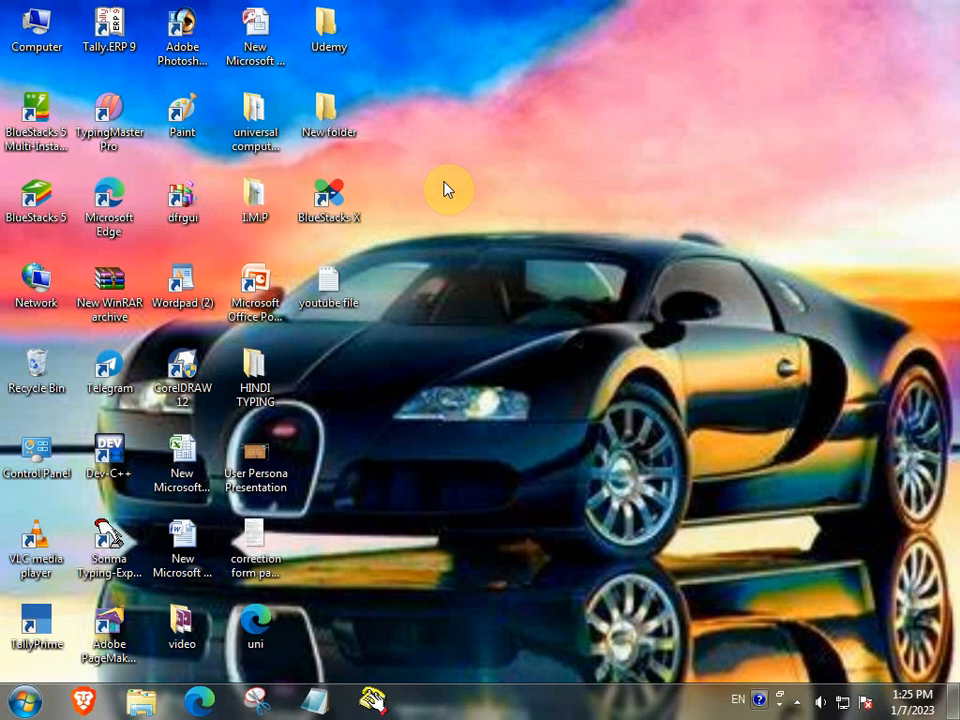
Step: Launch WordPad through the Windows Run dialog by entering the program name "wordpad"
key(super+r)
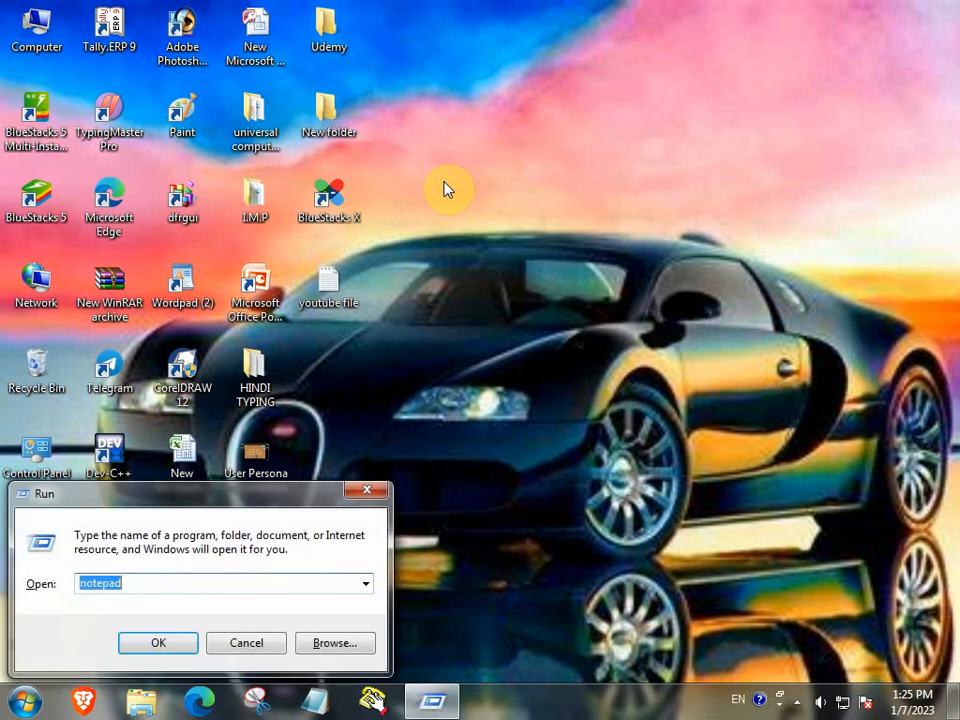
drag(214, 494, 642, 247)
click(565, 356)
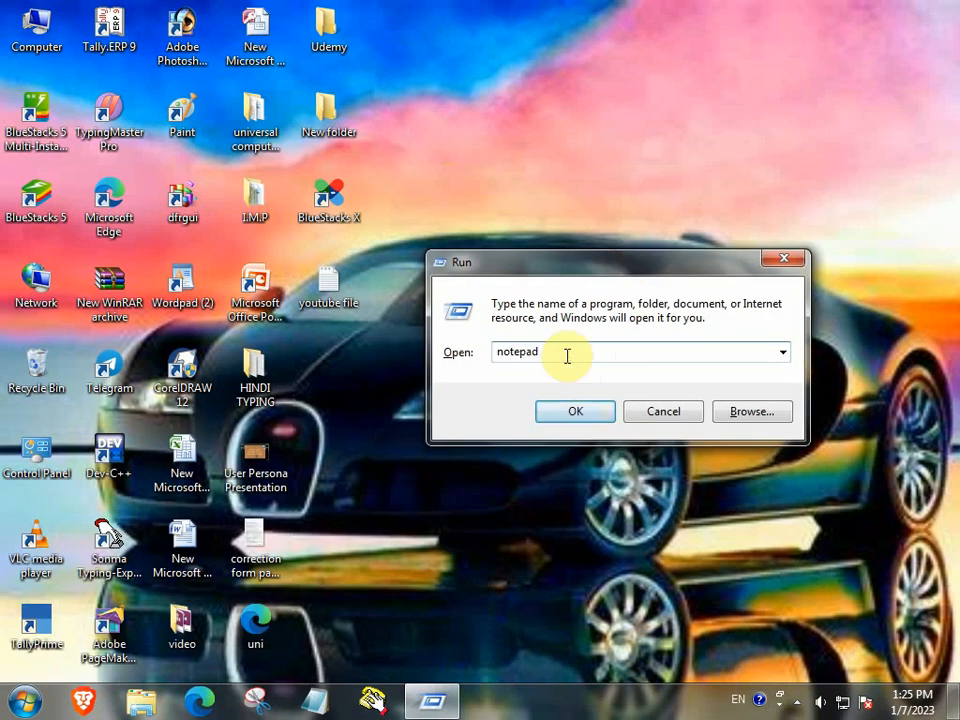
key(BackSpace)
key(BackSpace)
key(BackSpace)
key(BackSpace)
key(BackSpace)
key(BackSpace)
key(BackSpace)
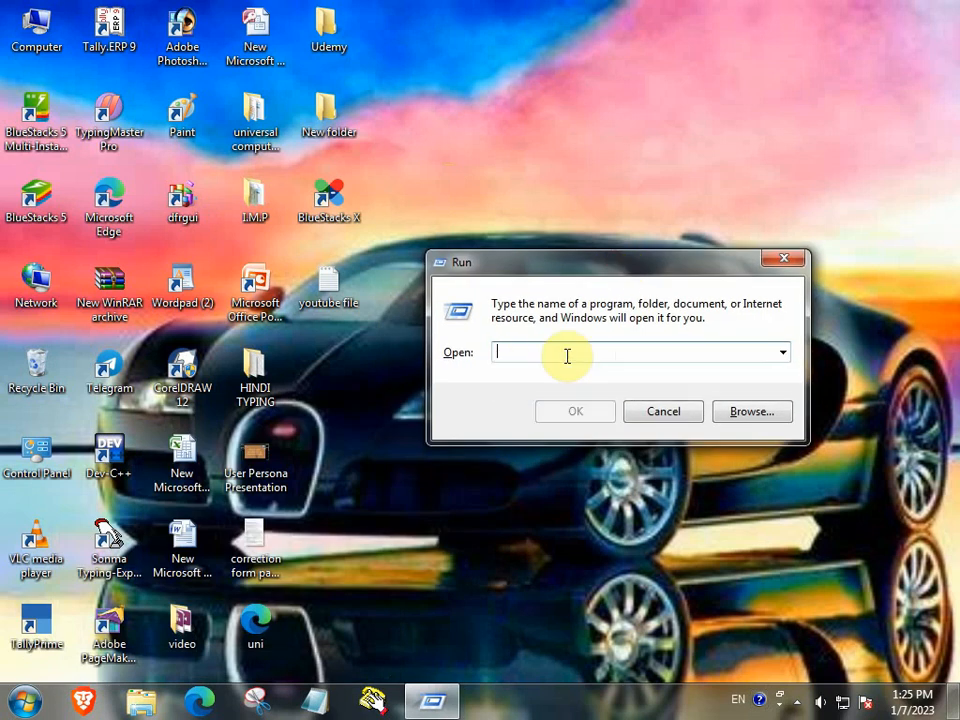
text(wor)
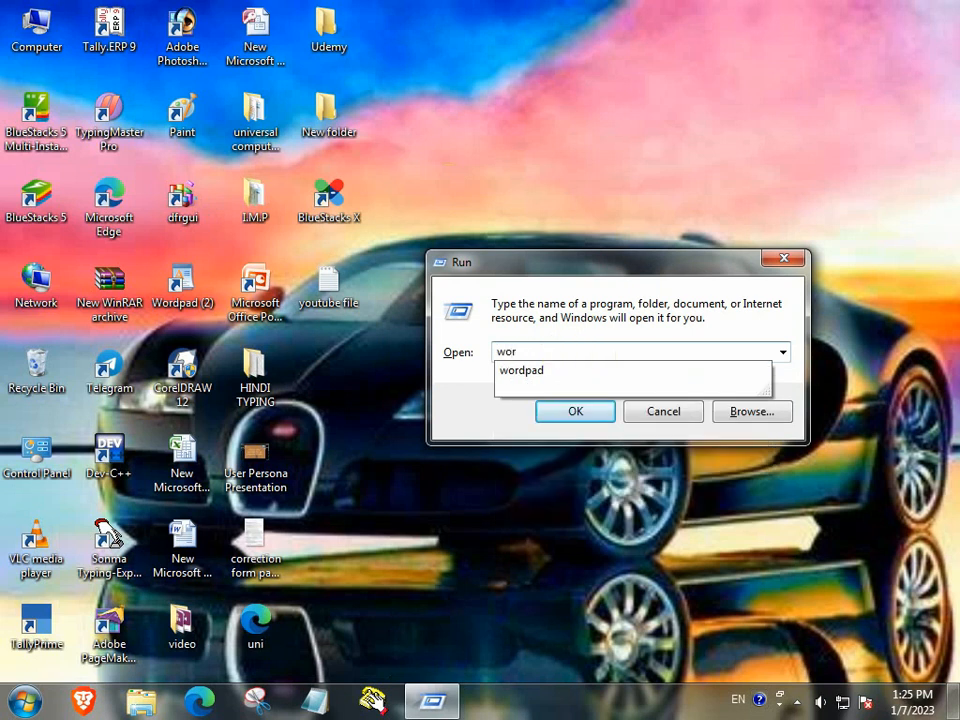
text(dpad)
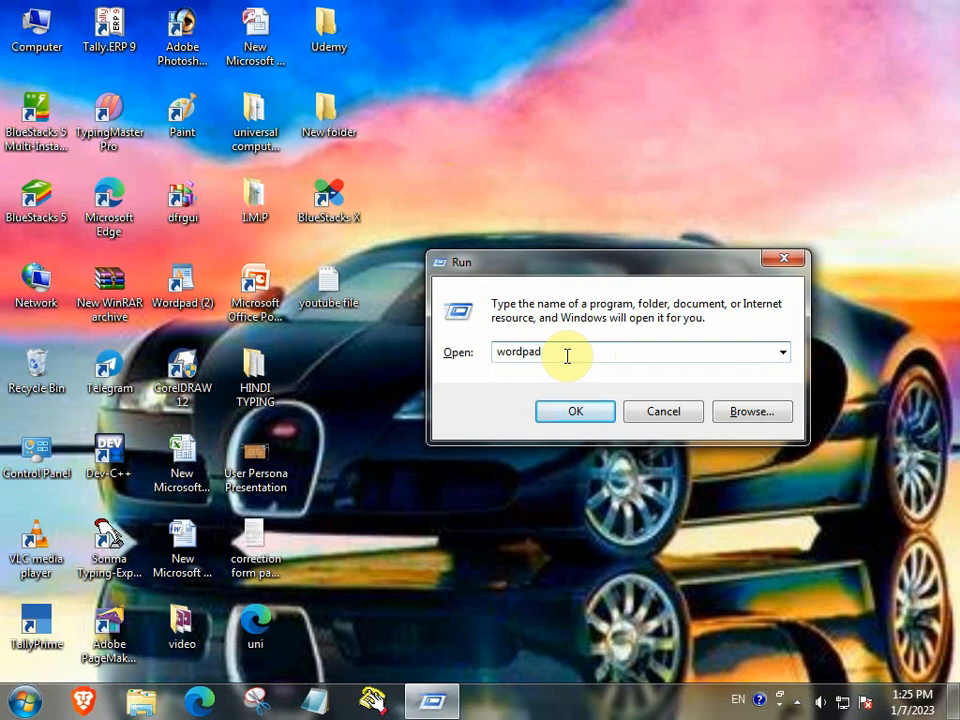
click(582, 414)
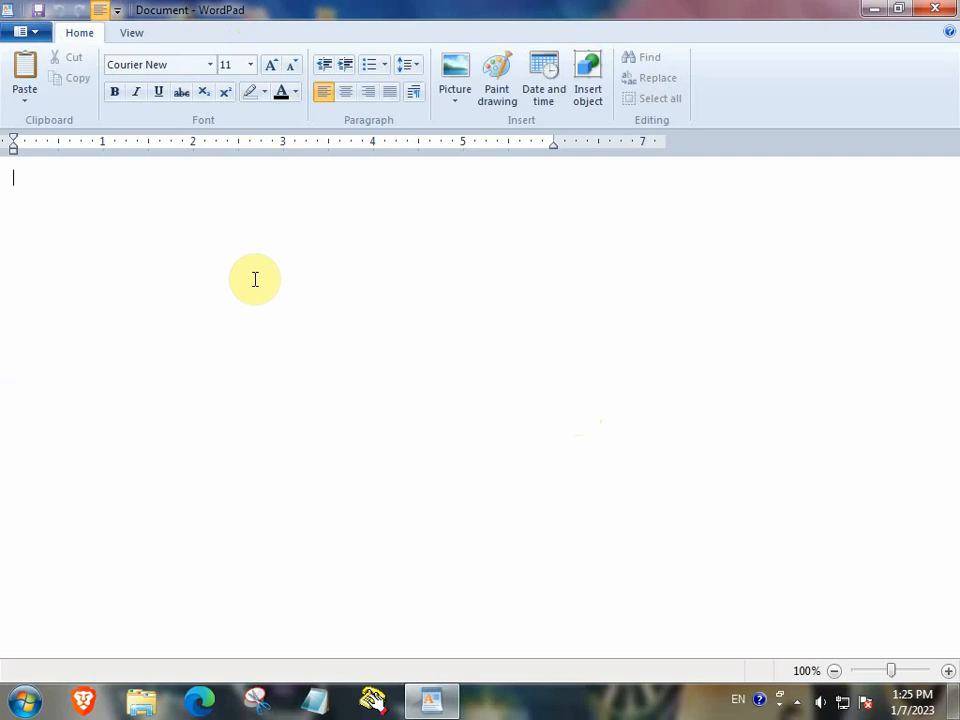
Step: Paste the copied contact details into the blank document and enlarge all the text to font size 24
key(ctrl+v)
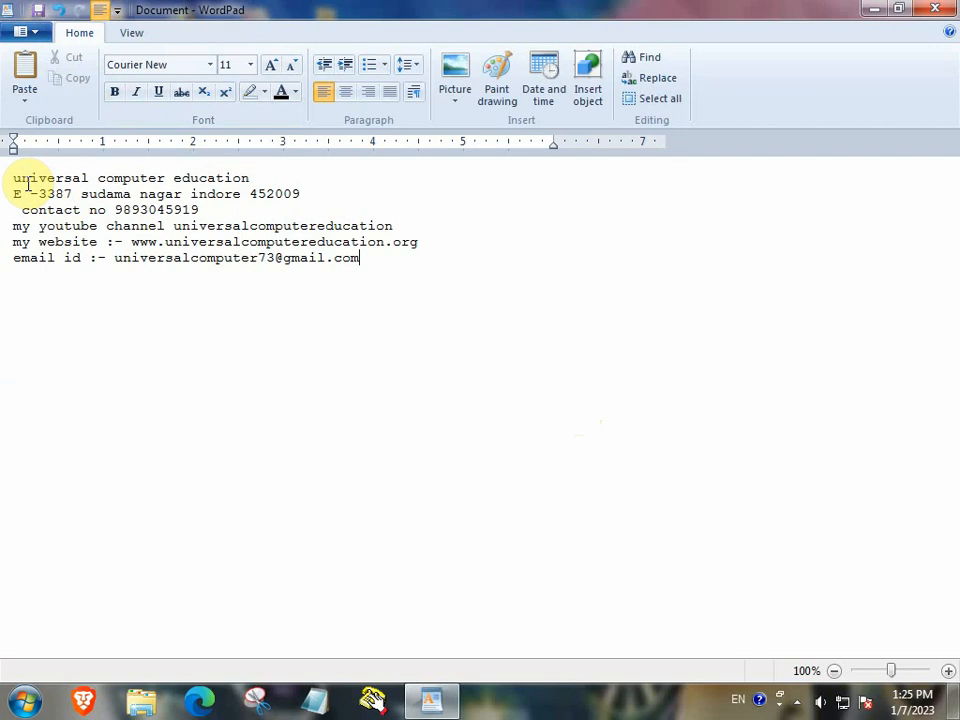
key(ctrl+a)
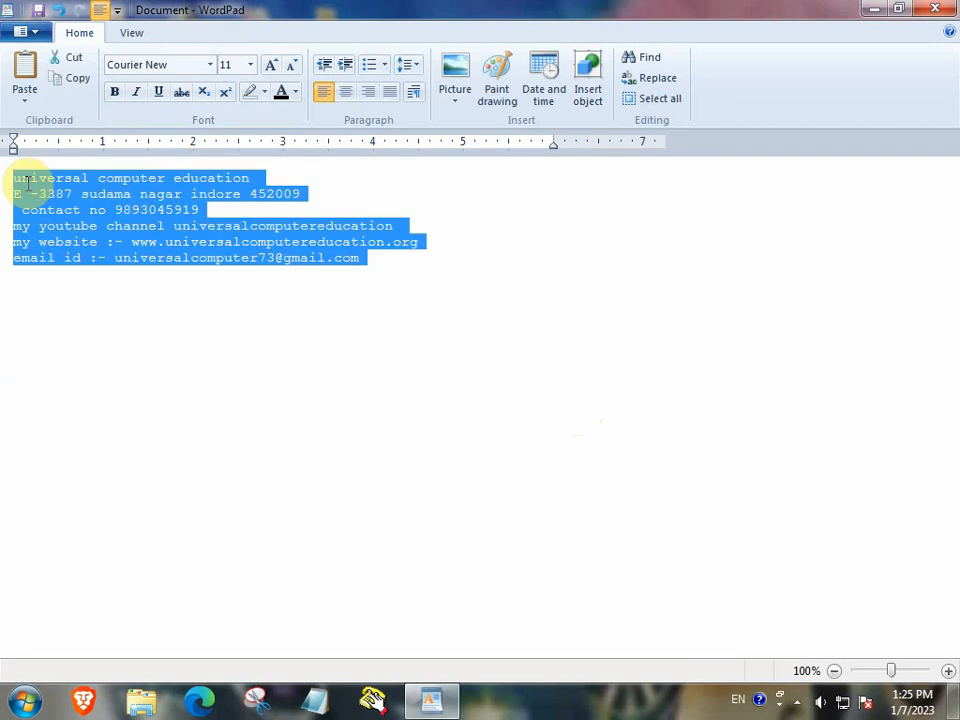
click(272, 66)
click(272, 66)
click(272, 66)
click(272, 66)
click(272, 66)
click(272, 66)
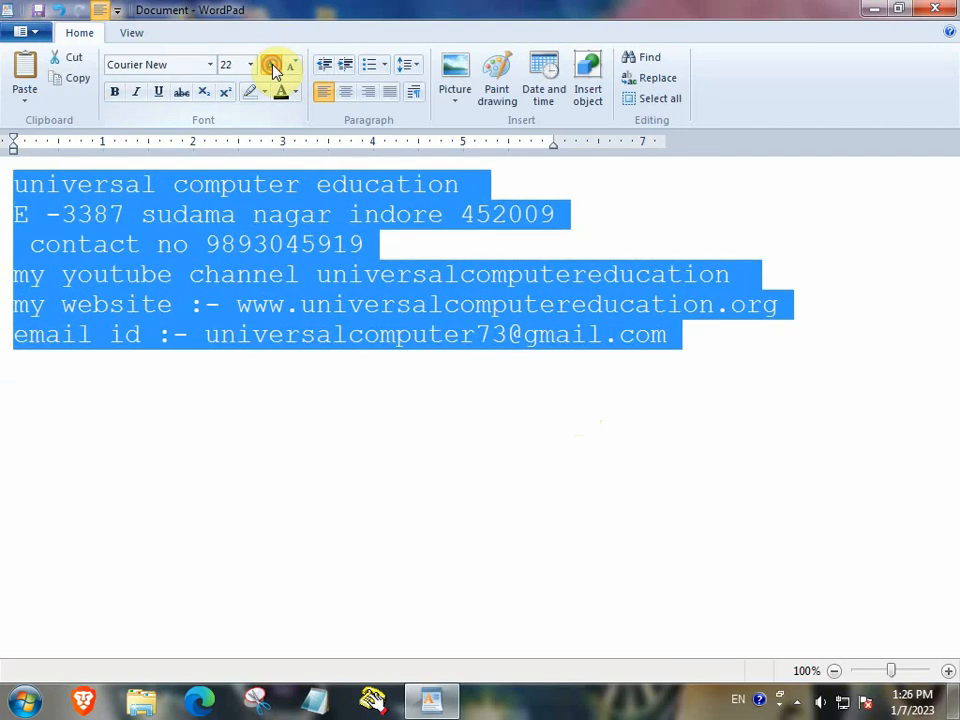
click(272, 66)
click(272, 66)
click(272, 66)
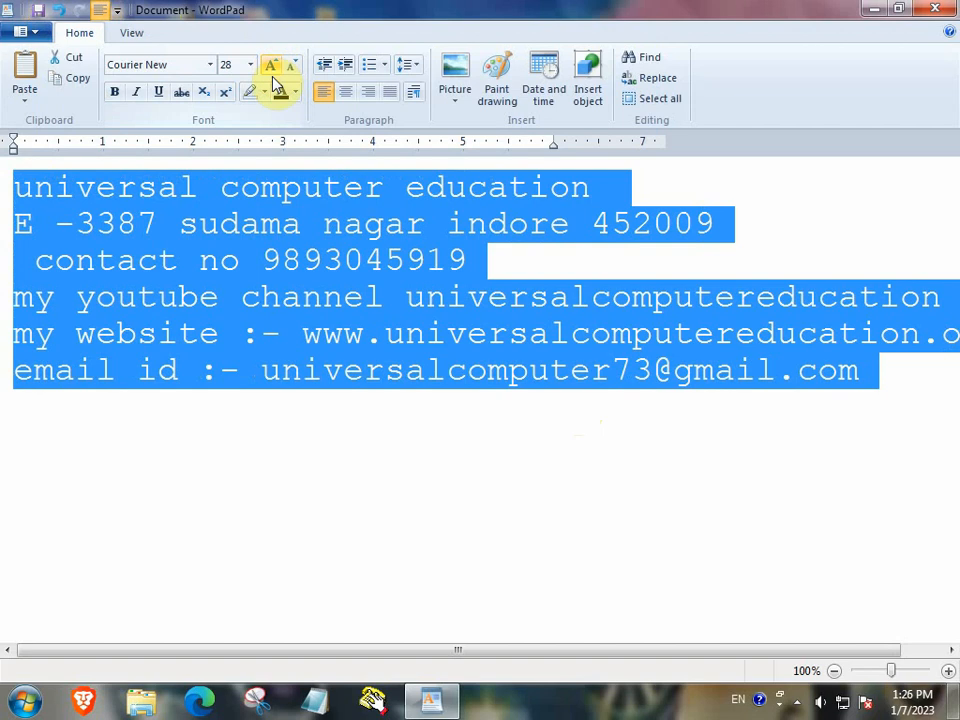
click(289, 68)
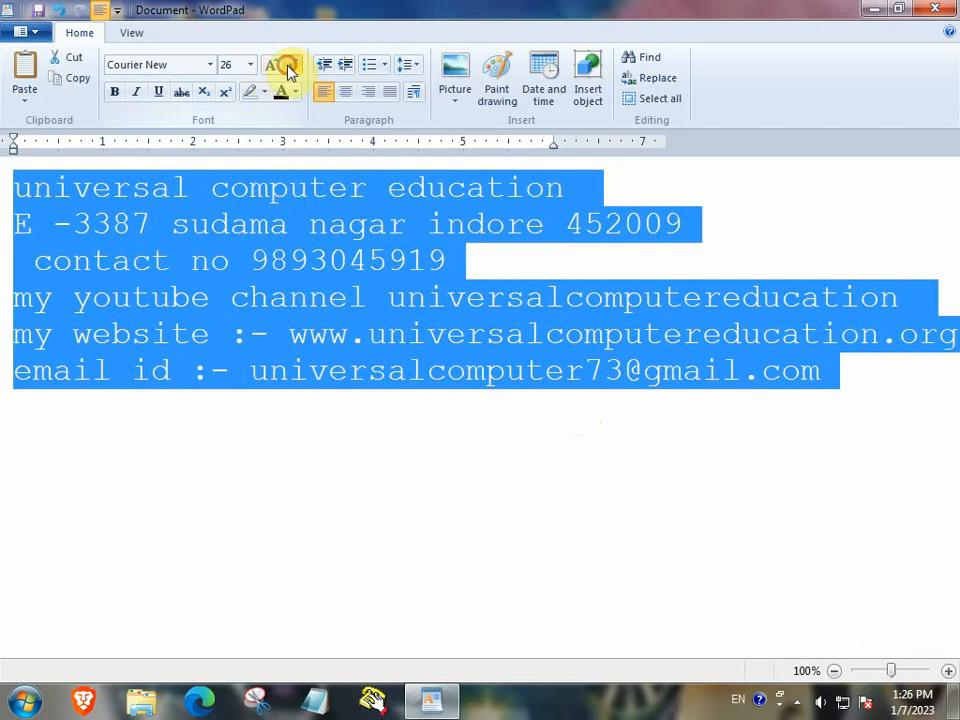
click(289, 68)
click(192, 530)
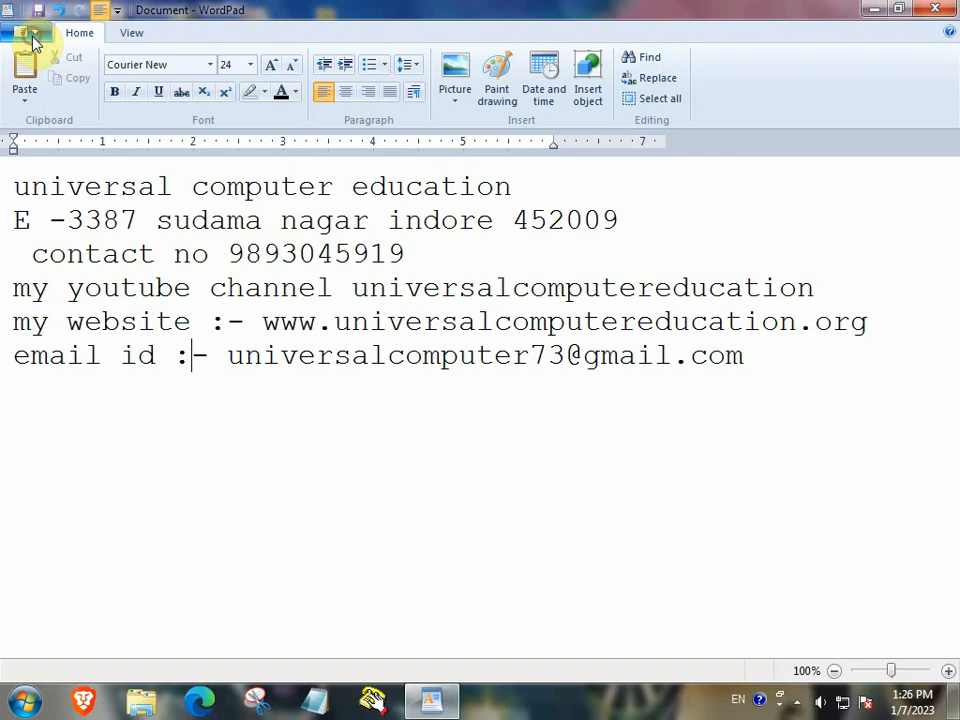
Step: Start saving the document and enter "universal computer education" as its file name
click(33, 36)
click(50, 160)
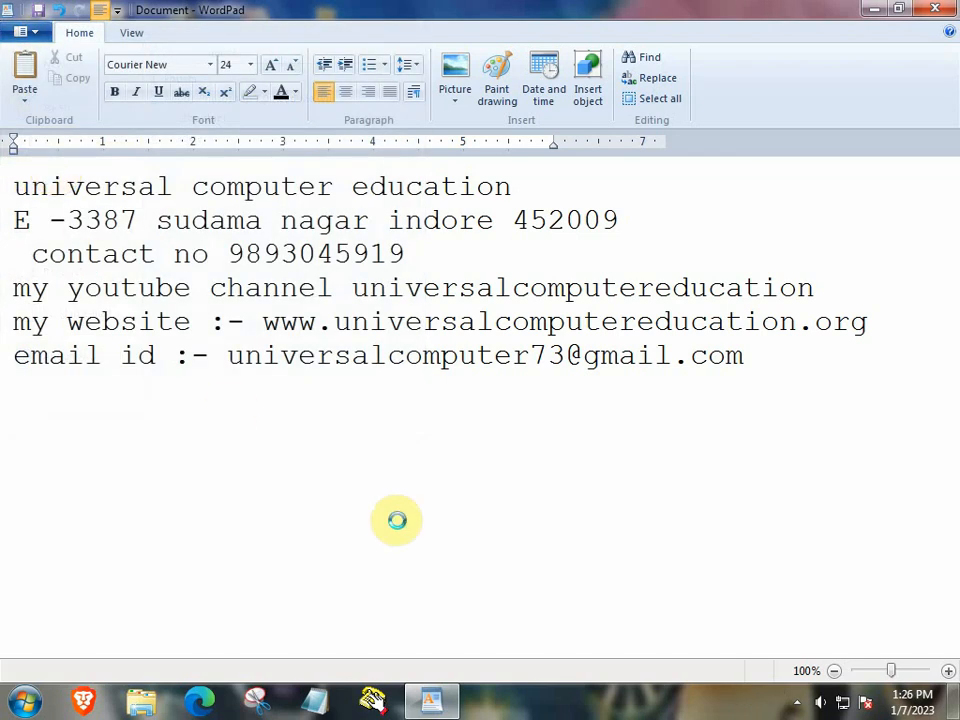
click(514, 456)
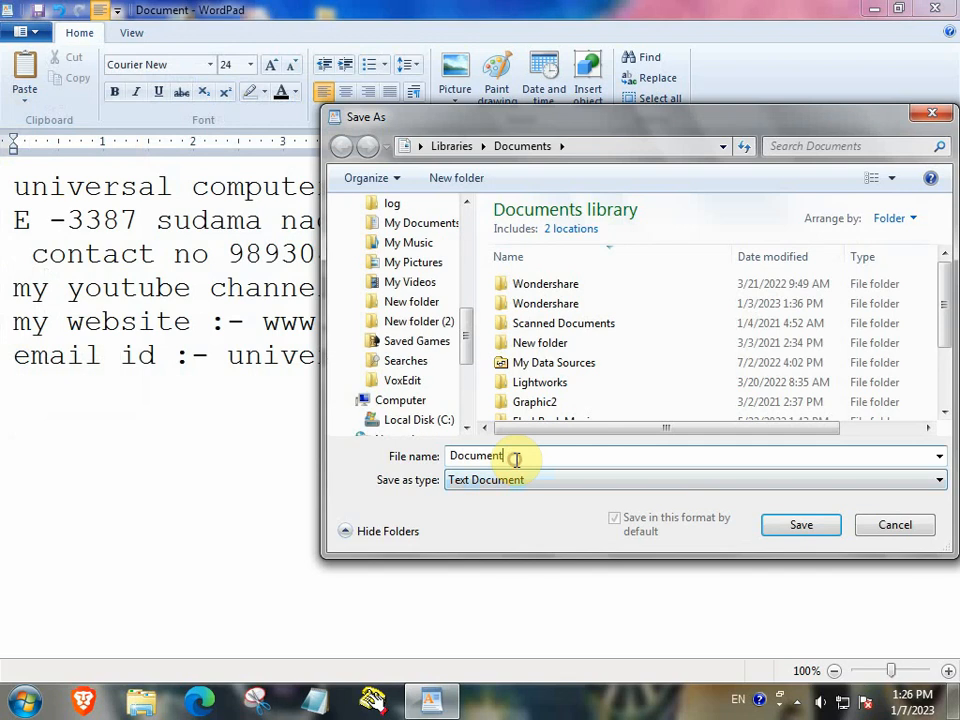
key(BackSpace)
key(BackSpace)
key(BackSpace)
key(BackSpace)
key(BackSpace)
key(BackSpace)
key(BackSpace)
key(BackSpace)
text(un)
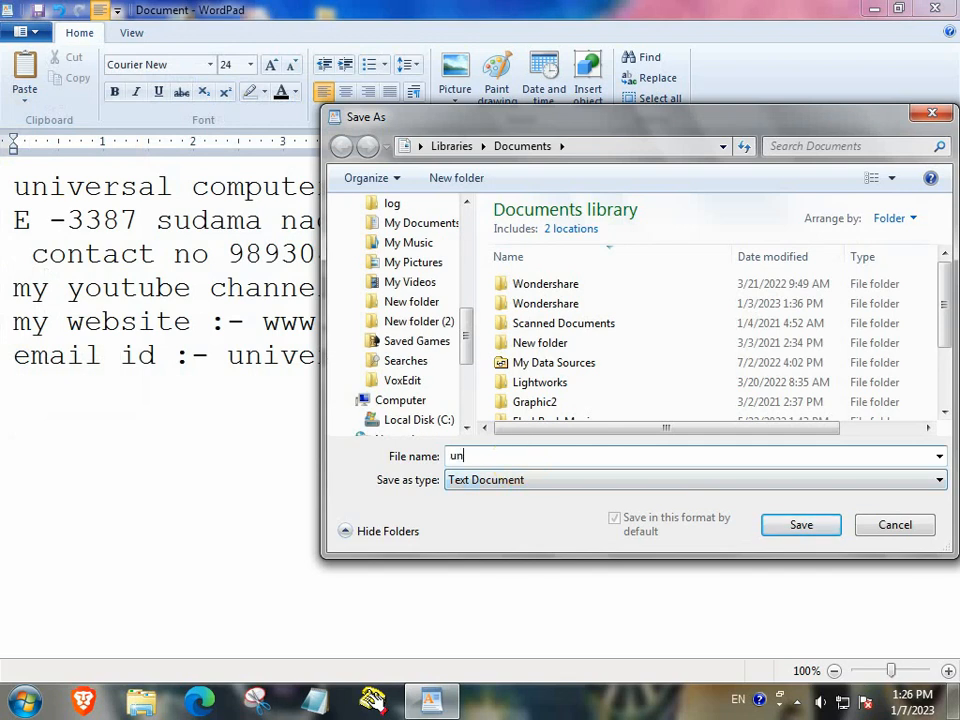
text(iversal computer ed)
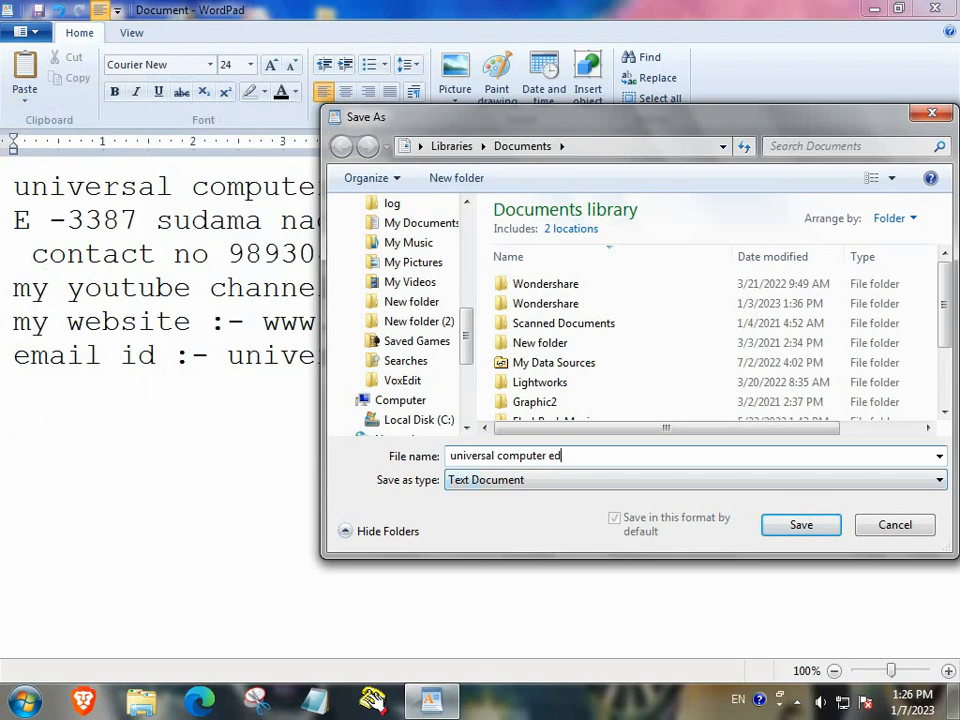
text(ucation)
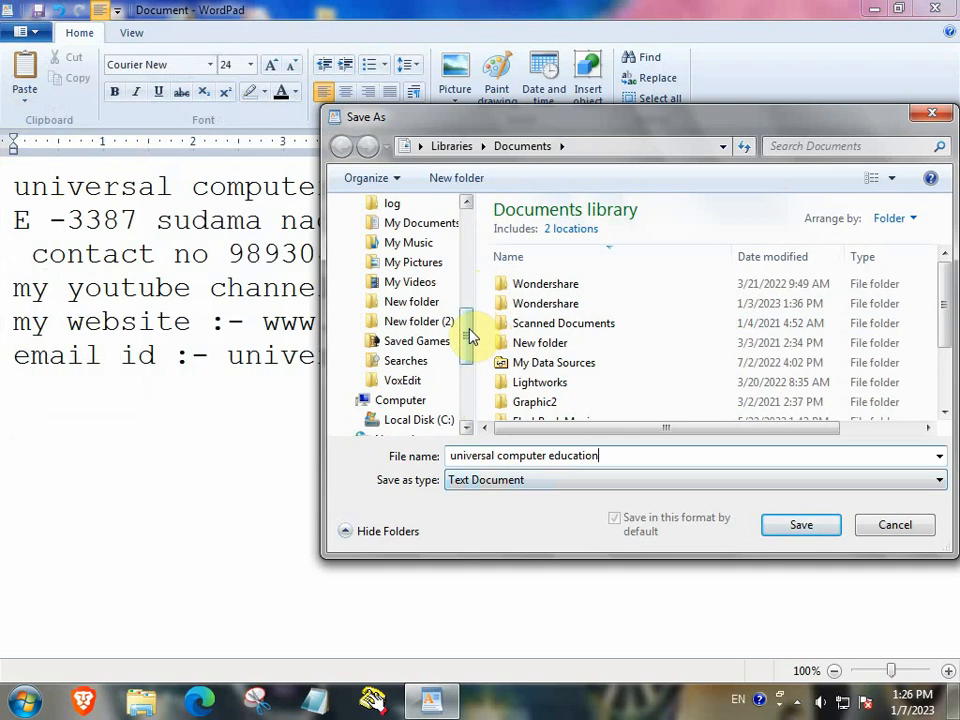
Step: Save the file to the Desktop in the Text Document format, accepting the removal of formatting
drag(466, 336, 465, 210)
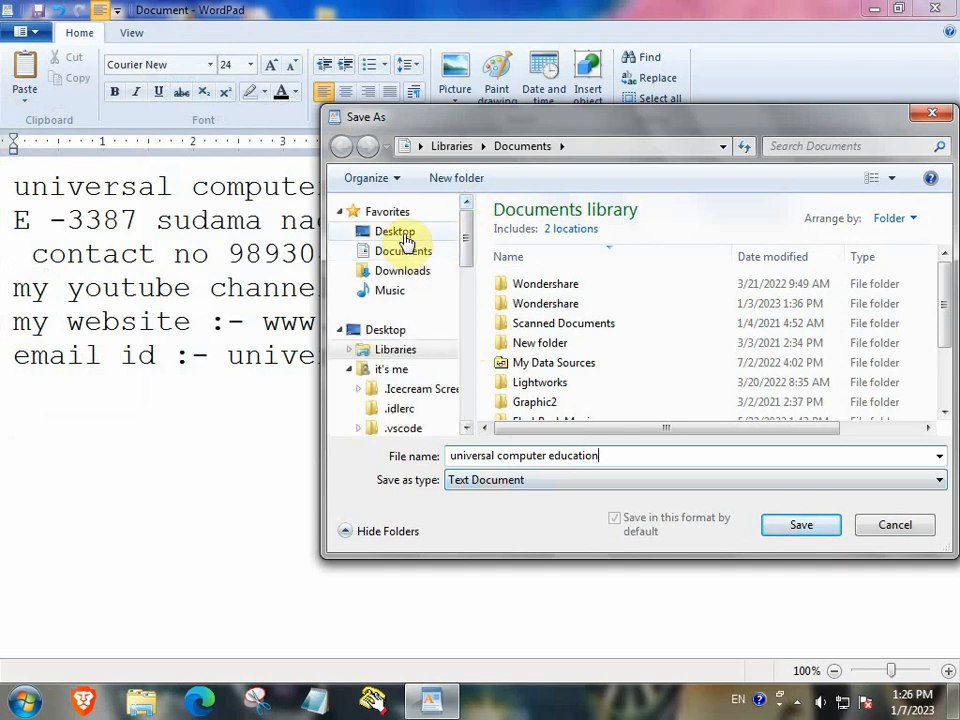
click(401, 234)
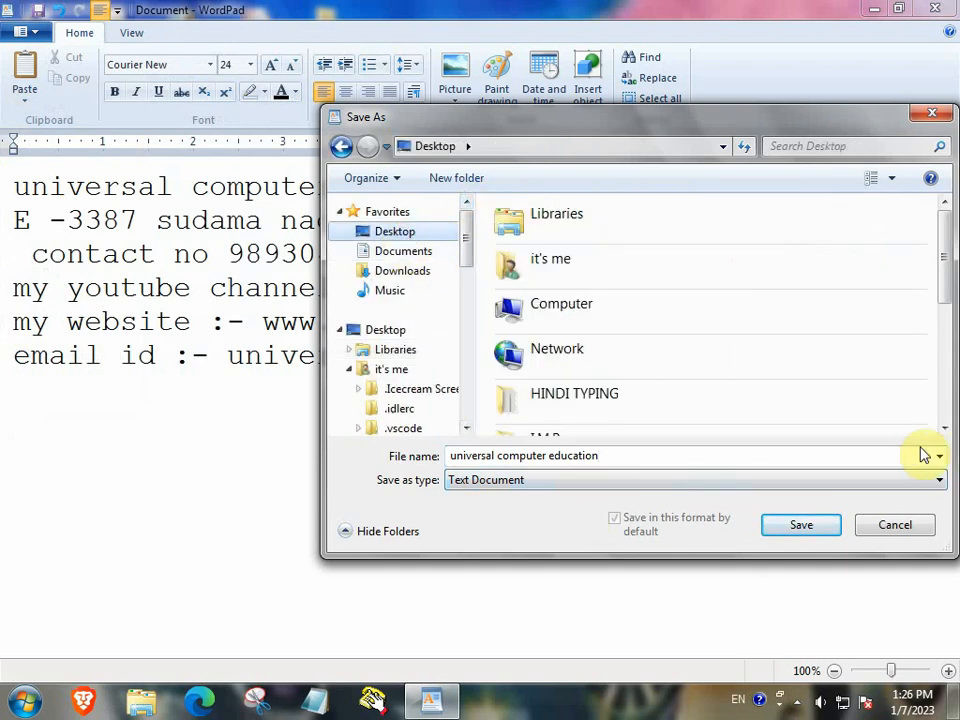
click(938, 480)
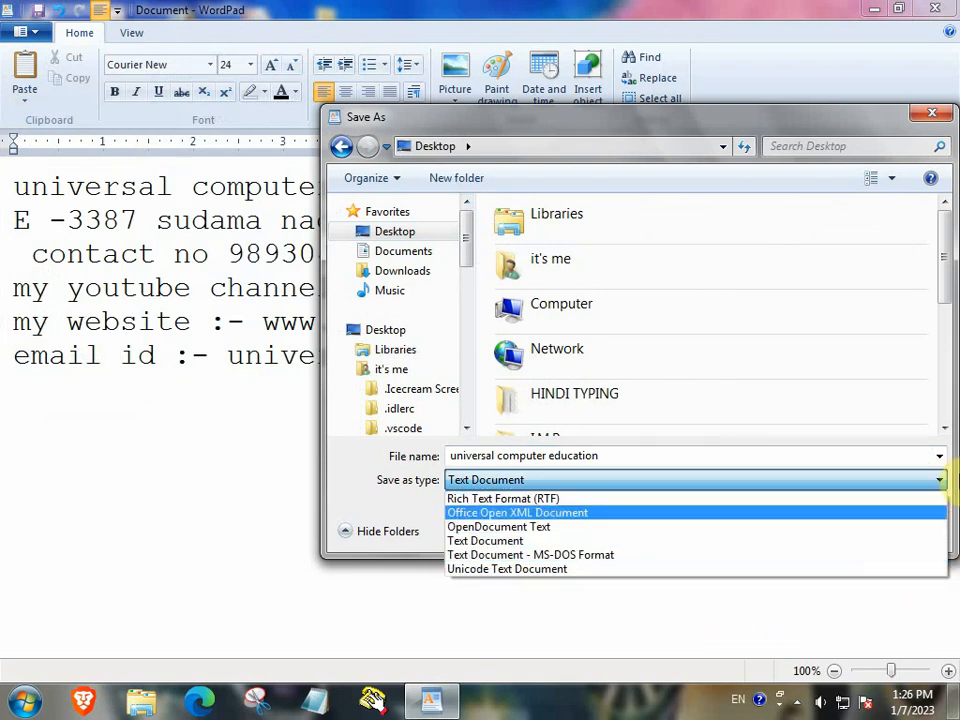
click(944, 484)
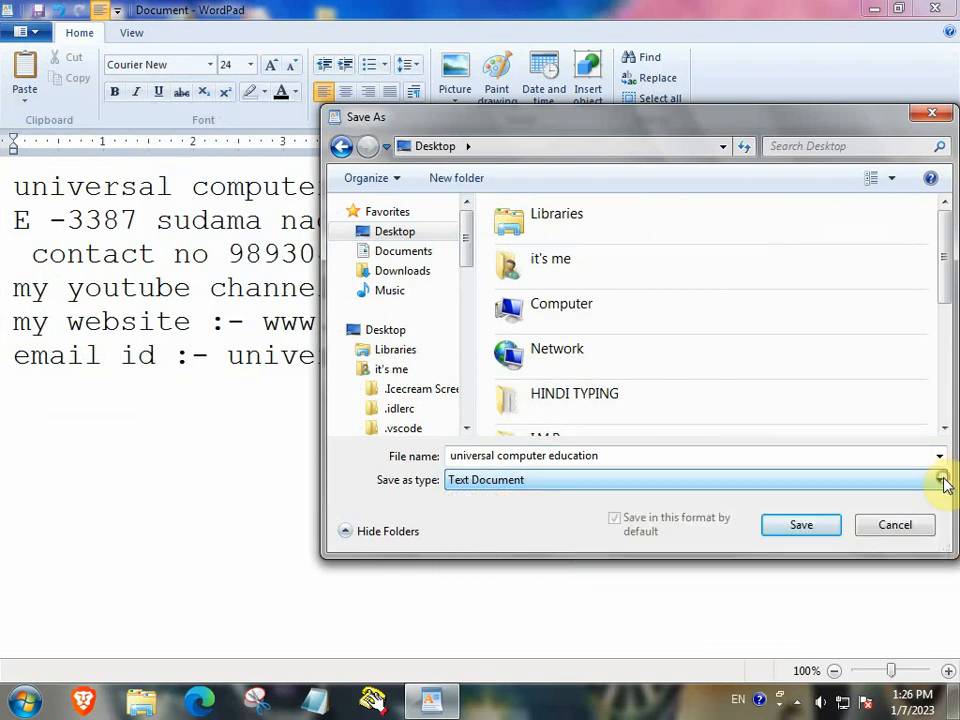
click(825, 537)
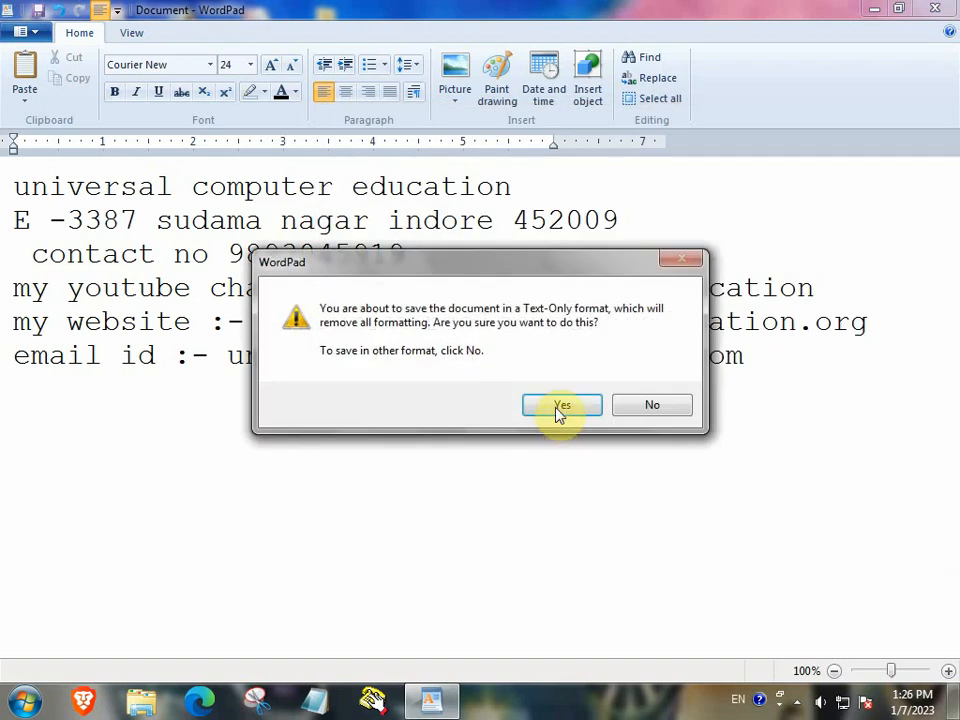
click(560, 410)
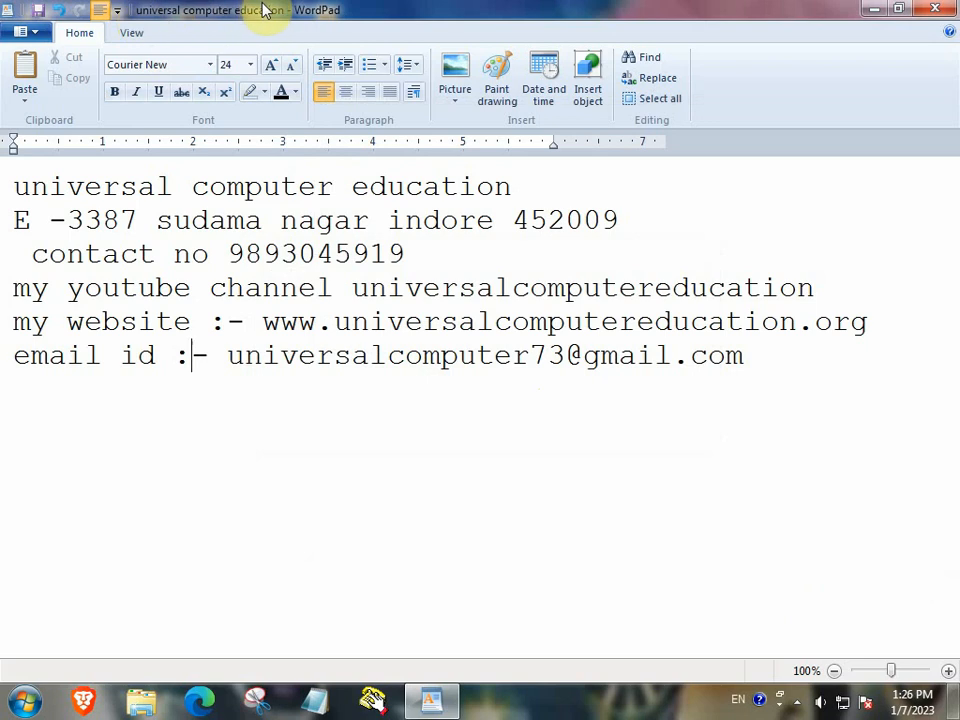
Step: Create a new blank document and reopen "universal computer education" from the recent documents
click(41, 34)
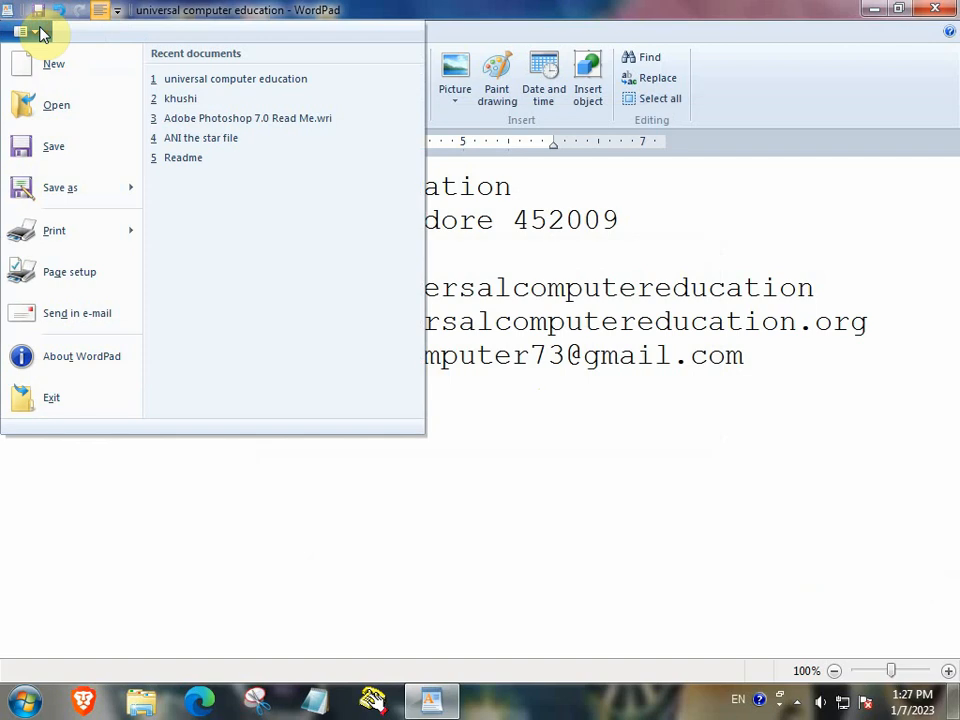
click(75, 80)
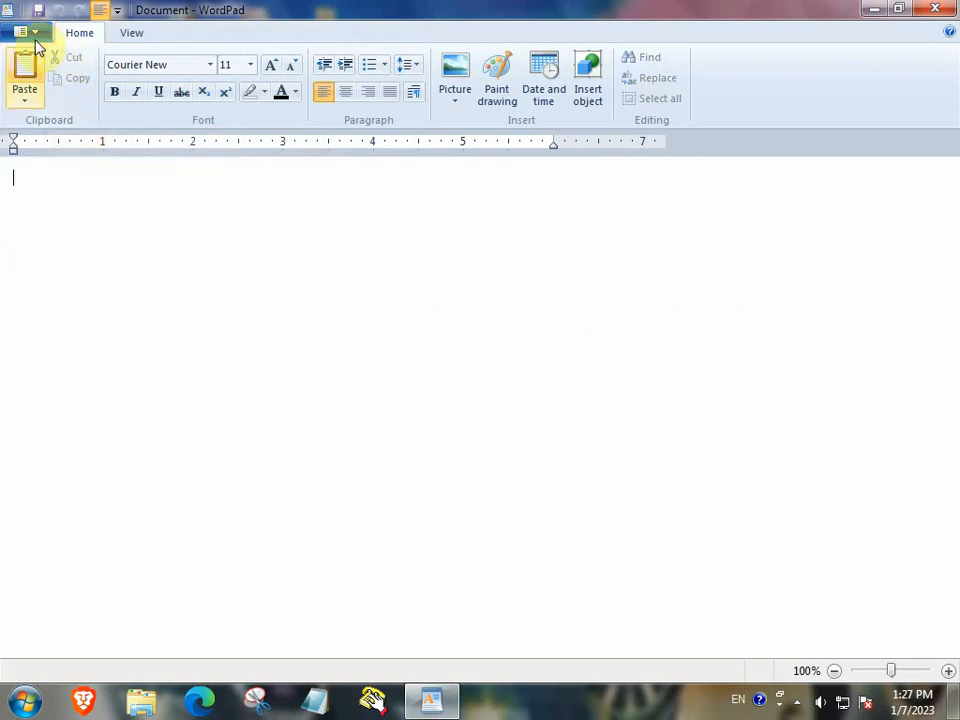
click(30, 33)
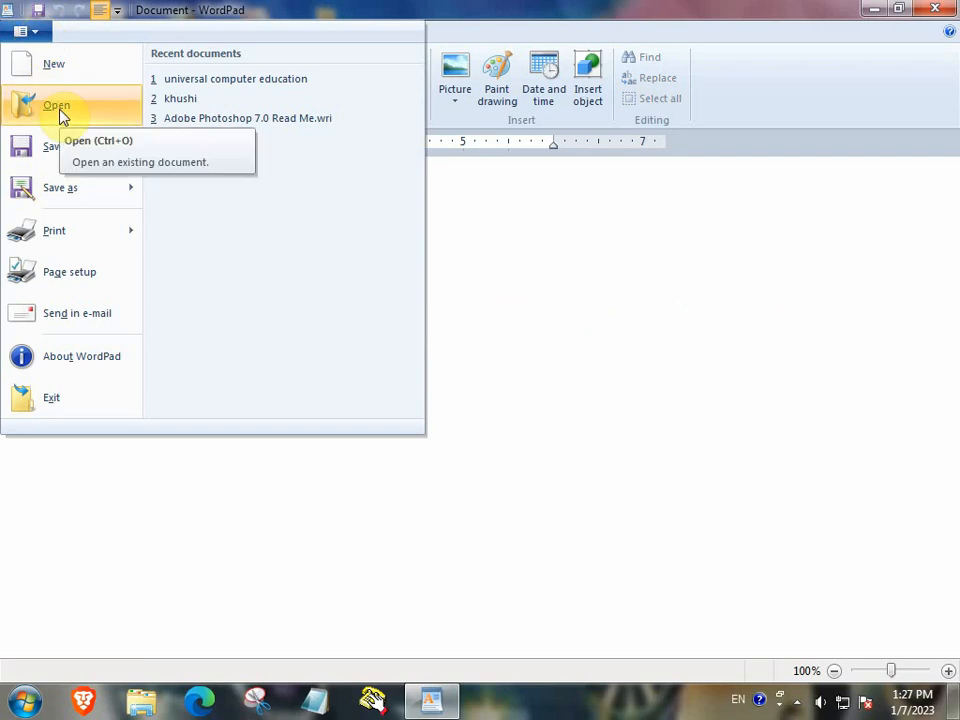
click(237, 82)
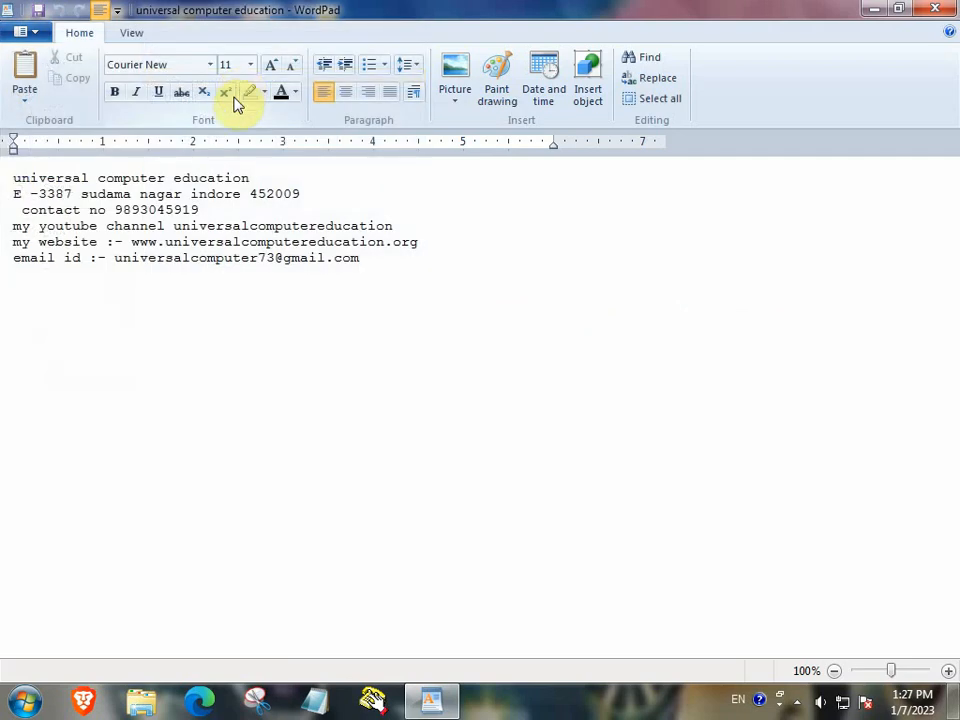
Step: Enlarge all the text in the reopened document to font size 18 and deselect it
key(ctrl+a)
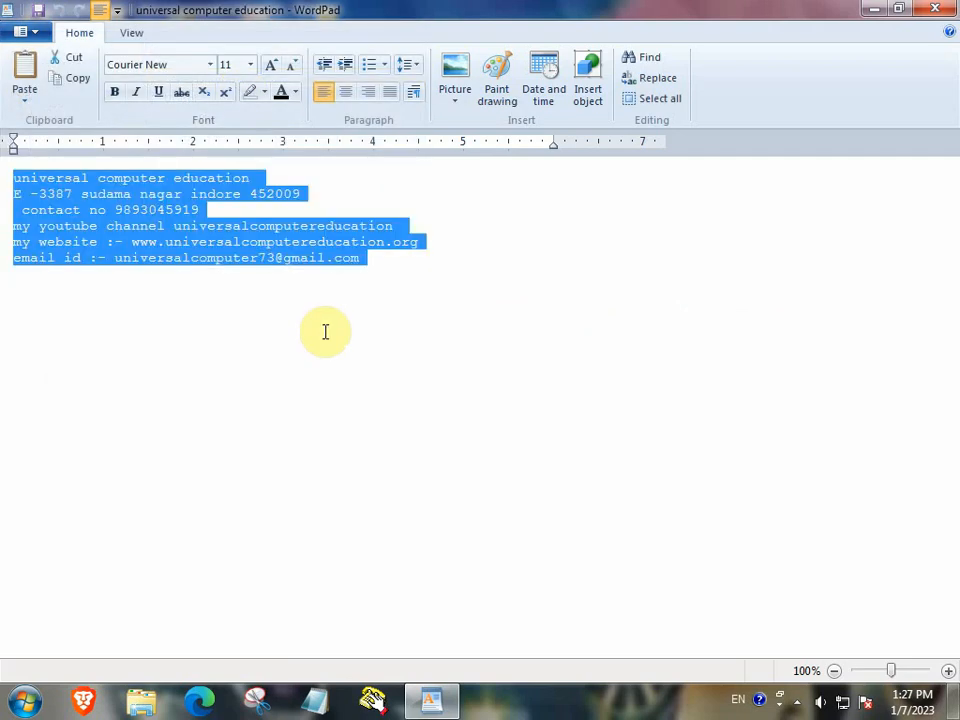
click(275, 68)
click(275, 68)
click(277, 69)
click(277, 69)
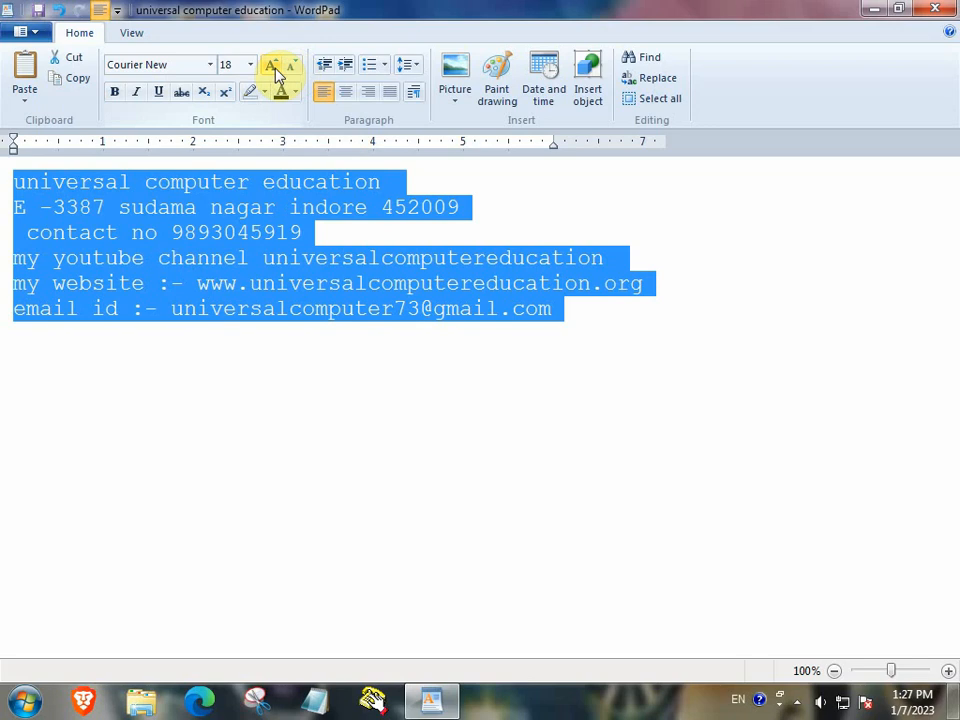
click(343, 478)
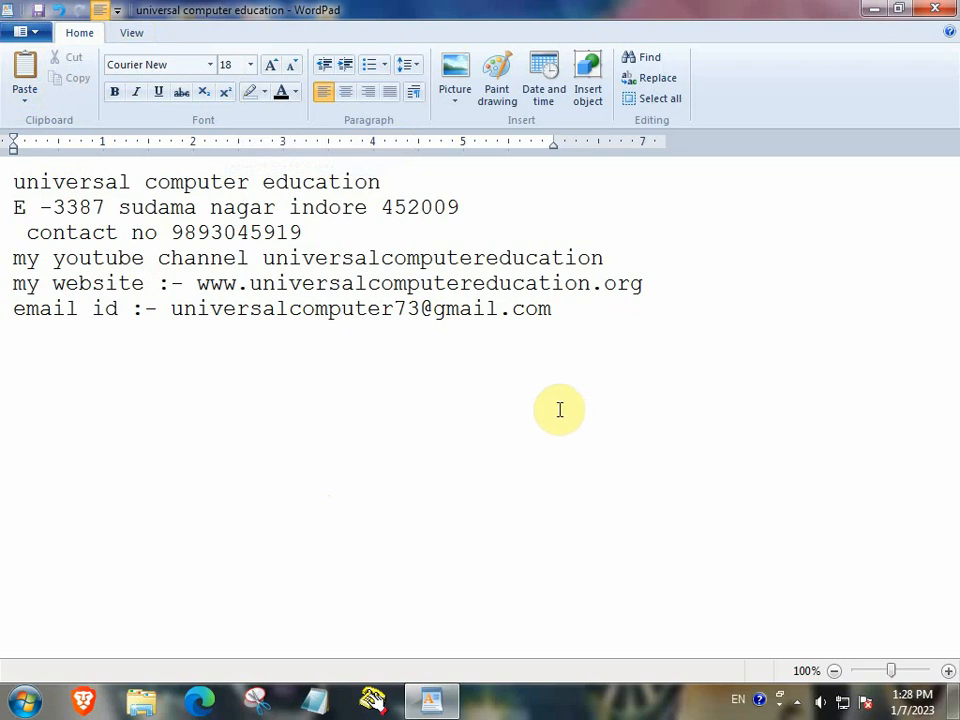
Step: Cut the e-mail address from the "email id" line and paste it two lines below
click(563, 315)
drag(563, 315, 345, 311)
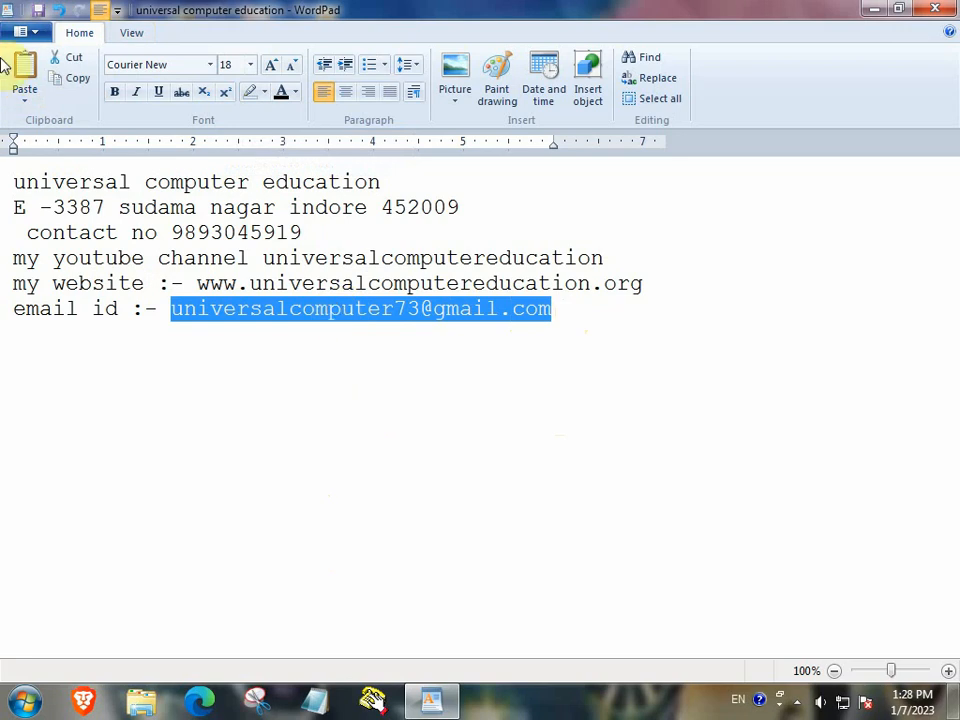
click(78, 60)
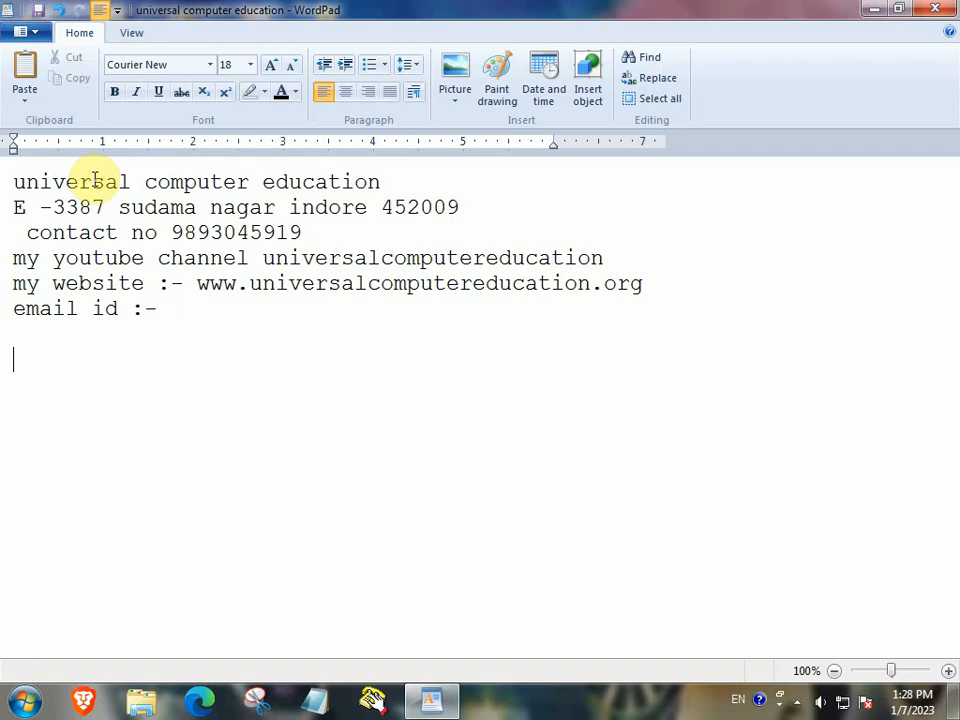
click(22, 99)
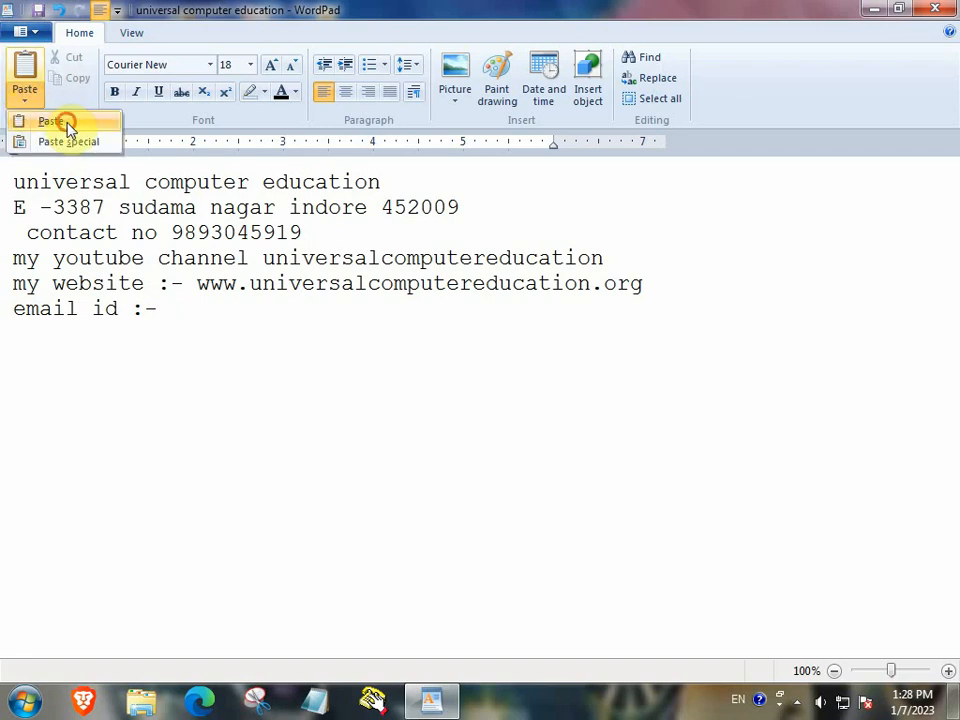
click(66, 123)
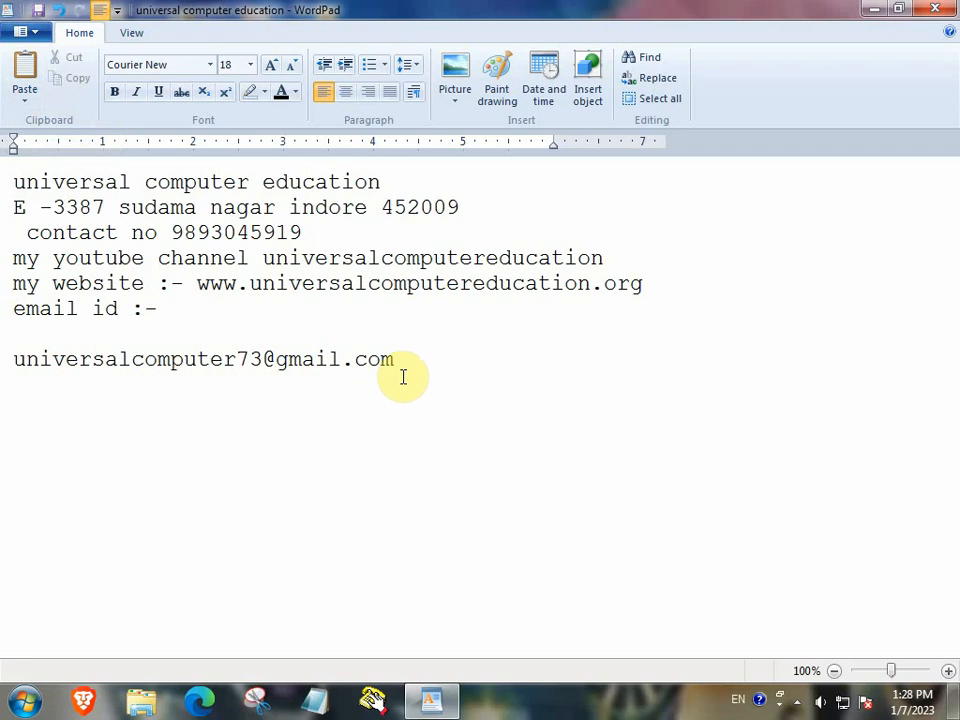
Step: Copy the e-mail address on the last line and paste it on the line directly below
drag(396, 362, 185, 366)
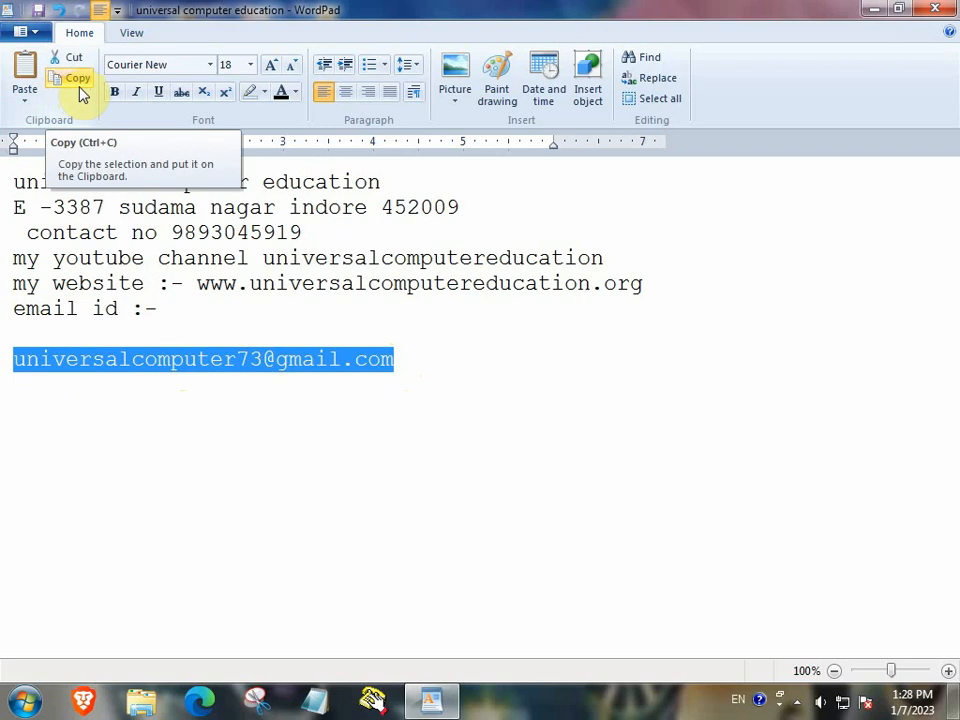
click(80, 88)
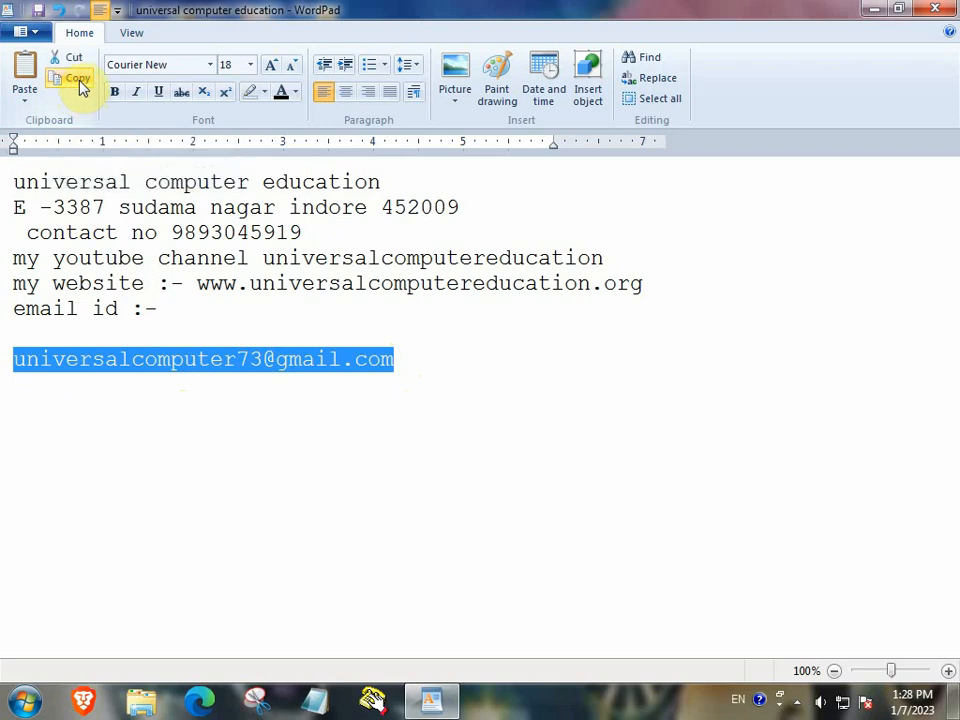
click(478, 403)
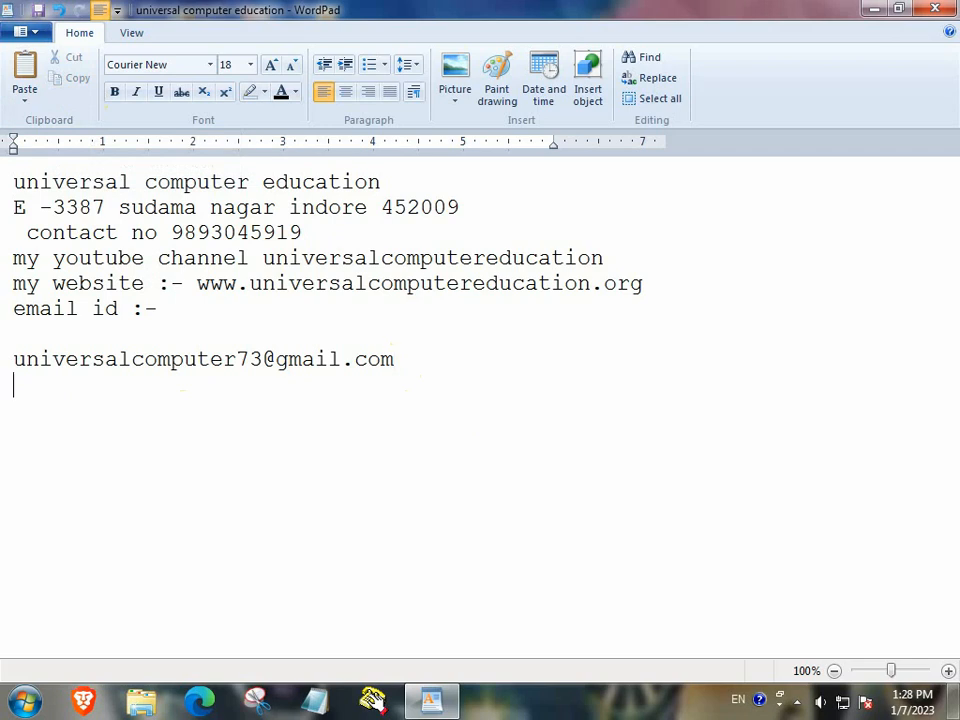
click(28, 98)
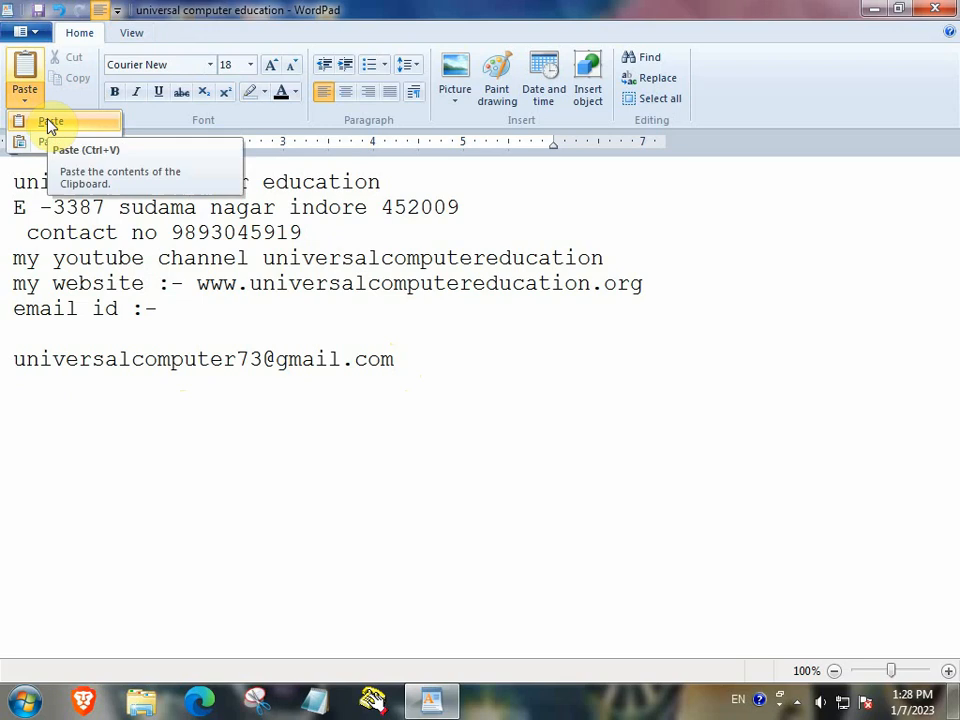
click(48, 123)
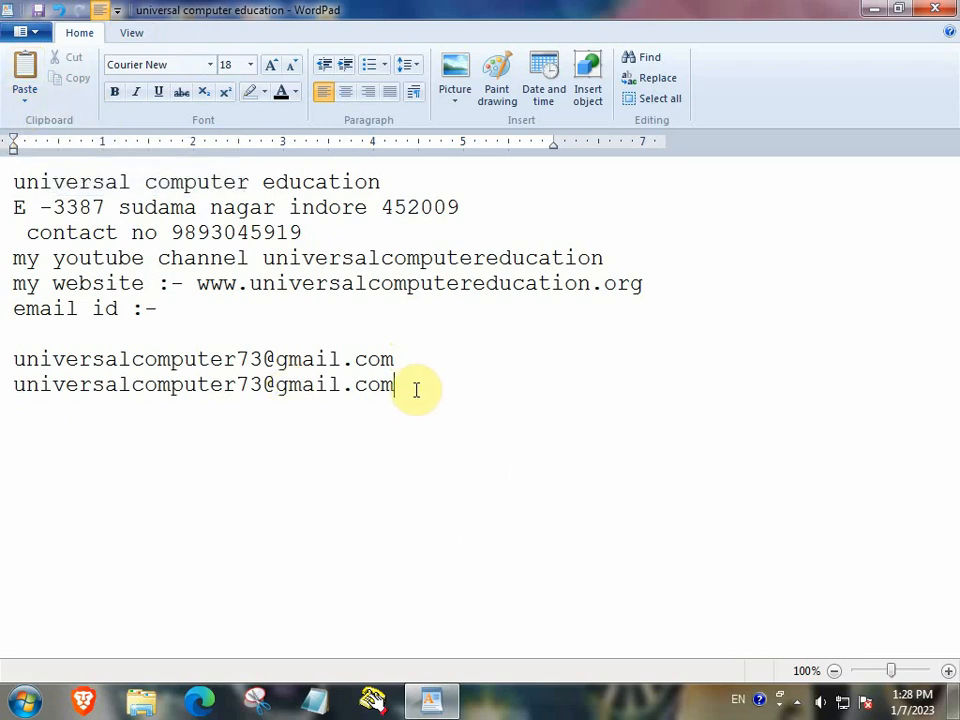
Step: Cut the duplicate e-mail address from the last line and view the available paste options
drag(414, 388, 120, 385)
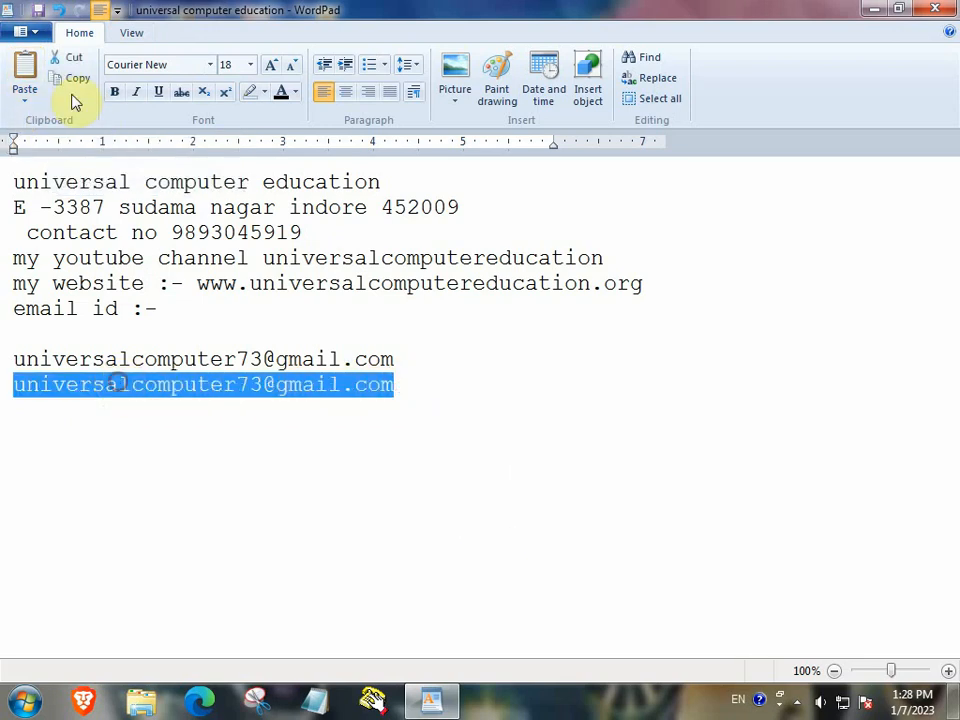
click(71, 58)
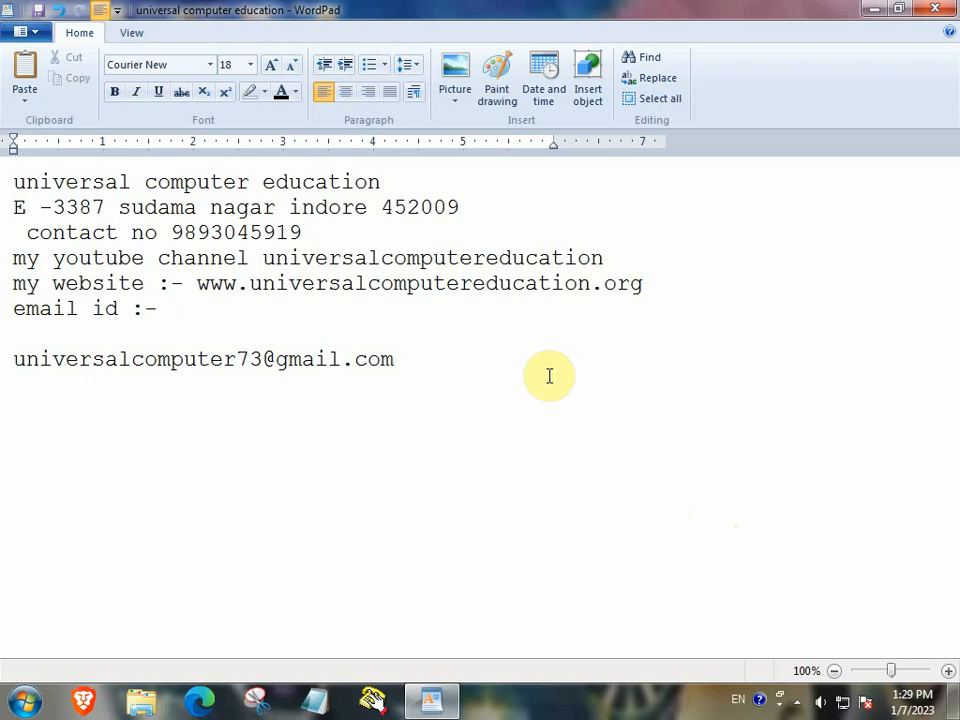
click(32, 93)
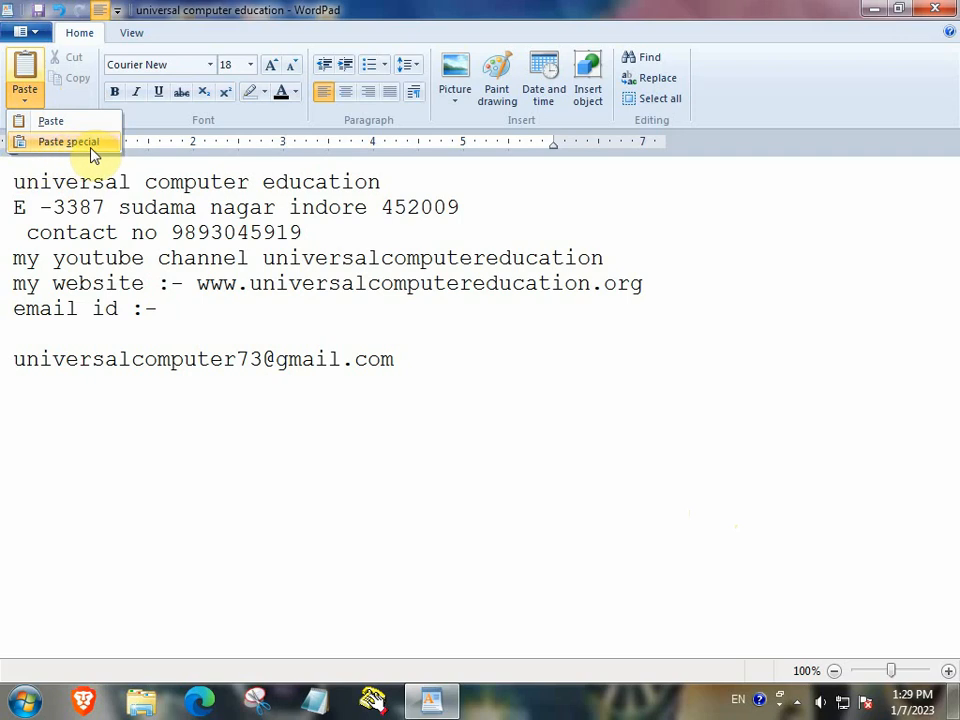
click(505, 485)
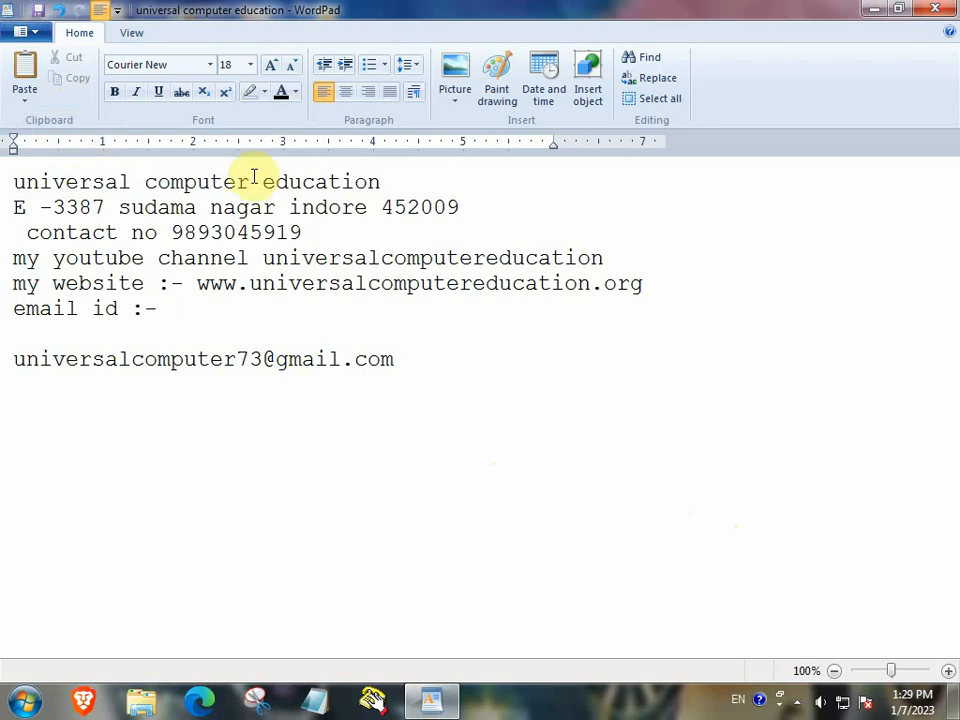
Step: Copy the e-mail address line and use Paste Special to insert it below as a Wordpad Document
click(26, 357)
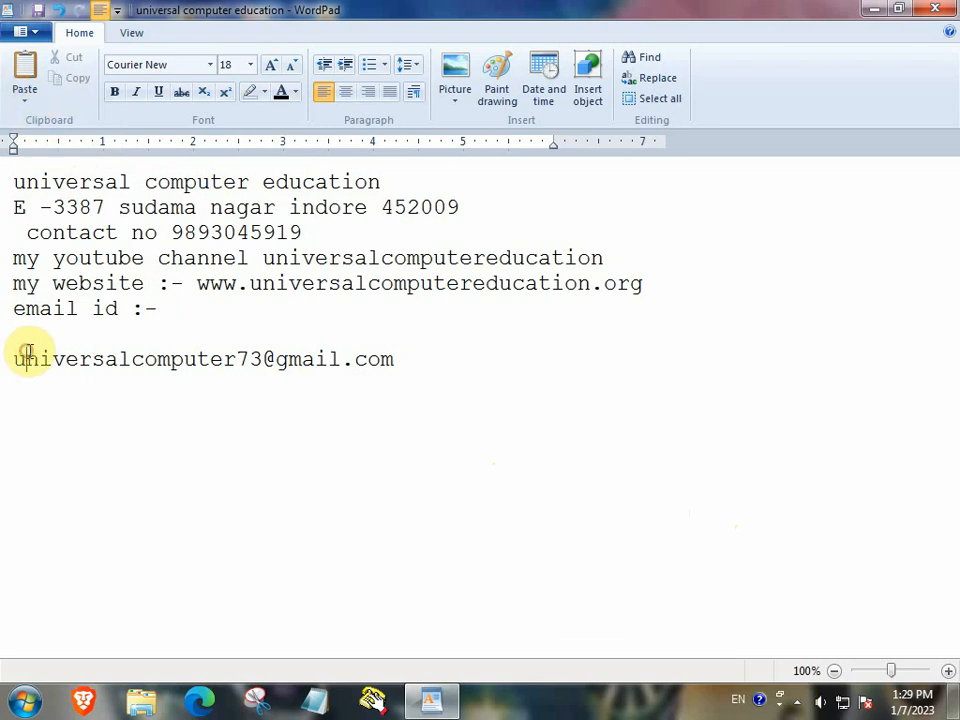
drag(17, 358, 427, 390)
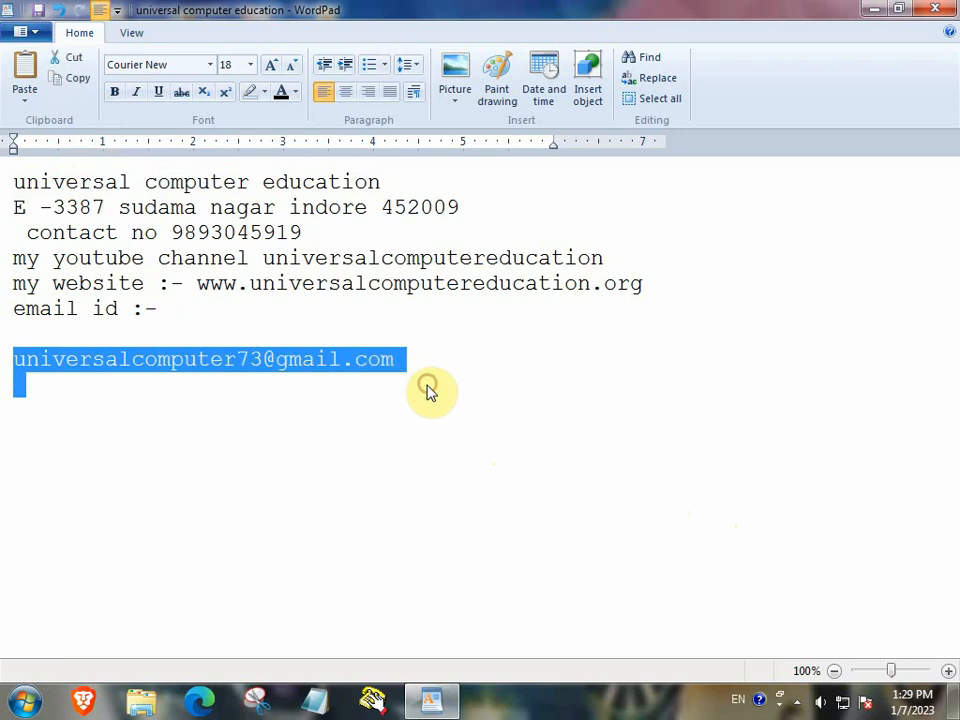
click(79, 81)
click(441, 384)
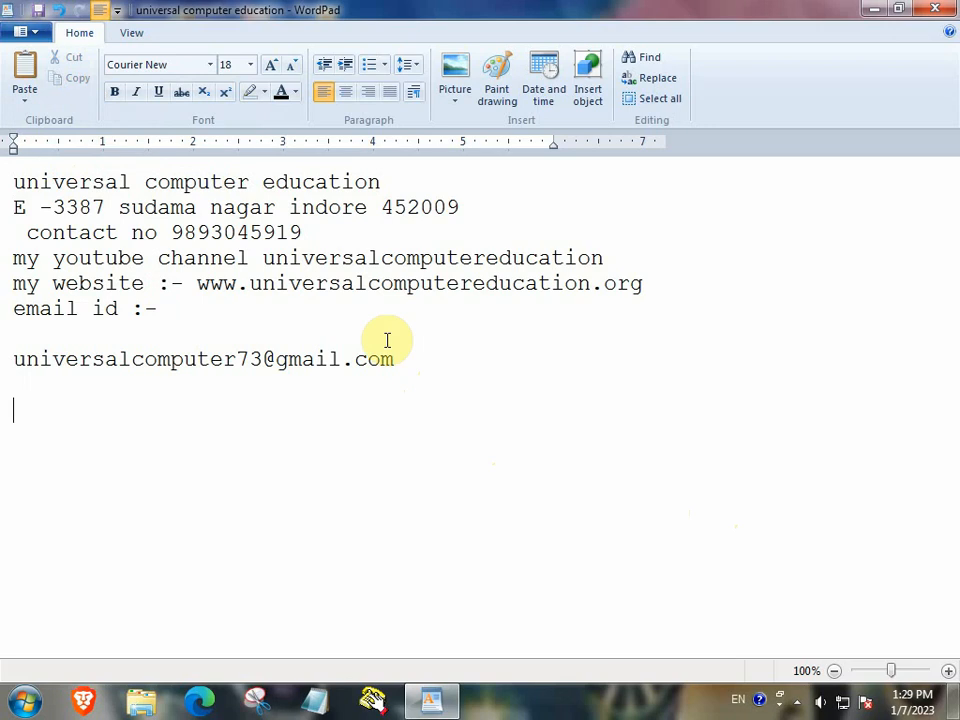
click(26, 96)
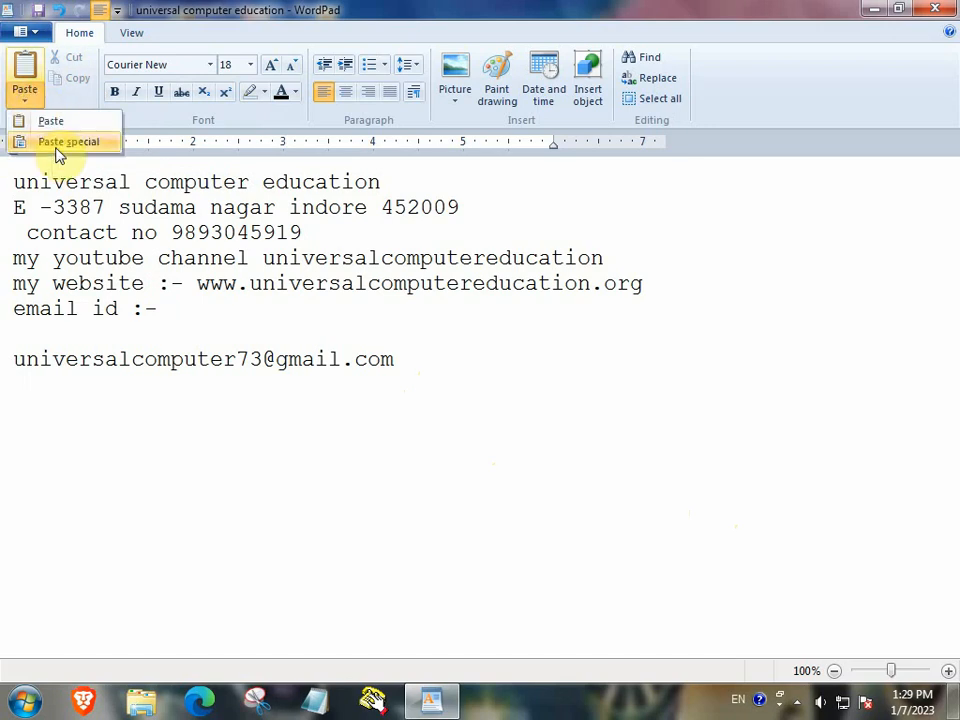
click(58, 141)
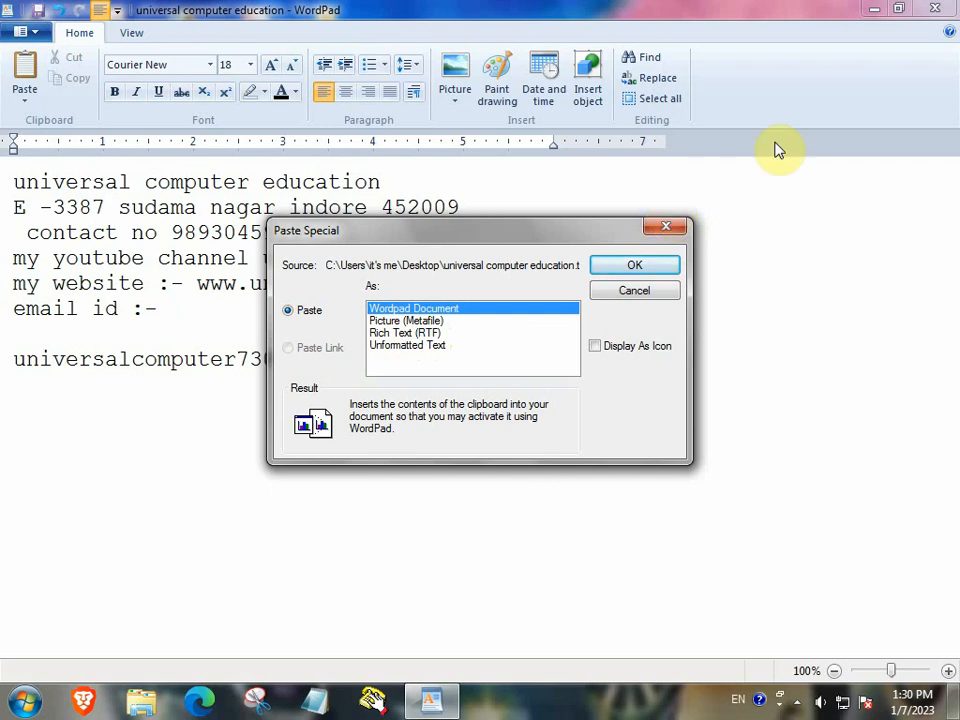
click(629, 263)
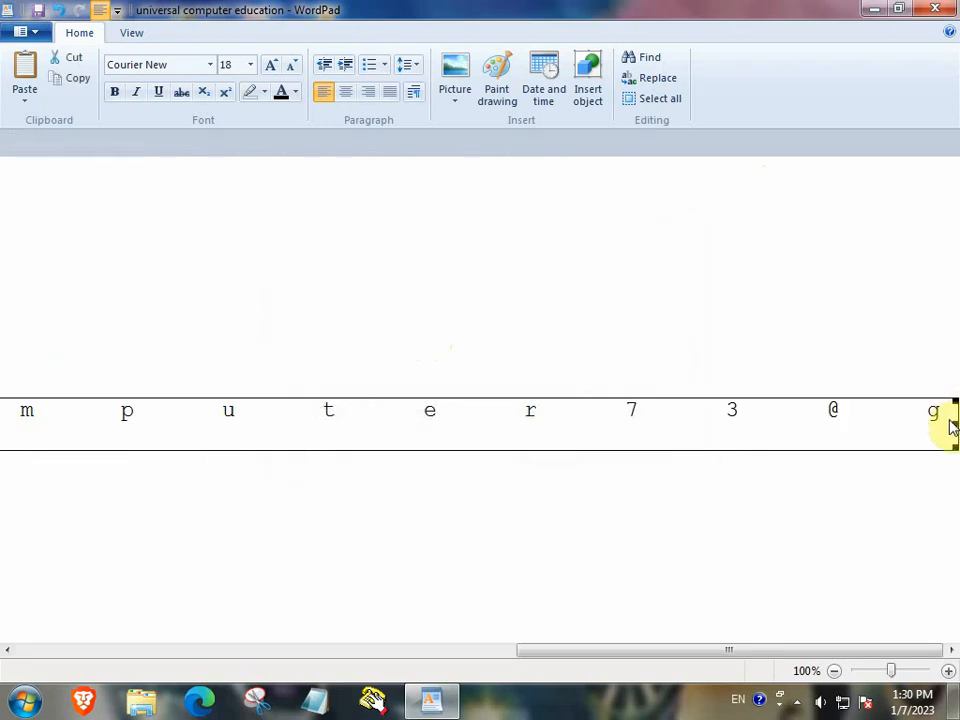
Step: Narrow the pasted e-mail object from its right edge, move it up beneath the original address and deselect it
drag(950, 422, 320, 428)
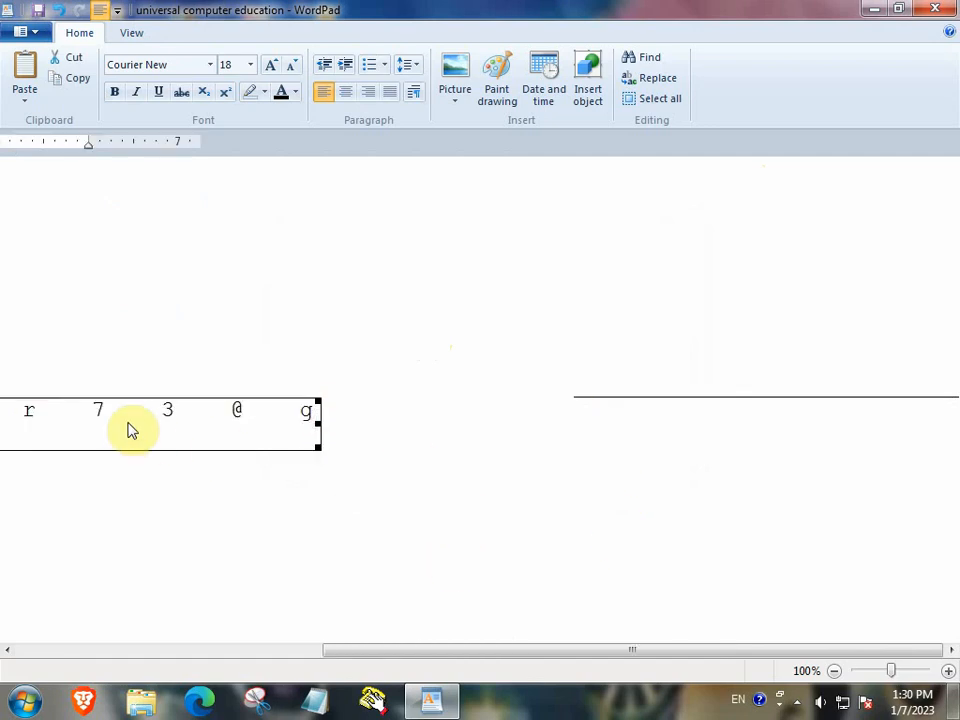
drag(128, 422, 141, 400)
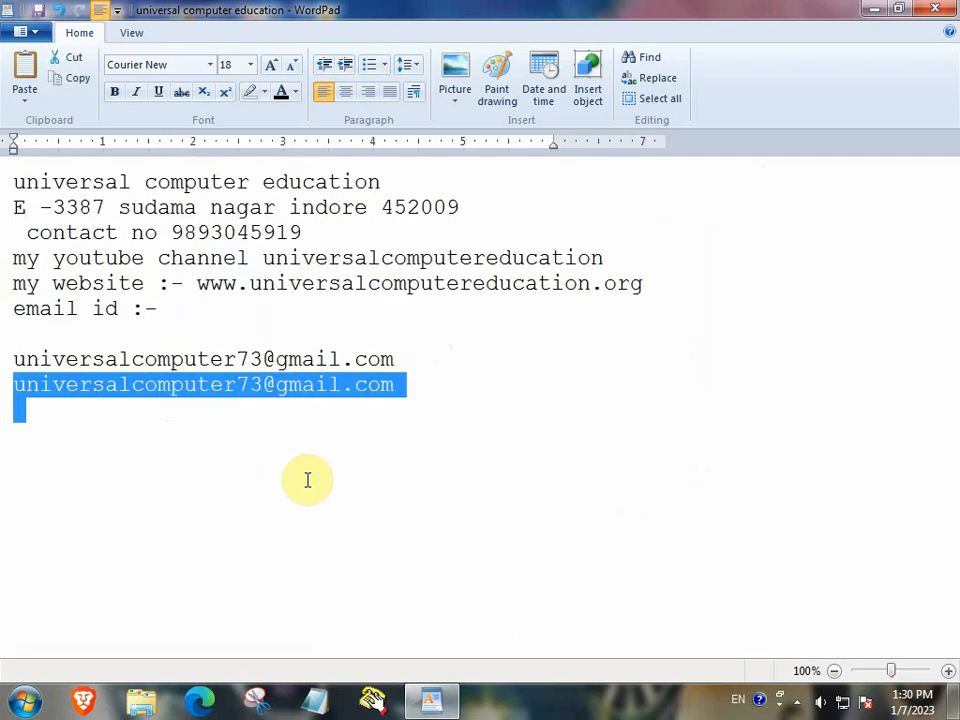
click(530, 427)
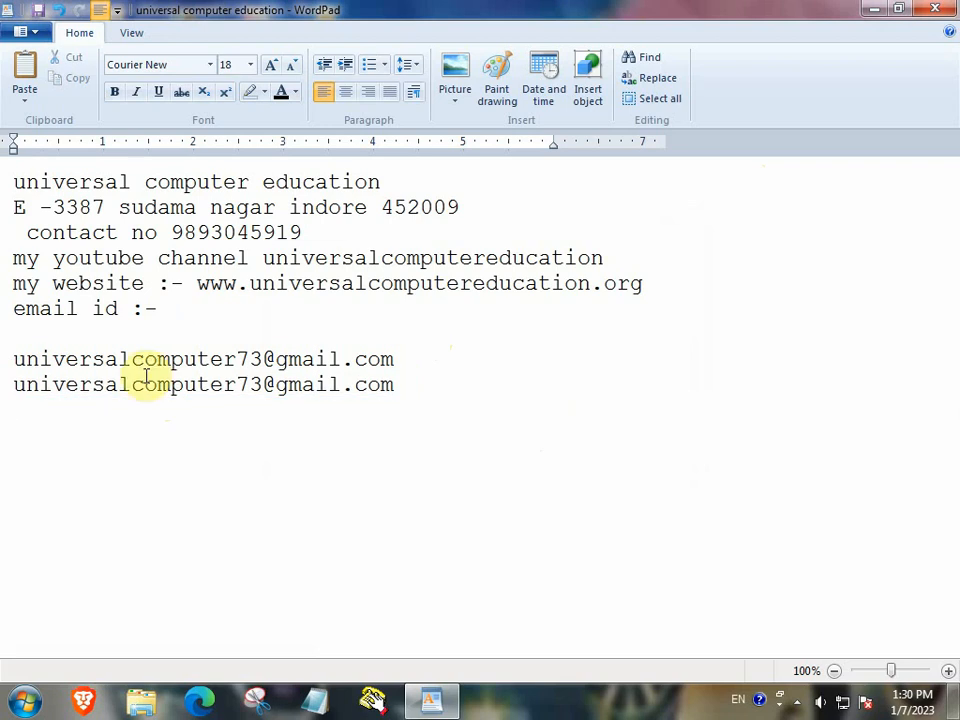
Step: Copy the second e-mail address line and use Paste Special to insert it a few lines below as Picture (Metafile)
click(10, 386)
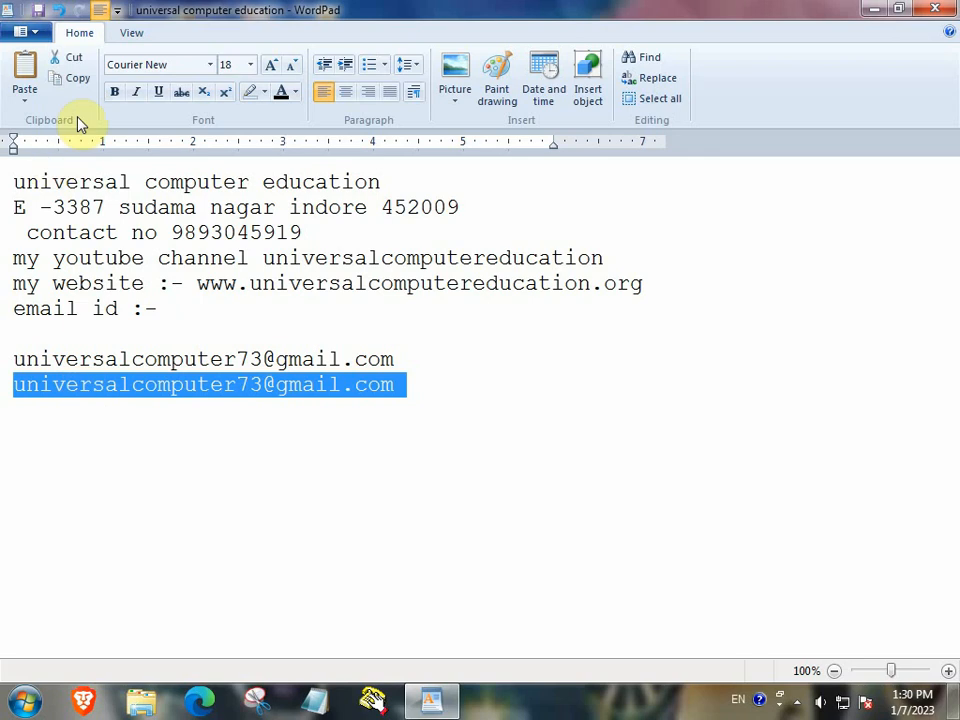
click(78, 78)
click(720, 515)
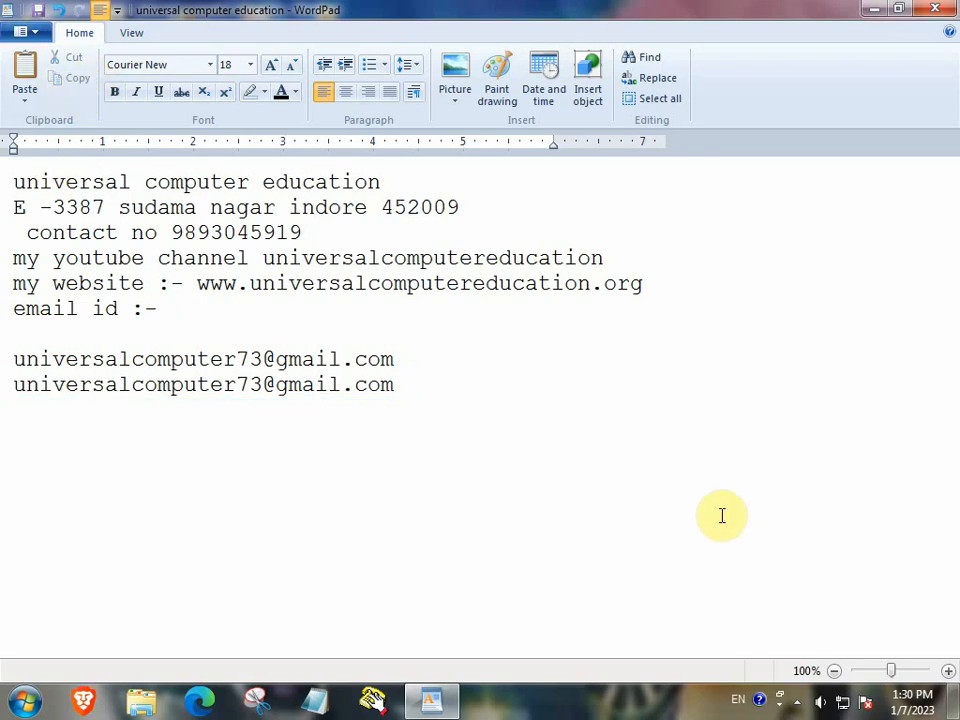
key(Return)
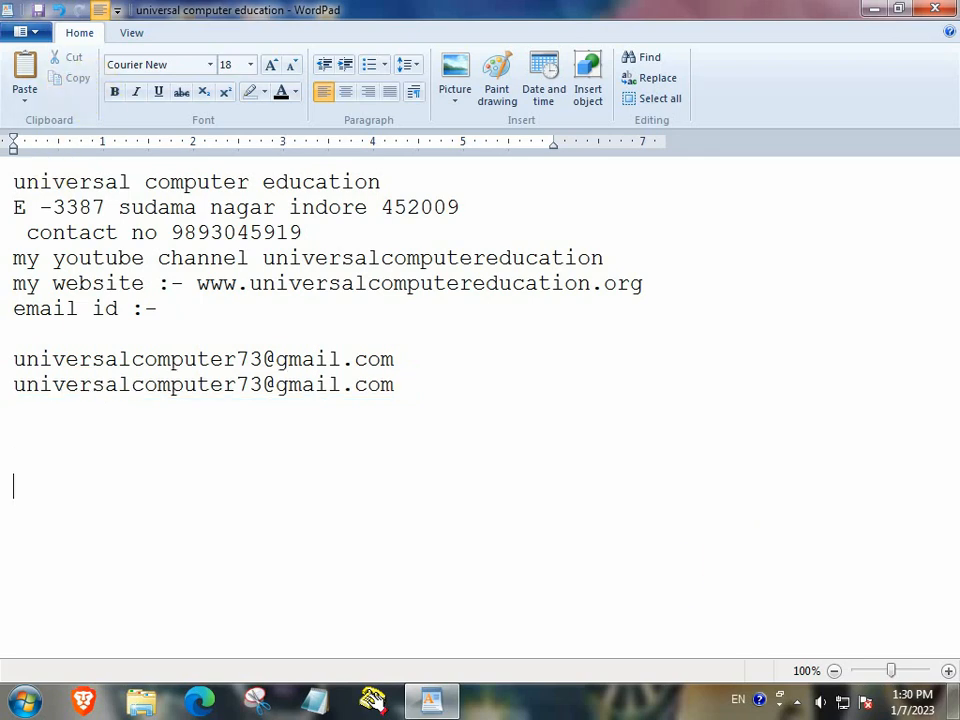
click(24, 99)
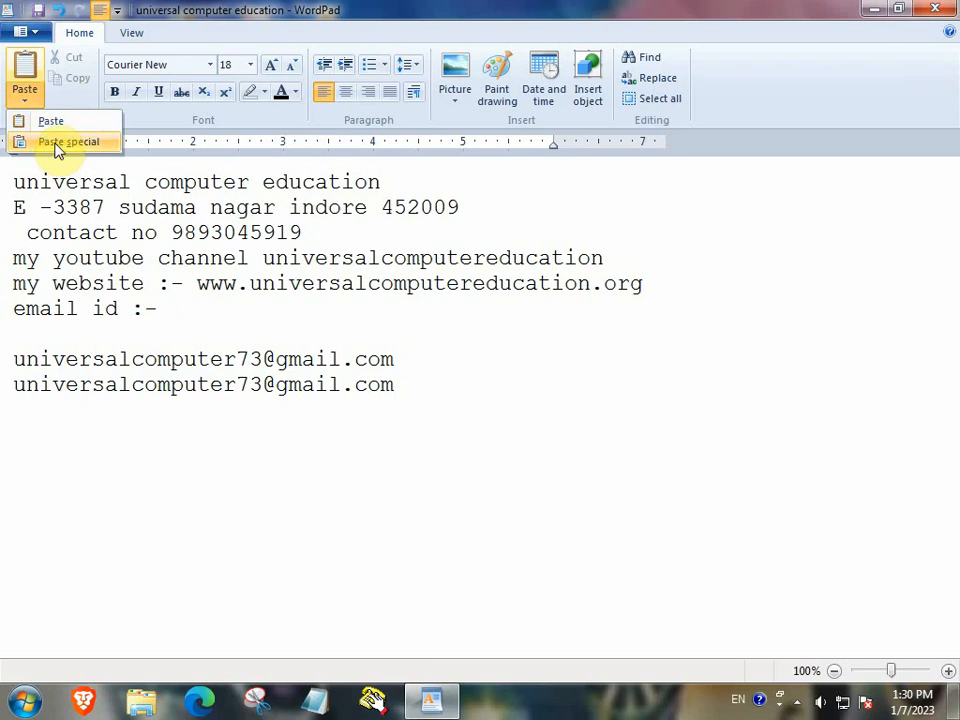
click(57, 145)
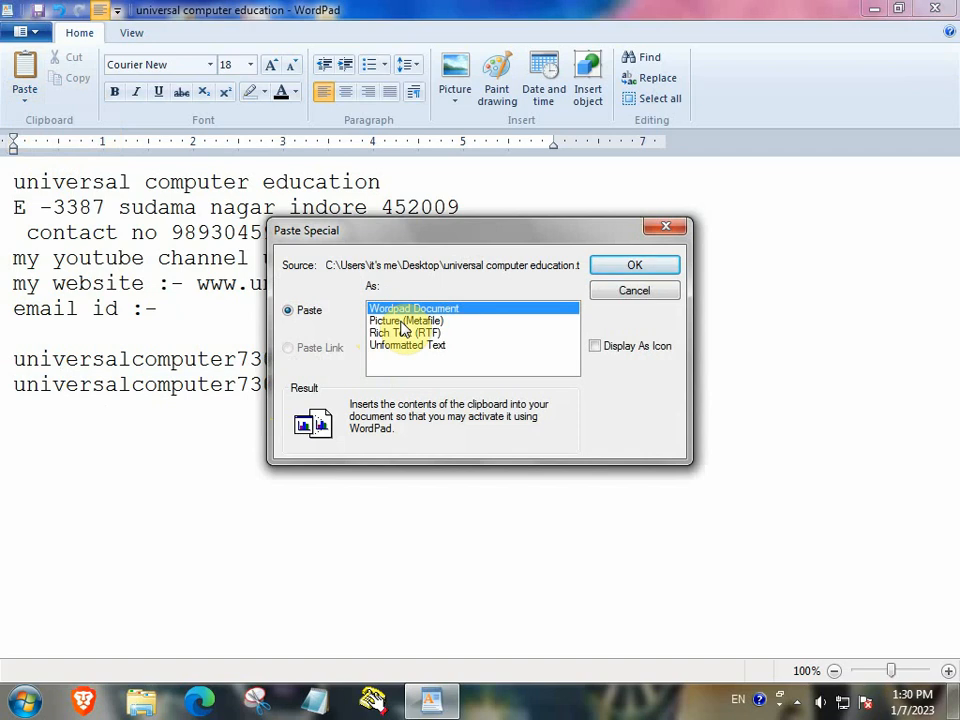
click(401, 321)
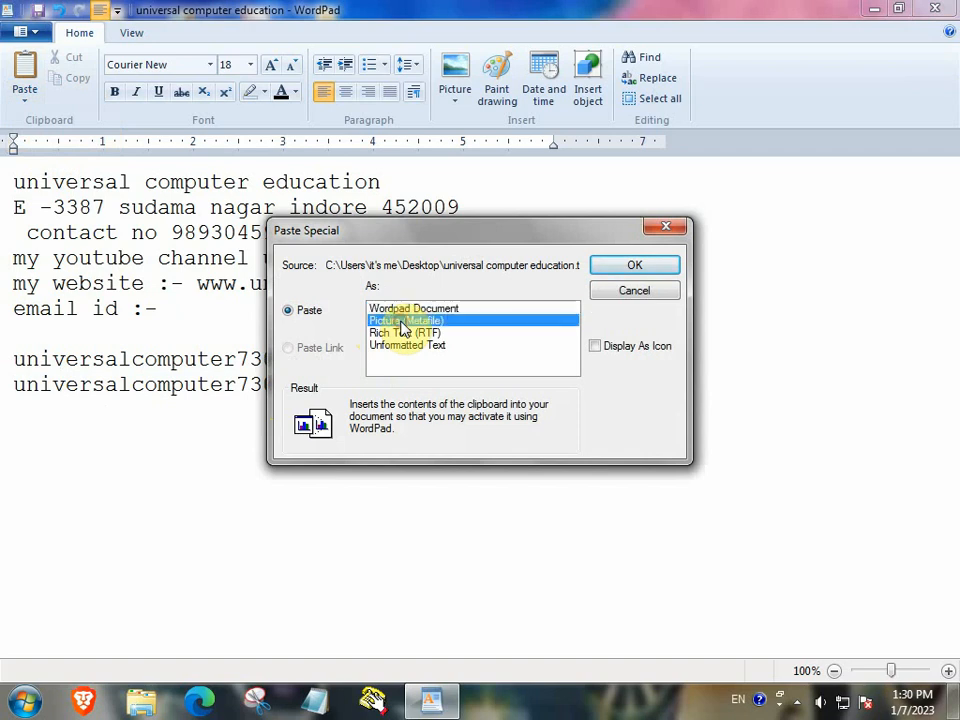
click(631, 265)
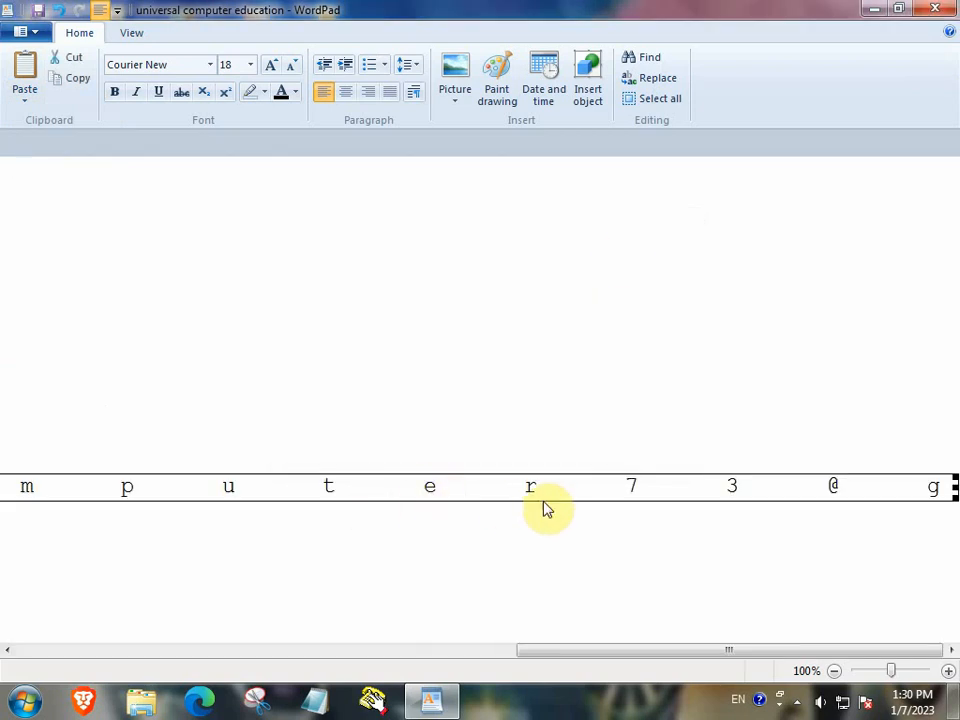
Step: Try resizing the pasted picture from its right edge, and undo the resizing together with the paste
drag(953, 488, 634, 488)
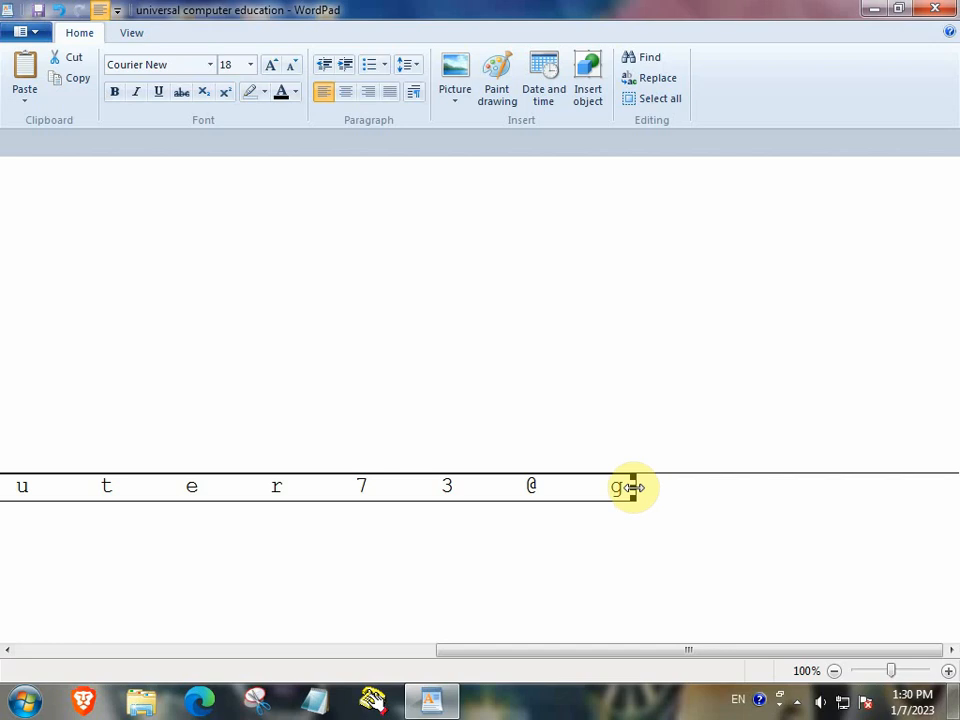
drag(634, 486, 900, 594)
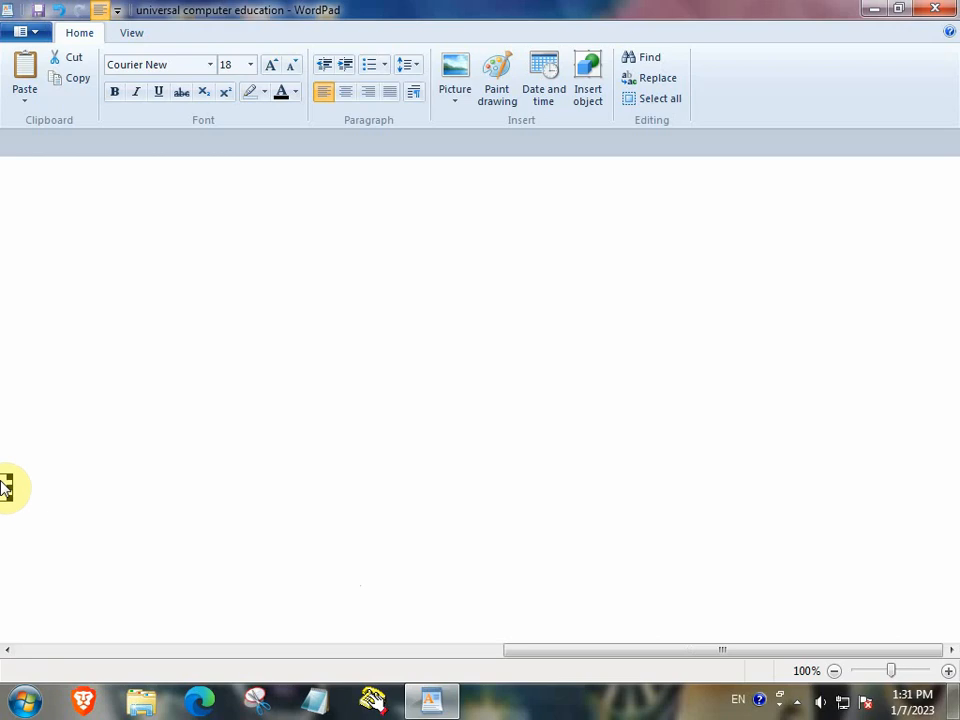
drag(3, 487, 381, 497)
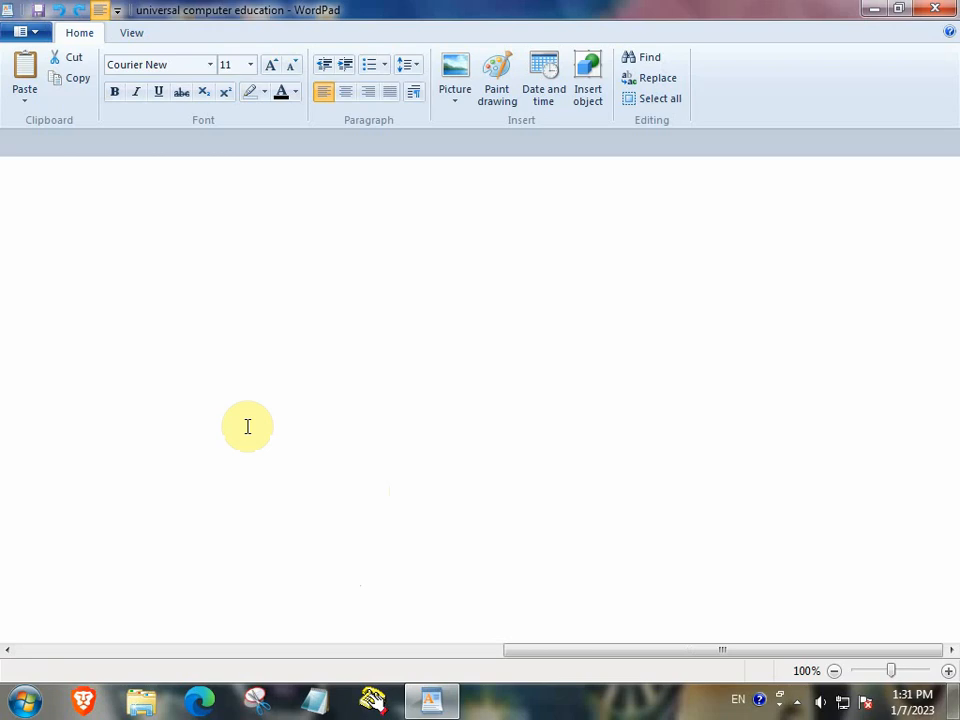
key(ctrl+z)
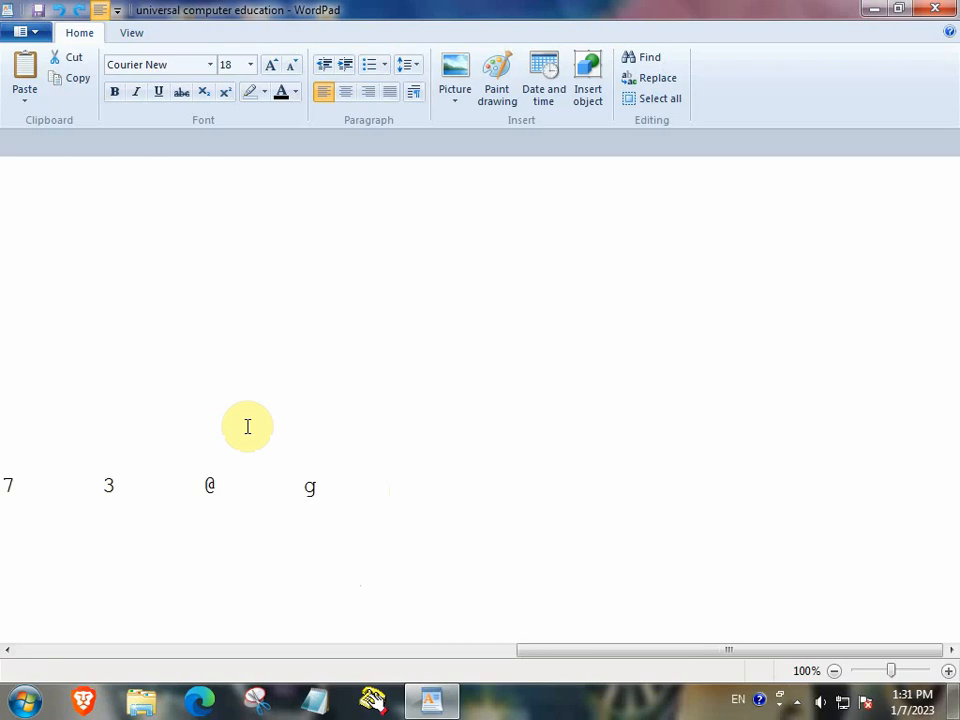
key(ctrl+z)
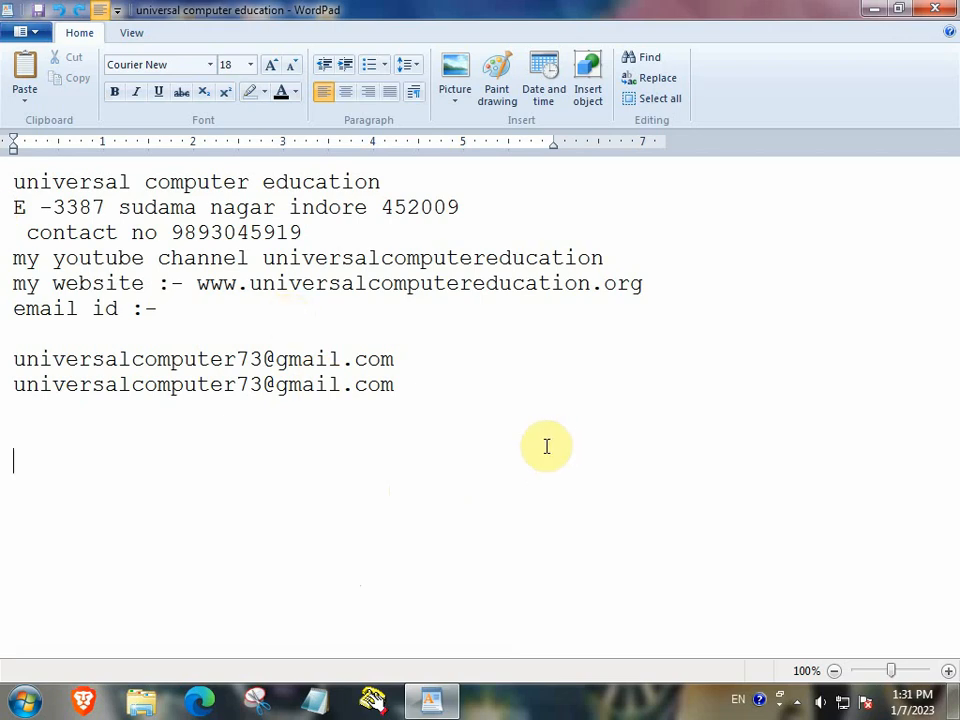
click(66, 28)
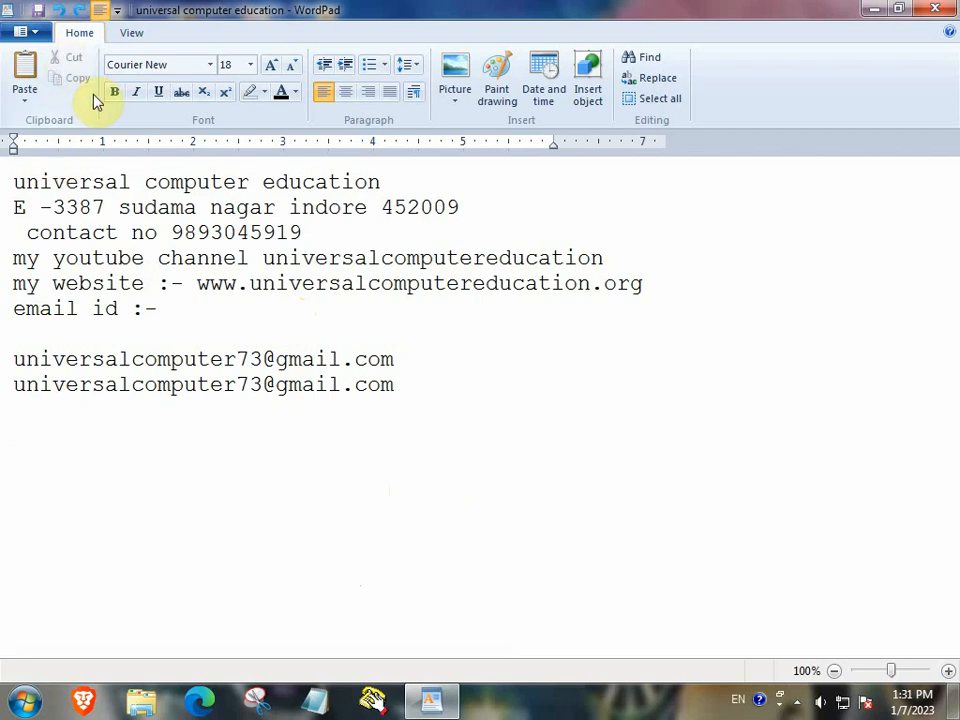
click(30, 100)
click(360, 482)
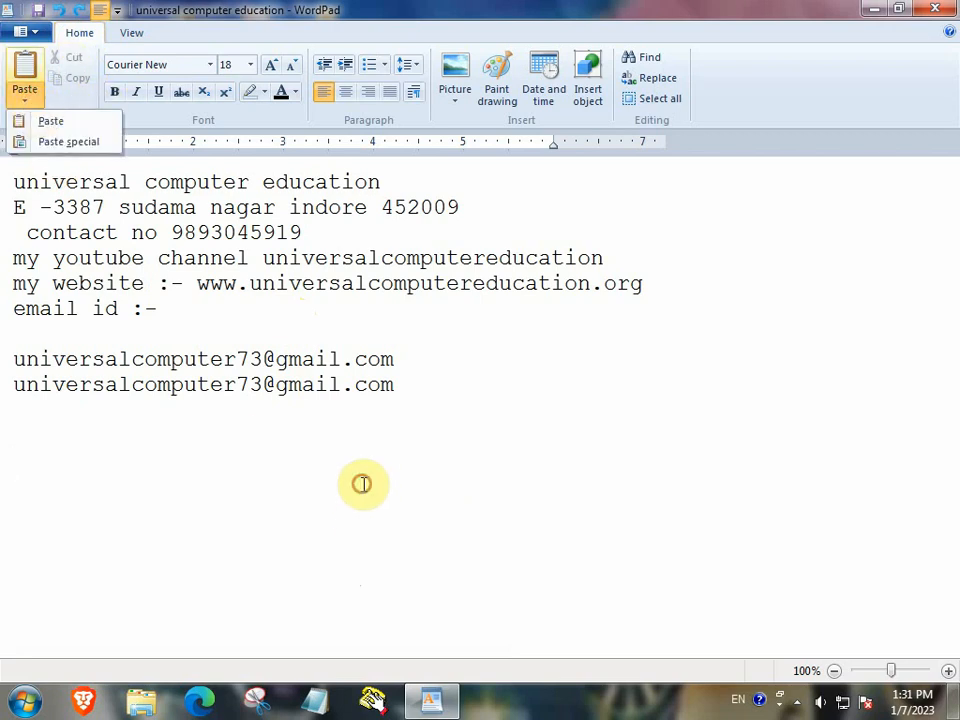
Step: Copy the second e-mail address line and use Paste Special to insert it on the line below as Rich Text (RTF)
click(15, 386)
drag(46, 388, 403, 394)
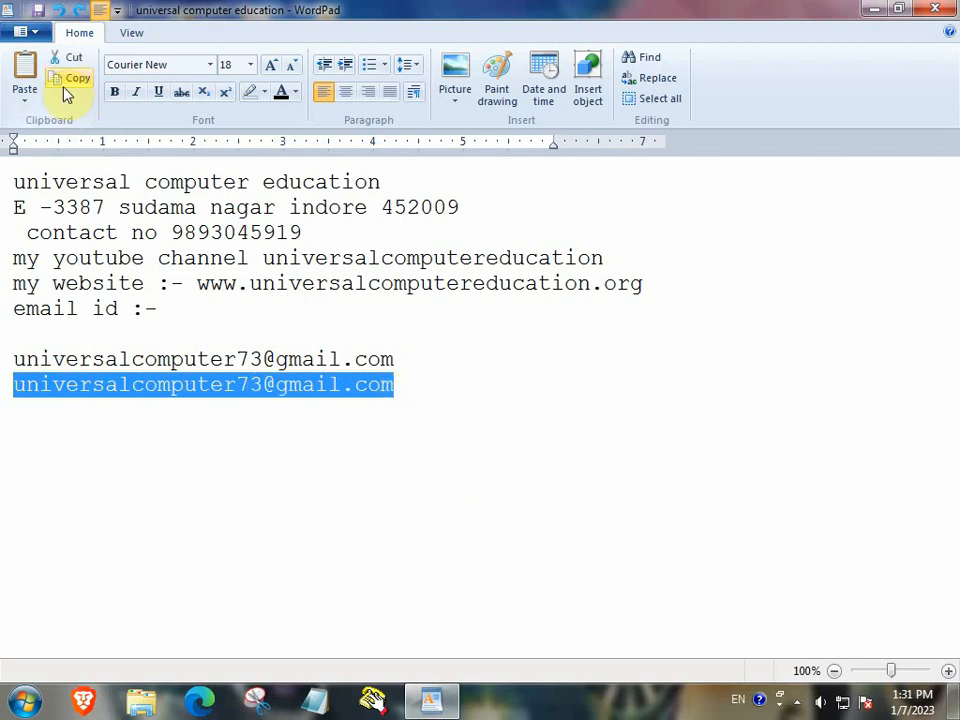
click(88, 80)
click(444, 399)
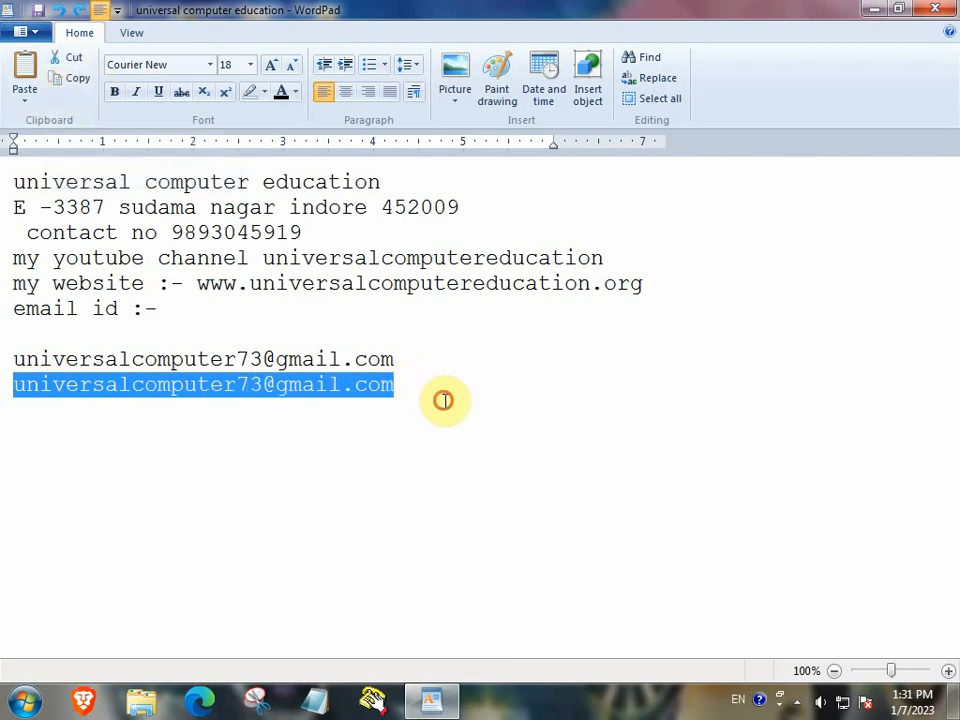
click(32, 103)
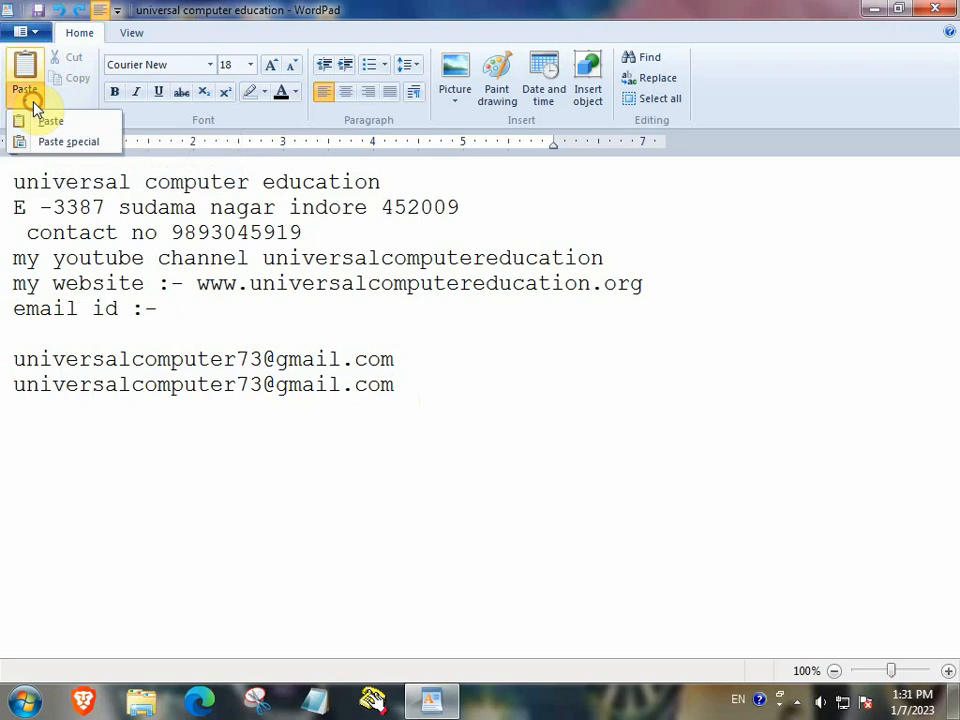
click(55, 146)
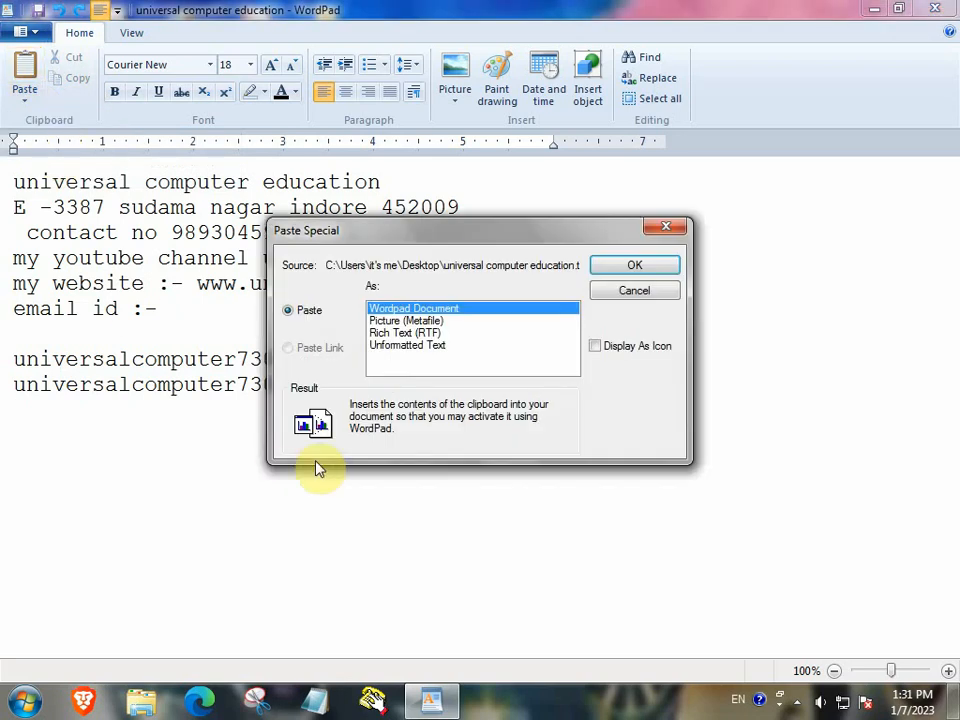
click(400, 334)
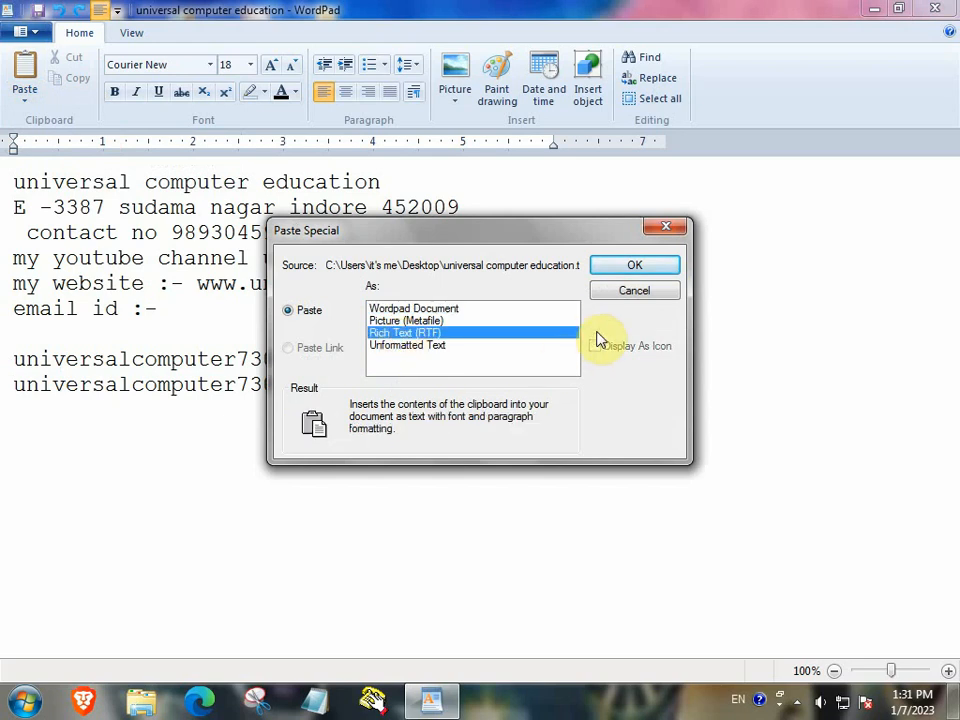
click(634, 268)
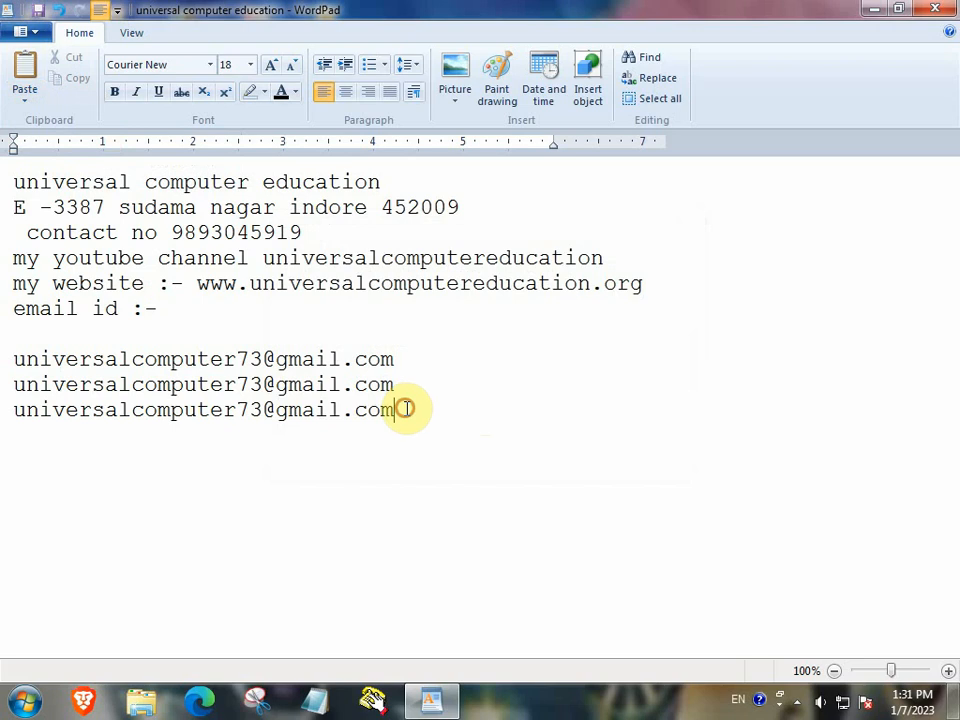
Step: Append the sample text "dfgddgggdgdgdgdg" and blank lines after the pasted e-mail address, and undo the typing
text(dfgddgggdgdgdgdg)
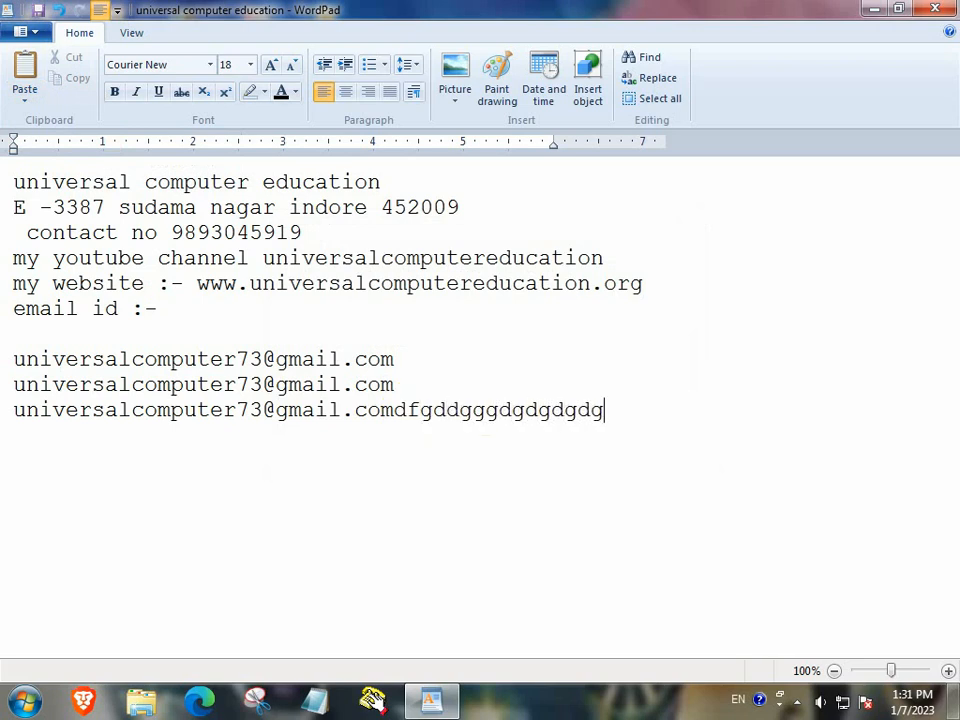
key(Return)
key(Return)
key(ctrl+z)
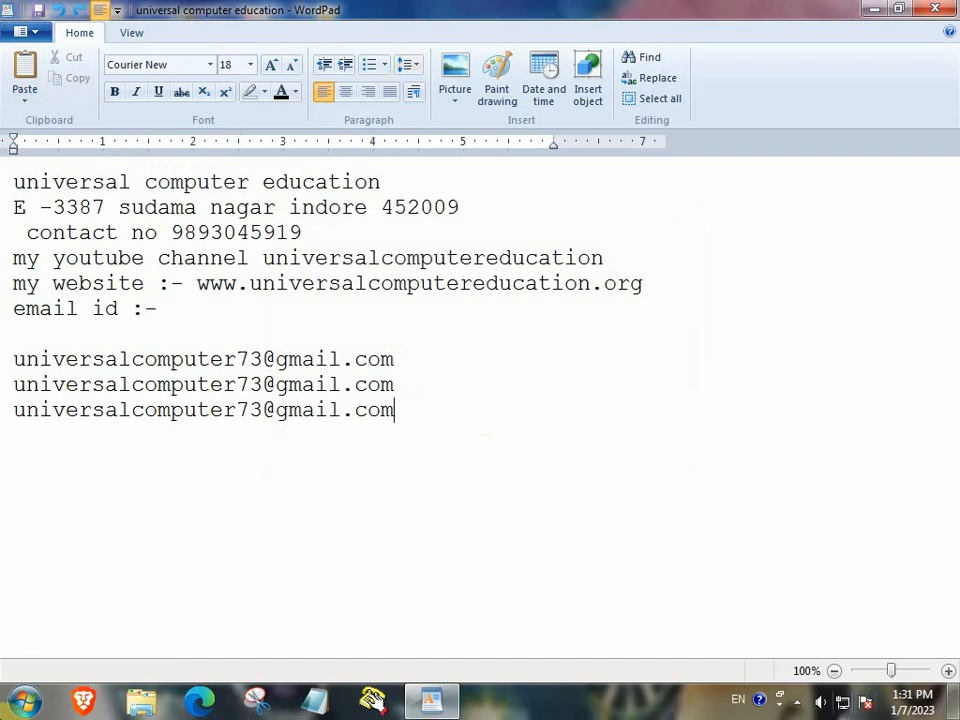
Step: Show the Quick Access Toolbar below the ribbon and add the New command to it
click(118, 12)
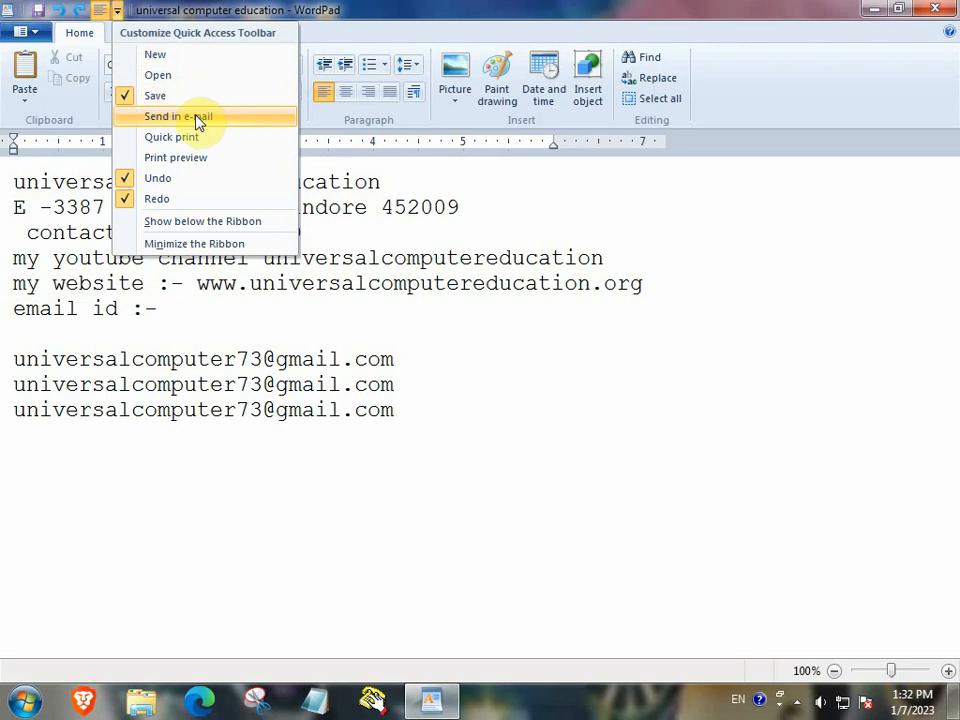
click(185, 221)
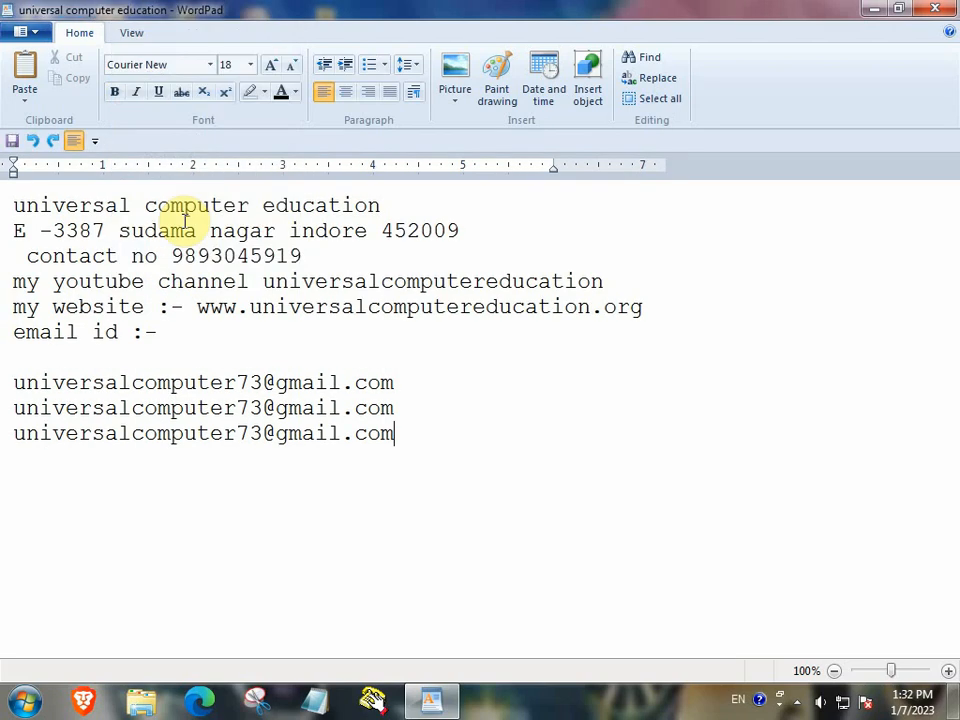
click(94, 144)
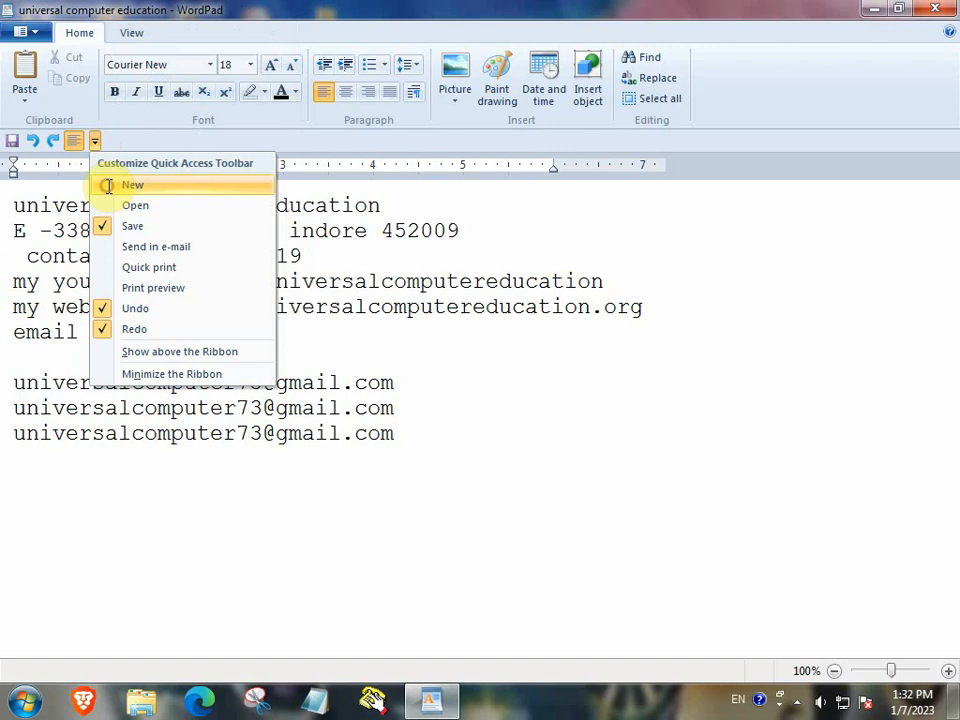
click(106, 185)
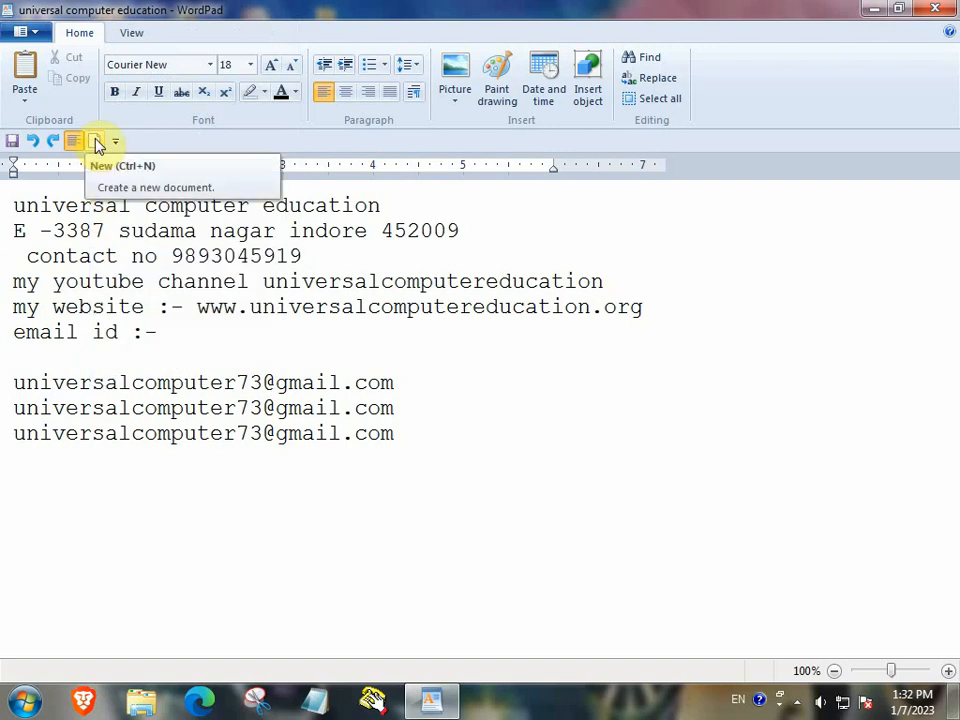
click(114, 143)
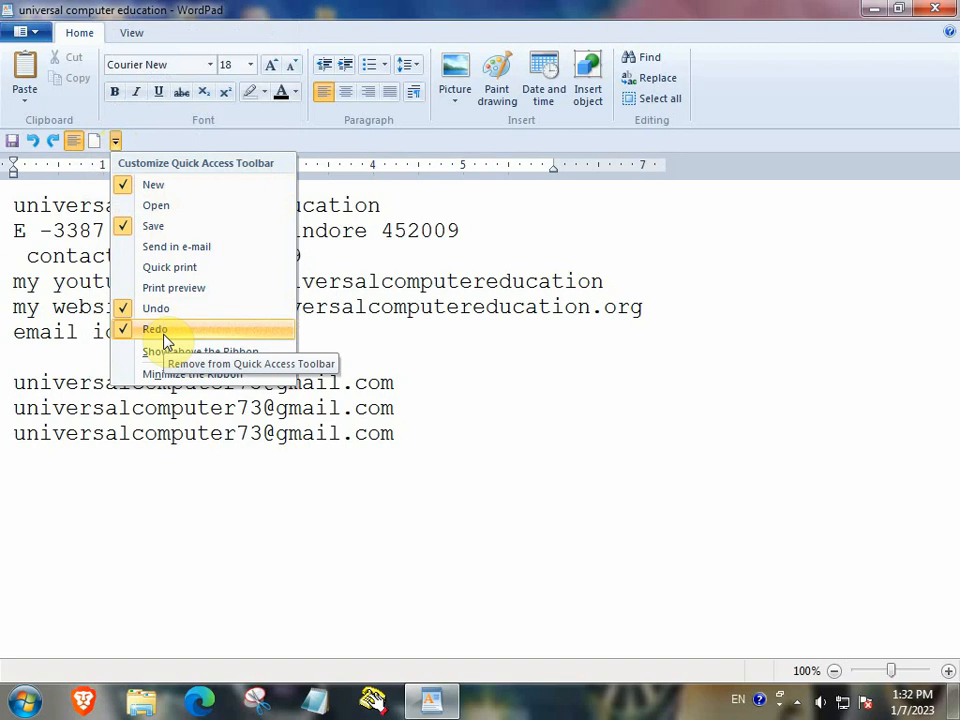
click(429, 411)
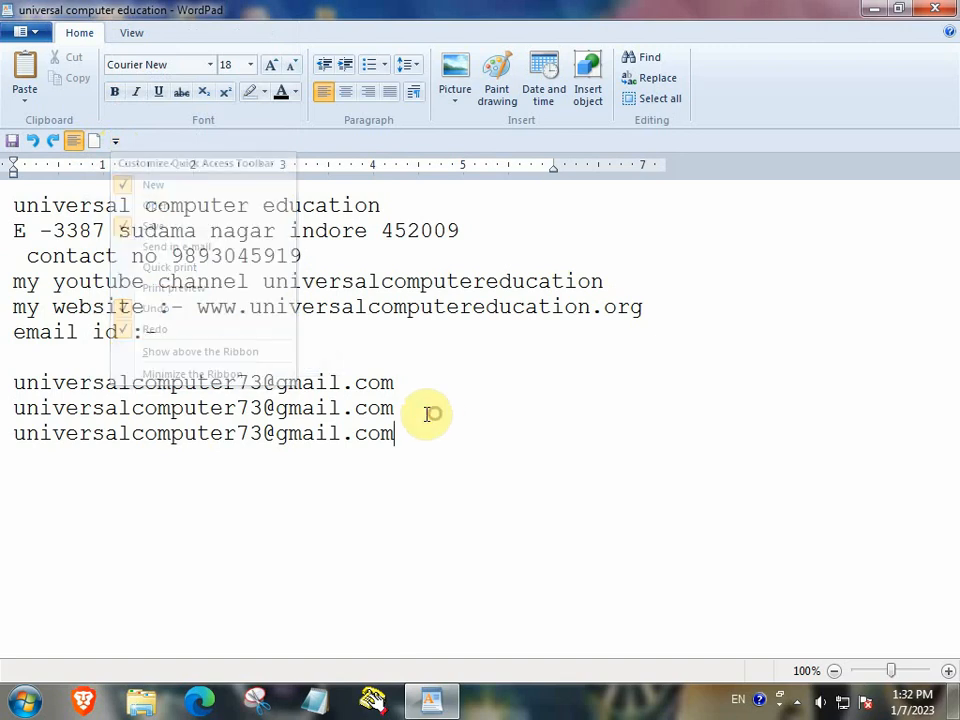
Step: Cut the third e-mail address line, undo the cut and redo it
drag(403, 437, 58, 433)
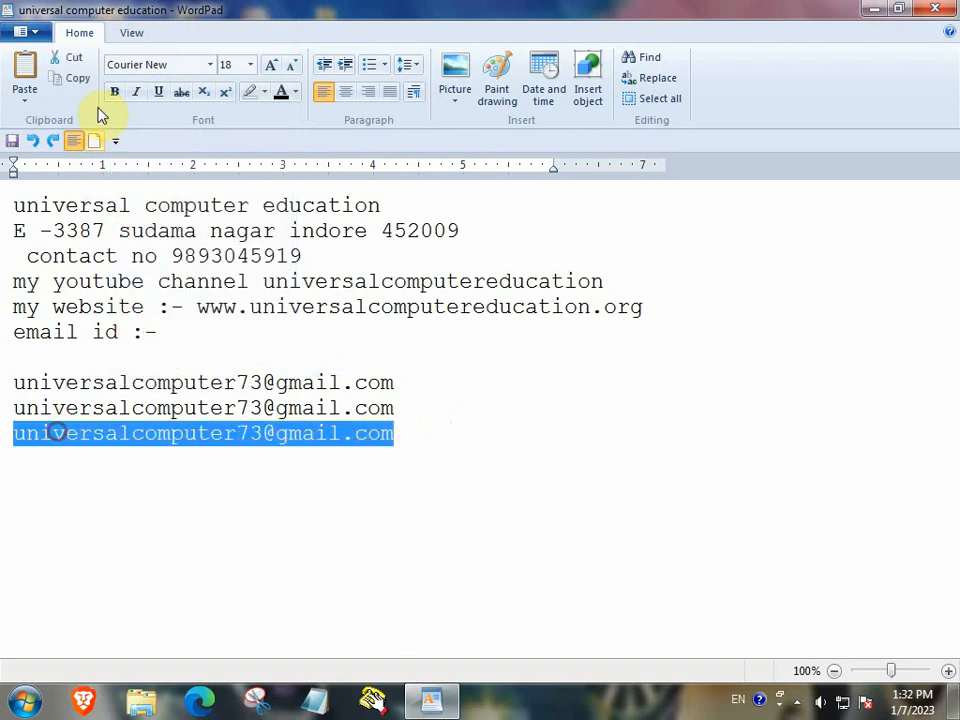
click(77, 62)
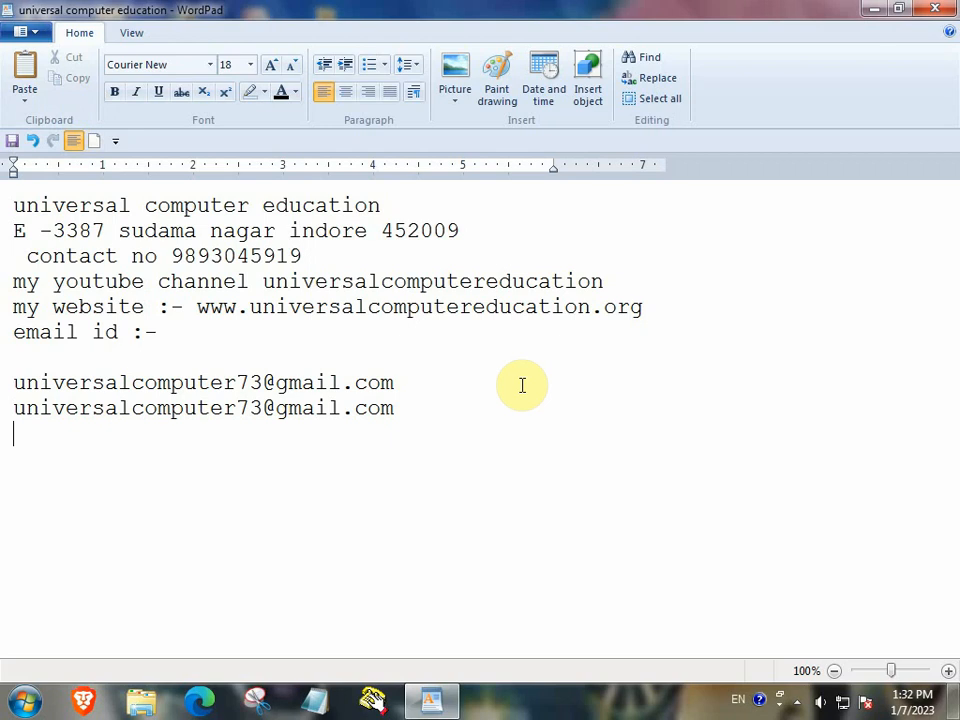
click(40, 150)
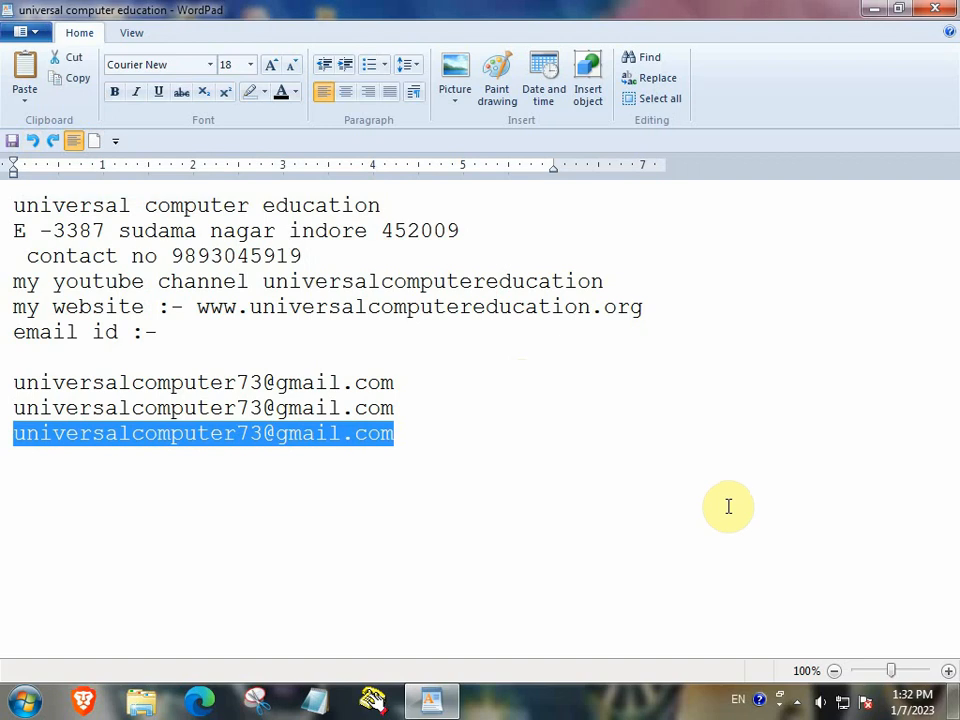
click(54, 141)
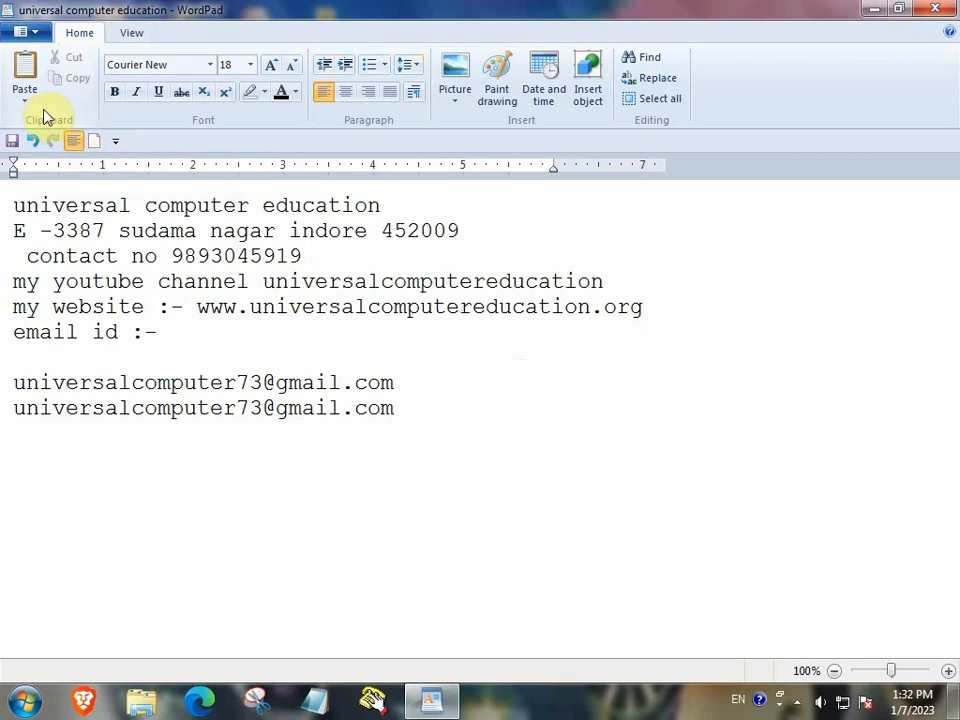
click(36, 96)
click(80, 143)
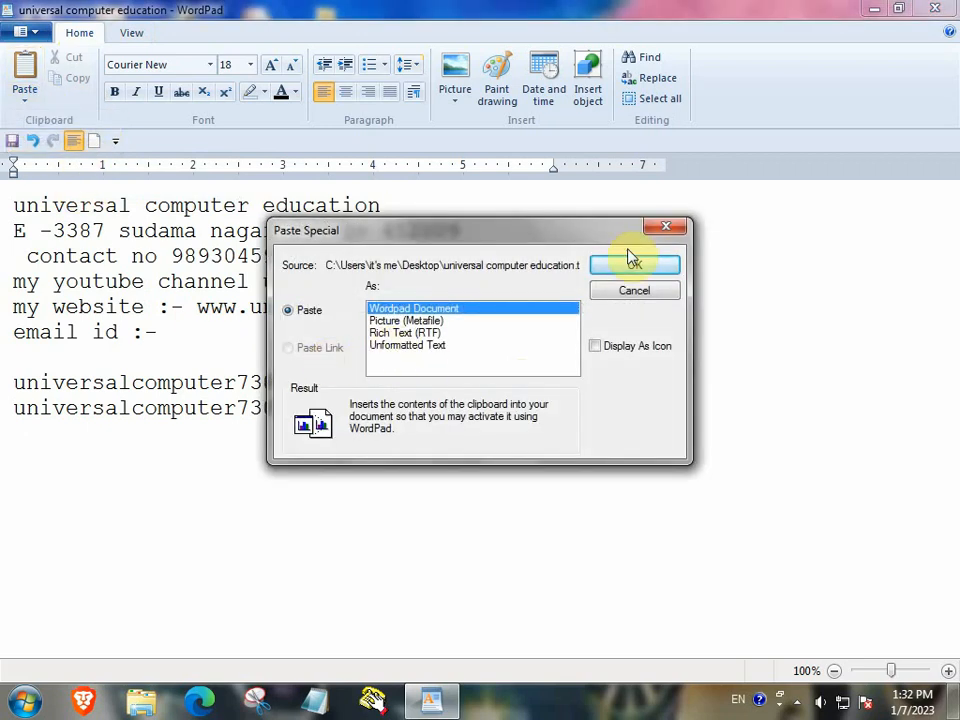
click(665, 227)
click(657, 503)
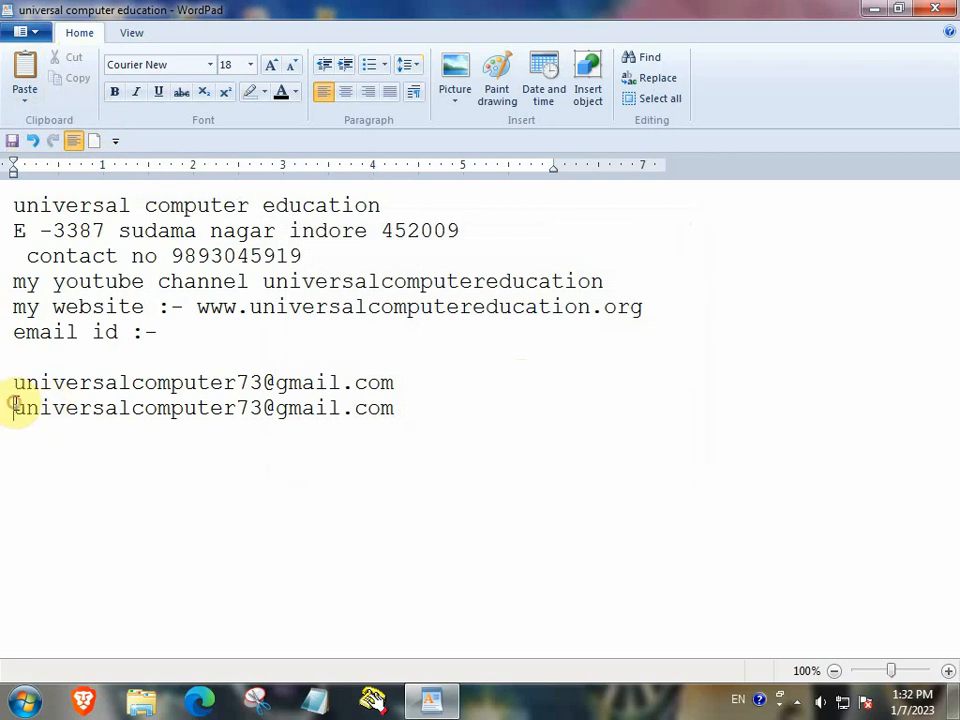
Step: Set the font colour of the second e-mail address line to red and deselect it
drag(14, 405, 435, 422)
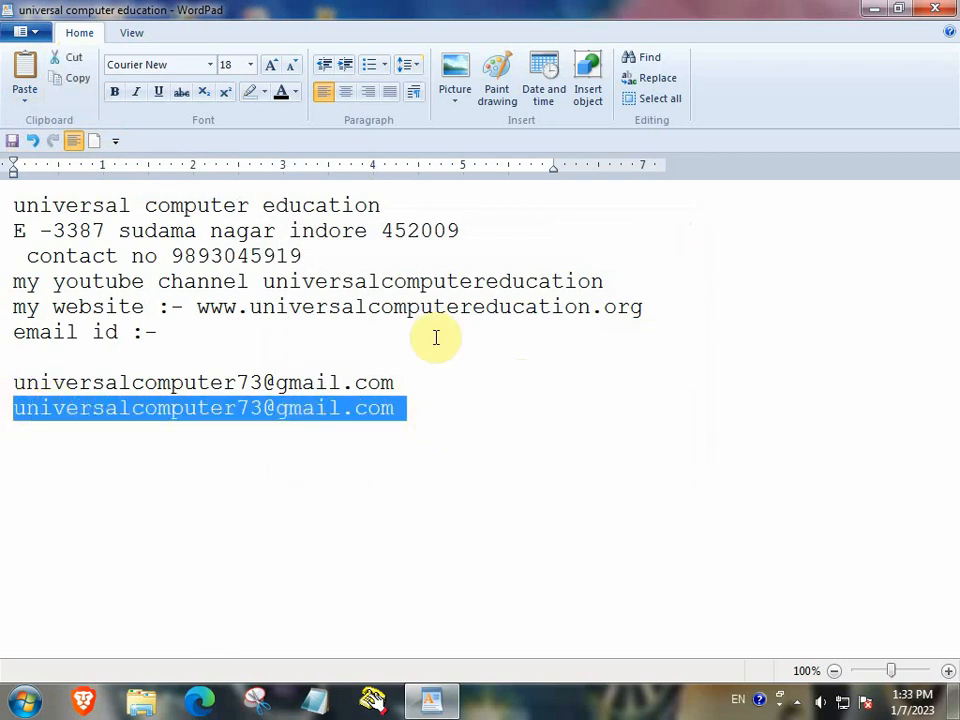
click(298, 94)
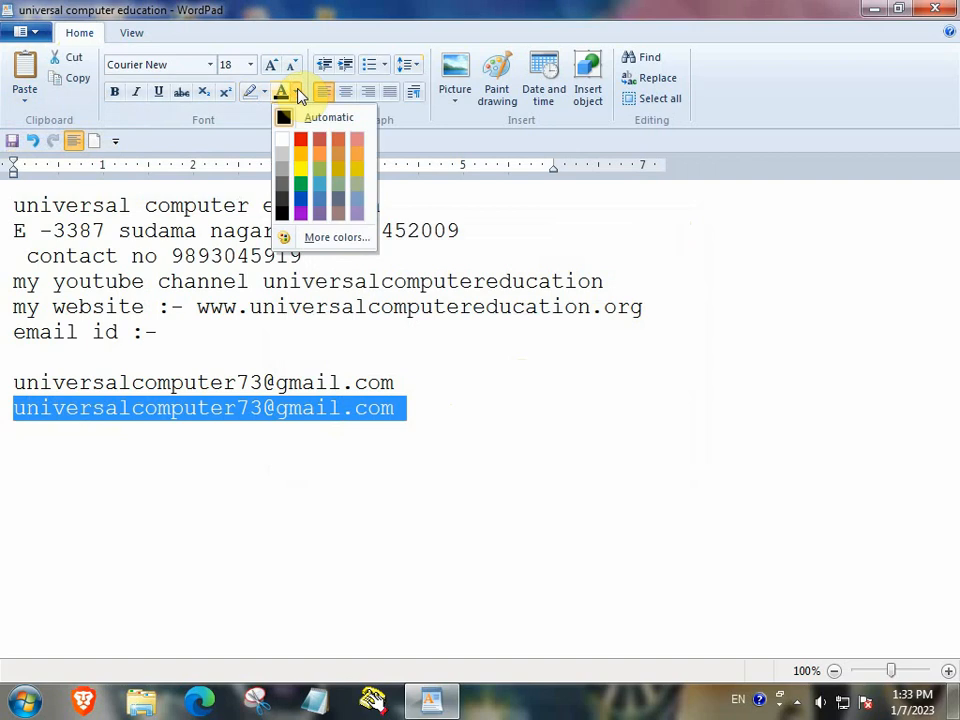
click(301, 146)
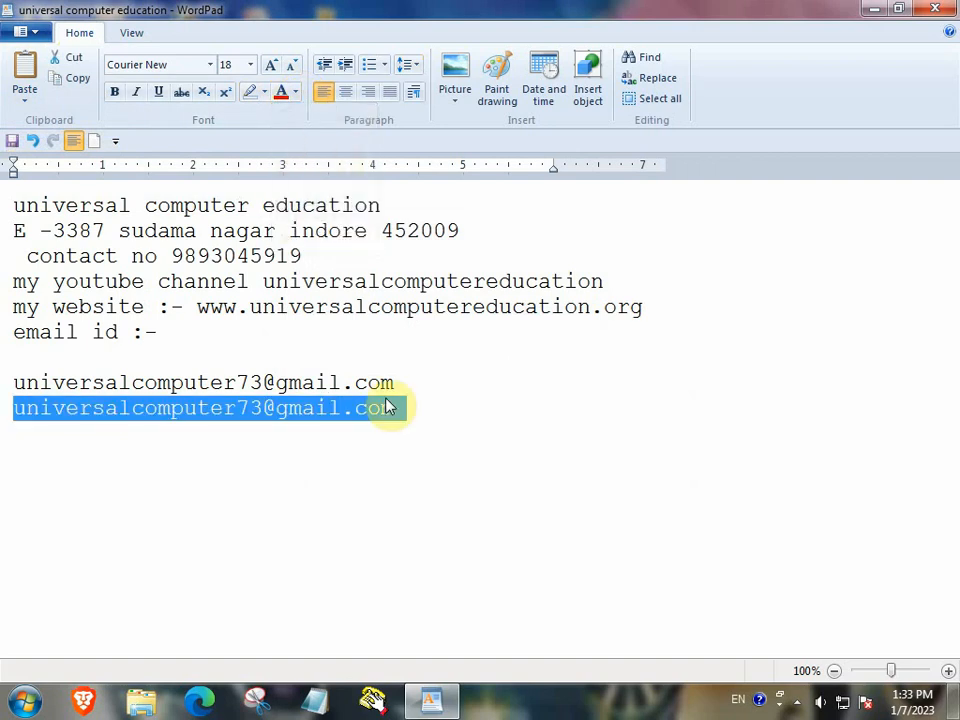
click(476, 585)
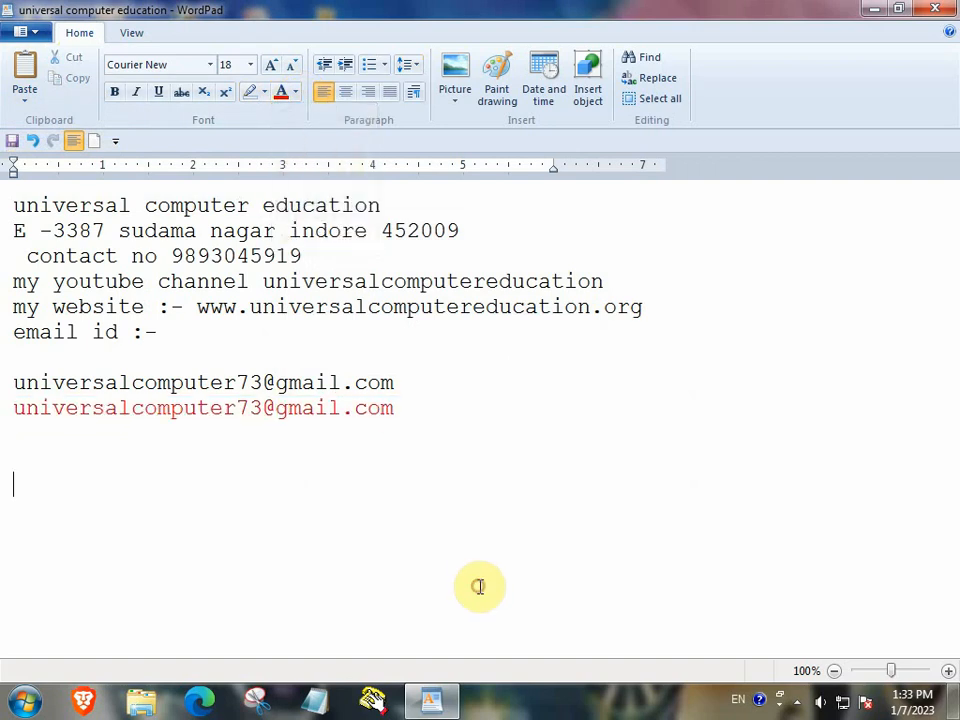
Step: Copy the red e-mail address line and use Paste Special to insert it on the line below as Unformatted Text
click(6, 408)
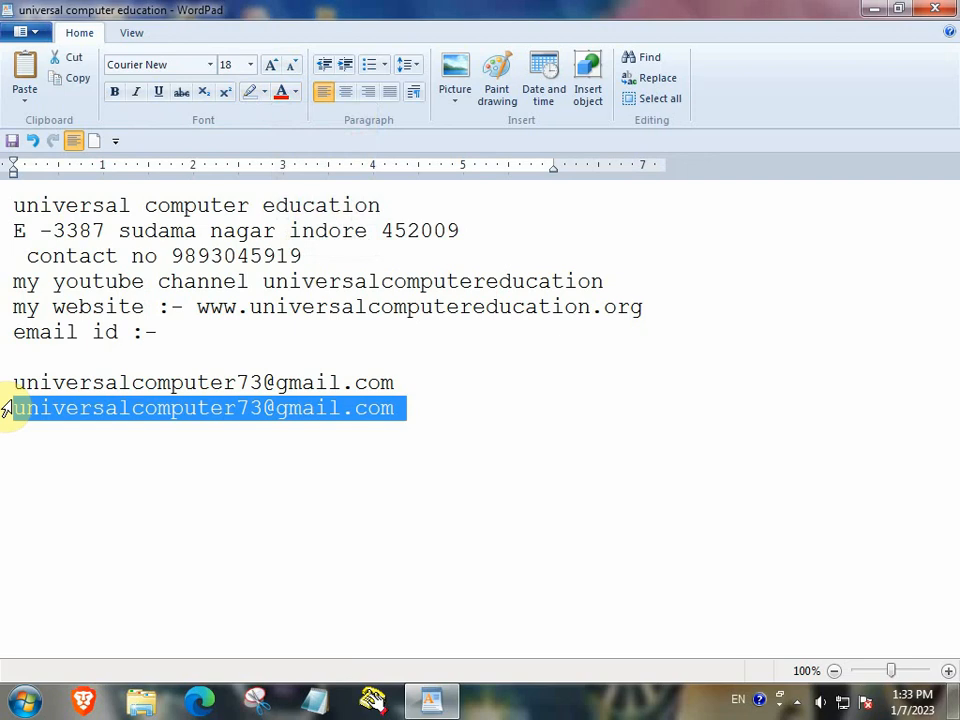
click(77, 80)
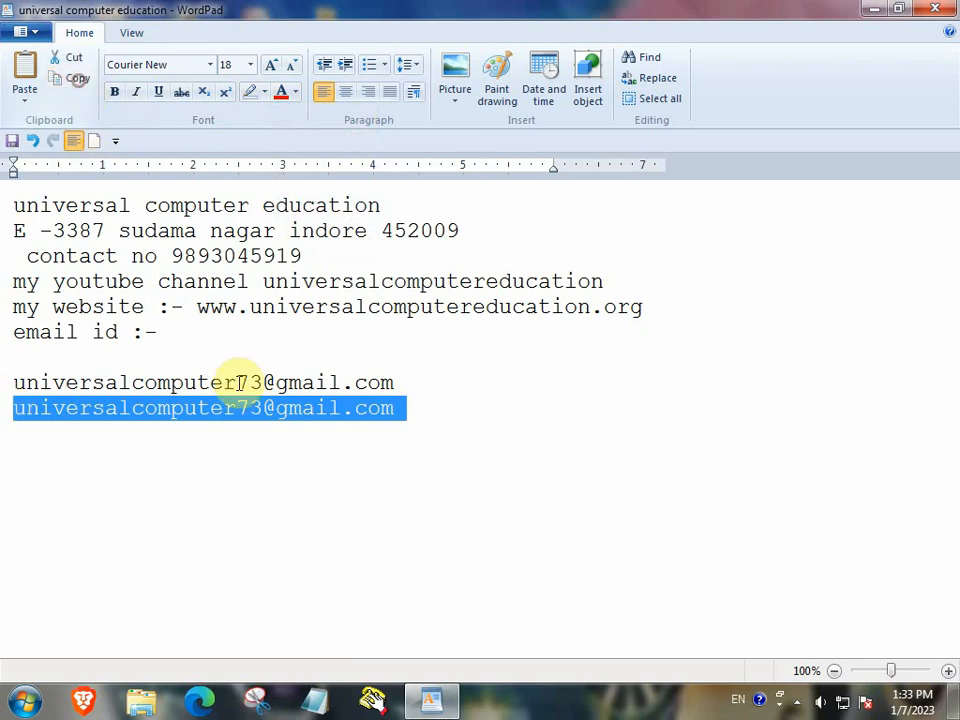
click(462, 427)
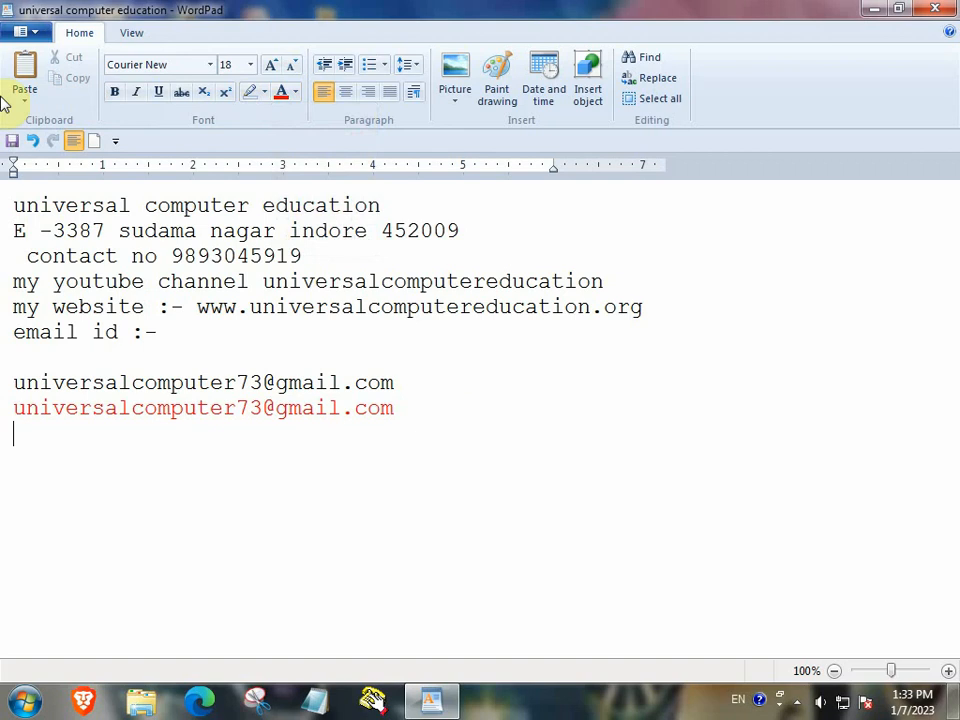
click(30, 105)
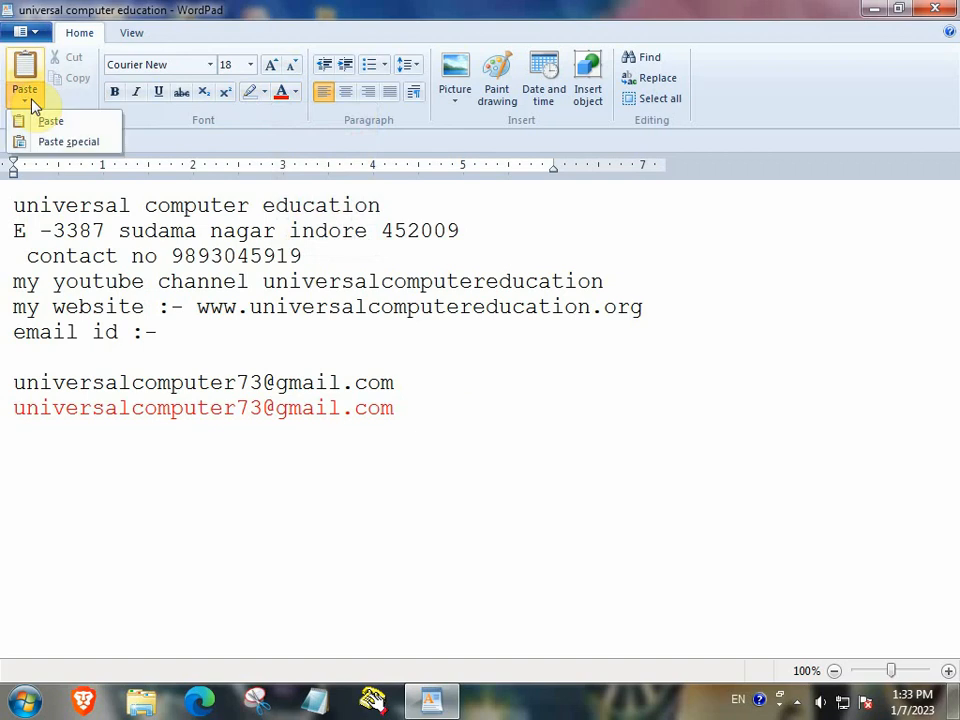
click(62, 145)
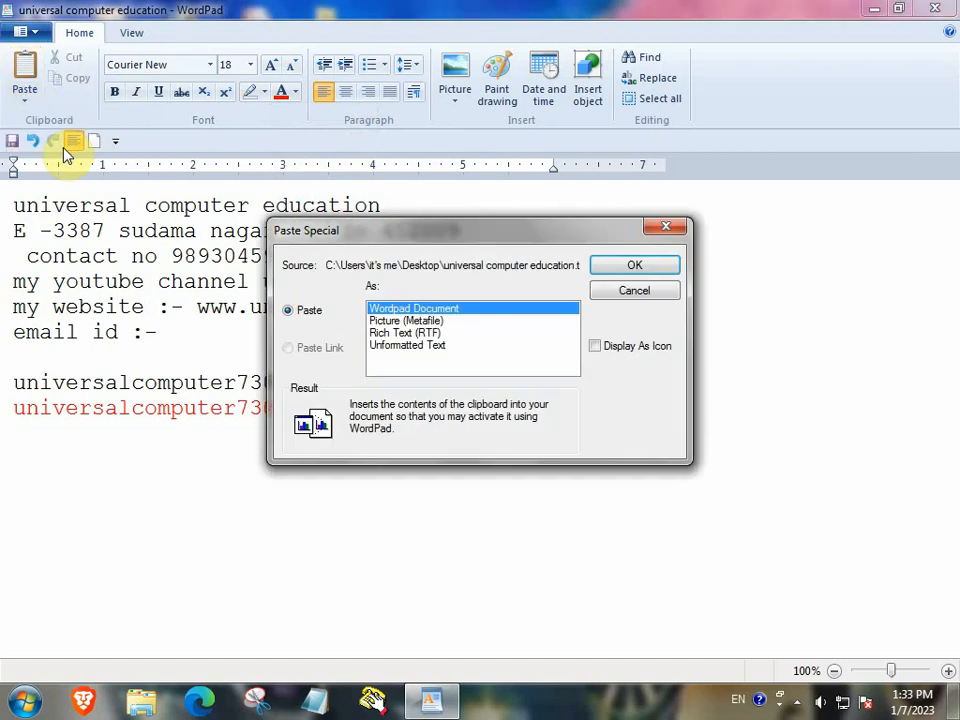
click(383, 347)
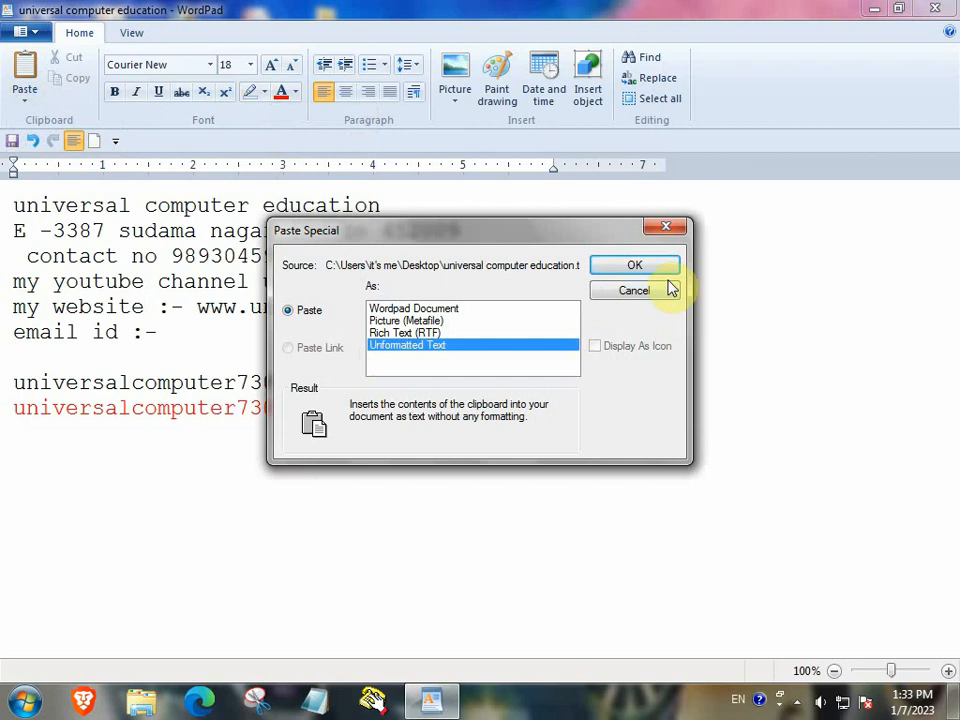
click(634, 266)
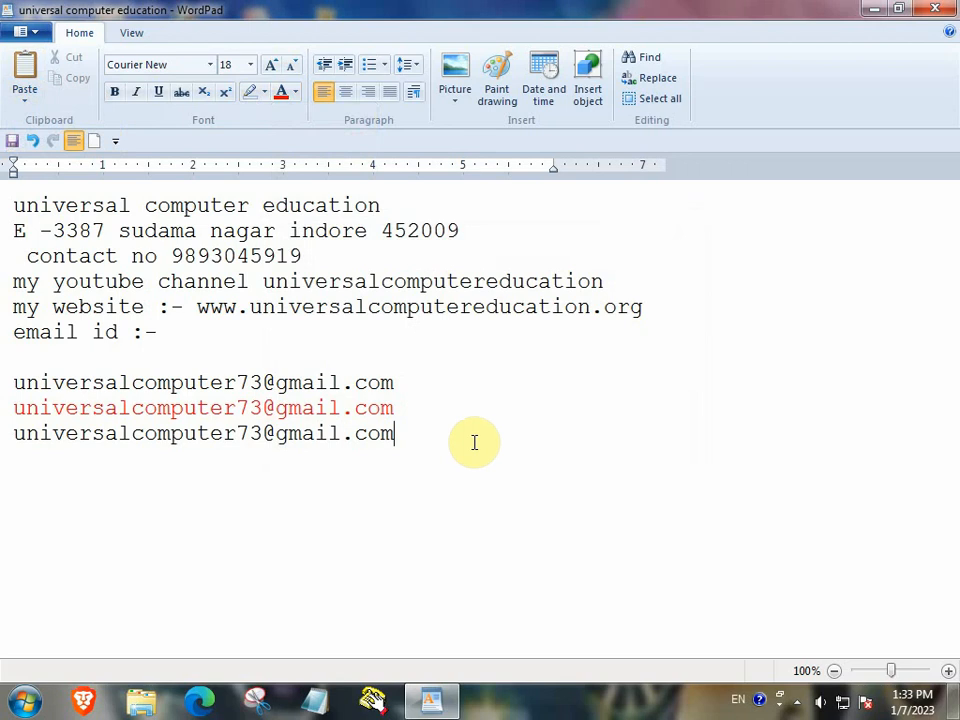
click(27, 103)
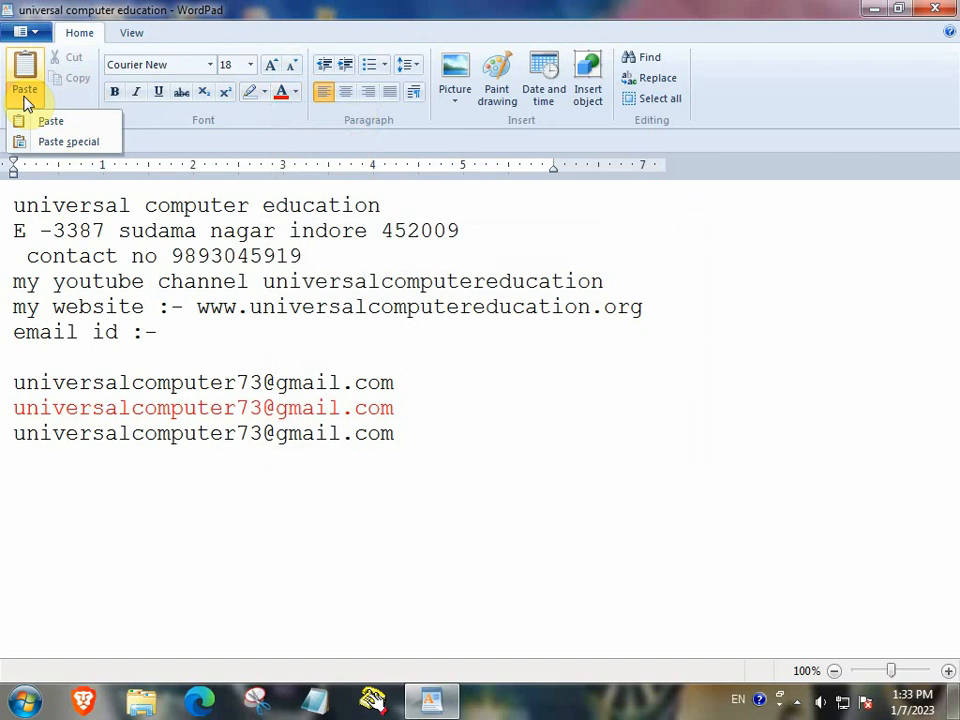
click(613, 468)
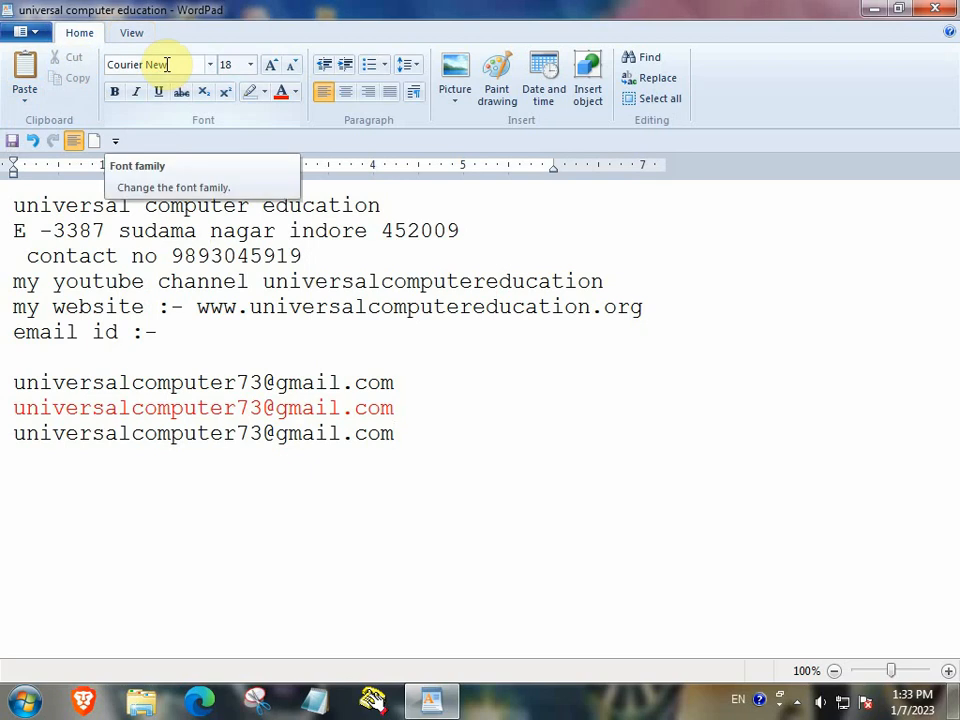
click(210, 66)
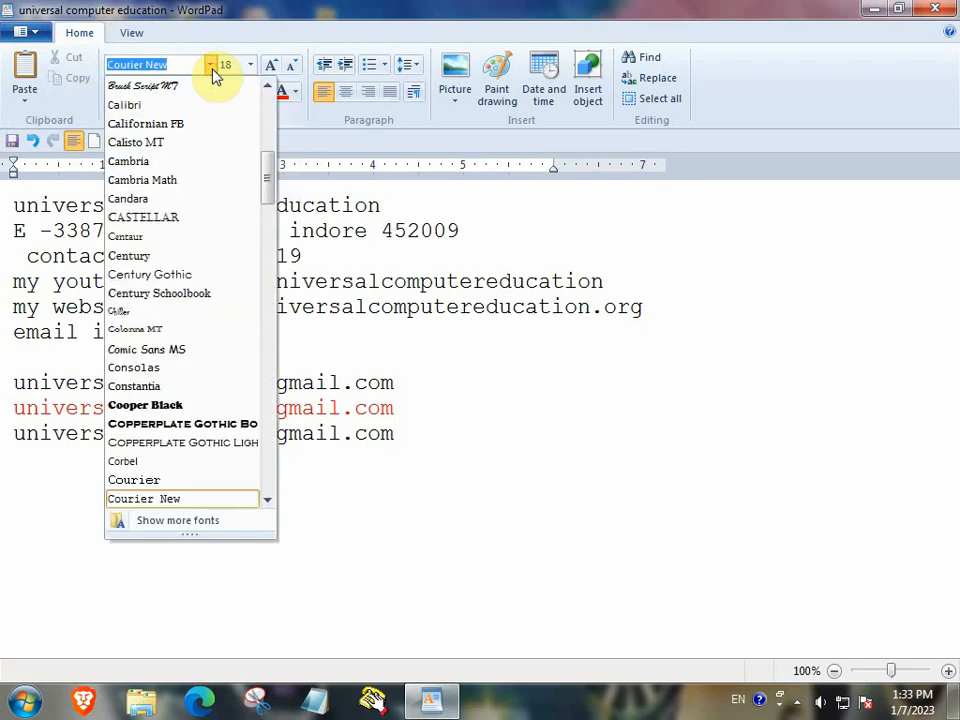
click(521, 576)
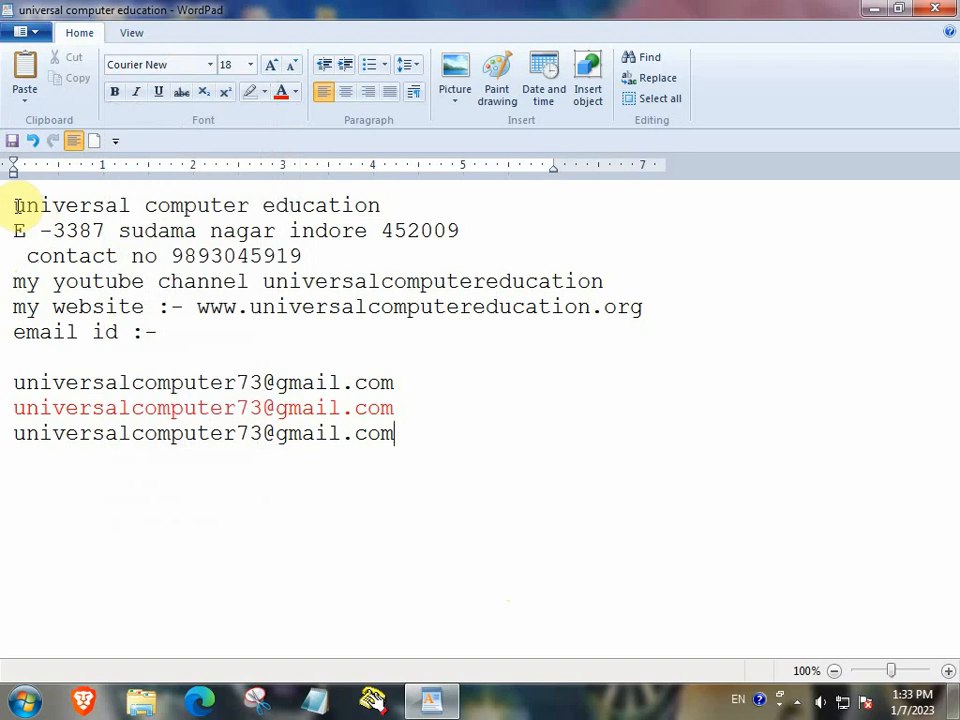
Step: Change the font of the entire document text to Arial Black and deselect it
drag(10, 200, 253, 456)
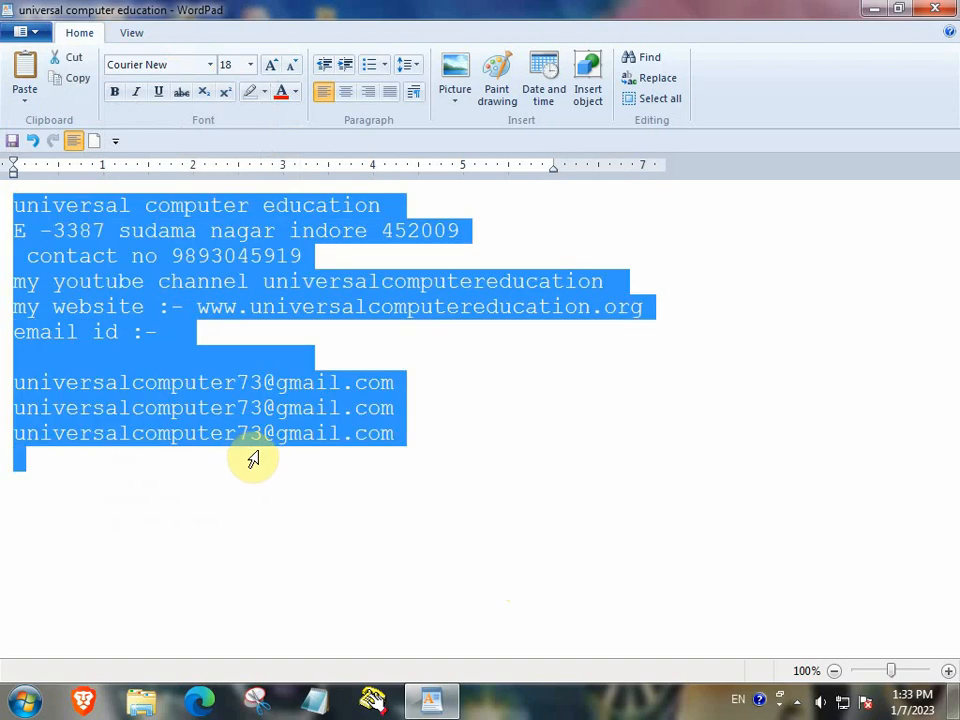
click(214, 68)
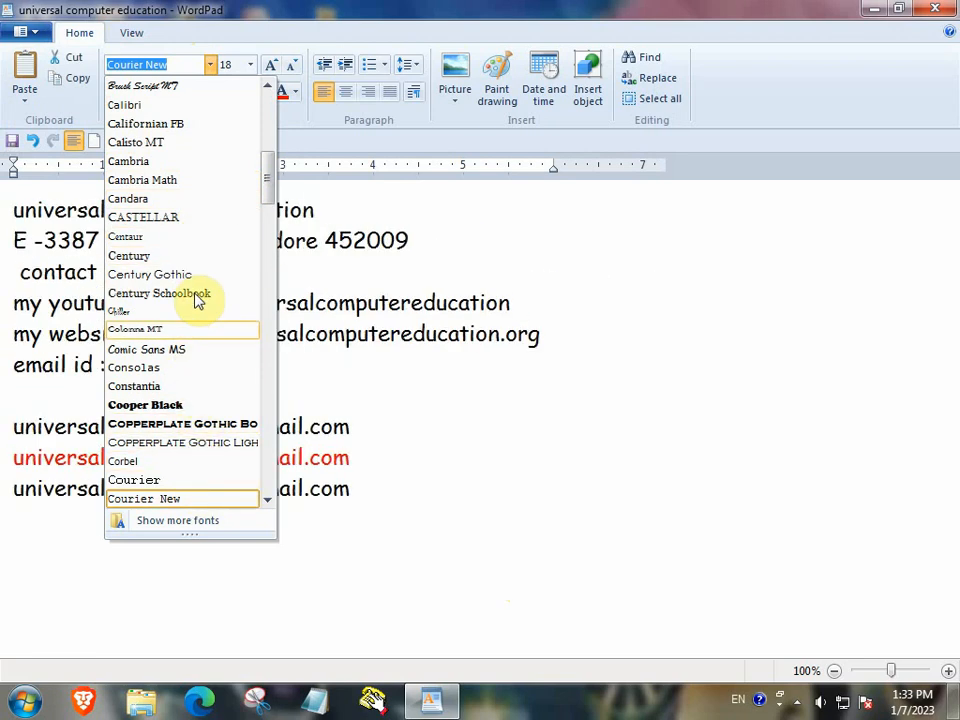
mouse_move(268, 171)
mouse_down()
mouse_move(262, 484)
mouse_move(320, 120)
mouse_up()
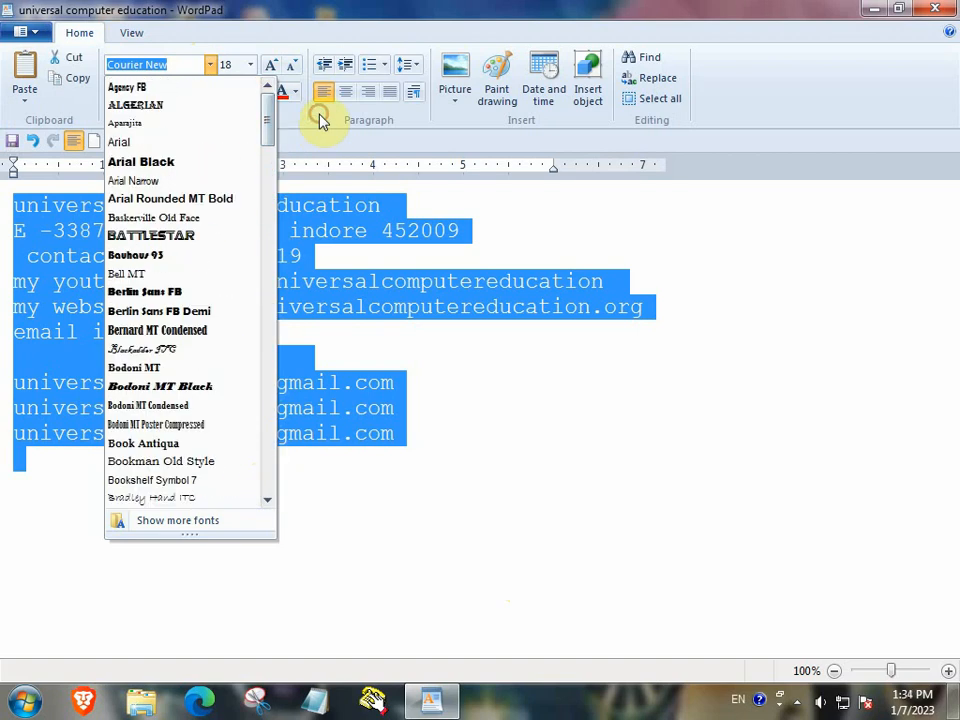
click(193, 163)
click(564, 514)
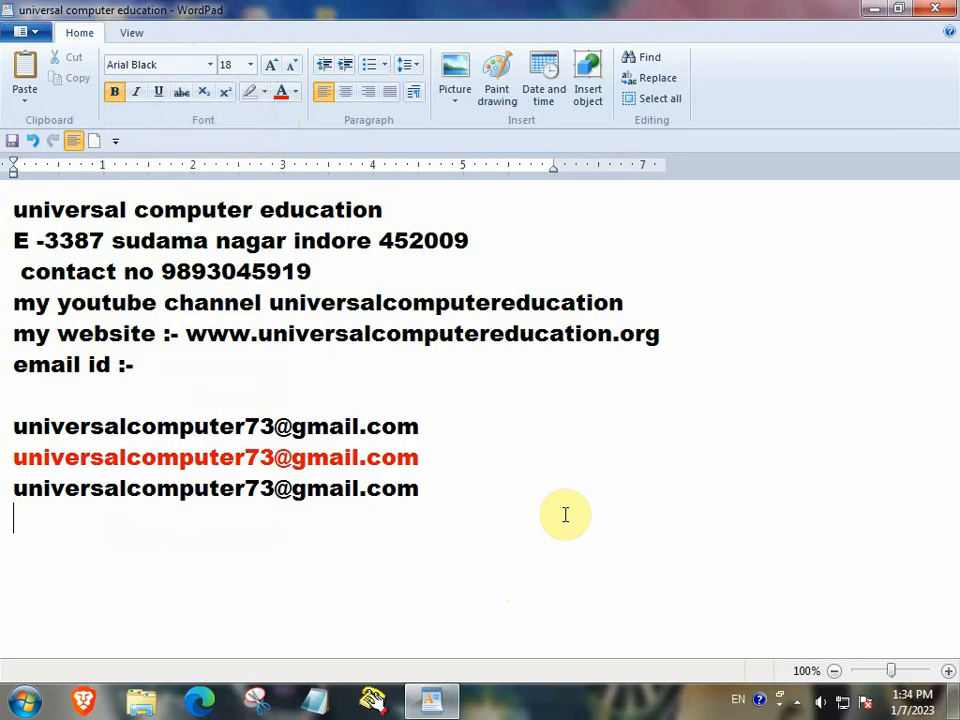
Step: Set the font size of the third e-mail address line to 16 and deselect it
click(250, 65)
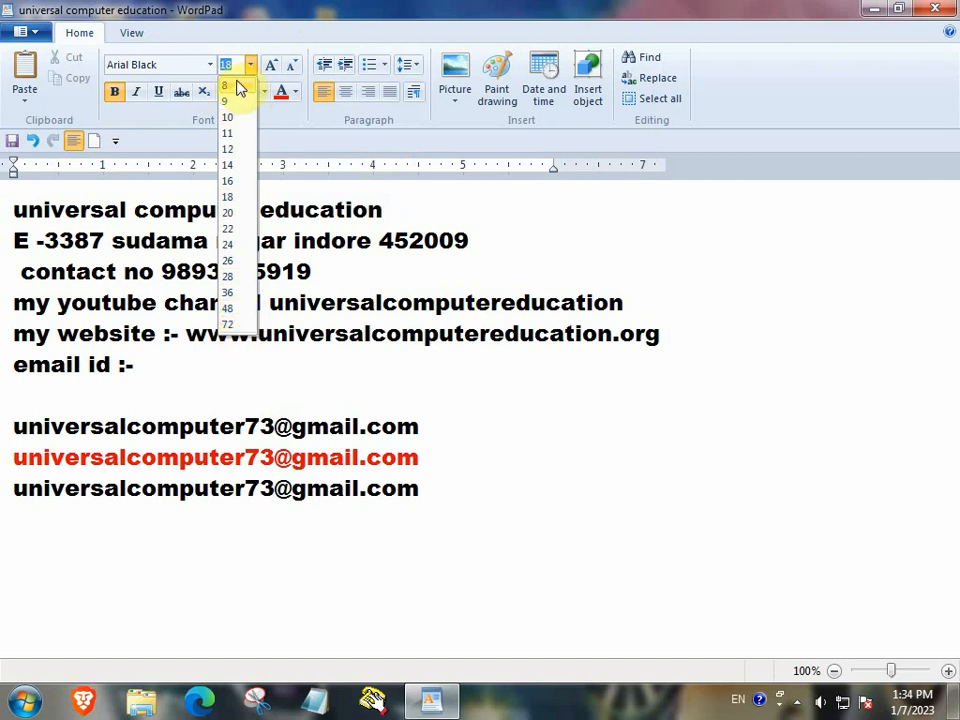
click(230, 182)
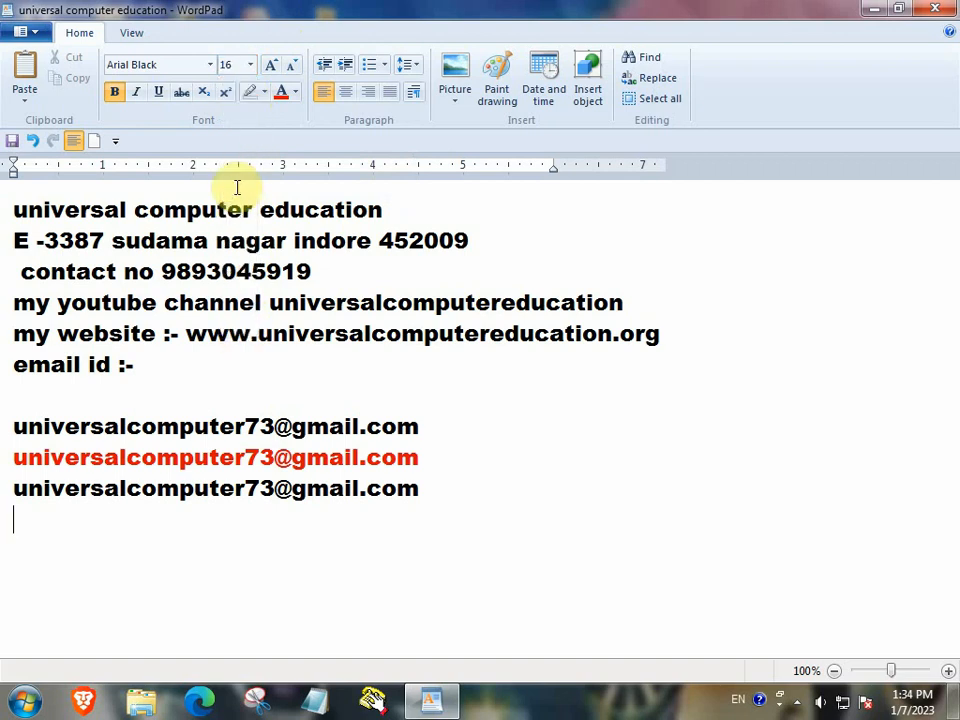
click(5, 497)
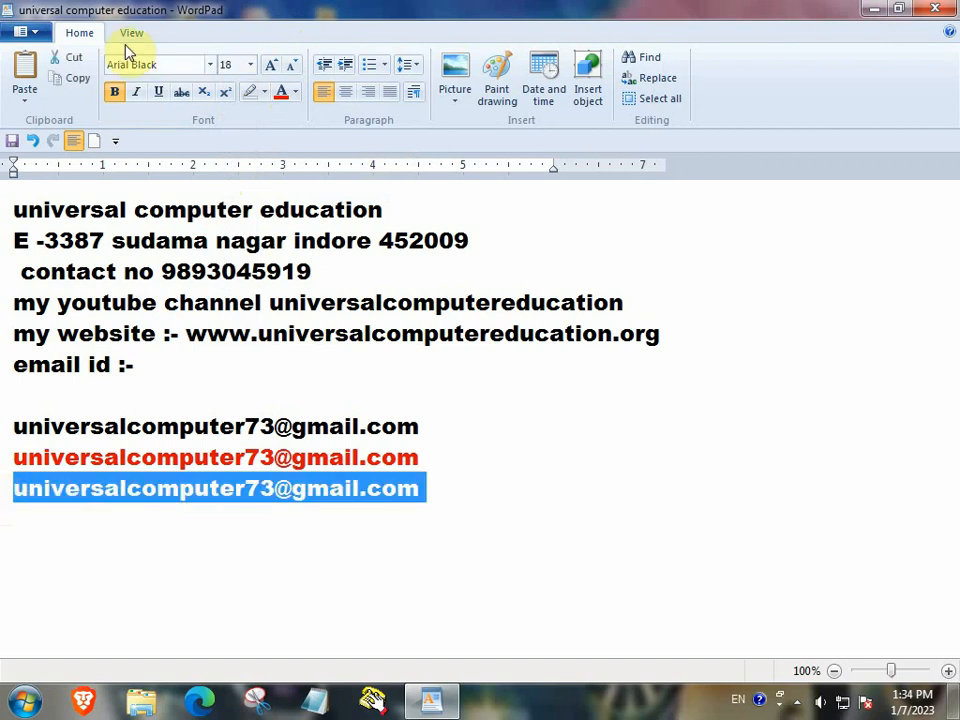
click(252, 66)
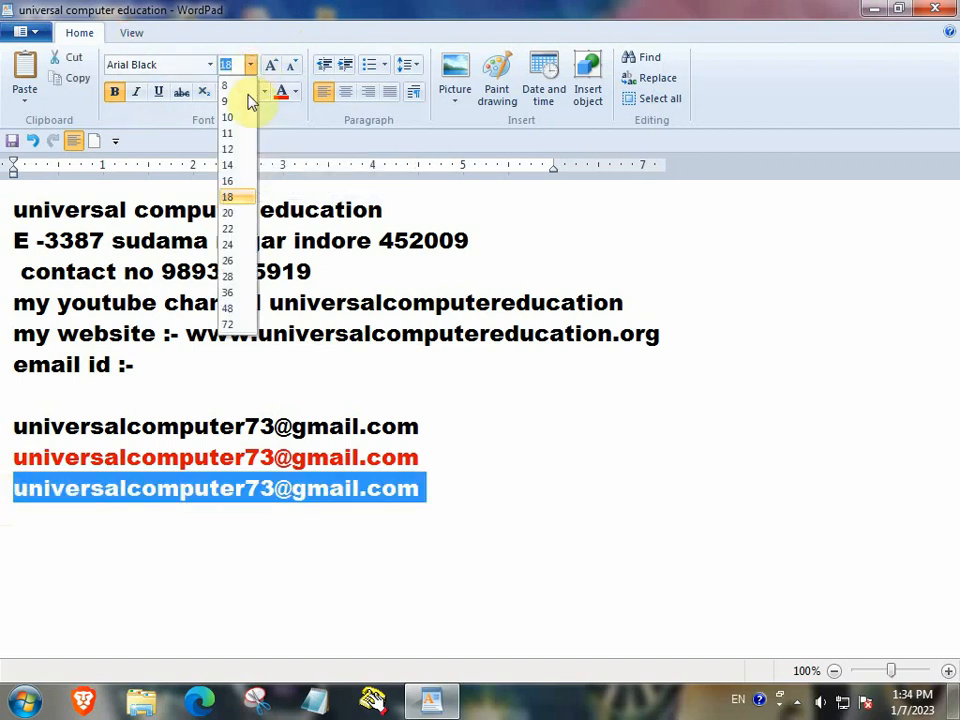
click(238, 182)
click(388, 414)
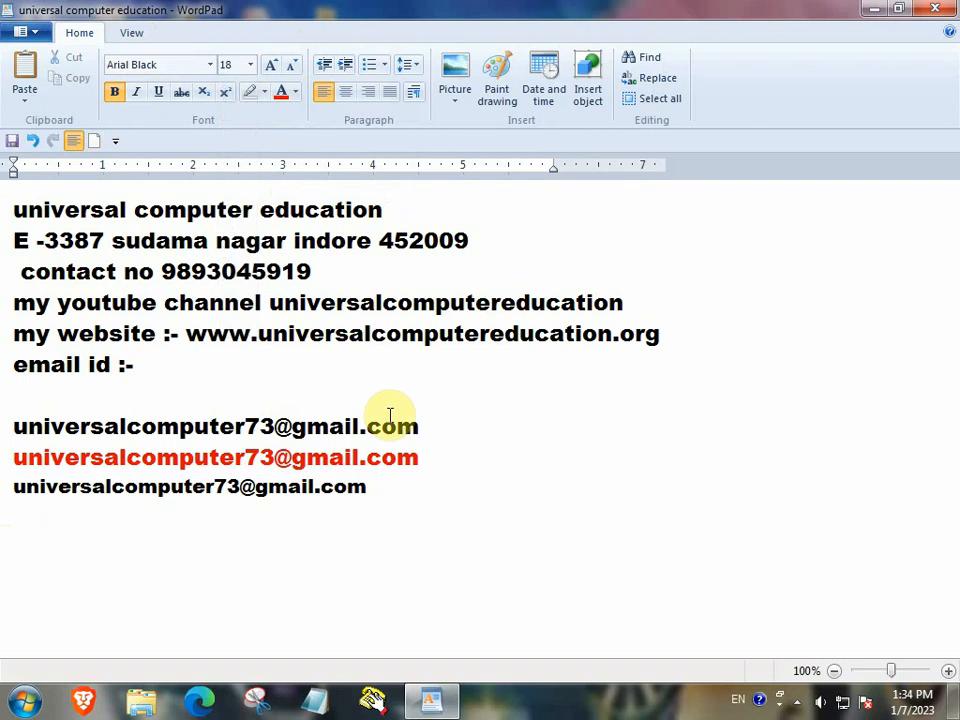
Step: Set the font size of the entire document text to 10 and deselect it
click(17, 205)
drag(17, 205, 242, 514)
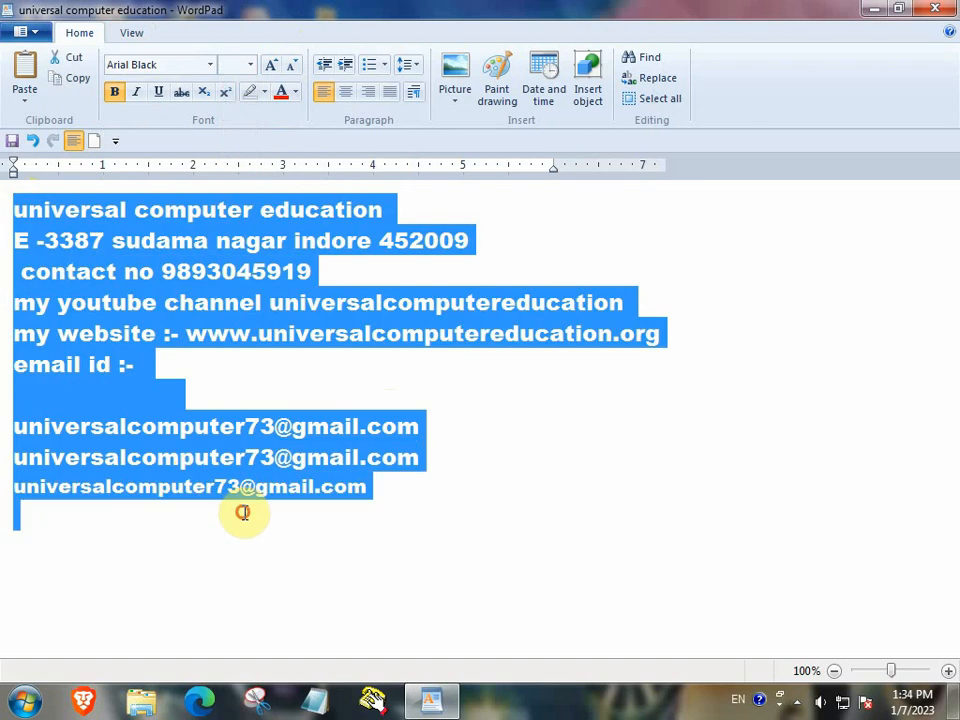
click(250, 64)
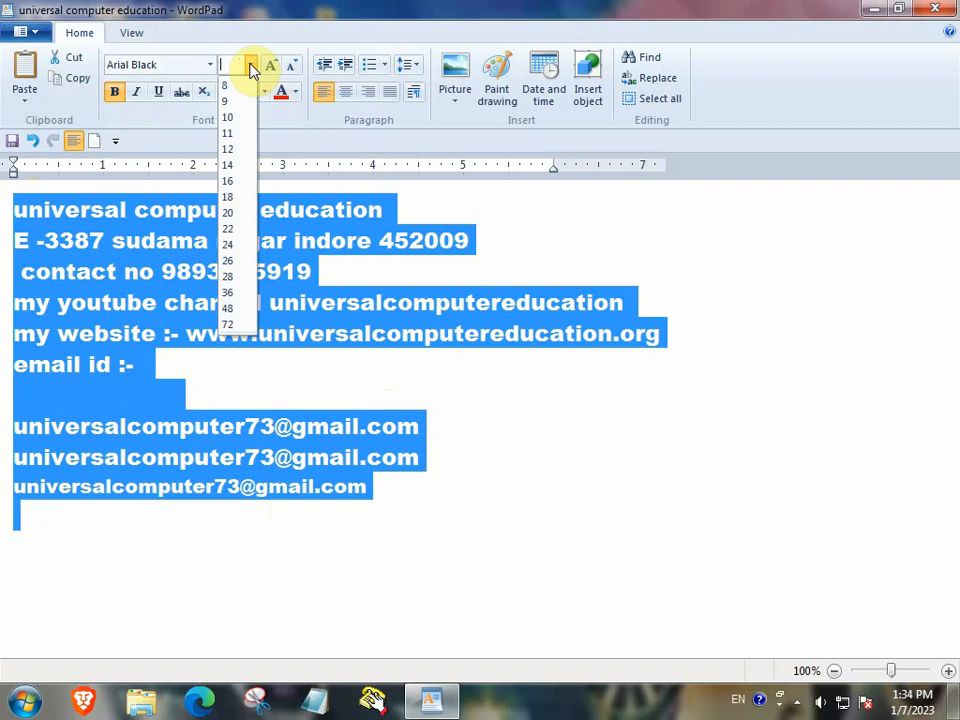
click(250, 118)
click(525, 354)
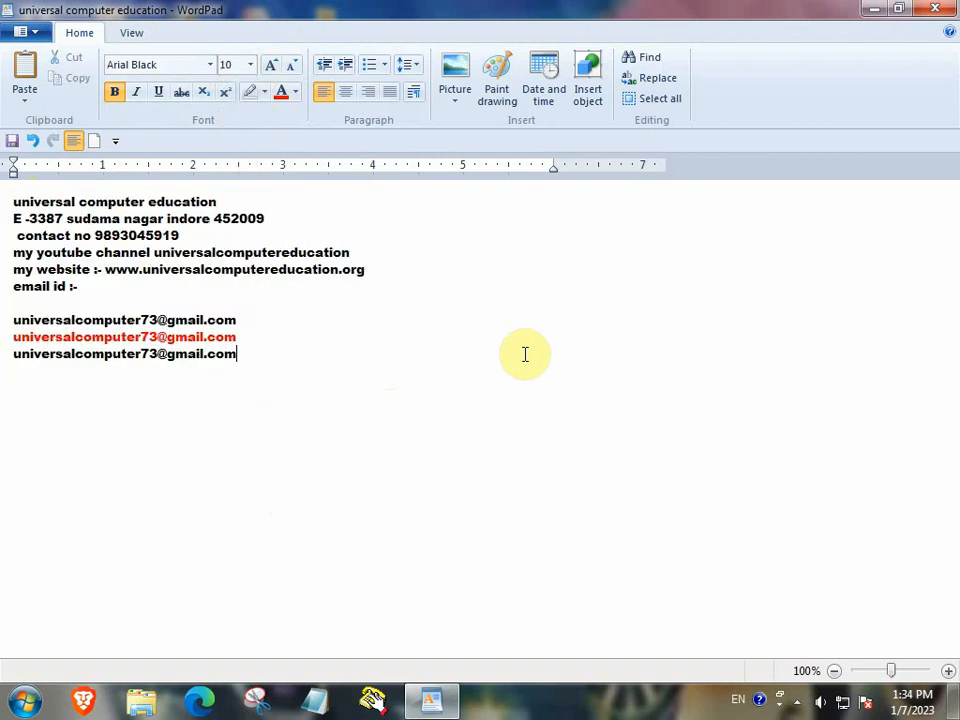
Step: Set the font size of the entire document text to 14 and deselect it
click(250, 64)
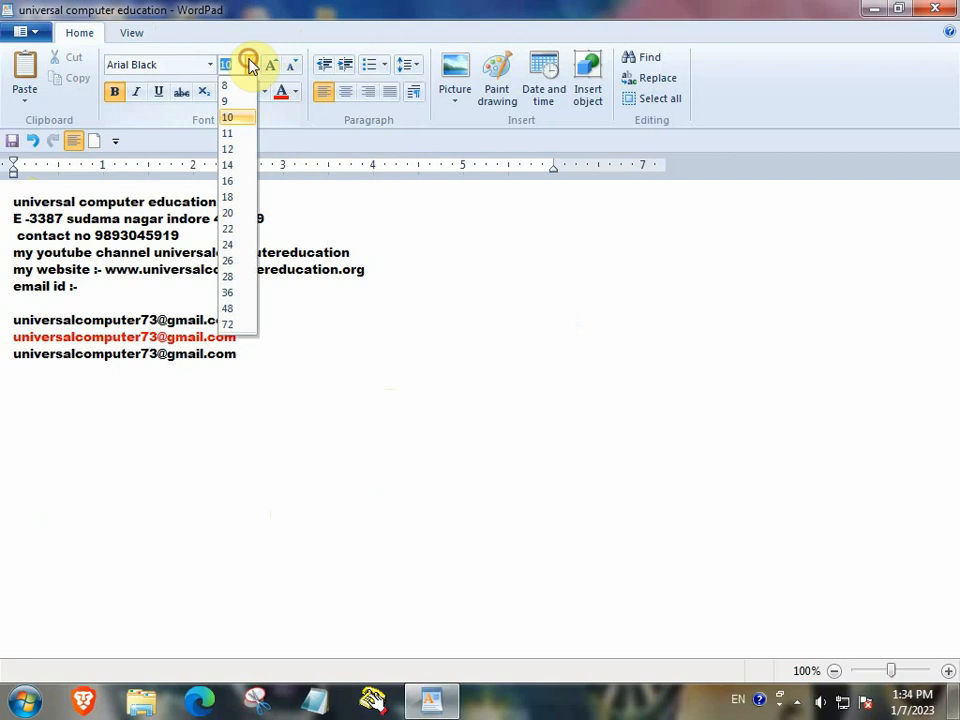
click(420, 410)
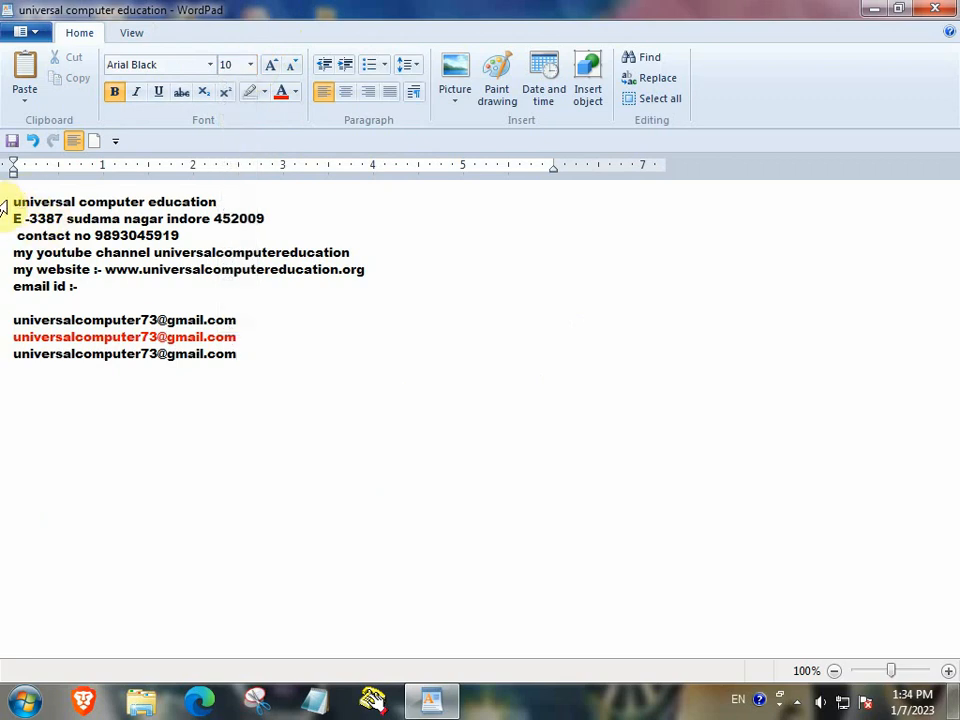
drag(9, 201, 145, 382)
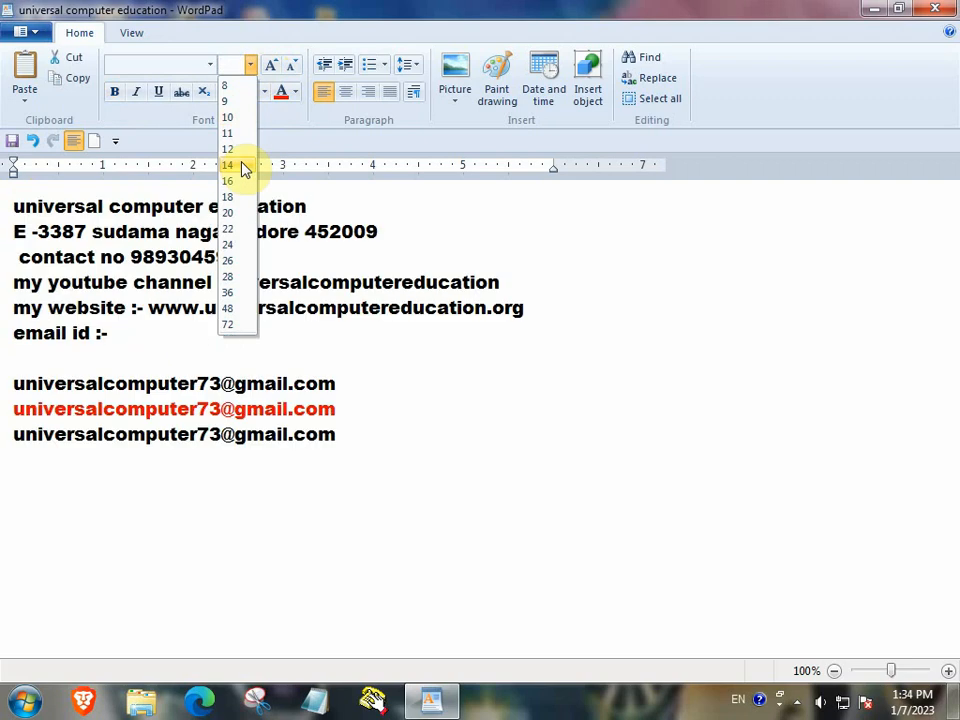
click(238, 164)
click(410, 426)
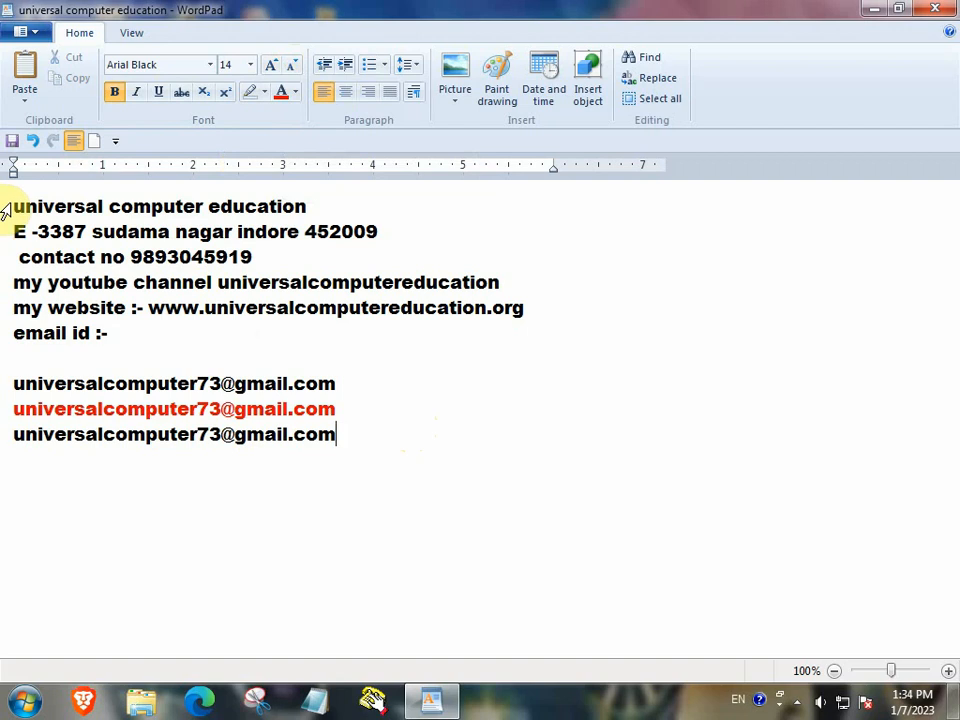
Step: Grow the font of the first six lines stepwise to 20 and shrink it to 12
drag(5, 210, 60, 343)
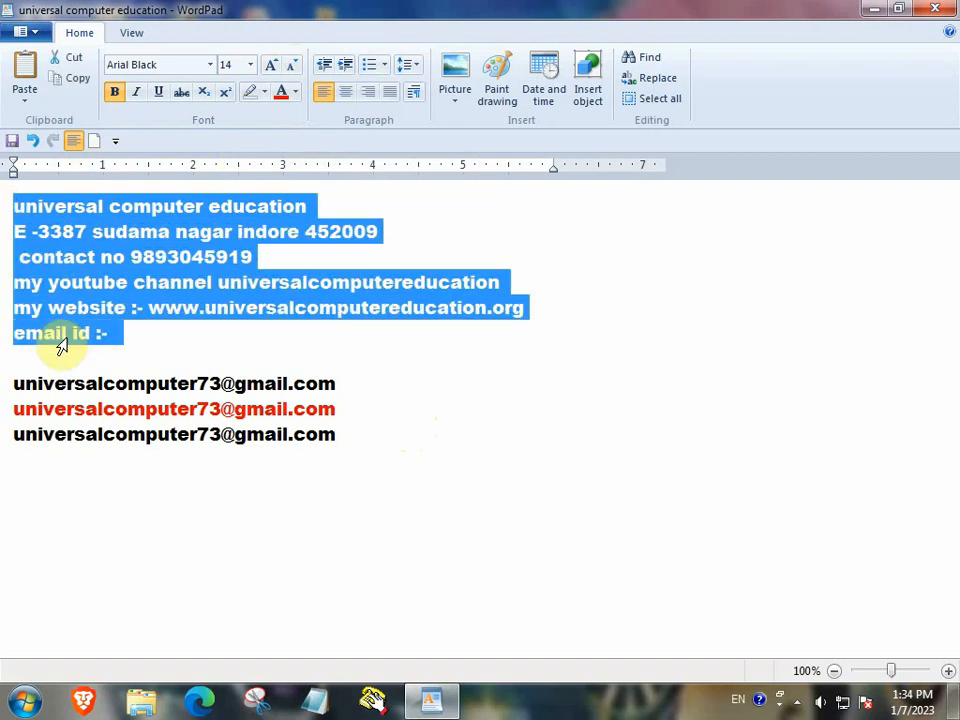
click(272, 66)
click(272, 66)
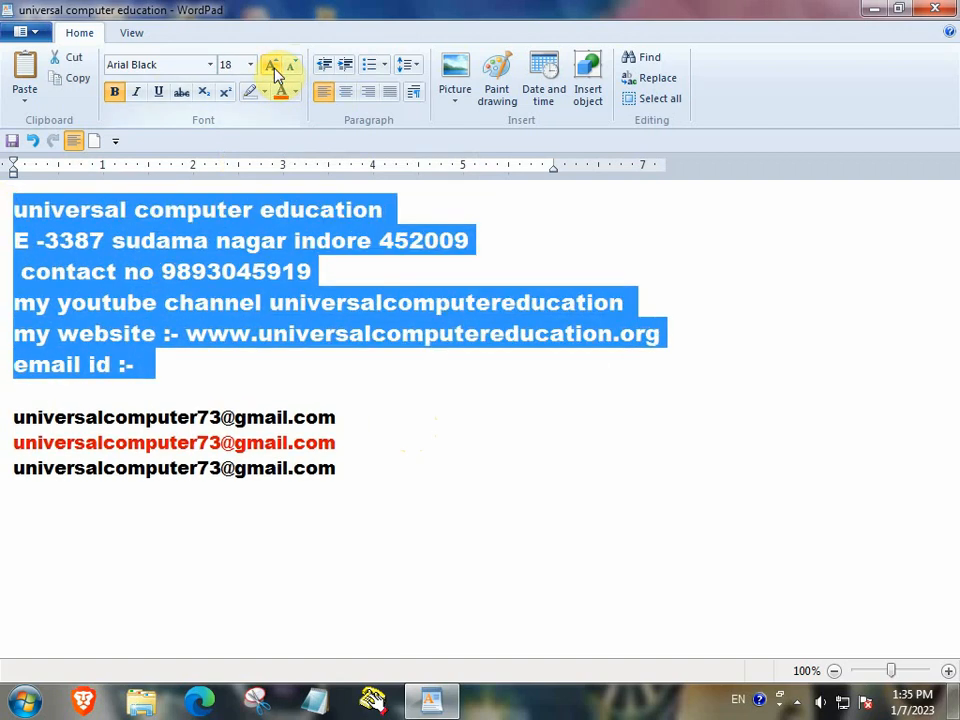
click(273, 67)
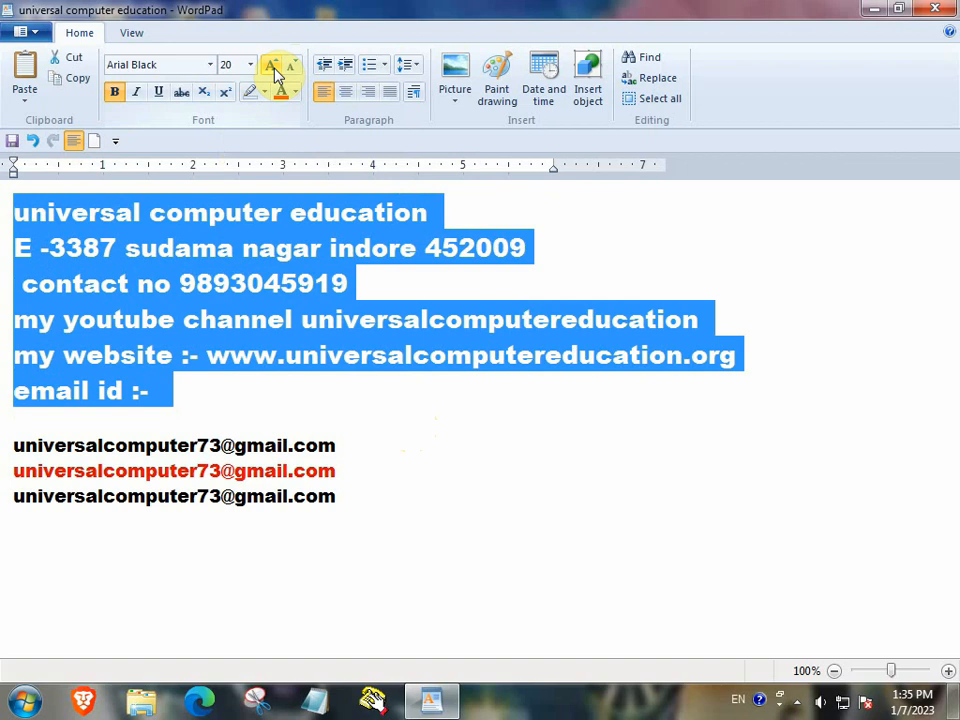
click(294, 66)
click(294, 66)
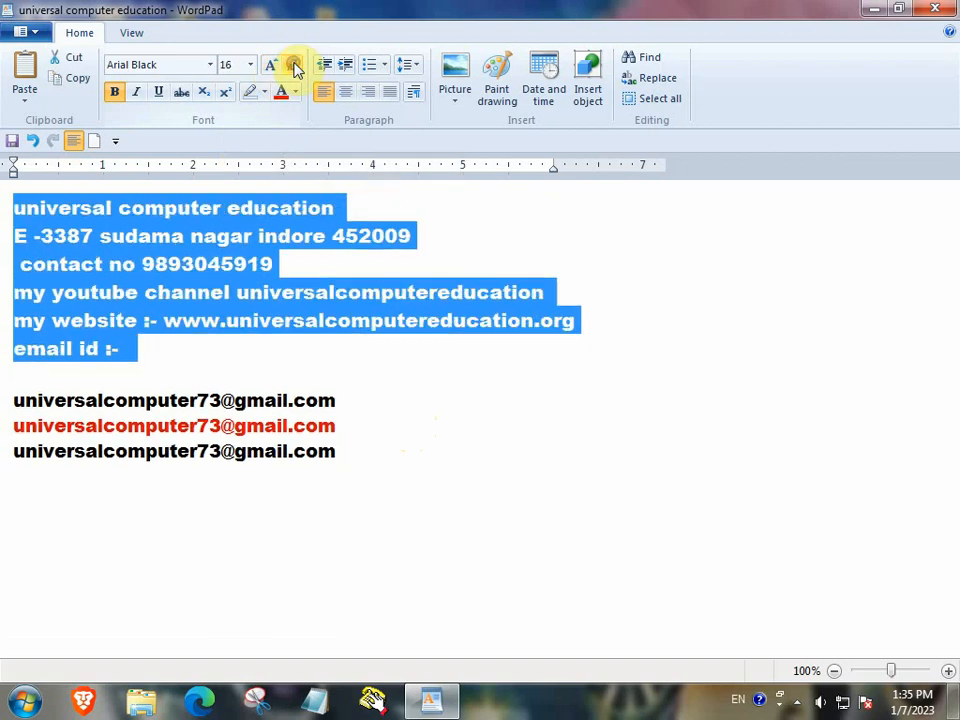
click(294, 66)
click(294, 66)
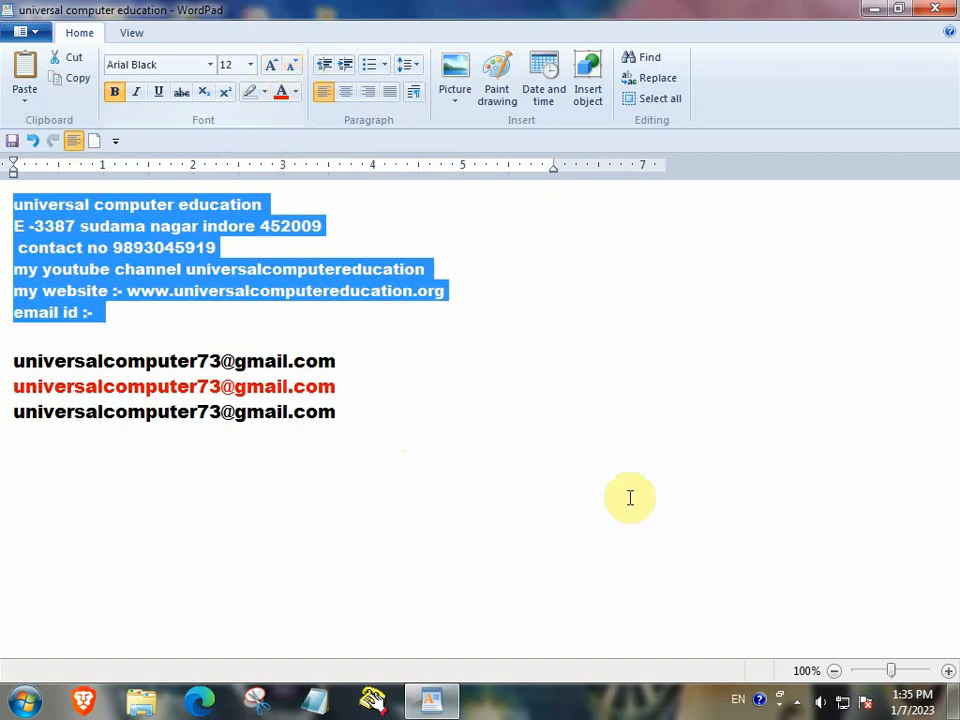
click(468, 437)
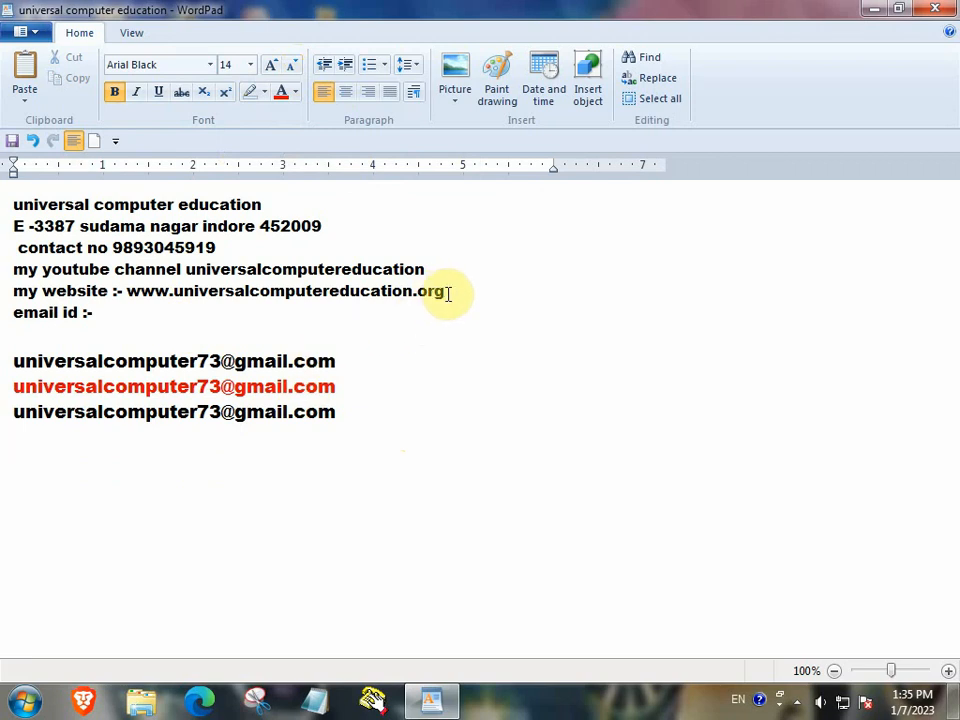
Step: Turn off bold for the YouTube channel and website lines and deselect them
drag(443, 291, 20, 272)
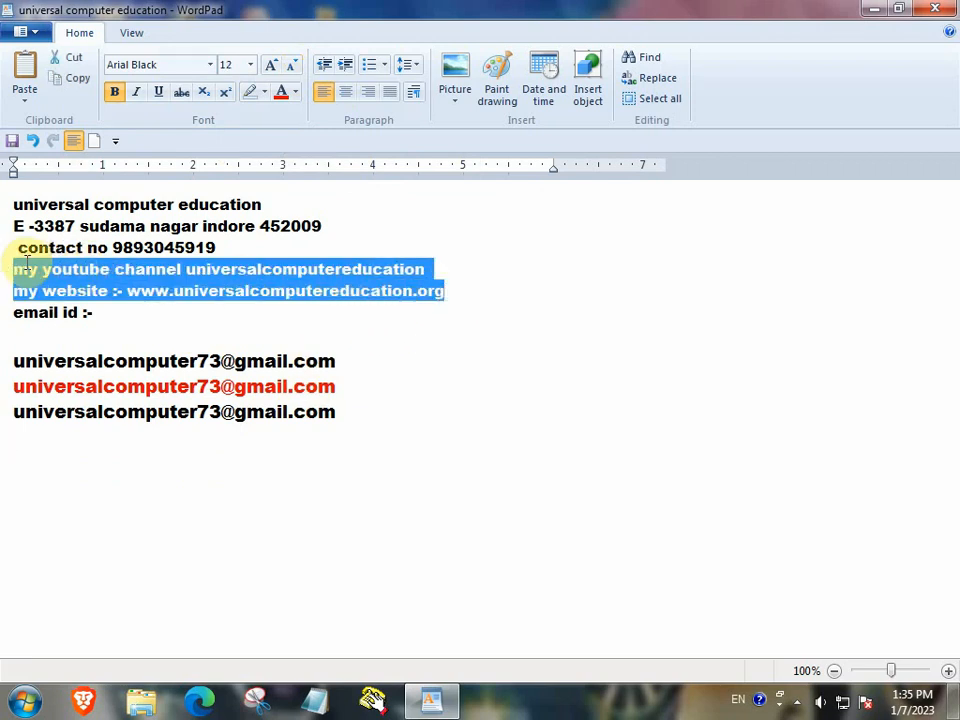
click(117, 97)
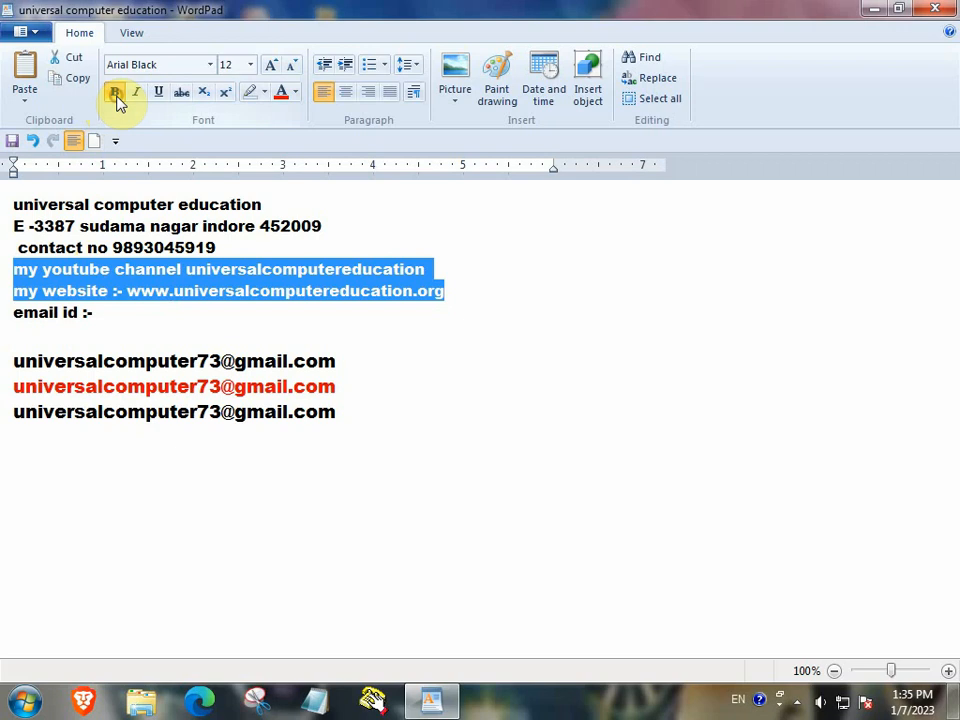
click(418, 405)
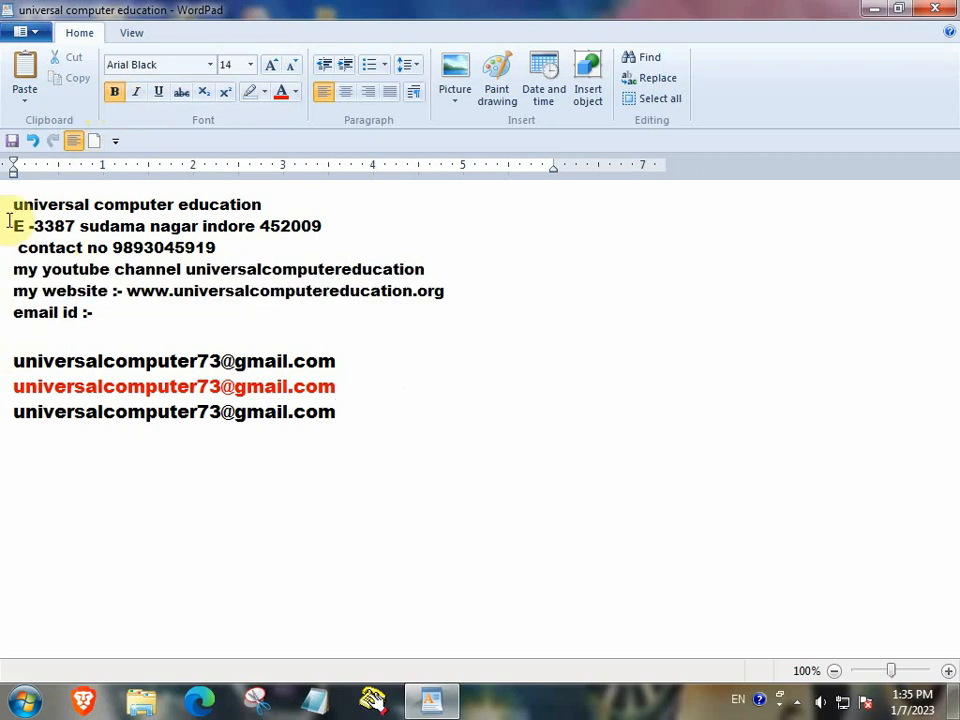
Step: Change the font of the text above the e-mail address lines to Arial and deselect it
drag(5, 207, 83, 336)
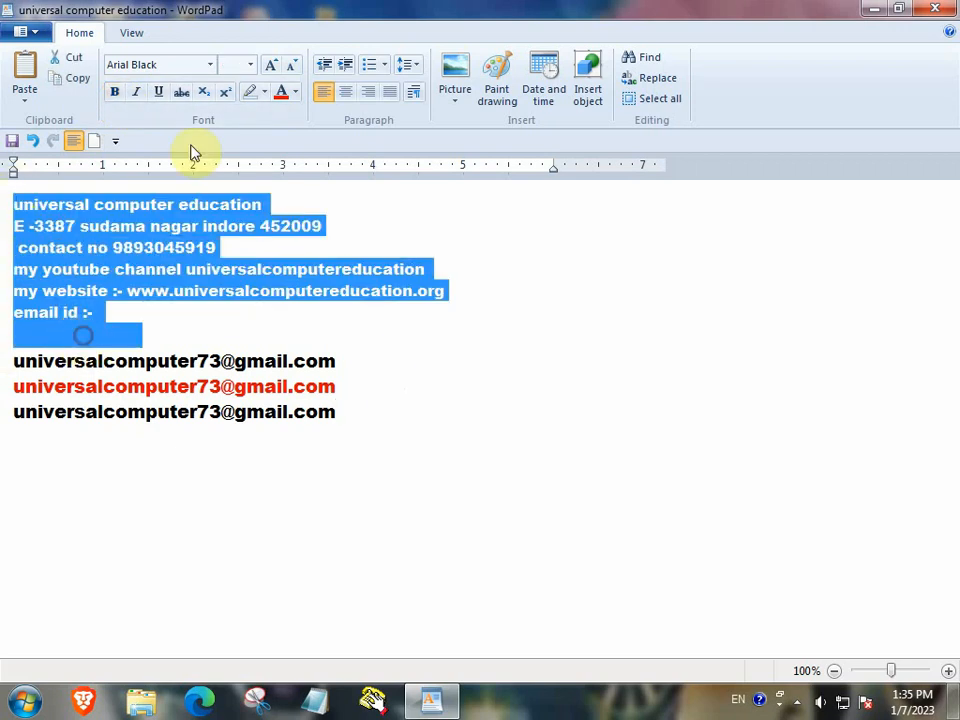
click(209, 65)
click(180, 143)
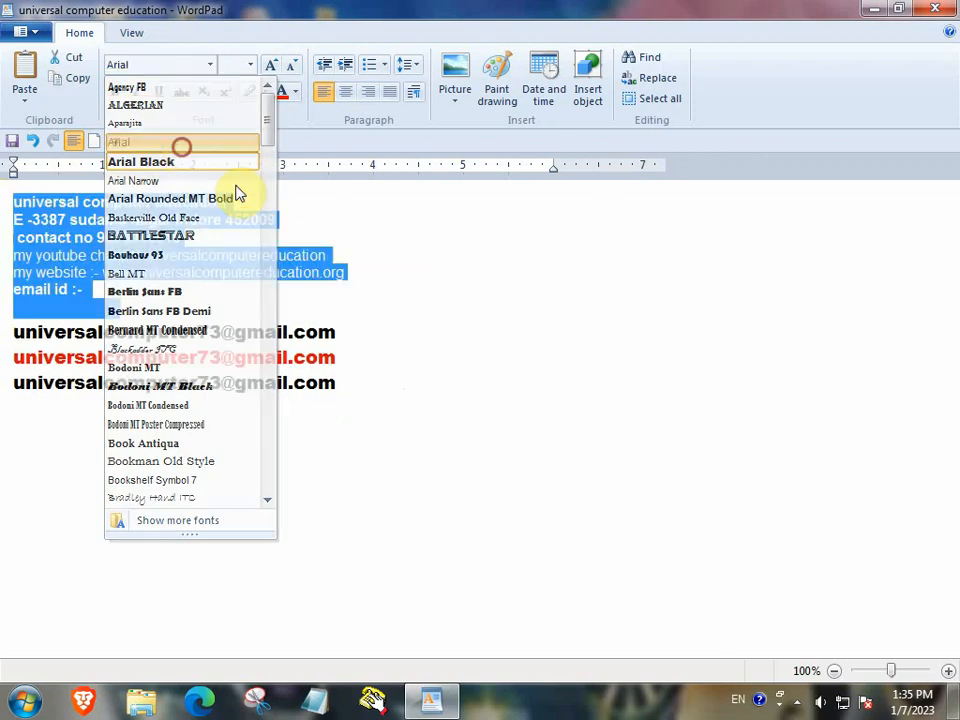
click(579, 499)
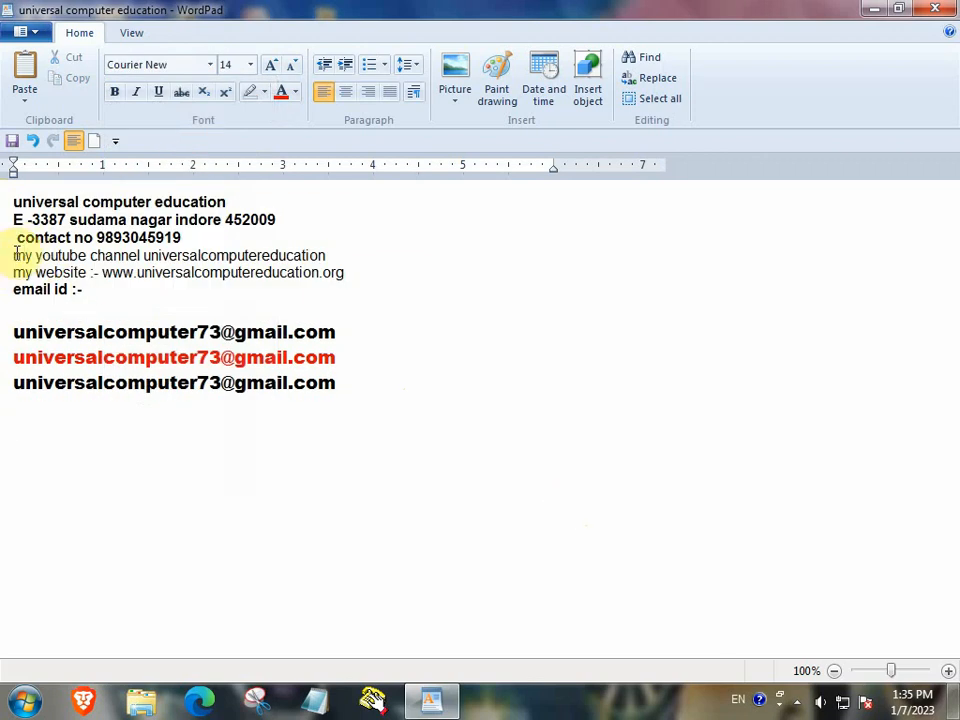
Step: Make the YouTube channel line and the website line up to ".org" bold
drag(13, 256, 280, 268)
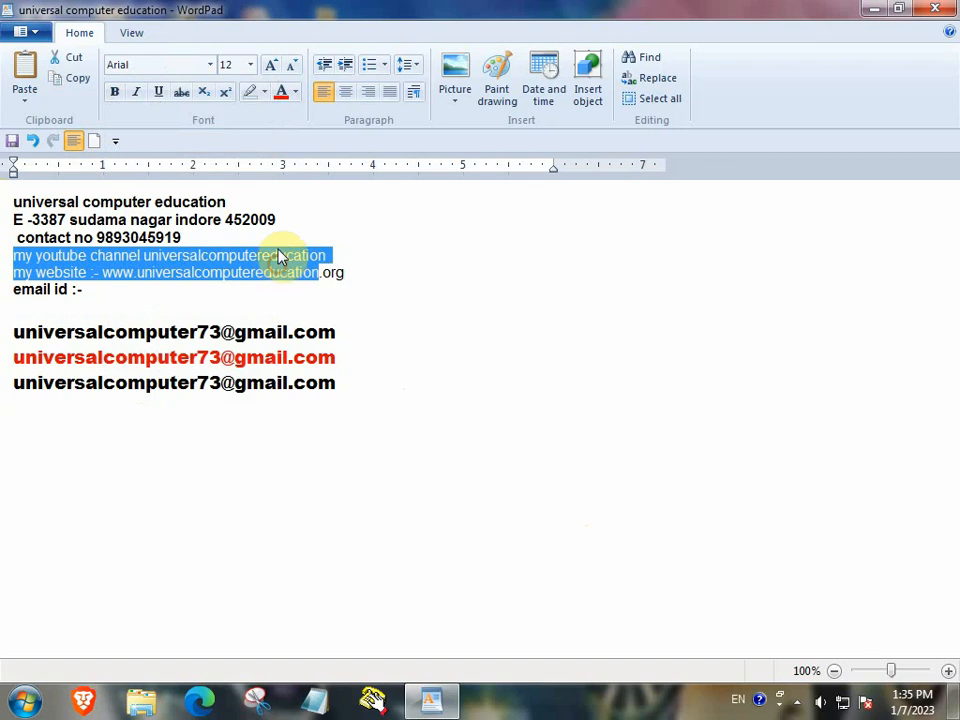
click(120, 93)
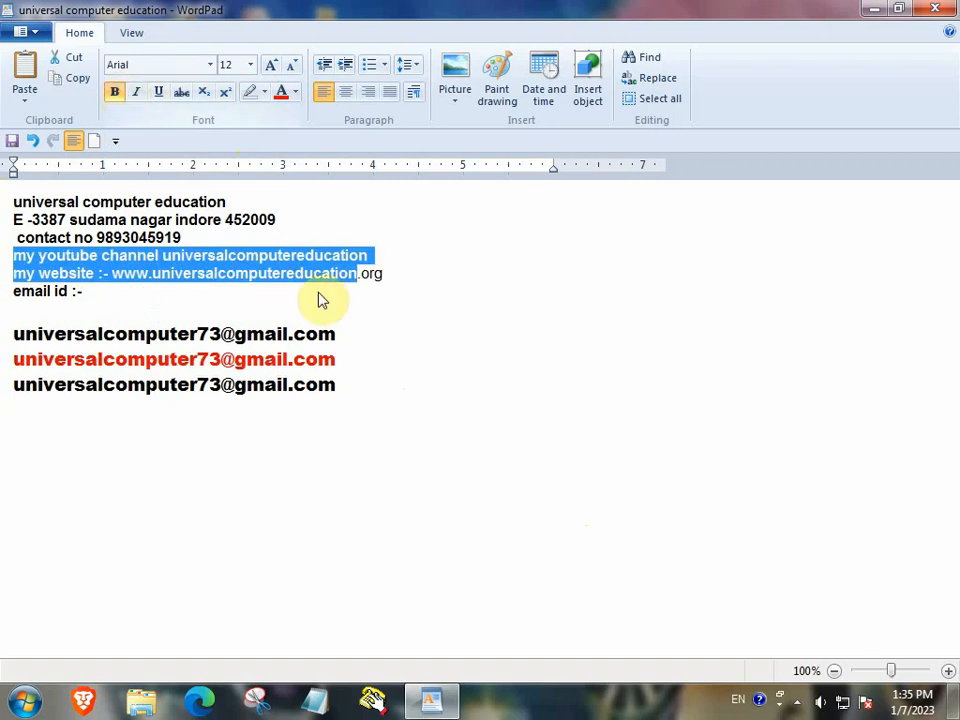
click(504, 399)
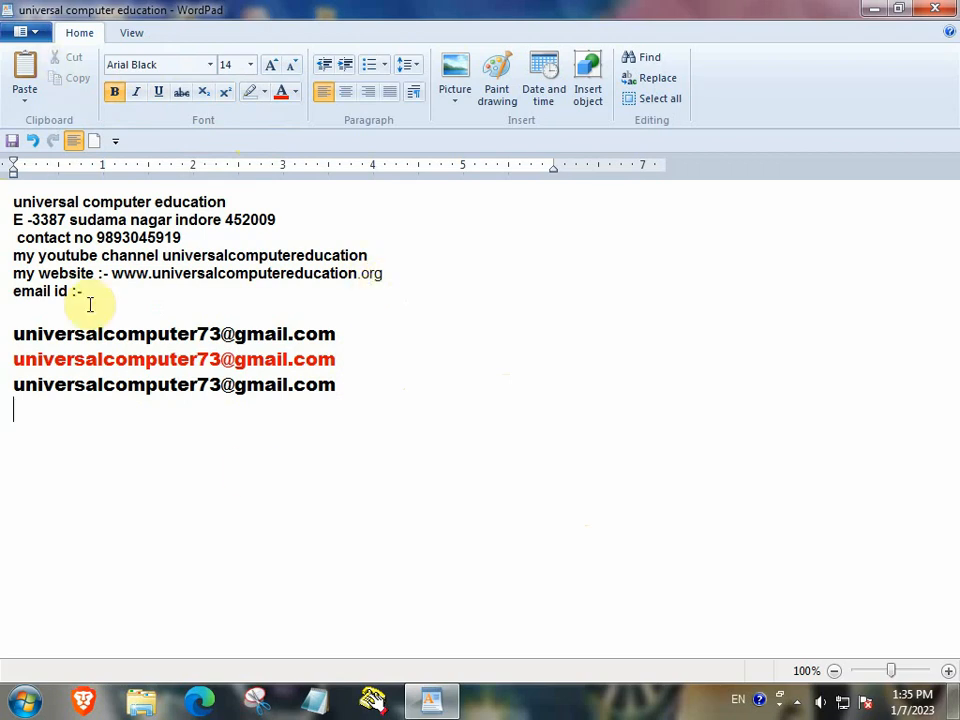
Step: Italicize the first e-mail address line and deselect it
click(135, 93)
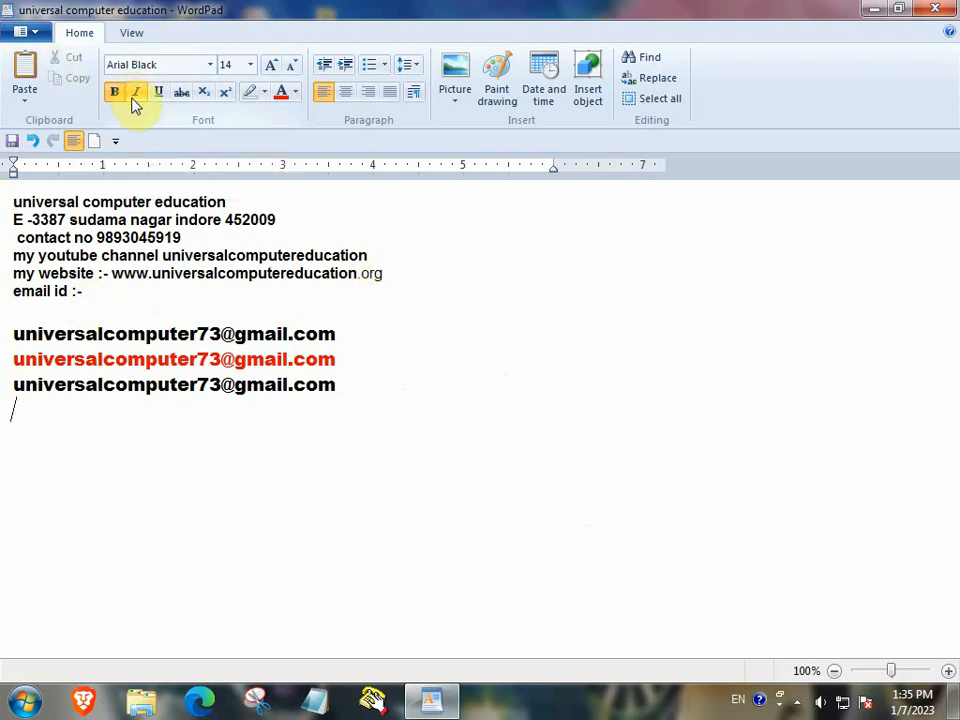
click(10, 333)
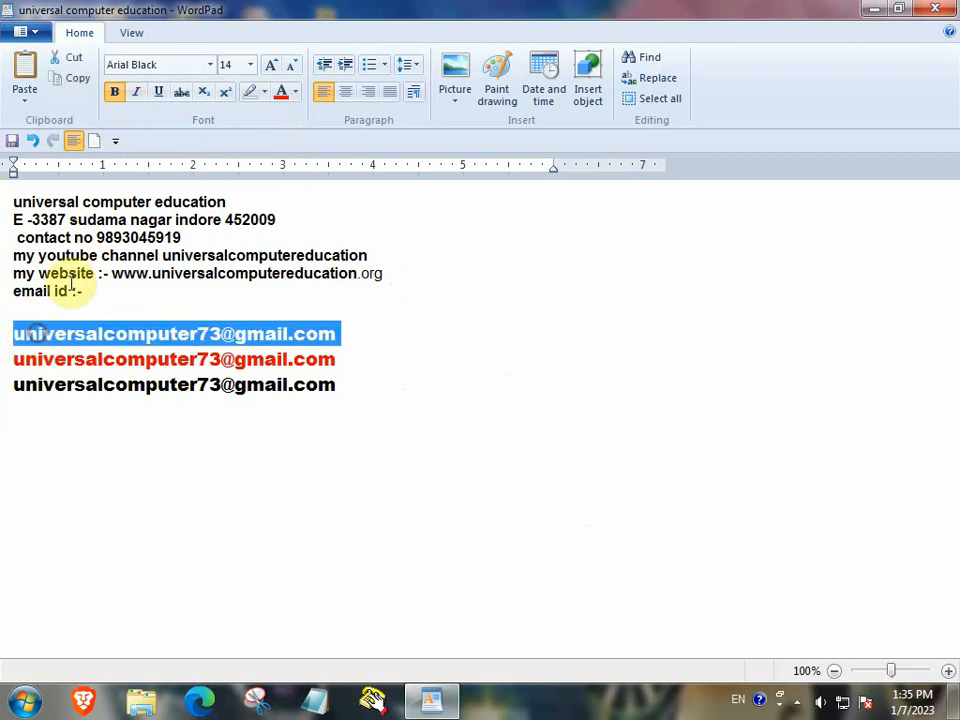
click(138, 96)
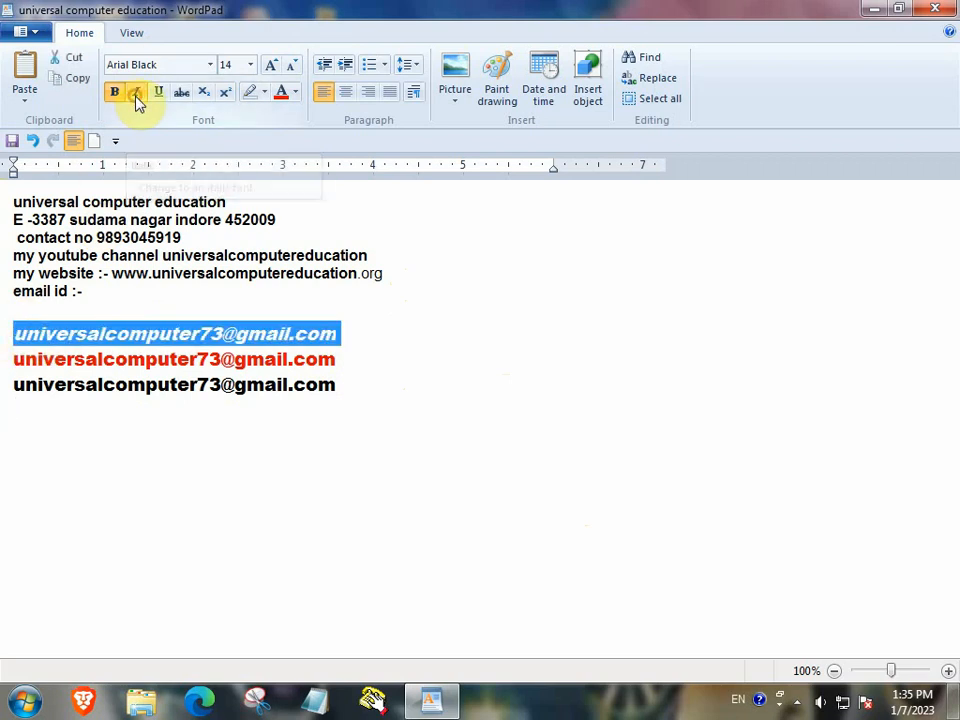
click(366, 439)
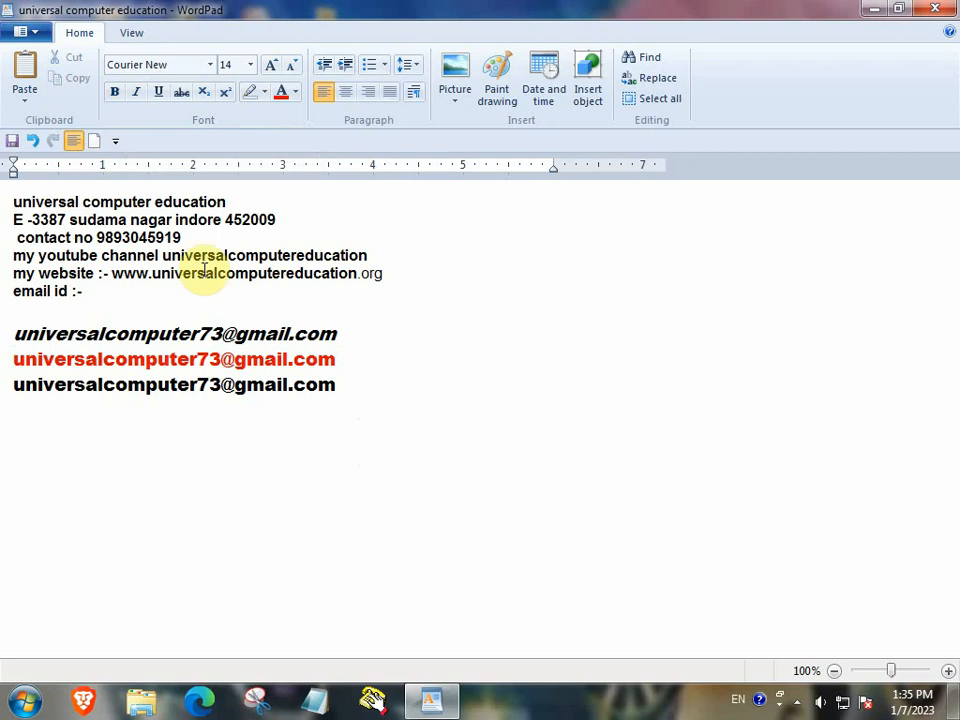
Step: Underline the second e-mail address line and deselect it
click(4, 362)
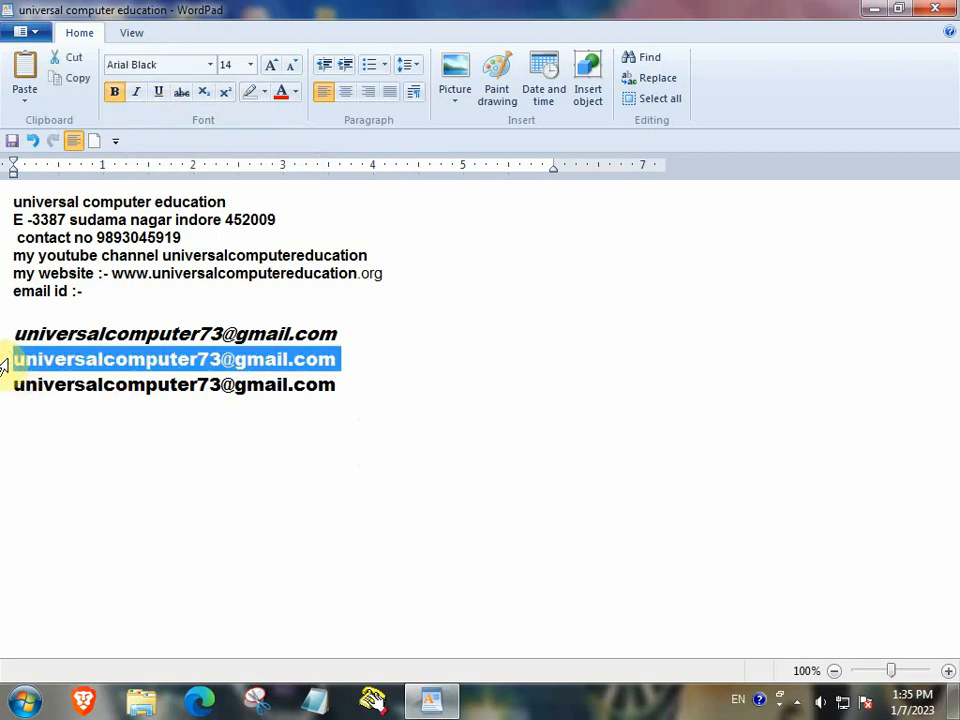
click(158, 91)
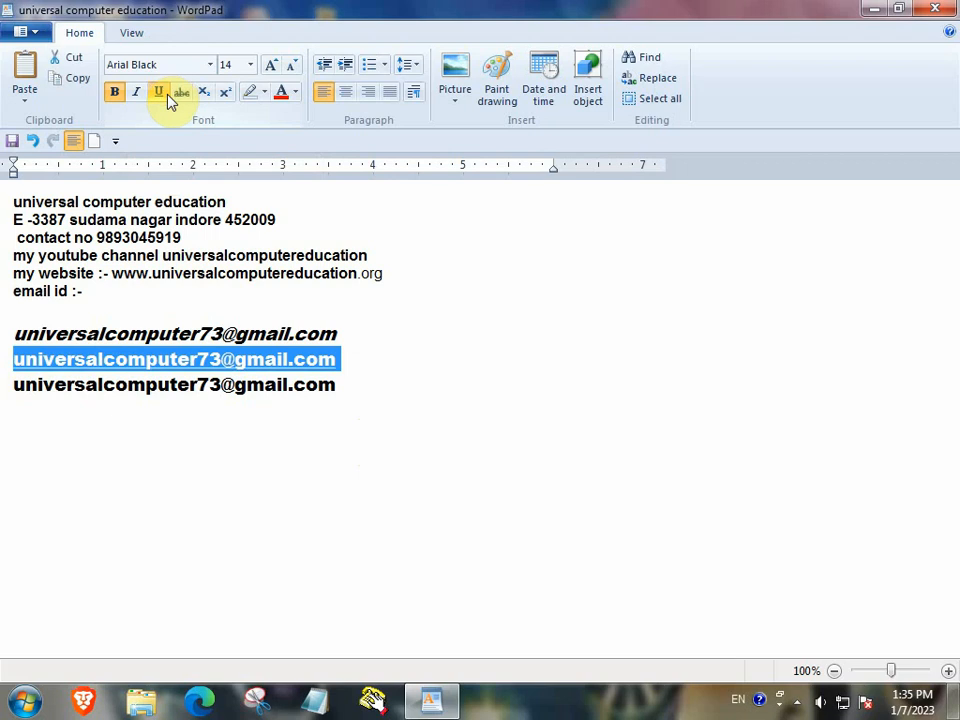
click(354, 388)
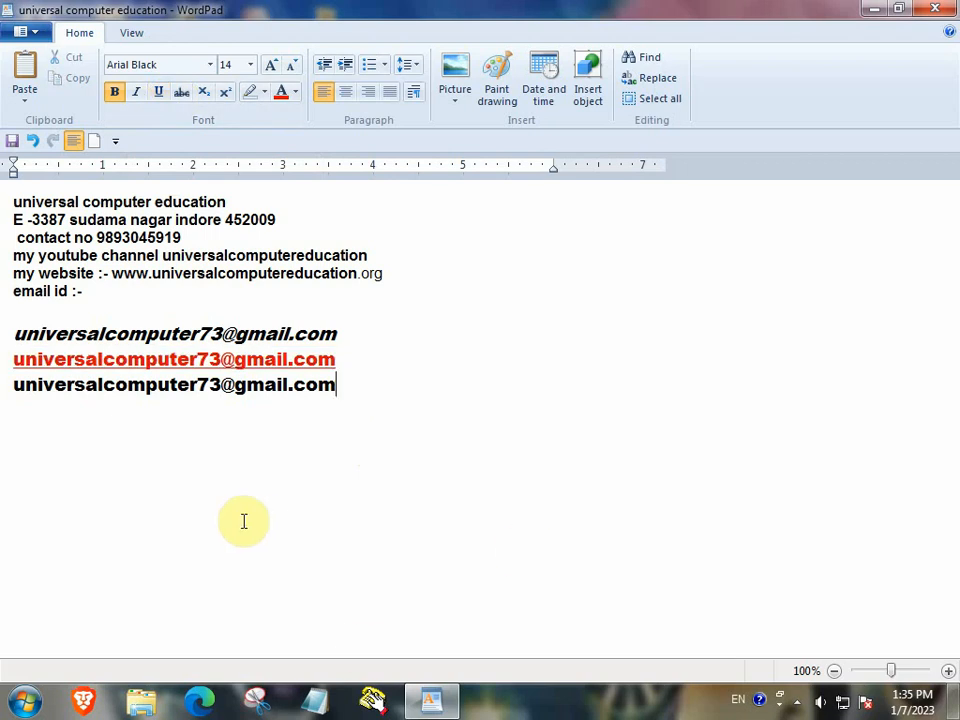
Step: Apply strikethrough to the third e-mail address line and deselect it
click(4, 386)
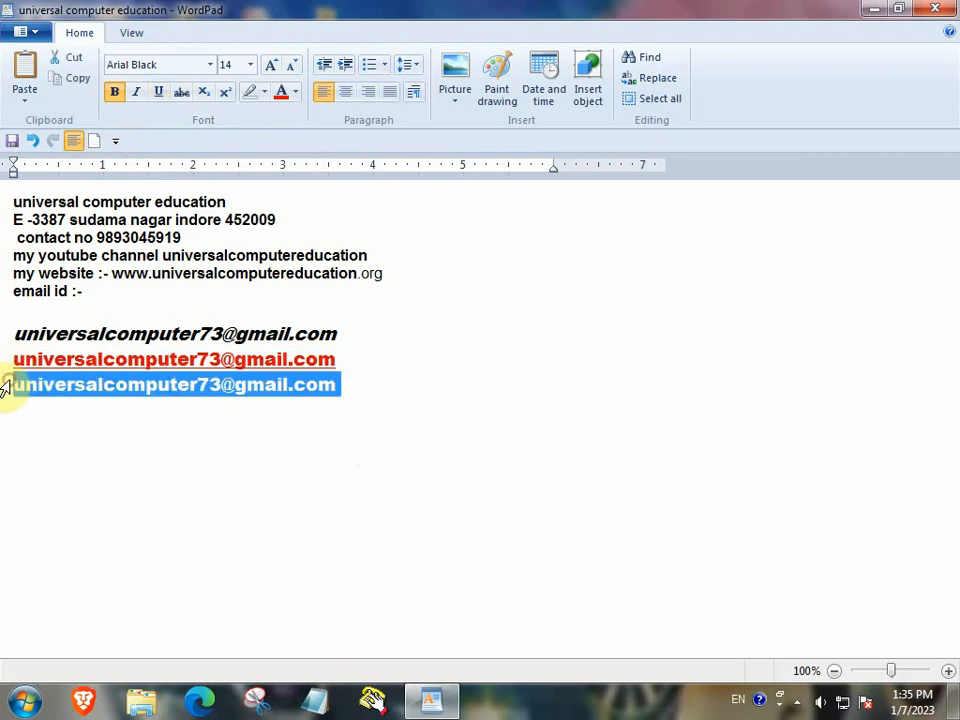
click(181, 95)
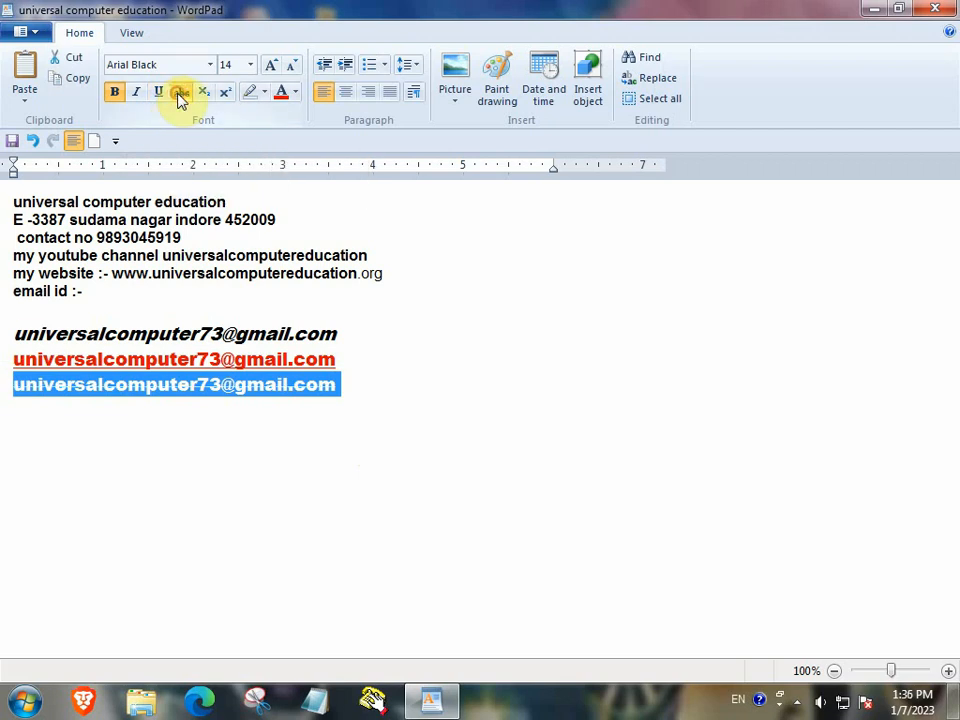
click(295, 504)
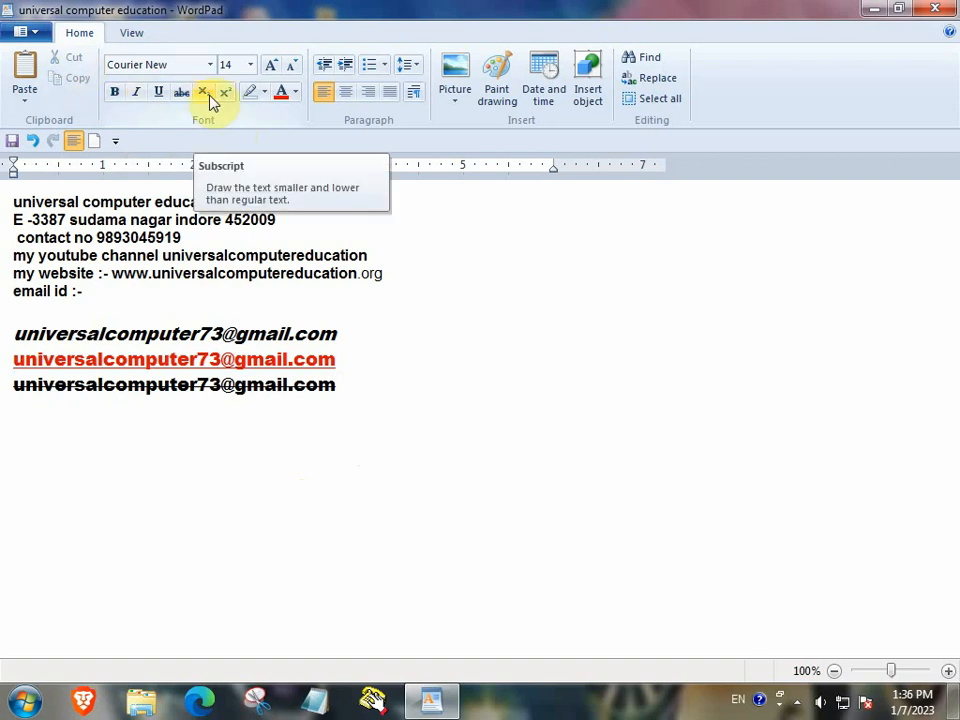
Step: Enter "12th" below the e-mail address lines with "th" as superscript, followed by "h2so4"
click(441, 493)
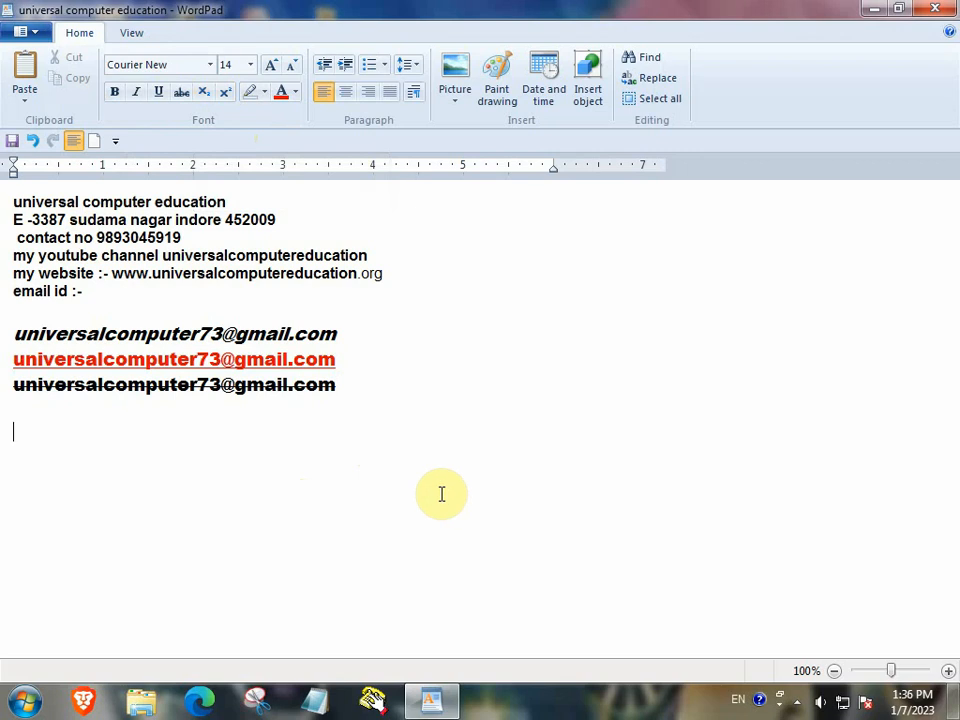
text(12th)
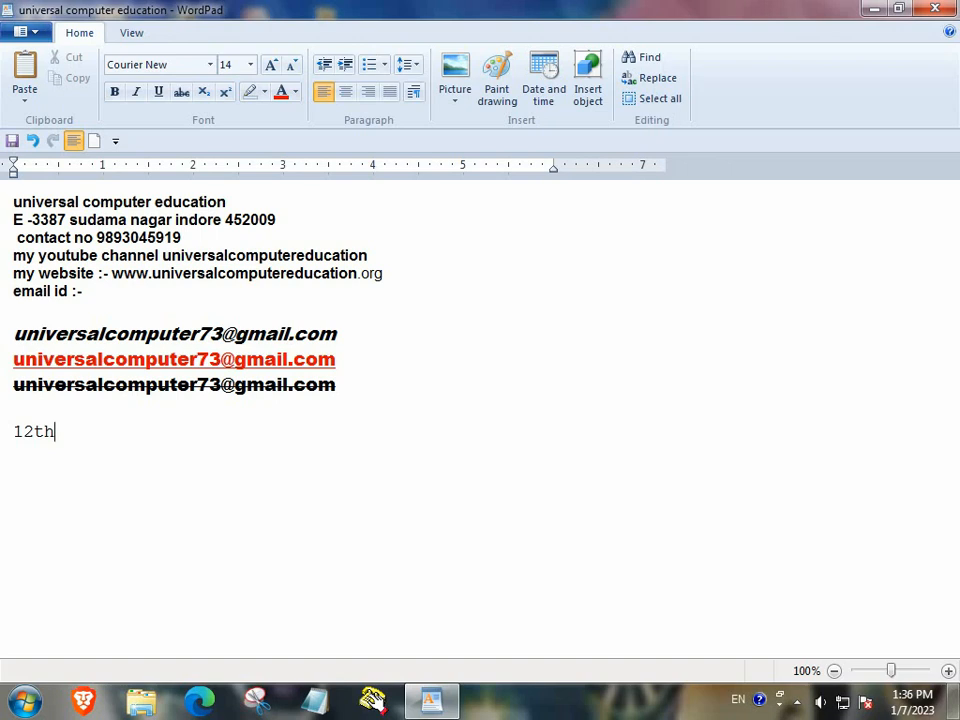
key(shift+Left)
key(shift+Left)
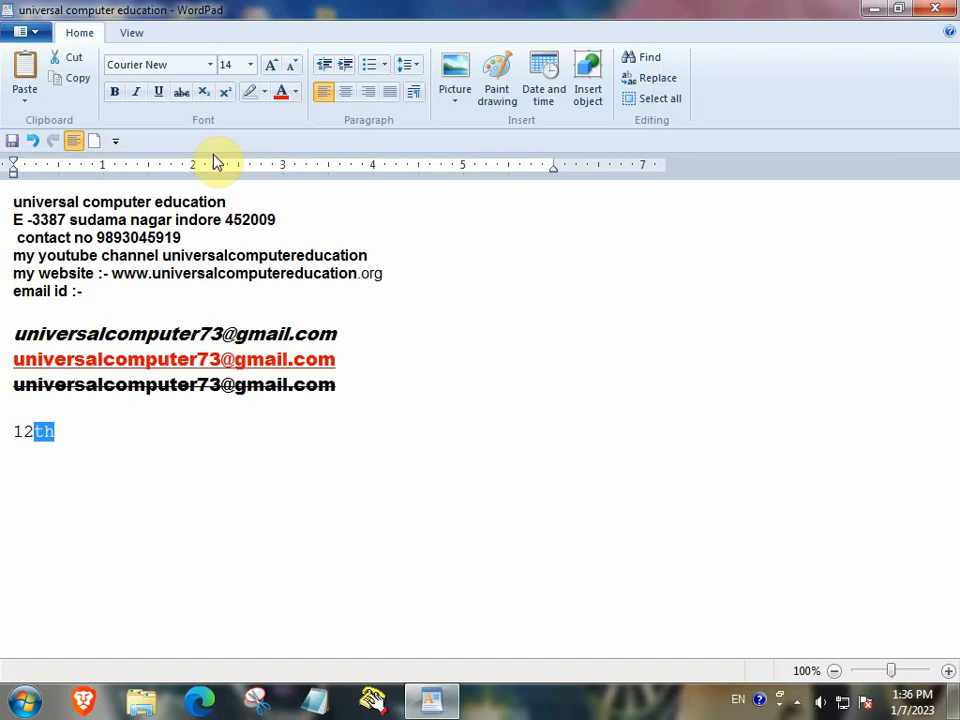
click(225, 92)
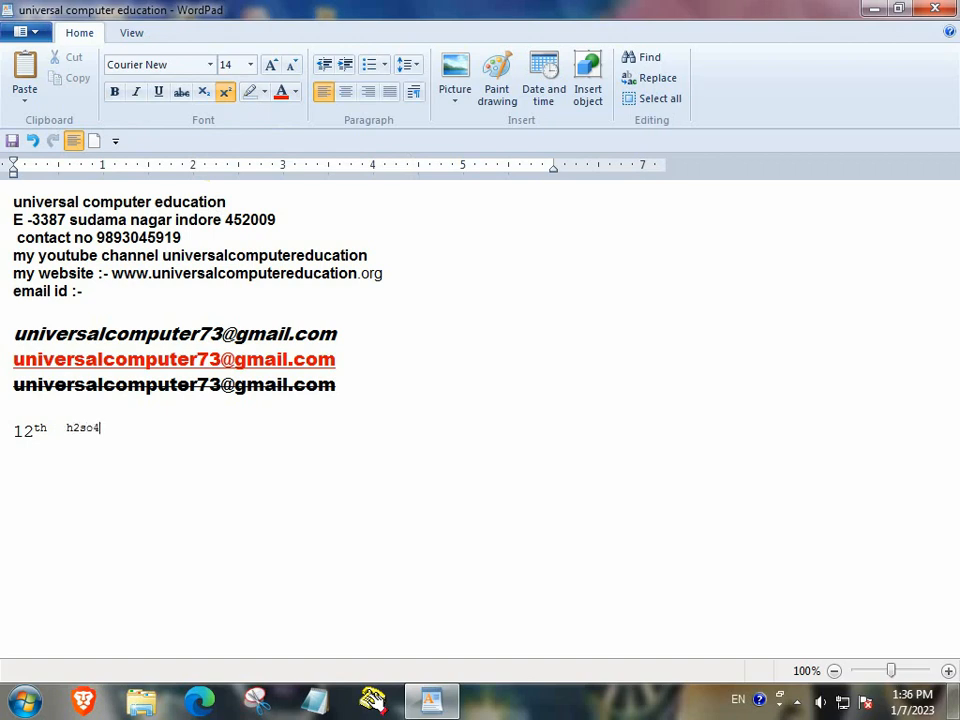
Step: Enlarge the "h2so4" text to font size 24 and deselect it
drag(64, 429, 132, 435)
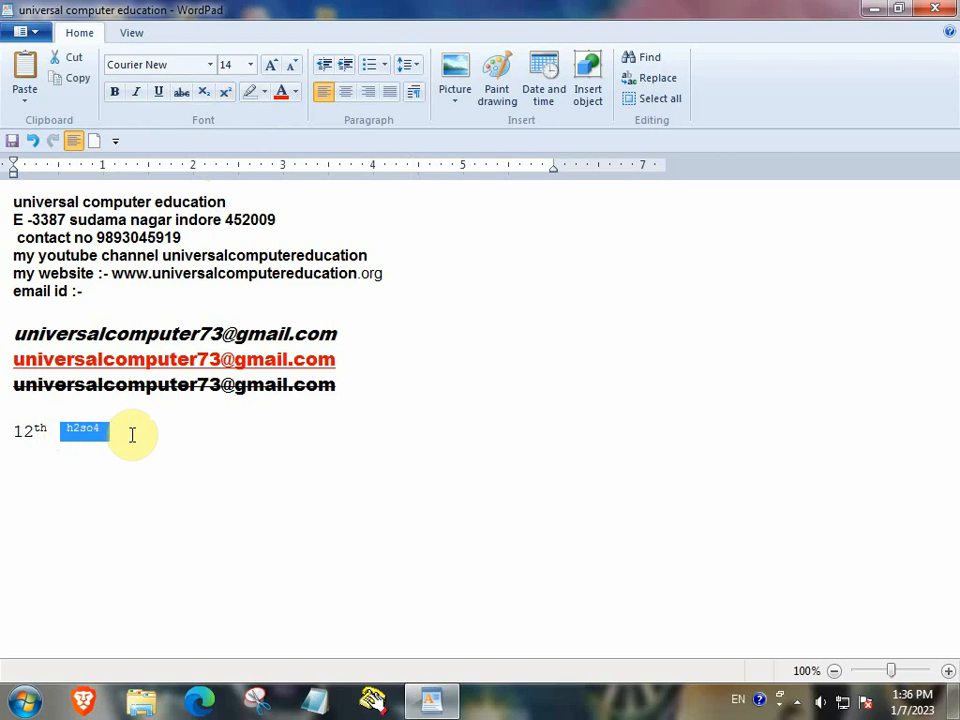
click(272, 66)
click(272, 66)
click(272, 66)
click(272, 66)
click(272, 66)
click(294, 454)
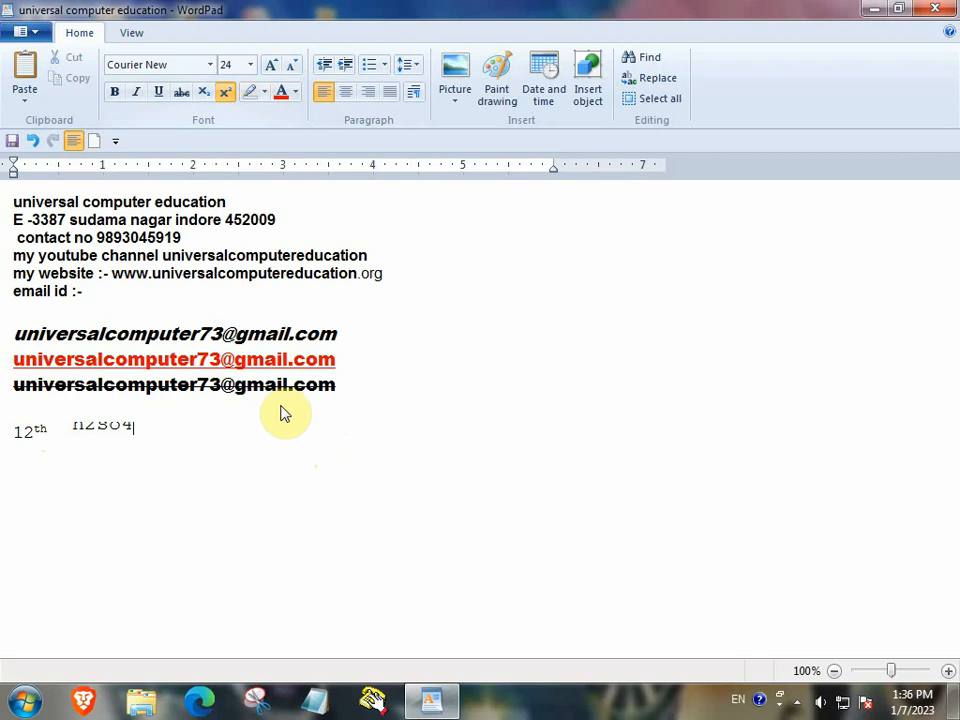
Step: Try to reduce the "h2so4" text to font size 14 without selecting it
click(293, 66)
click(293, 66)
click(293, 66)
click(293, 66)
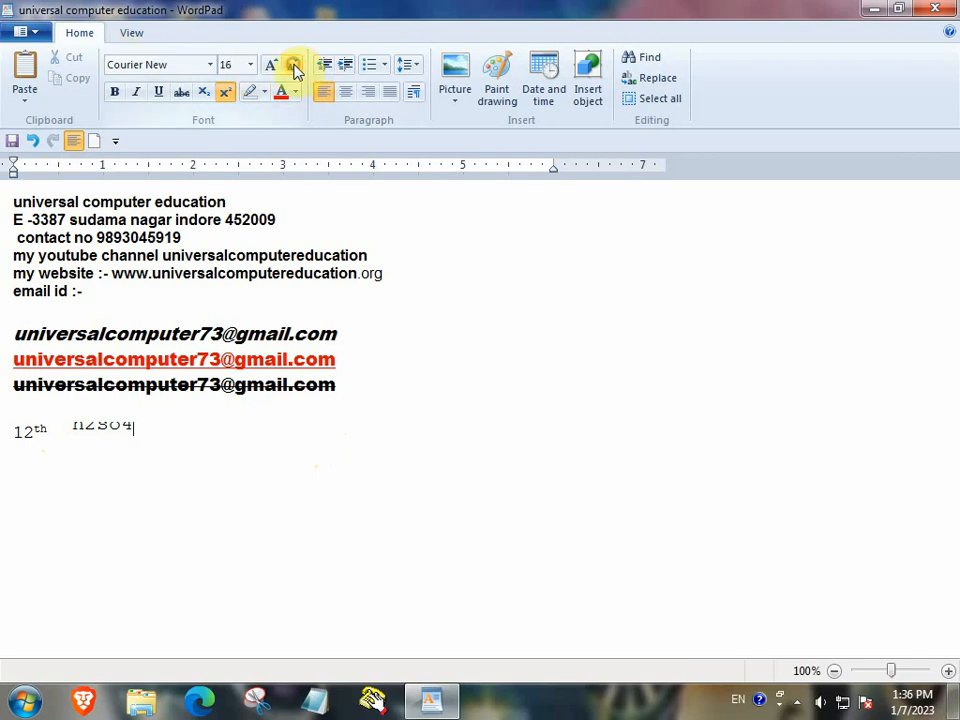
click(293, 66)
Step: Set the font size of the "h2so4" text to 16 and deselect it
click(85, 424)
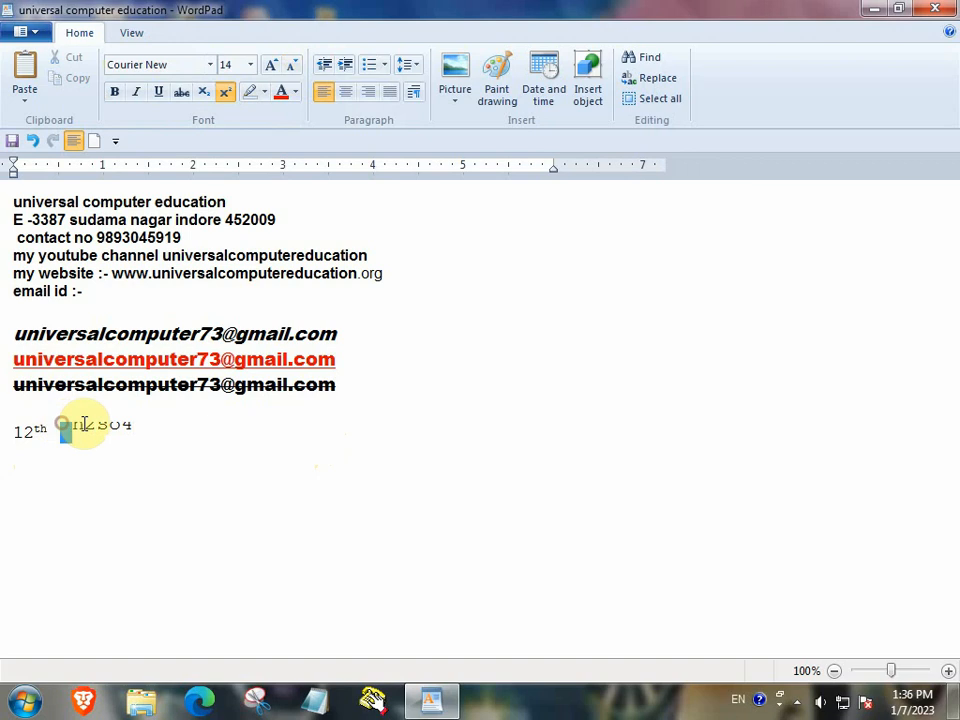
drag(85, 424, 141, 429)
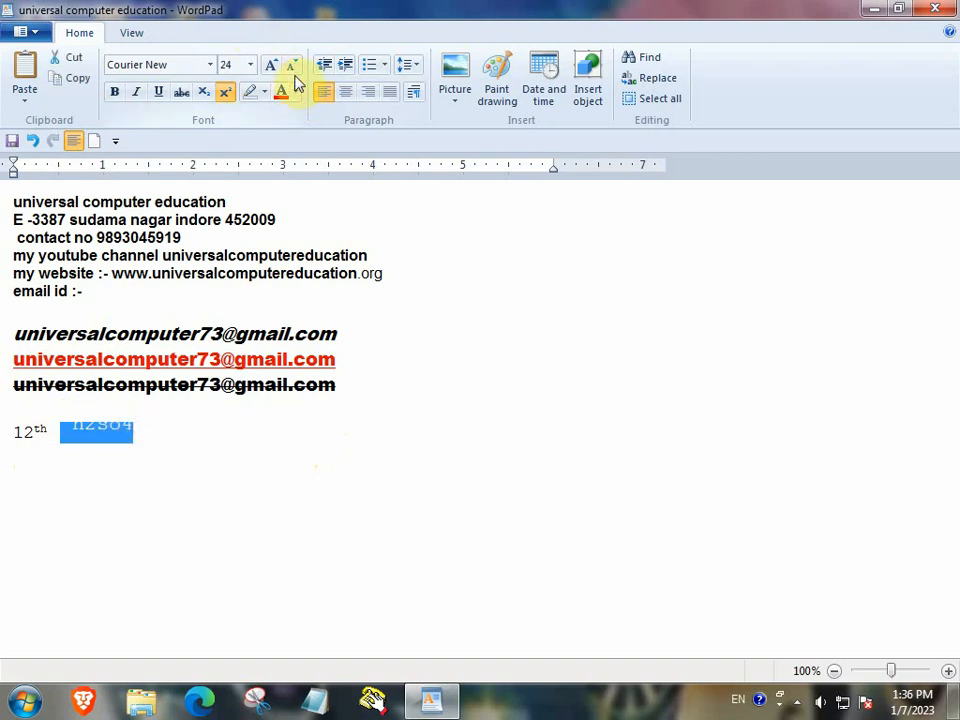
click(293, 68)
click(293, 68)
click(293, 68)
click(293, 68)
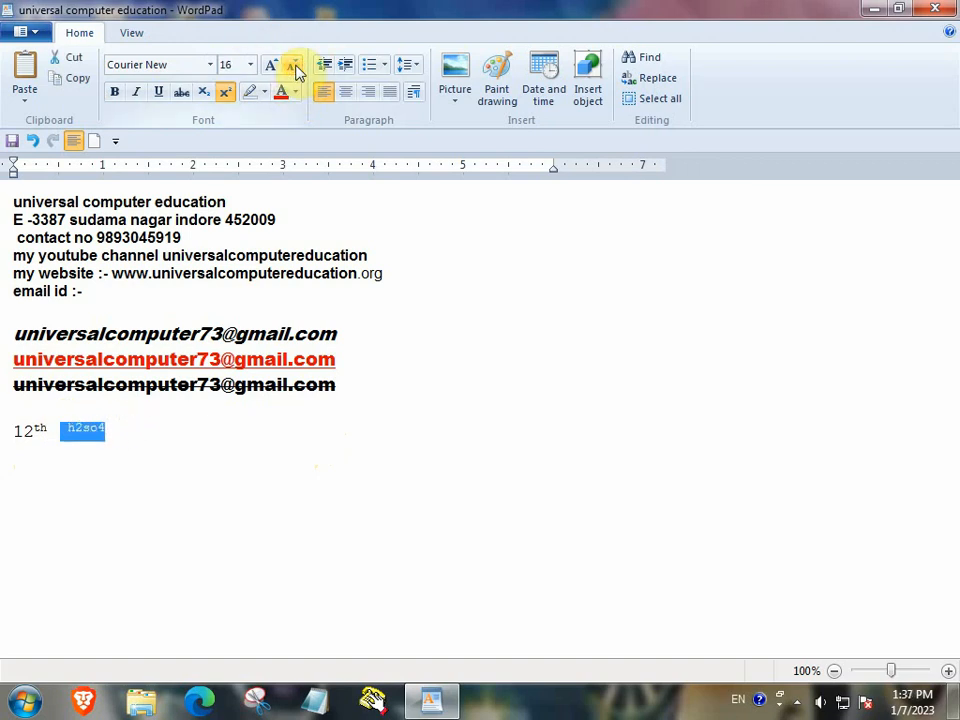
click(208, 489)
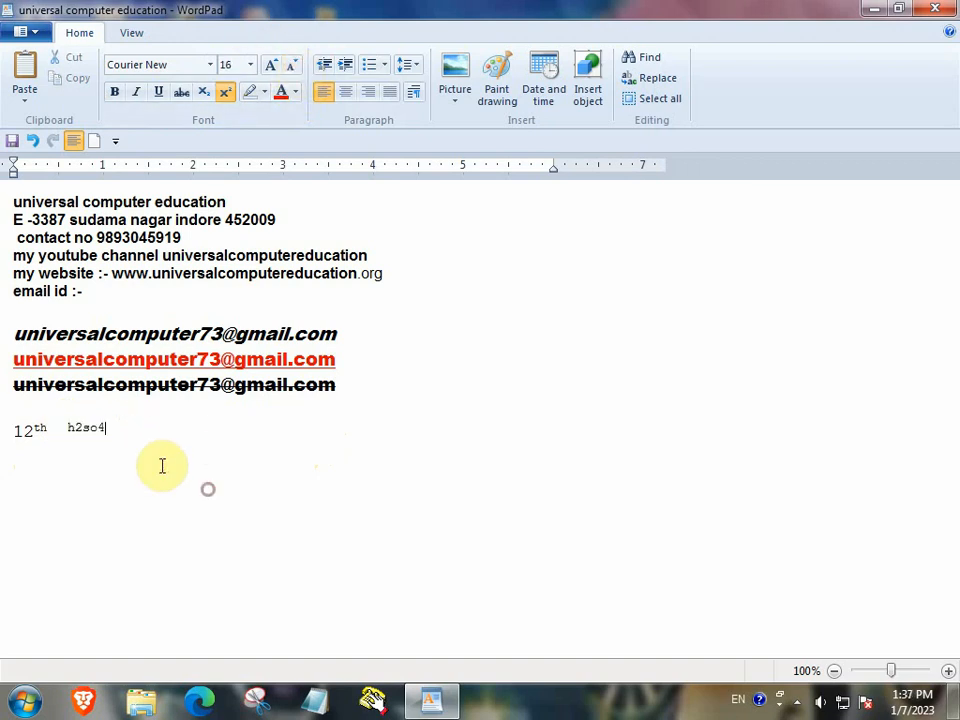
Step: Make the "4" in "h2so4" subscript and deselect it
double_click(115, 427)
click(126, 436)
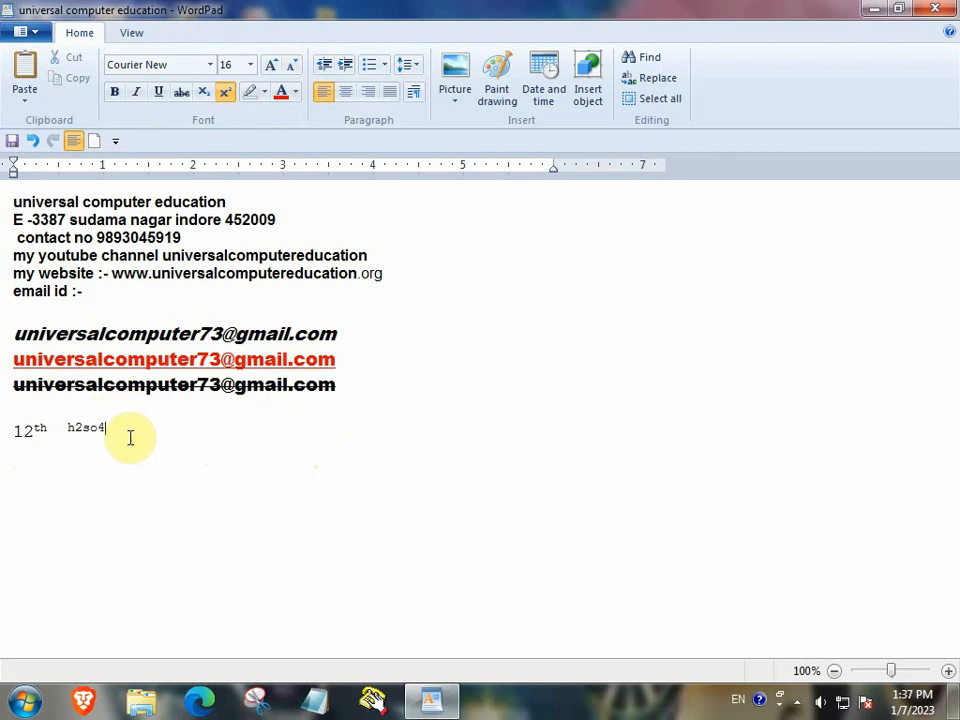
key(shift+Left)
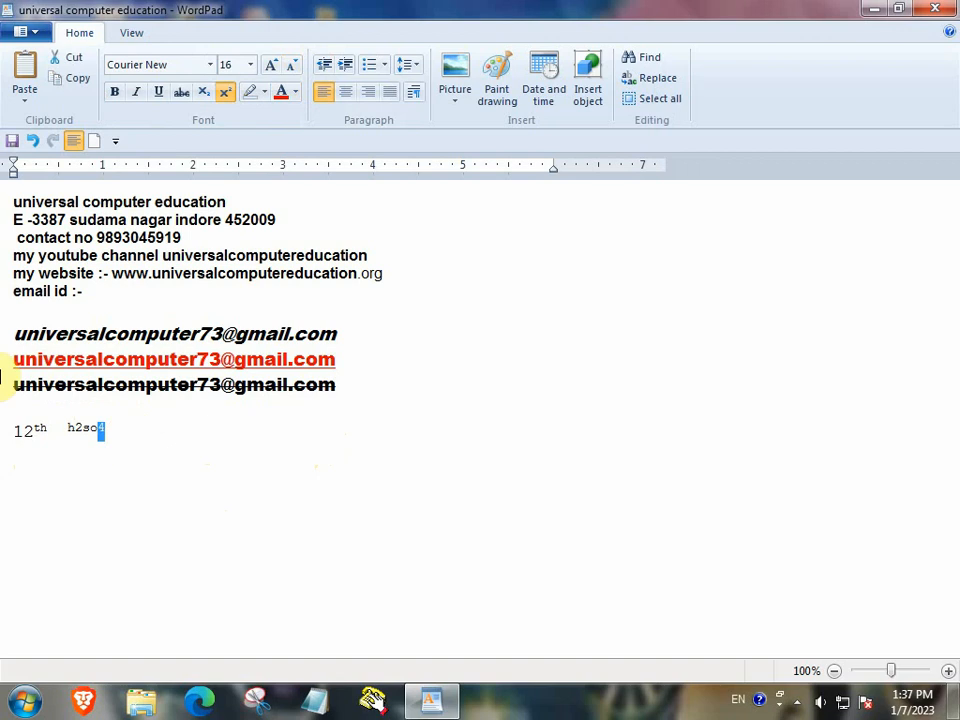
click(200, 99)
click(236, 469)
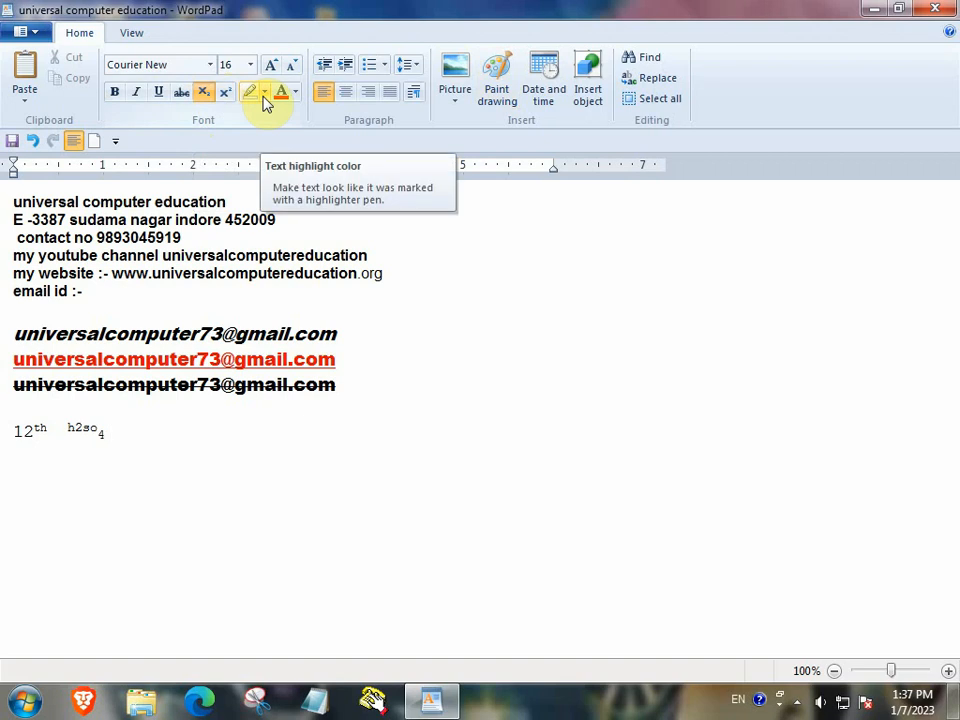
Step: Highlight the YouTube channel, website and email id lines in bright green and deselect them
click(8, 256)
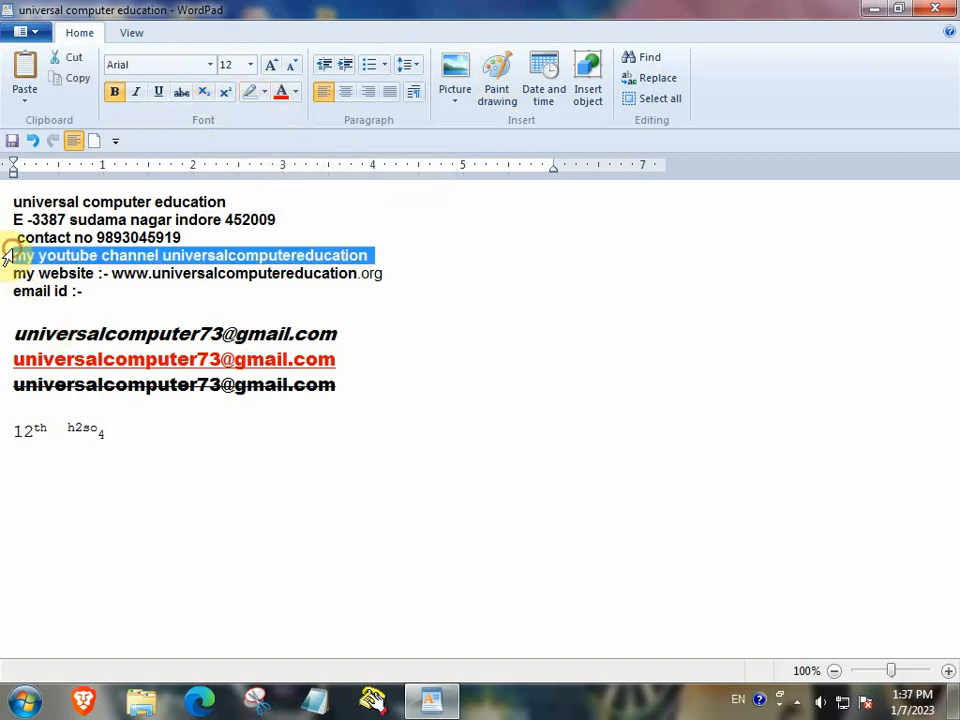
drag(8, 256, 32, 306)
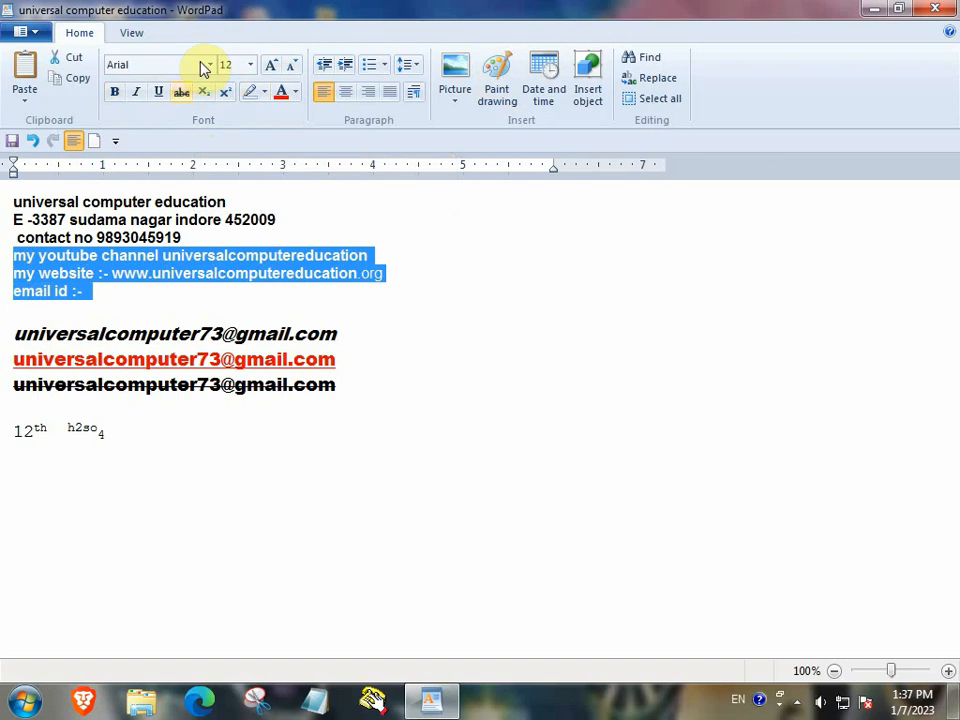
click(265, 93)
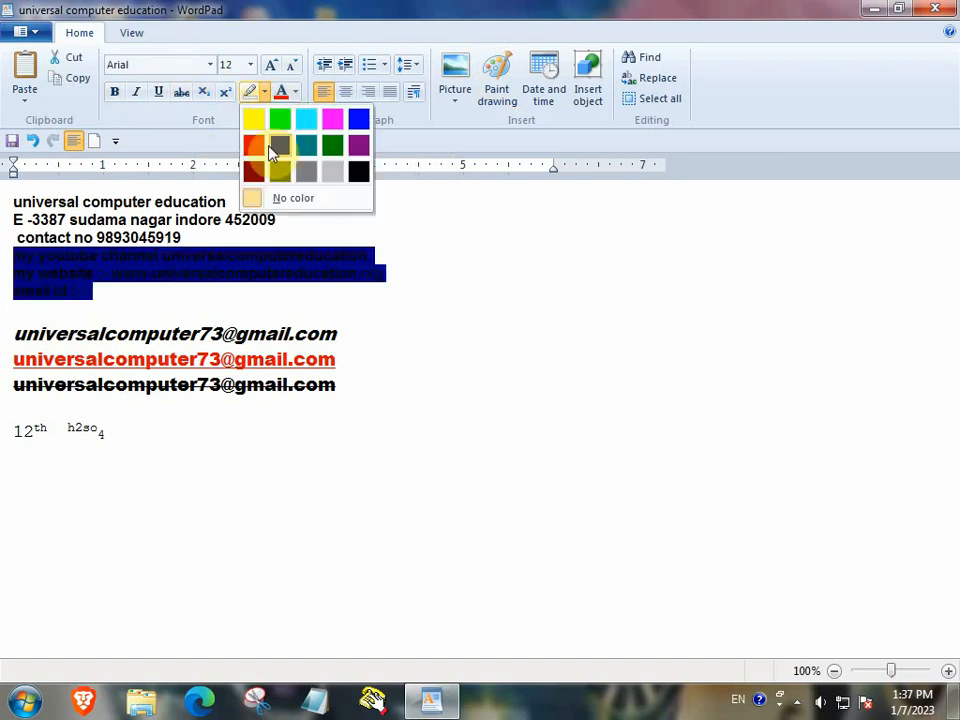
click(277, 121)
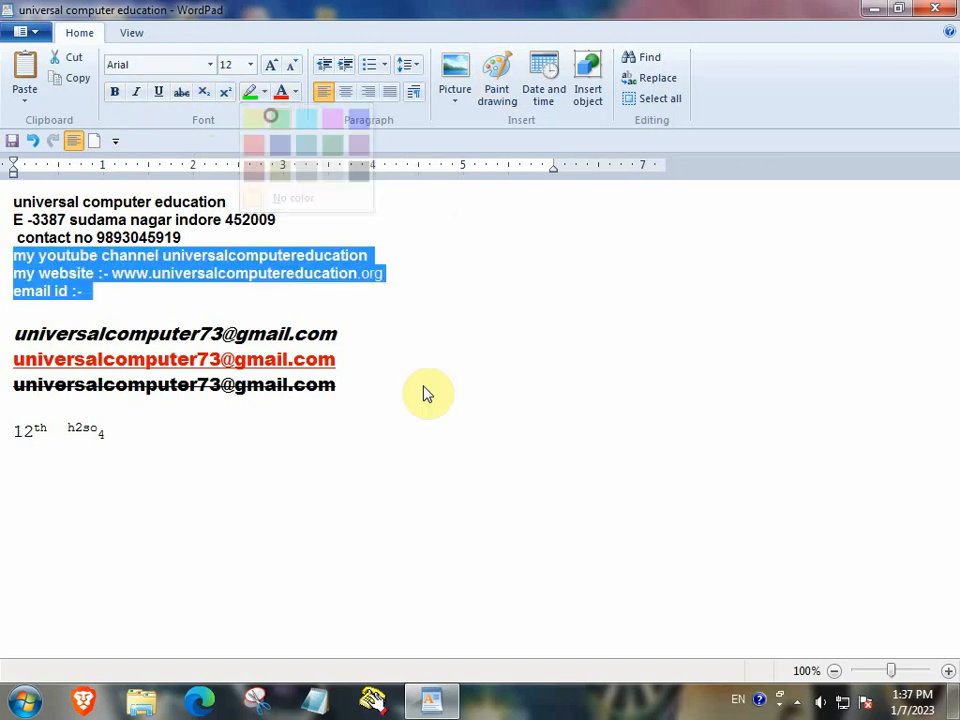
click(473, 426)
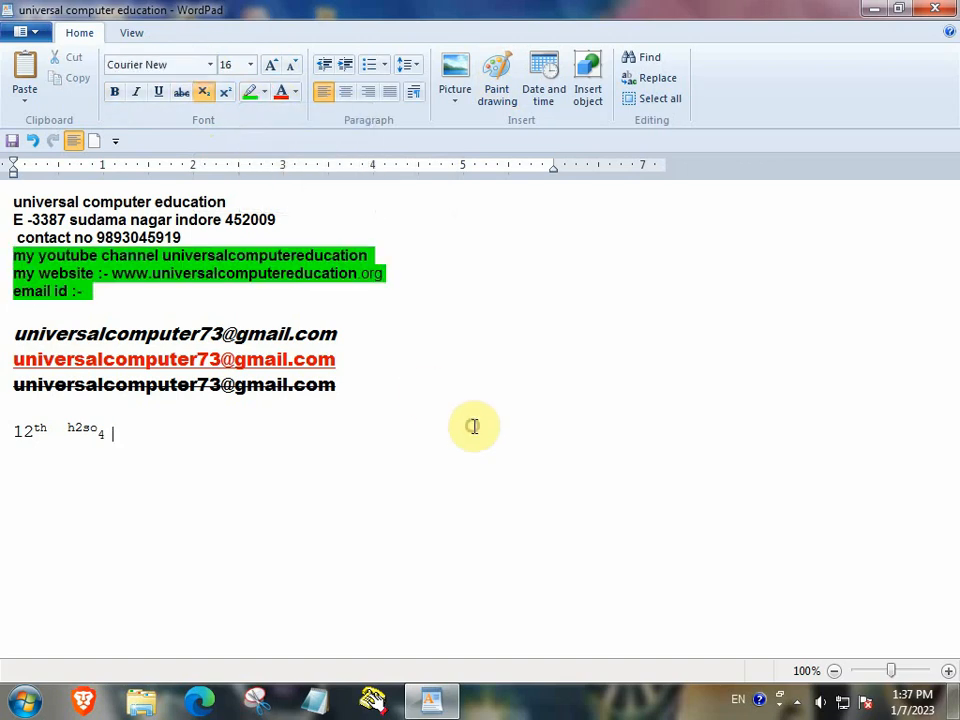
Step: Color the text of the first three lines red and deselect them
click(13, 200)
drag(13, 200, 189, 238)
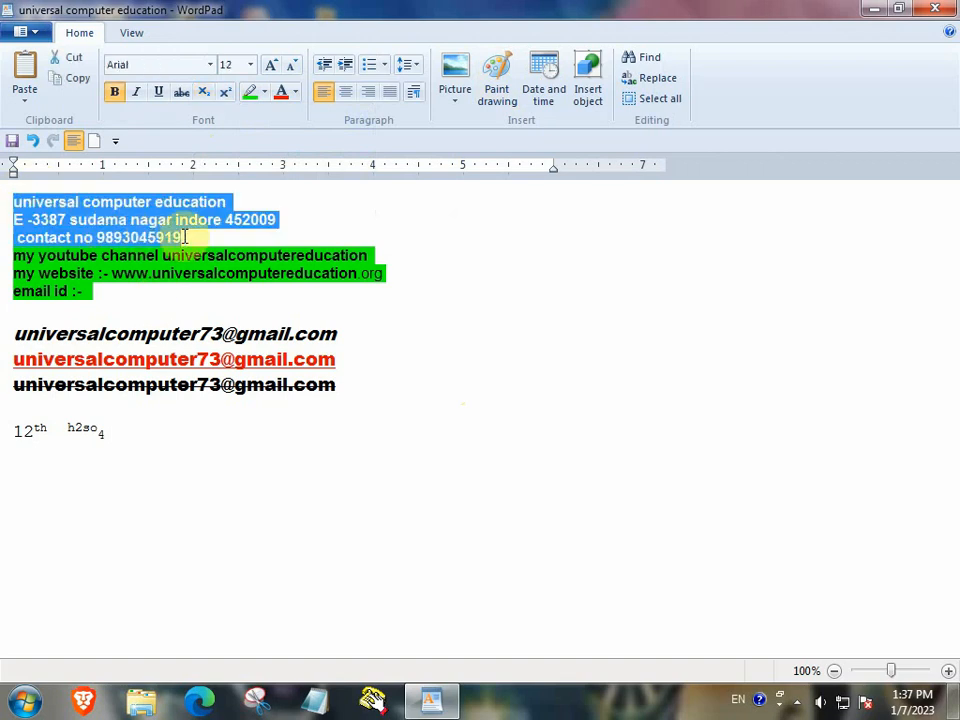
click(283, 93)
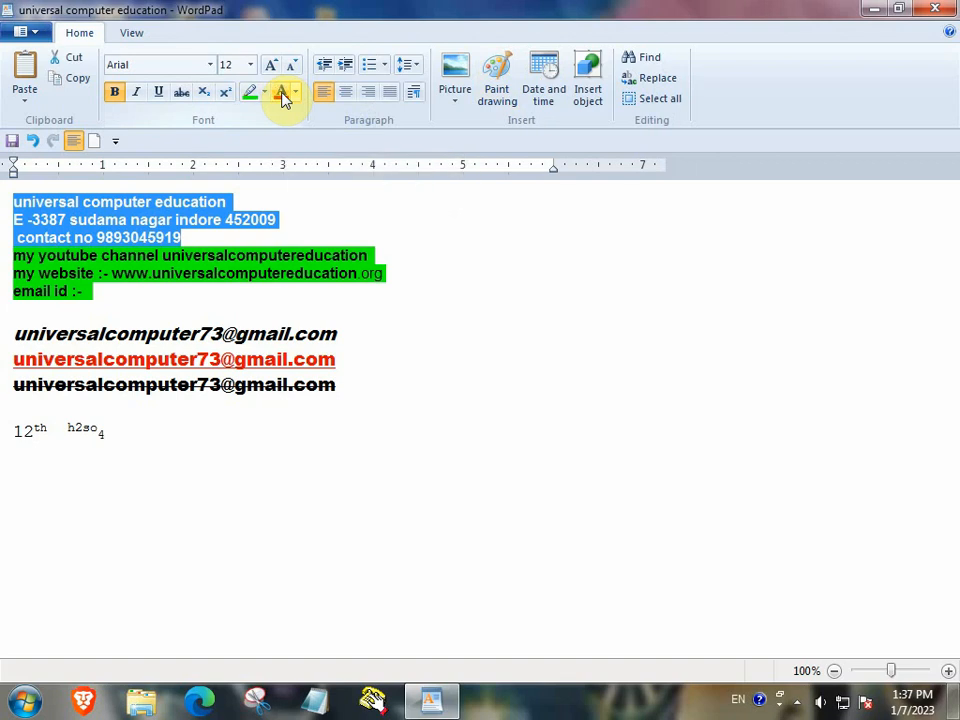
click(296, 93)
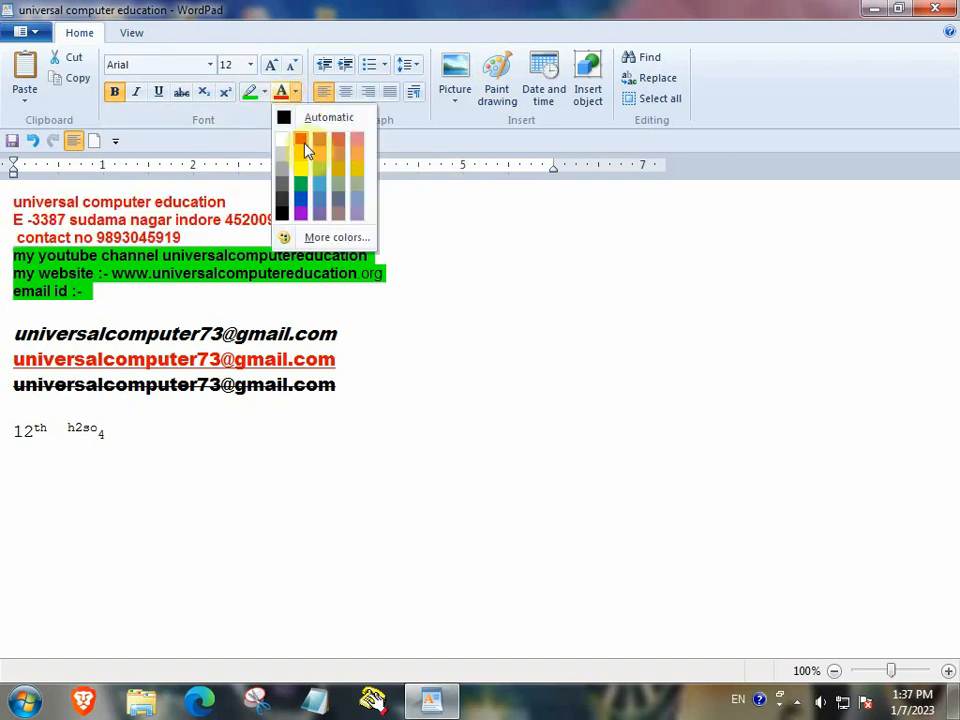
click(414, 379)
click(418, 381)
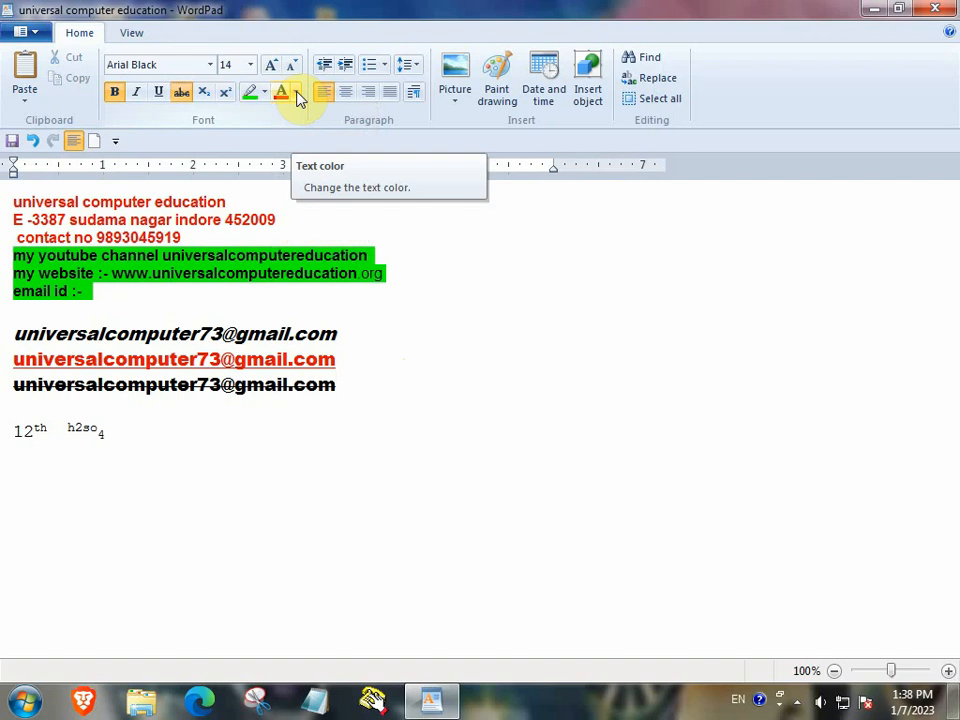
click(464, 545)
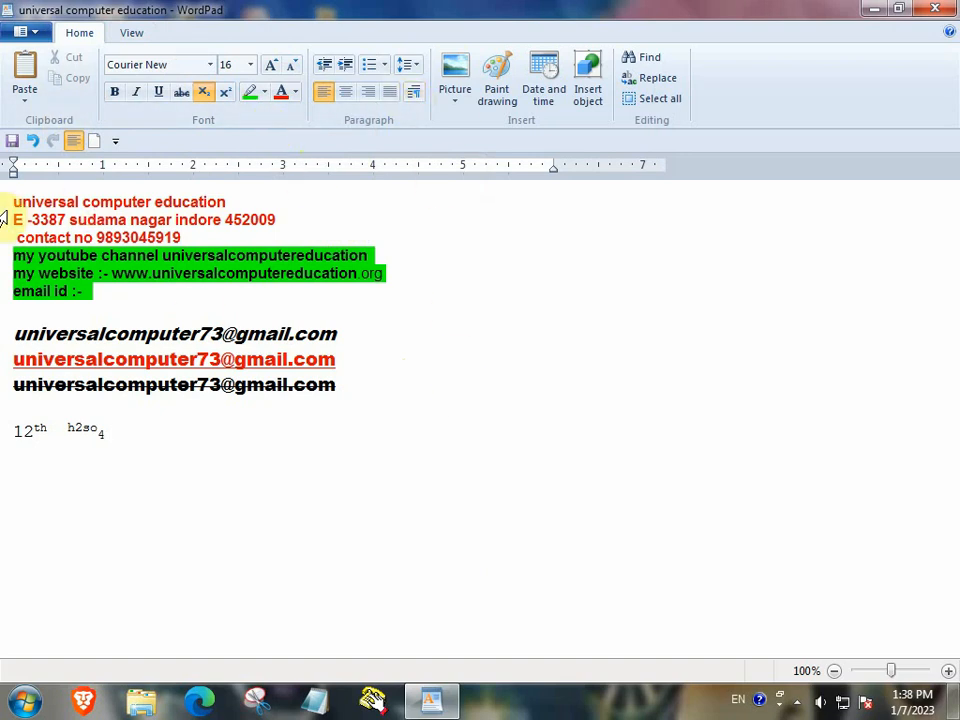
drag(14, 200, 193, 250)
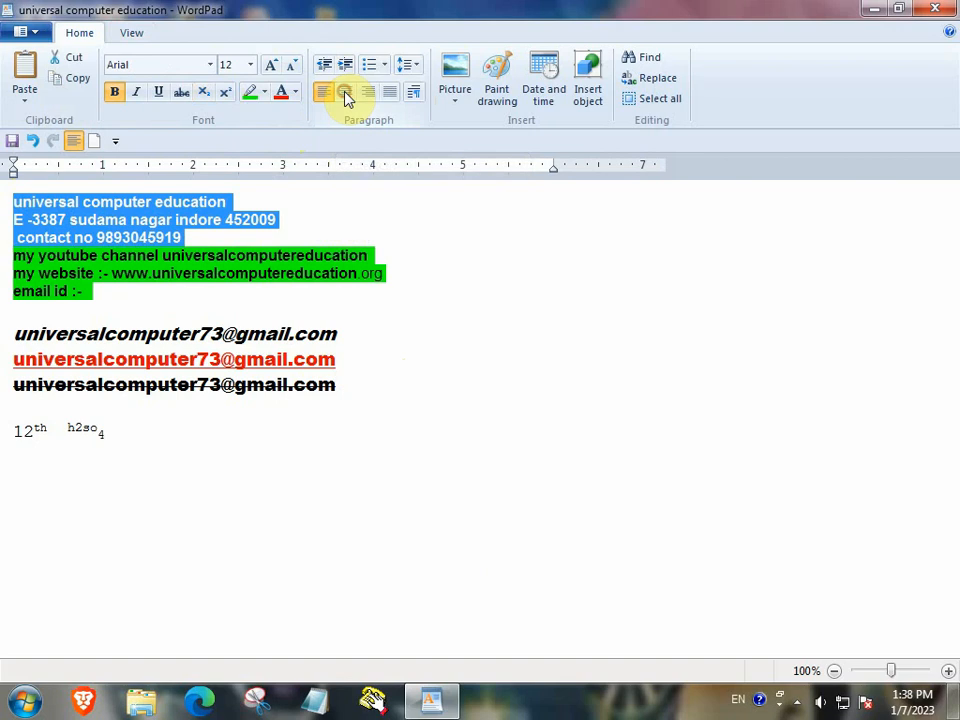
click(409, 412)
click(186, 482)
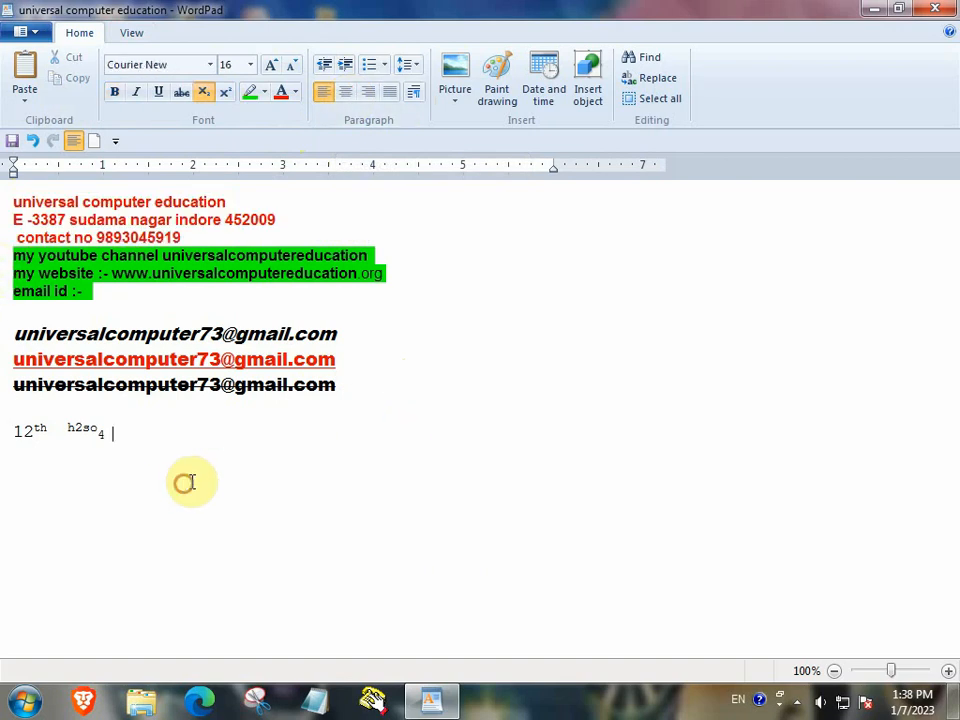
click(52, 437)
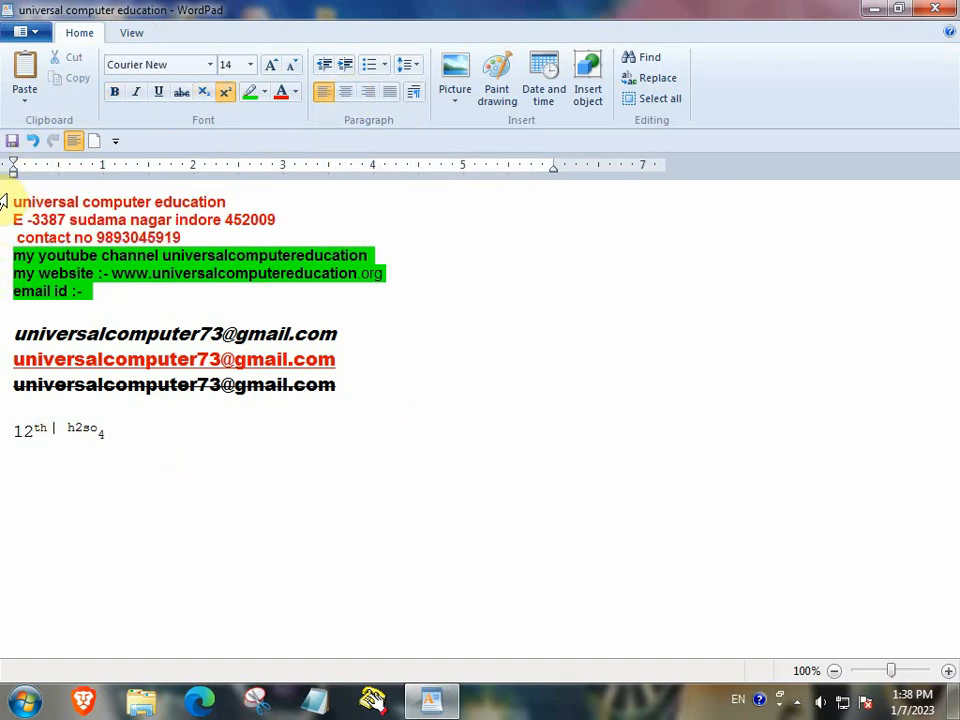
drag(4, 201, 119, 444)
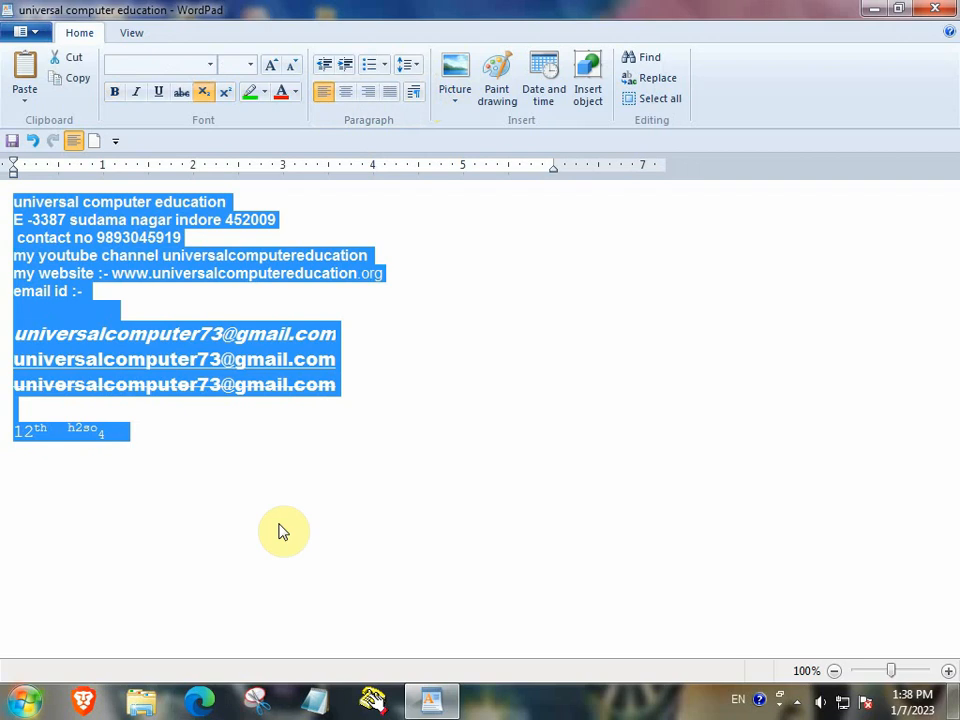
click(226, 432)
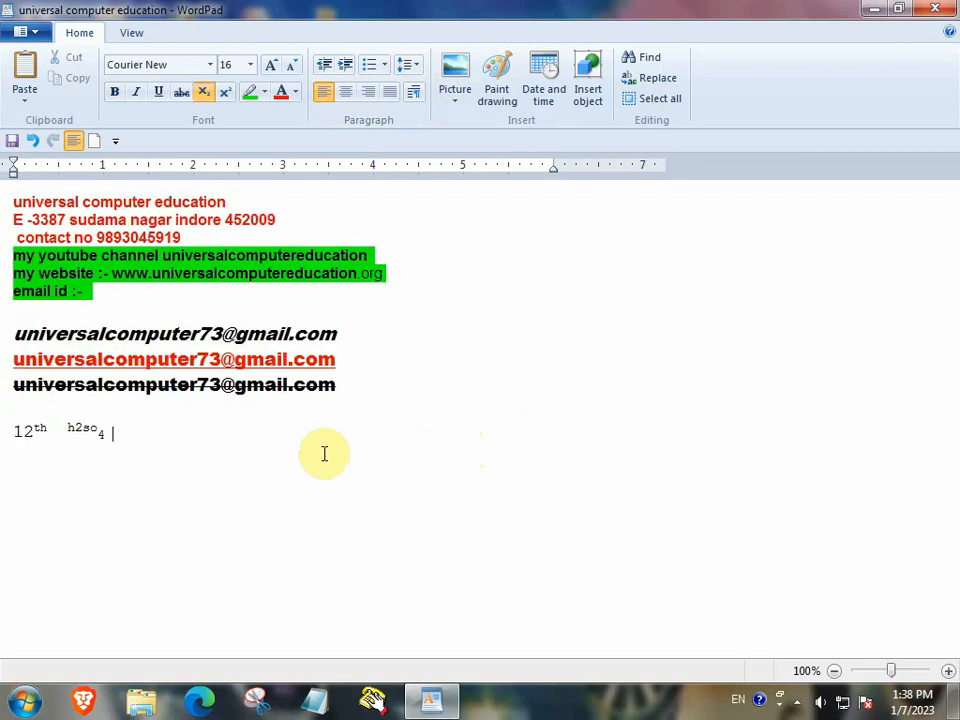
Step: Paste the e-mail address on a new line below the "h2so4" line, copy that line and delete it
key(Return)
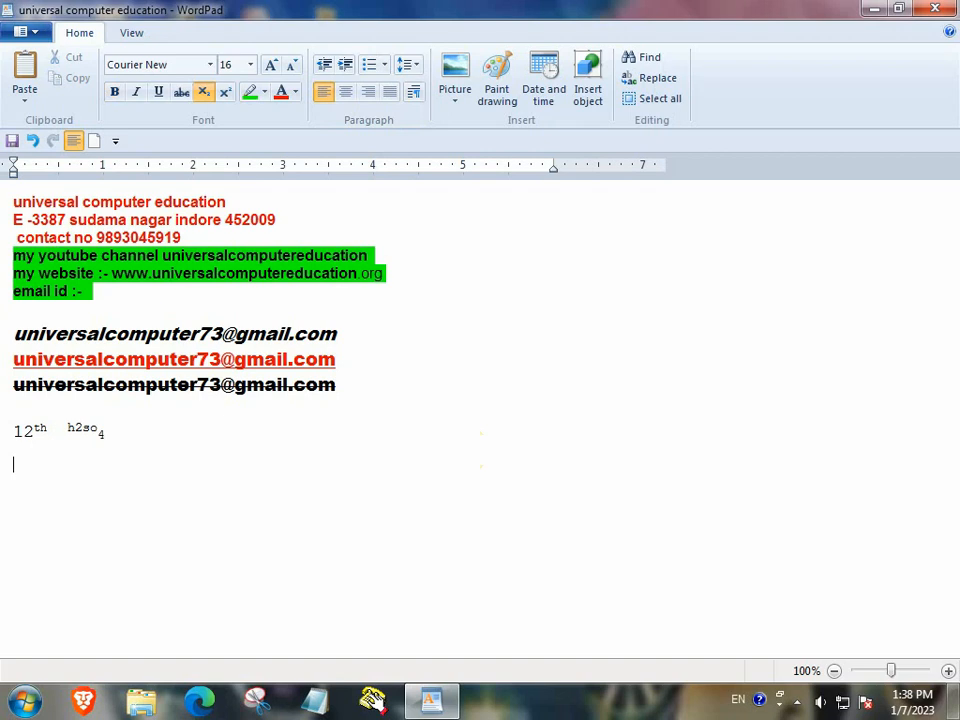
key(ctrl+v)
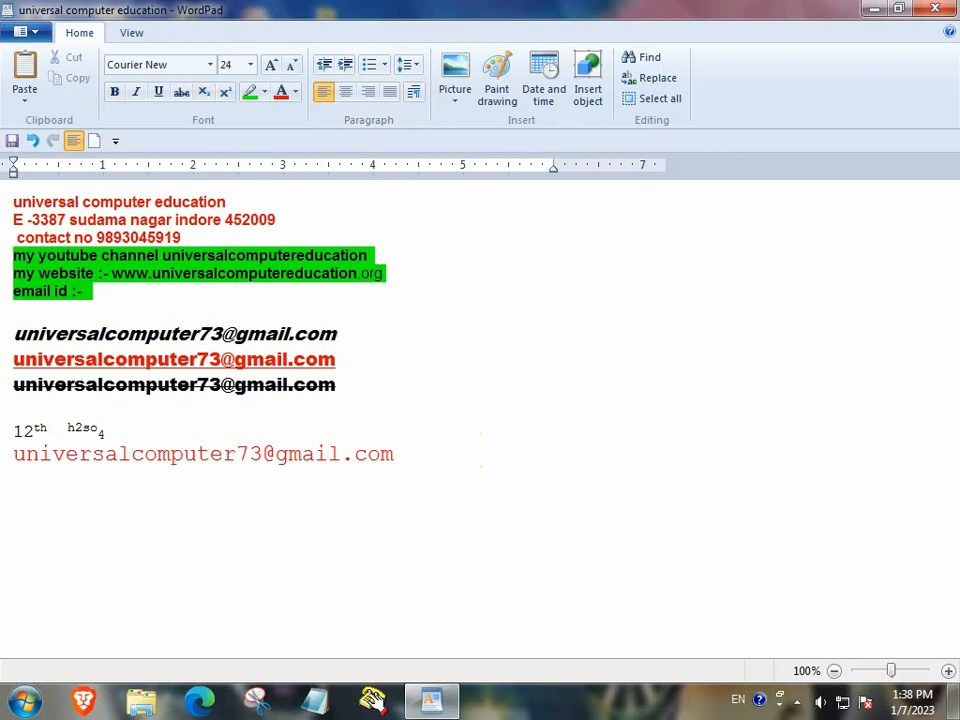
click(4, 460)
key(ctrl+c)
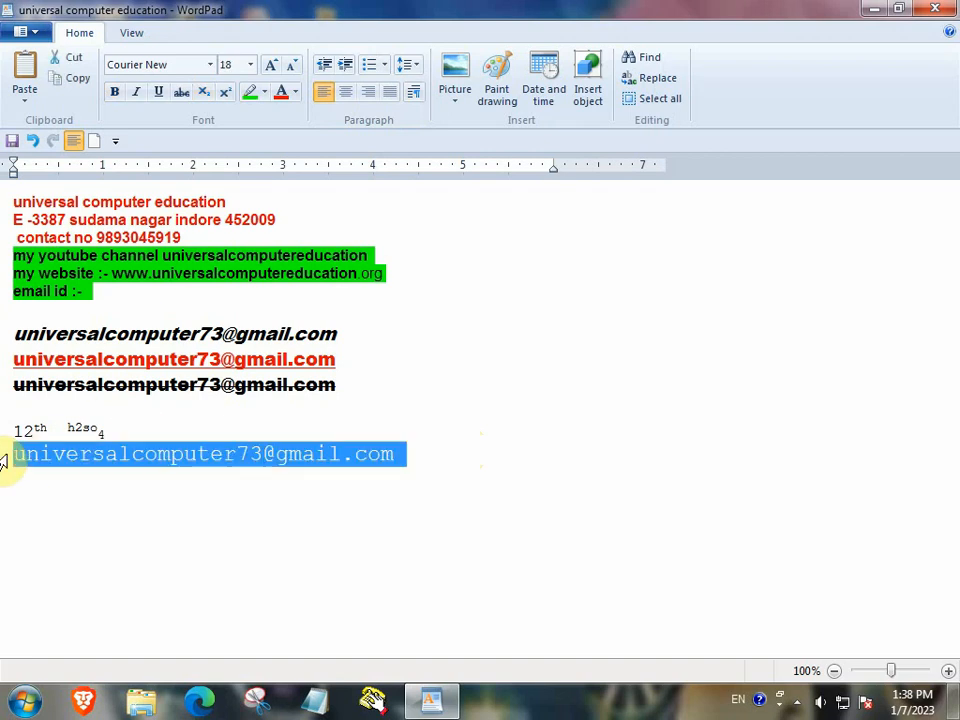
key(Delete)
click(332, 407)
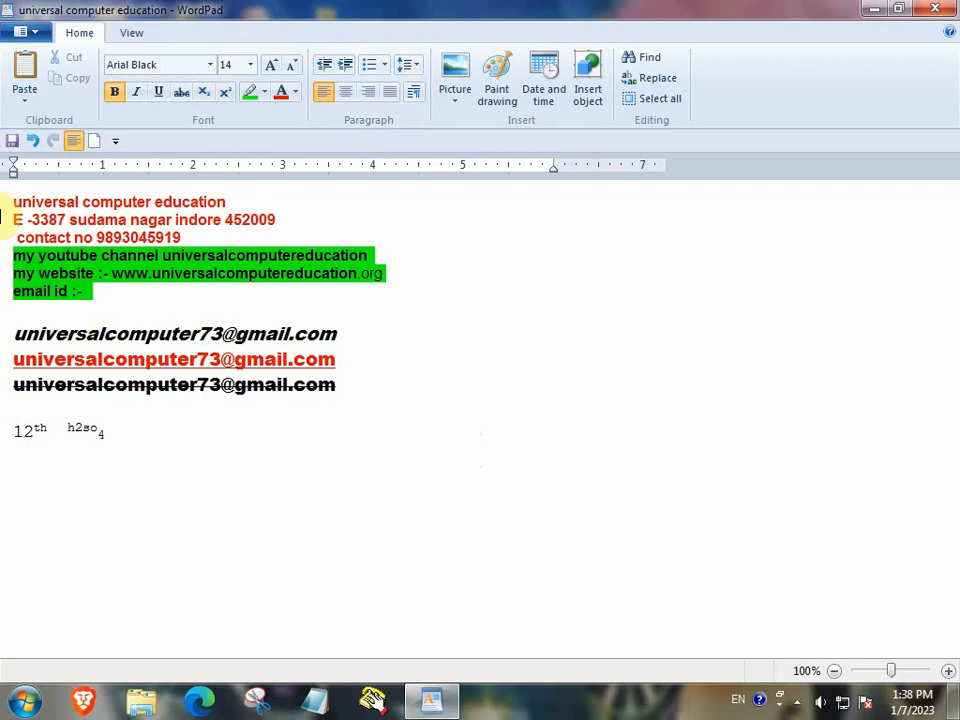
Step: Delete the text of the title line and of the website line
click(3, 203)
key(Delete)
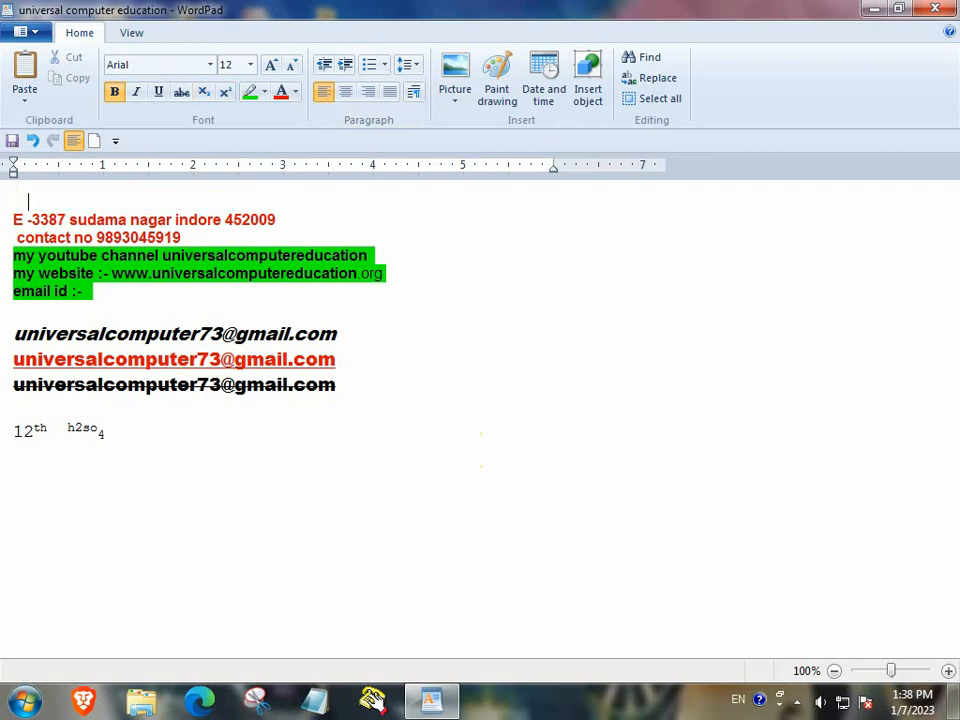
click(4, 275)
key(Delete)
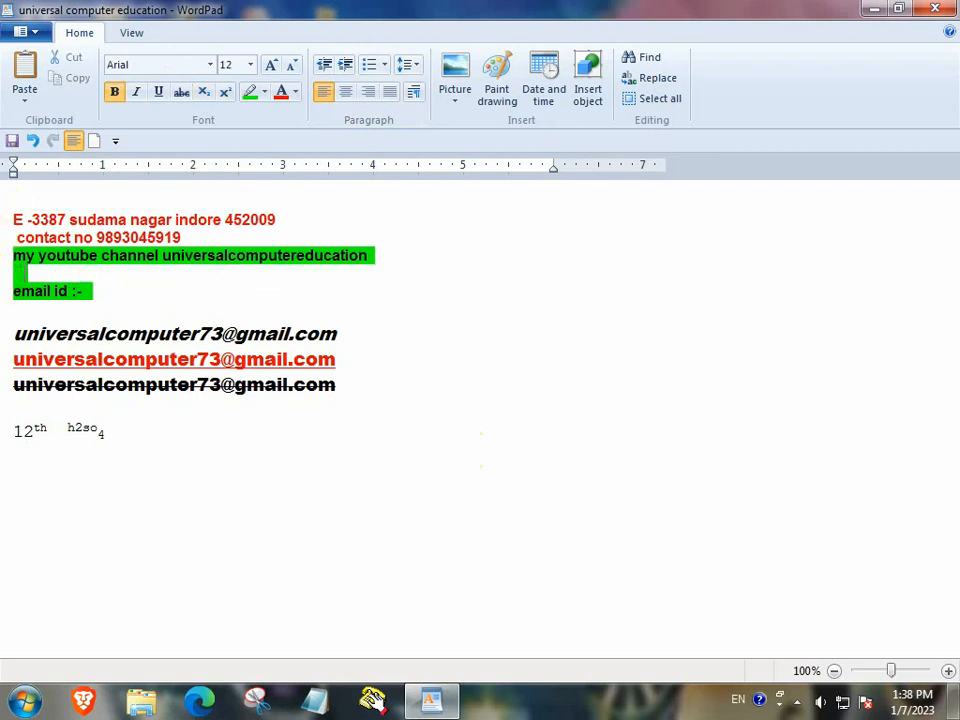
Step: Start a new blank document without saving the changes to the current one
click(38, 36)
click(56, 77)
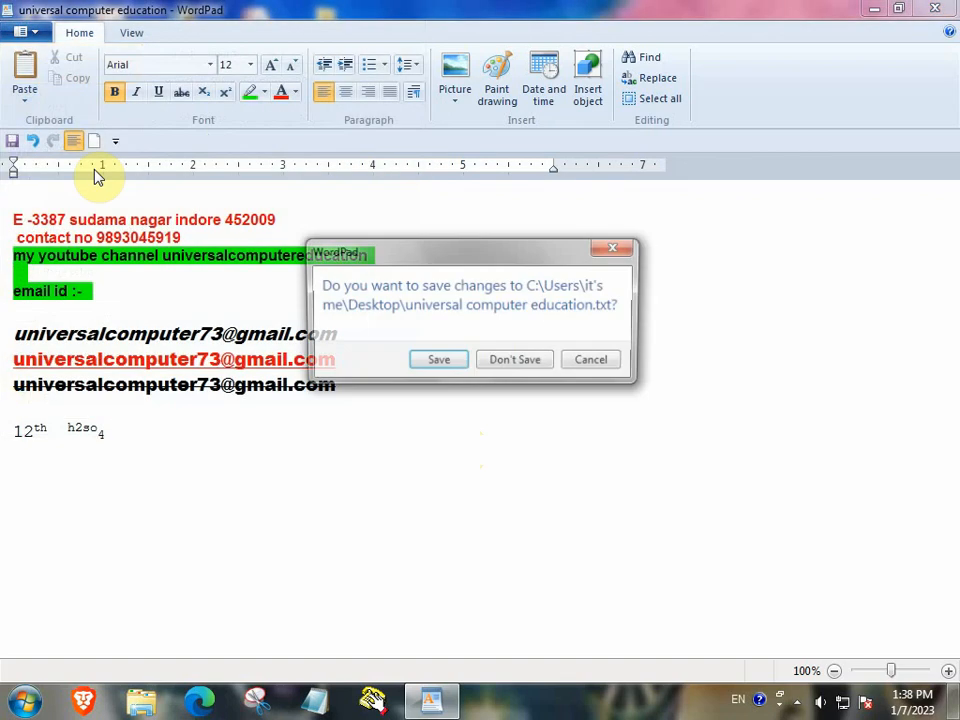
click(487, 366)
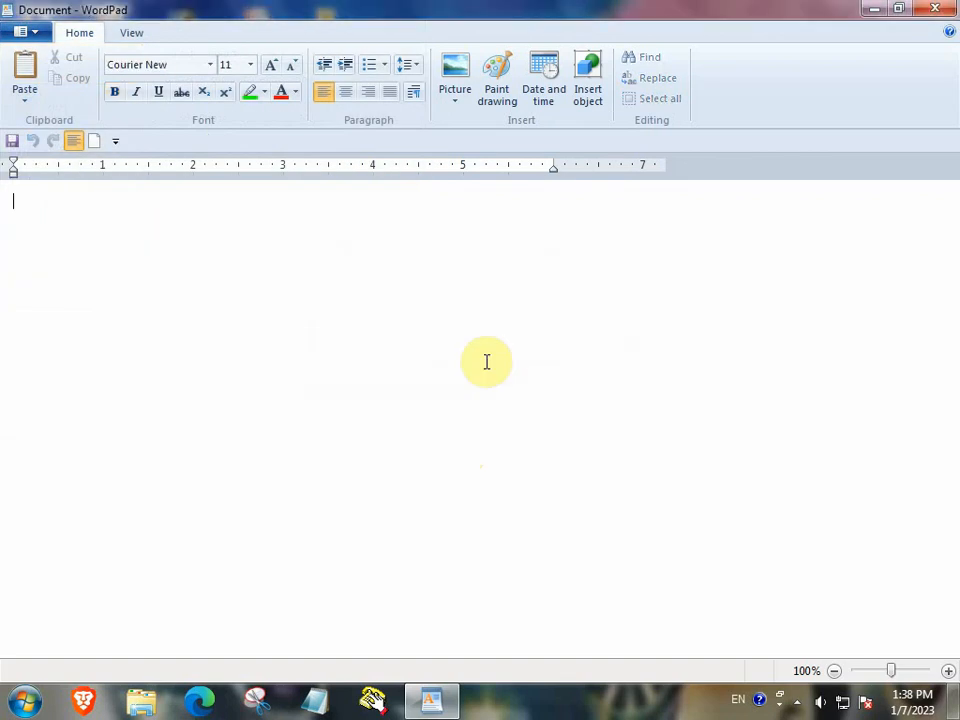
Step: Paste the copied e-mail address into the blank document and shift it toward the middle with leading spaces
key(ctrl+v)
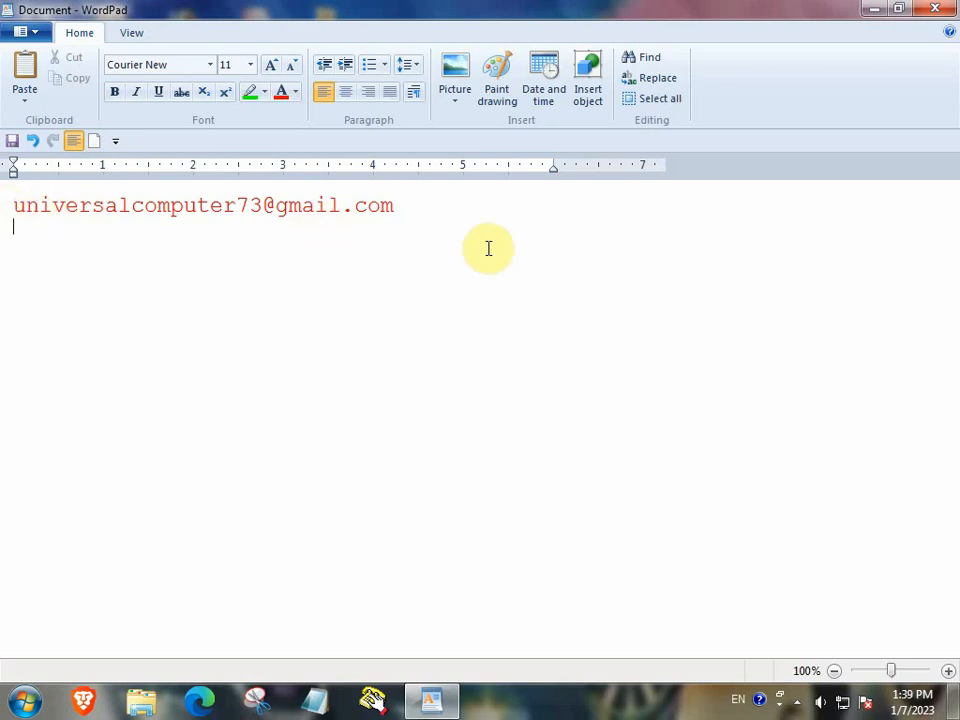
click(417, 212)
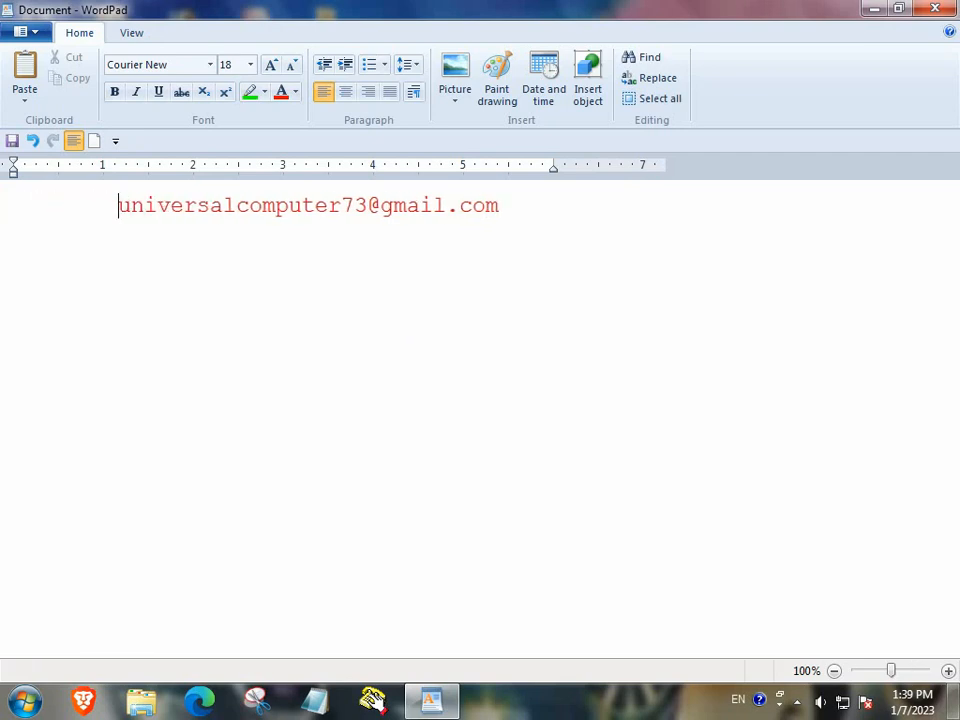
click(469, 390)
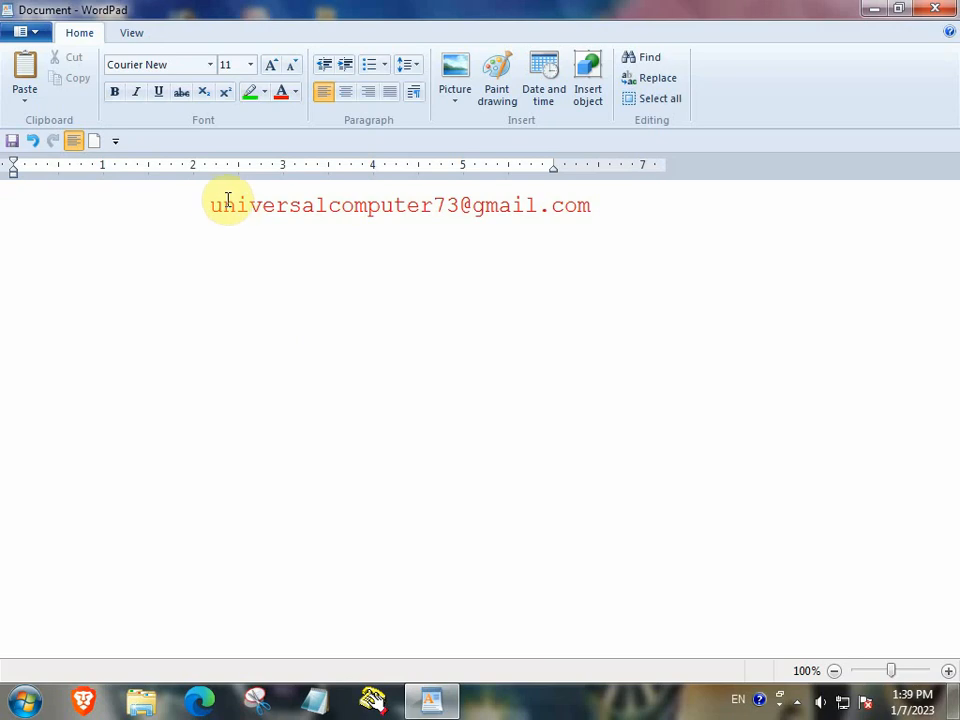
Step: Select the pasted e-mail address and view the available line spacing options without choosing one
drag(210, 203, 596, 206)
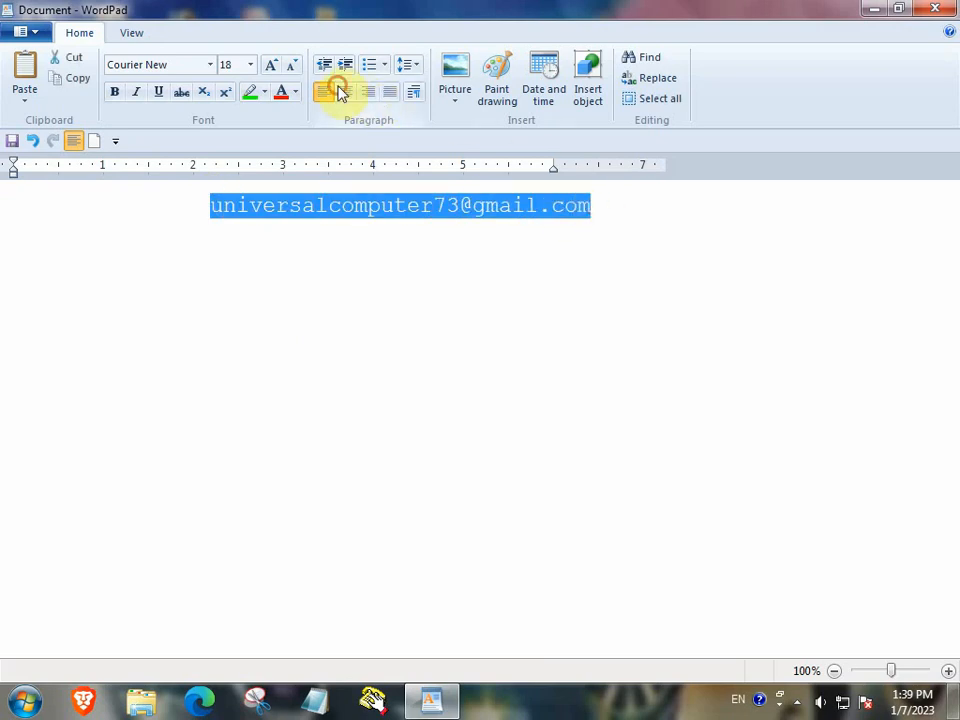
click(419, 70)
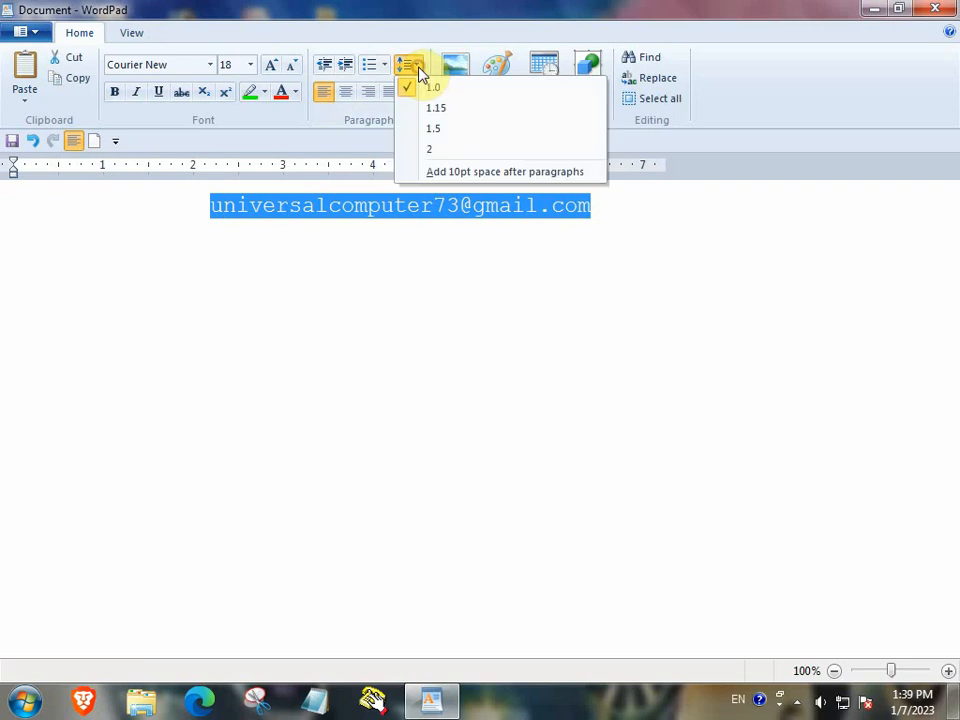
click(452, 433)
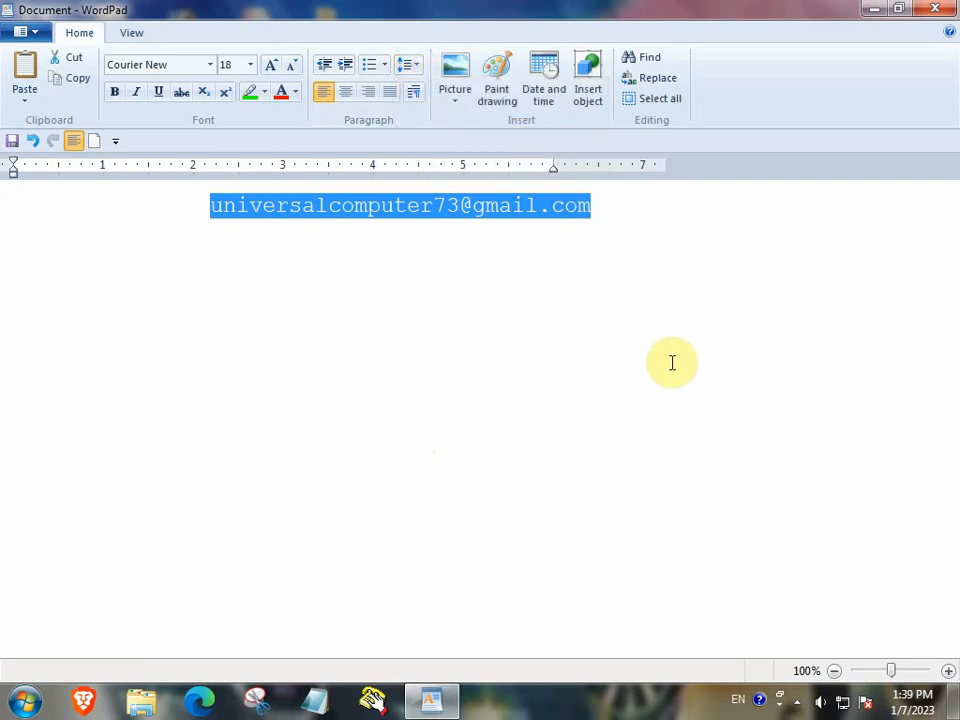
Step: Enter "vvxxcx" on the line below the e-mail address and erase it together with the end of the address
click(636, 252)
text(vvxxcx)
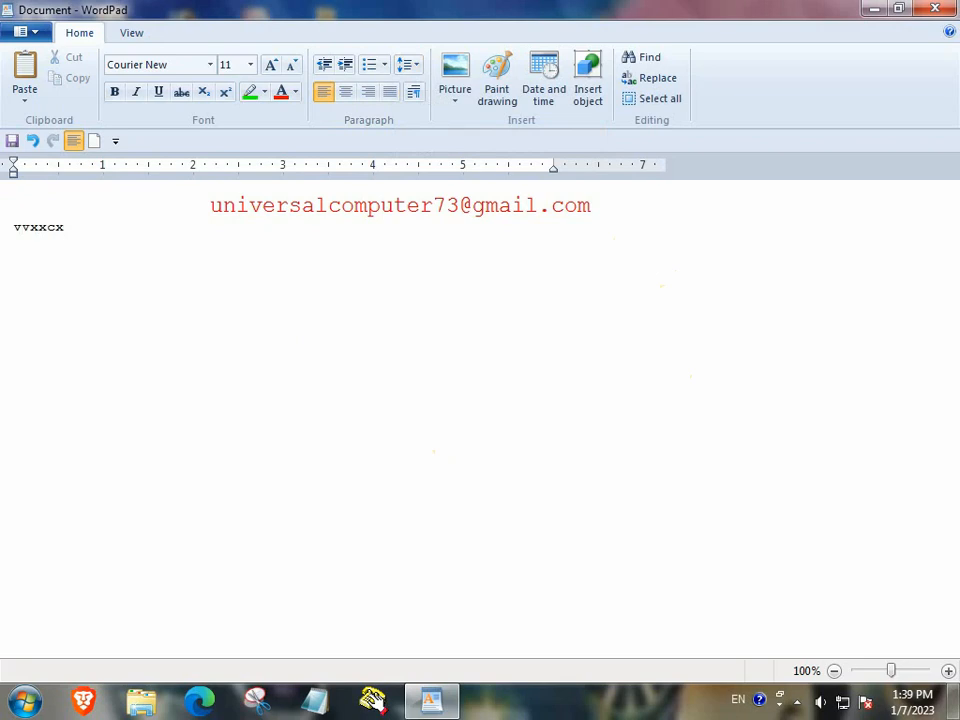
key(BackSpace)
key(BackSpace)
key(BackSpace)
key(BackSpace)
key(BackSpace)
key(BackSpace)
key(BackSpace)
key(BackSpace)
key(BackSpace)
key(BackSpace)
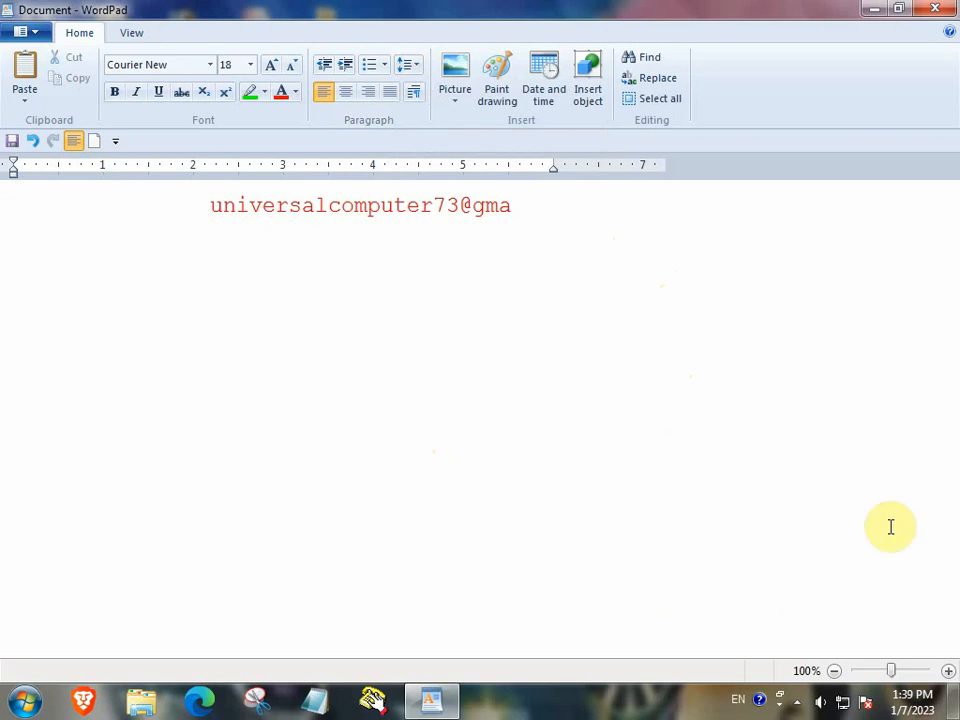
click(427, 703)
click(428, 701)
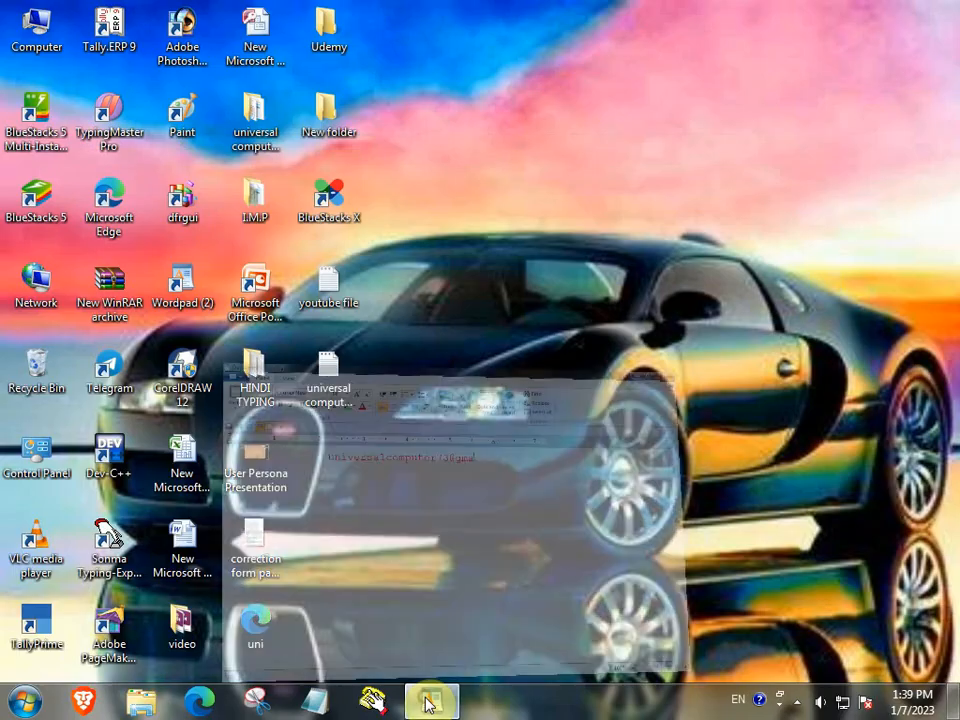
click(313, 705)
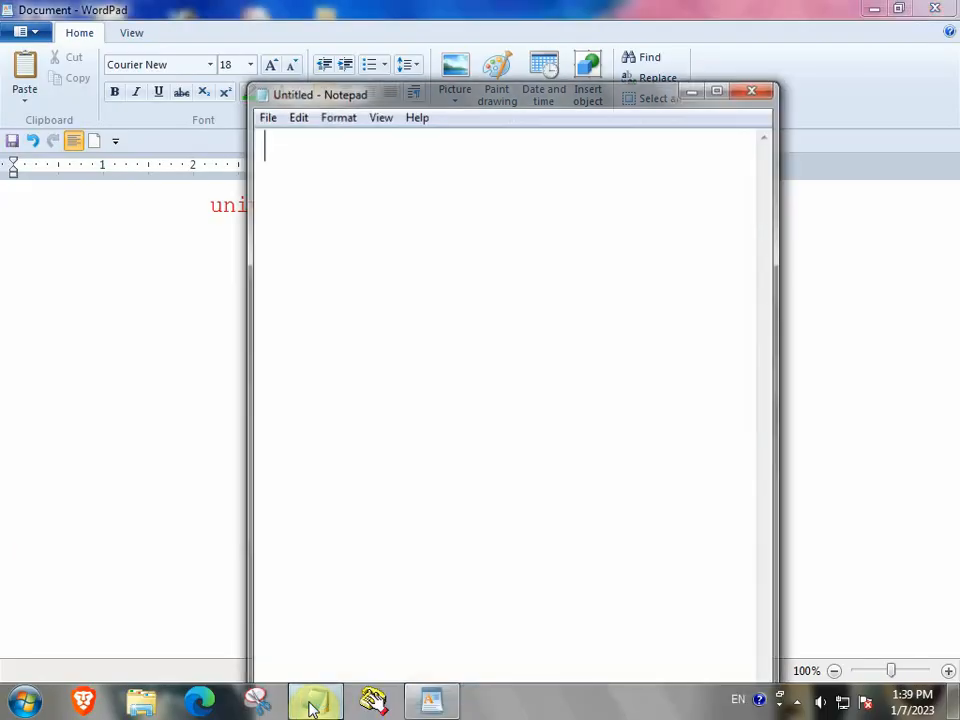
click(765, 89)
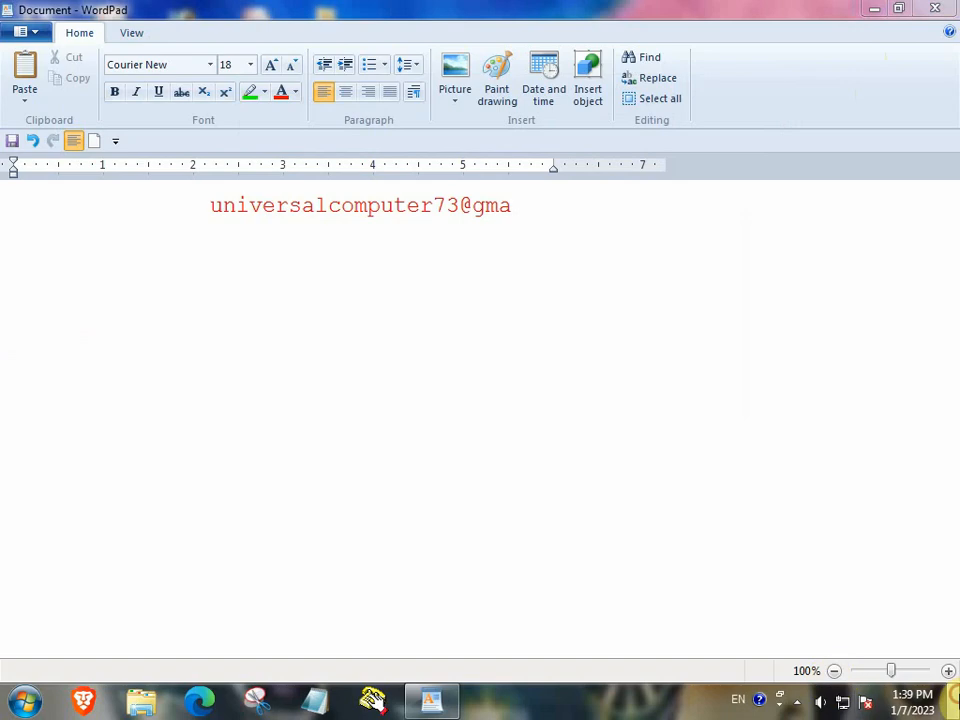
Step: Open "youtube file" from the desktop in Notepad and maximize its window
click(955, 705)
double_click(333, 277)
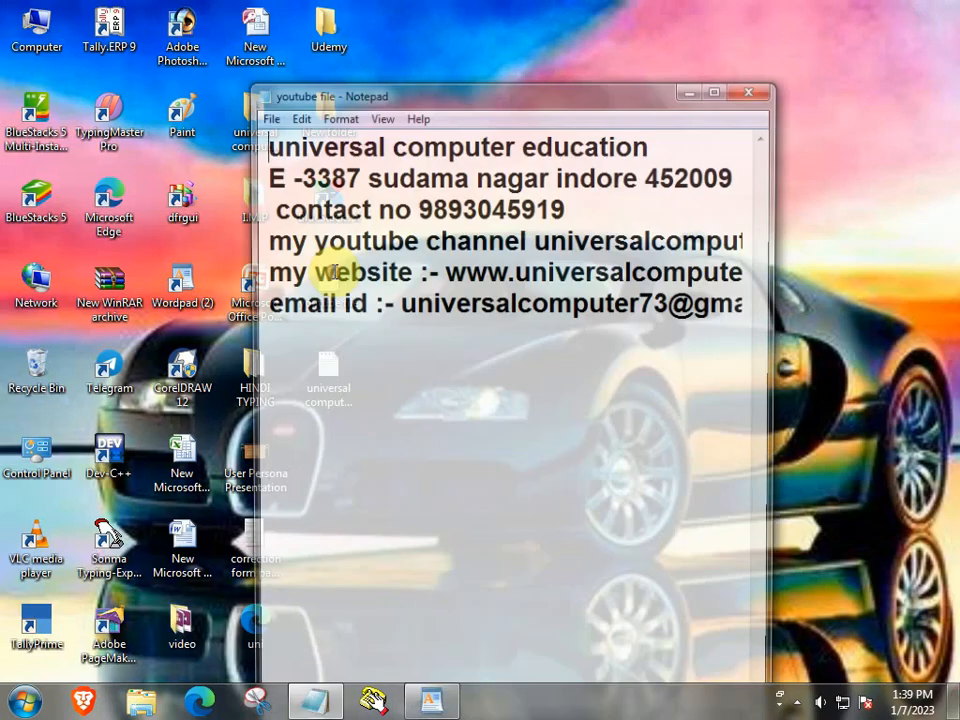
double_click(531, 279)
click(525, 279)
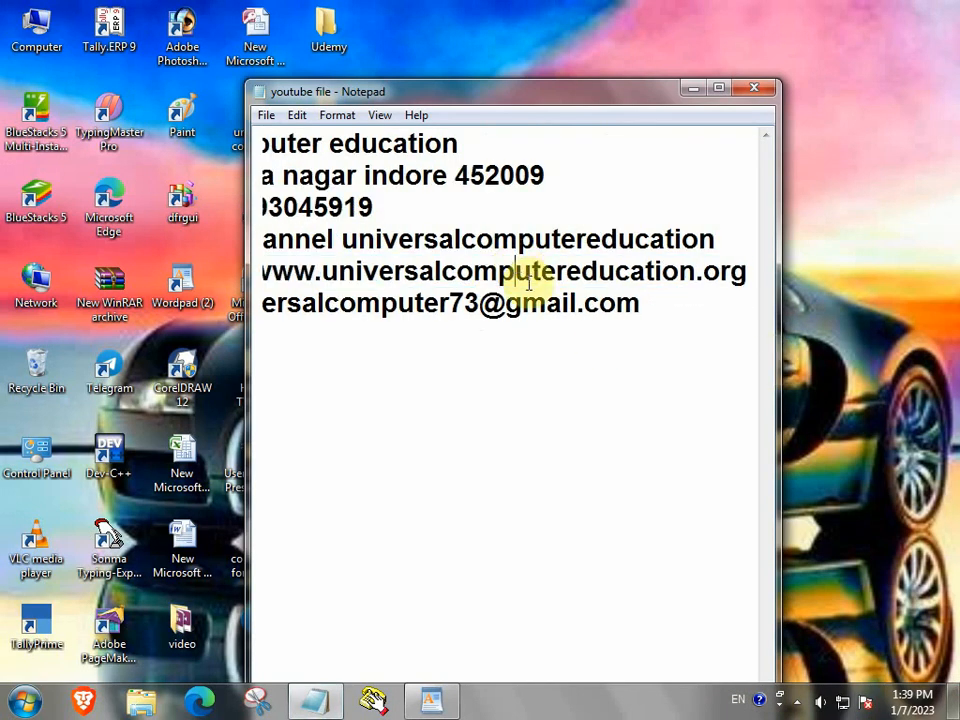
drag(672, 316, 242, 172)
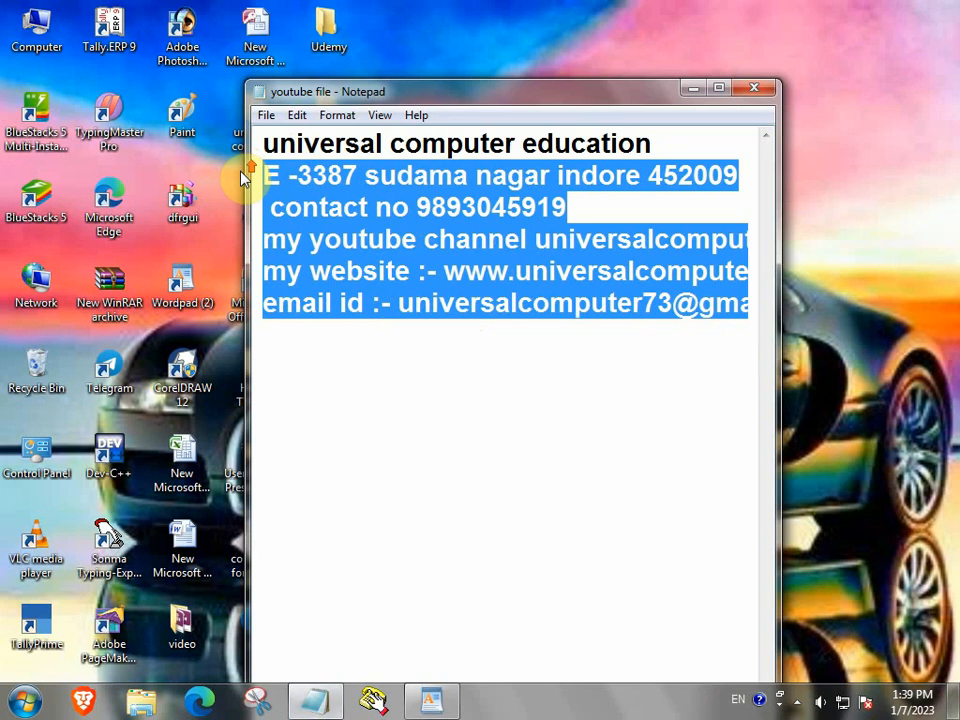
click(310, 148)
click(720, 88)
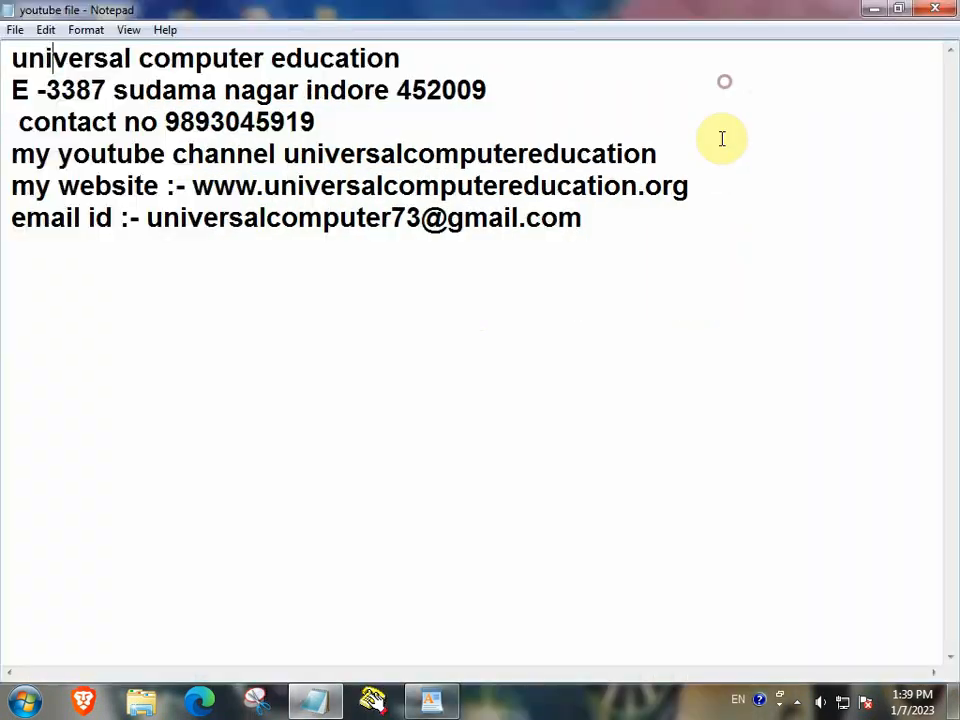
Step: Cut all six lines of text from the "youtube file" document
click(686, 236)
drag(686, 236, 11, 51)
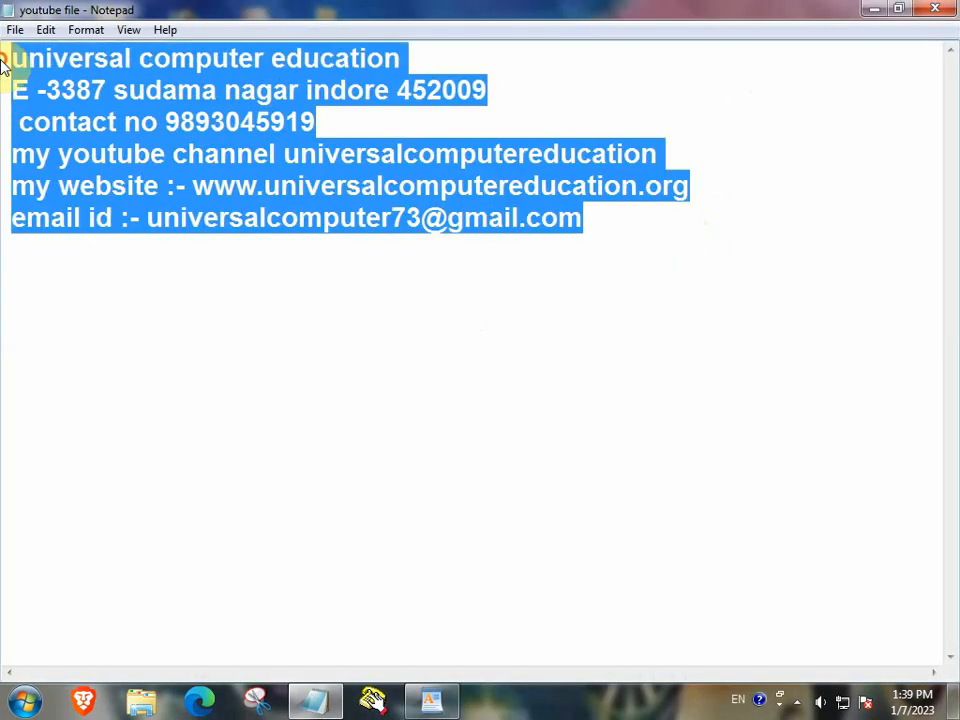
right_click(221, 145)
click(284, 189)
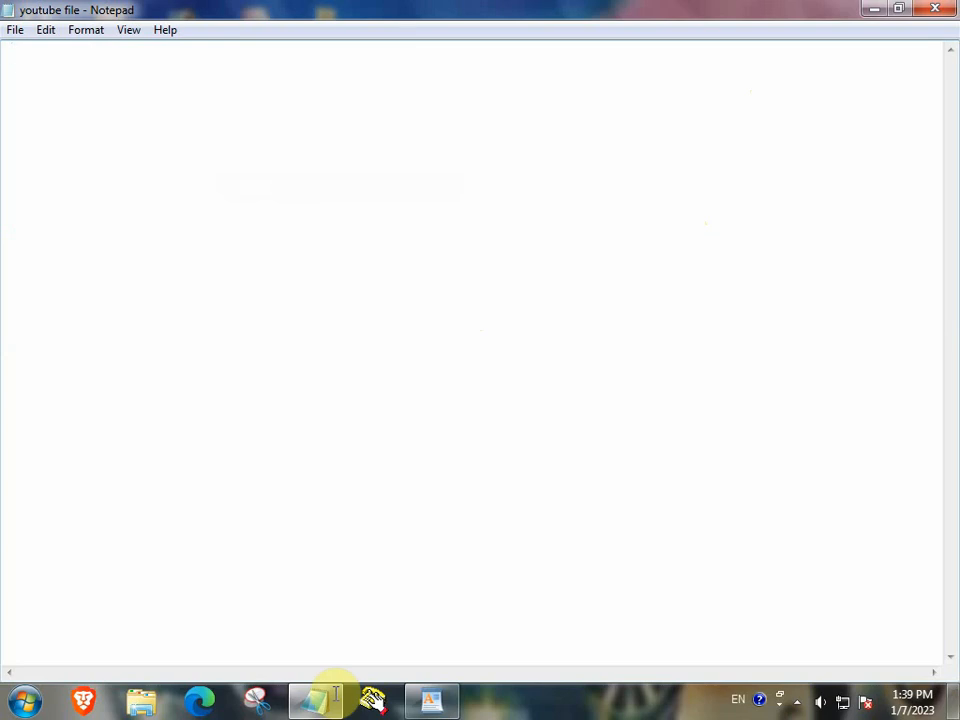
Step: Switch to WordPad, clear the remaining text from the document and paste the six cut lines
click(432, 703)
drag(549, 203, 231, 203)
key(Delete)
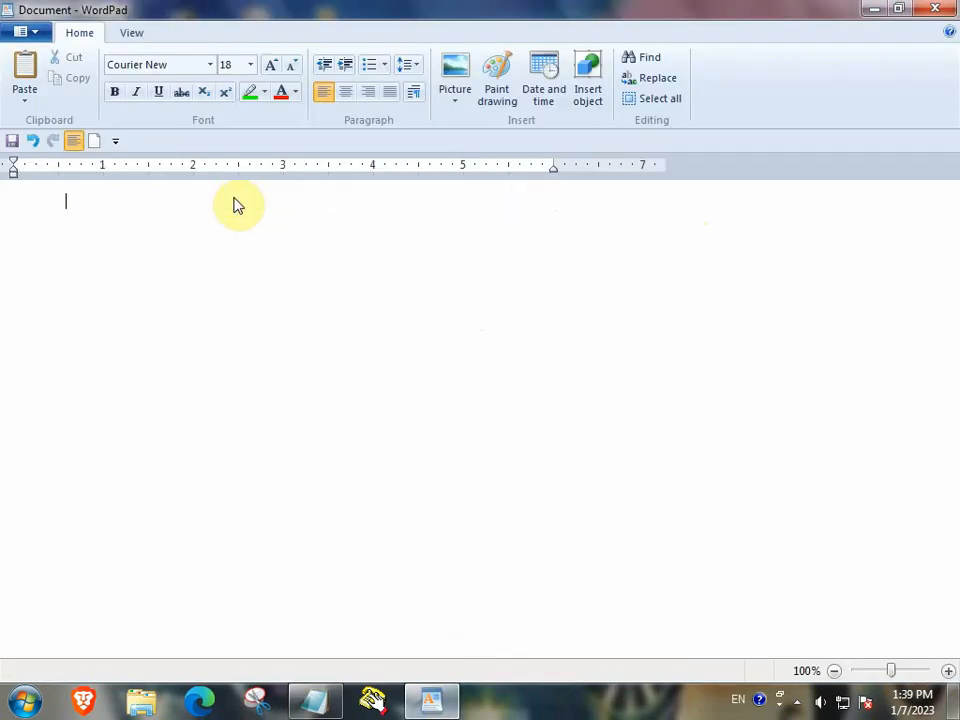
key(BackSpace)
key(ctrl+v)
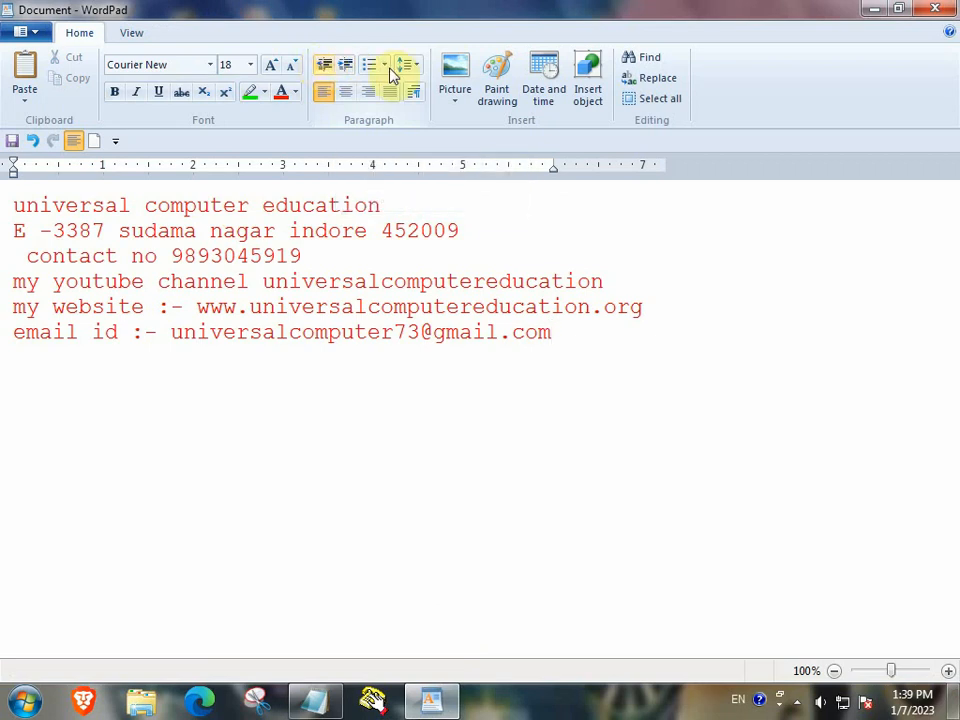
Step: Select all six lines and increase their indent by five levels
drag(3, 205, 208, 356)
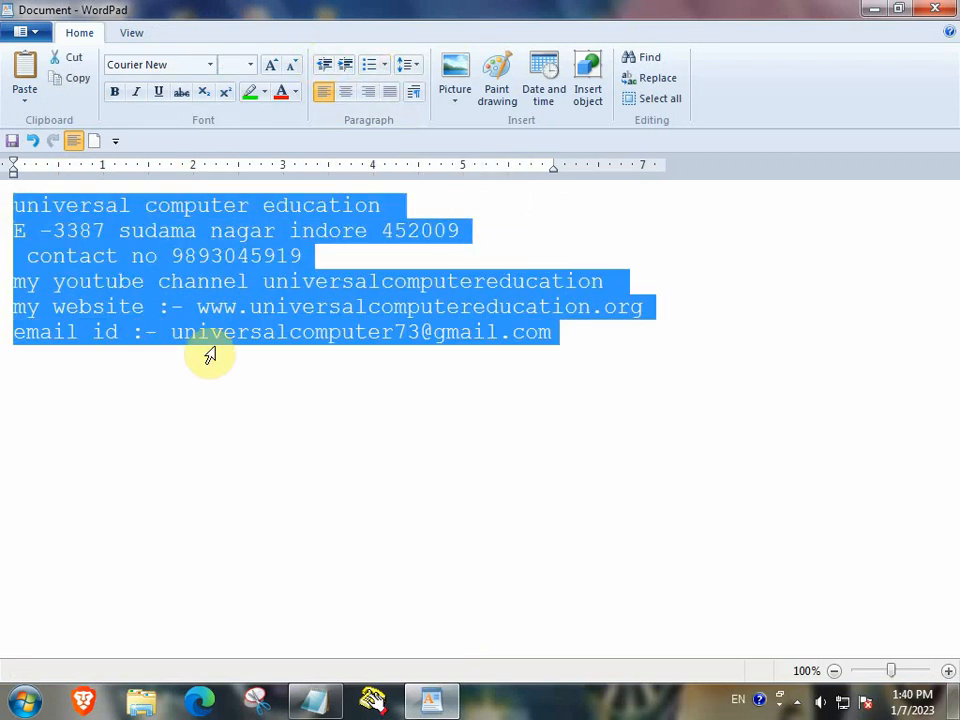
click(343, 72)
click(343, 72)
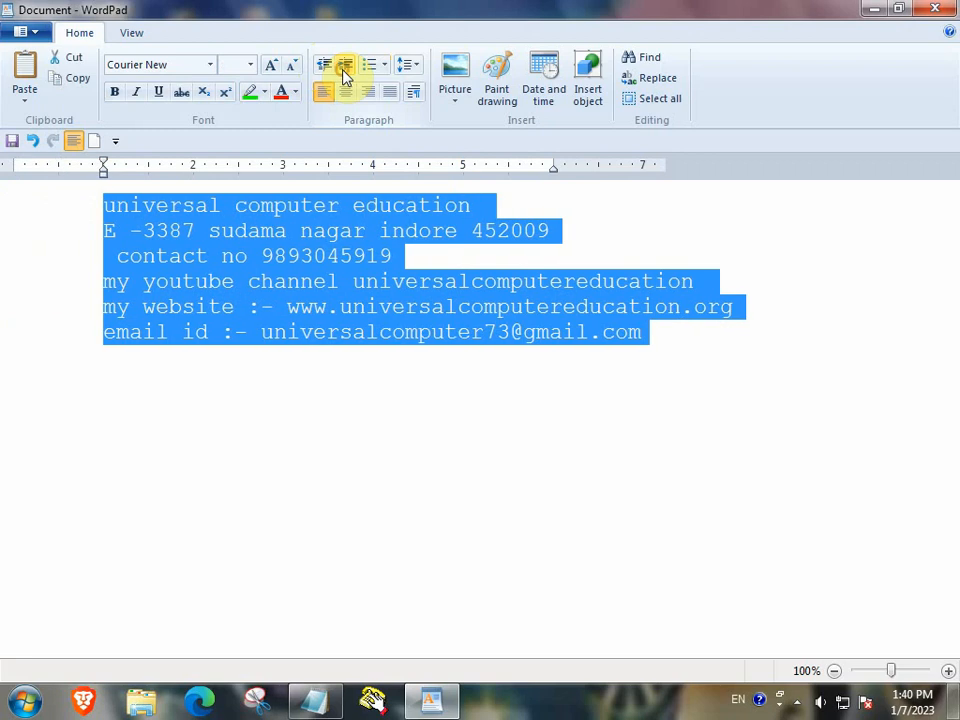
click(343, 72)
click(343, 72)
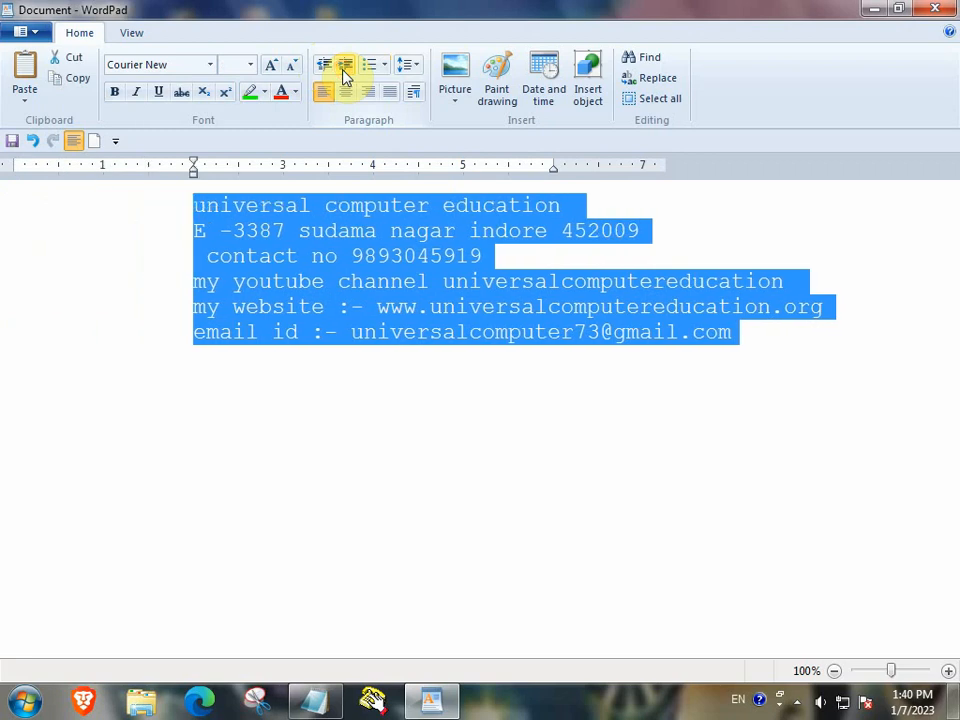
click(343, 72)
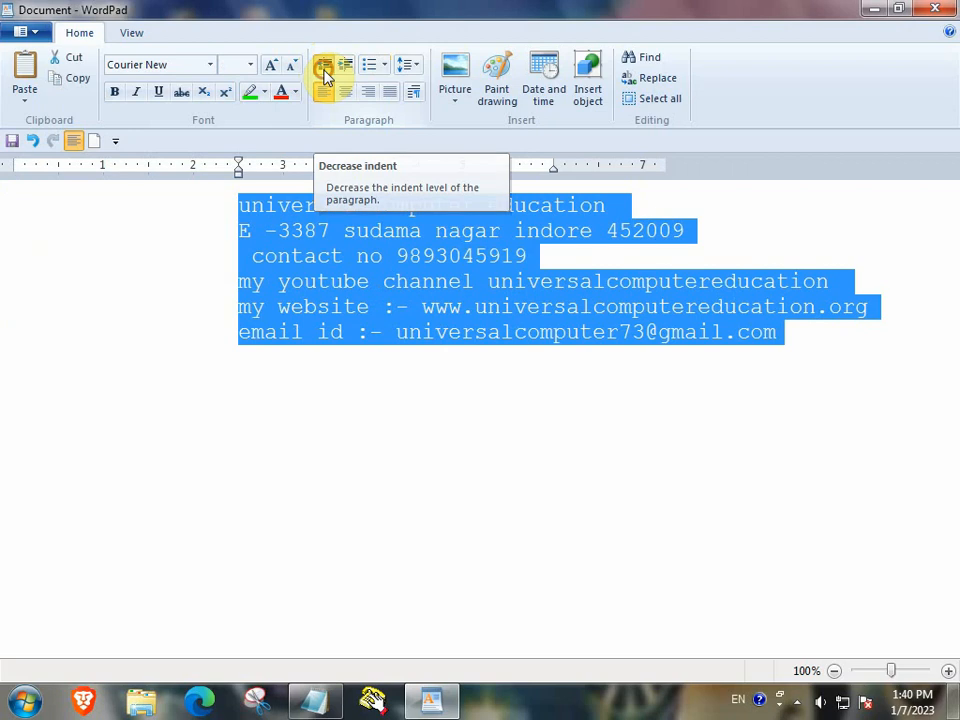
Step: Decrease the indent of the six lines by two levels and deselect them
click(323, 72)
click(323, 72)
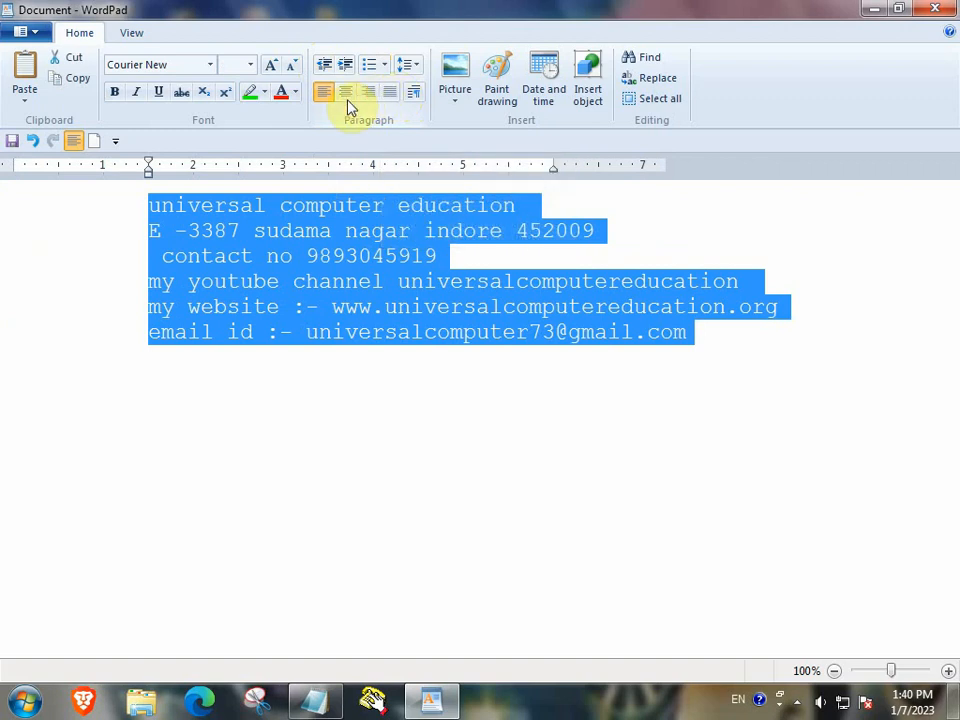
click(570, 308)
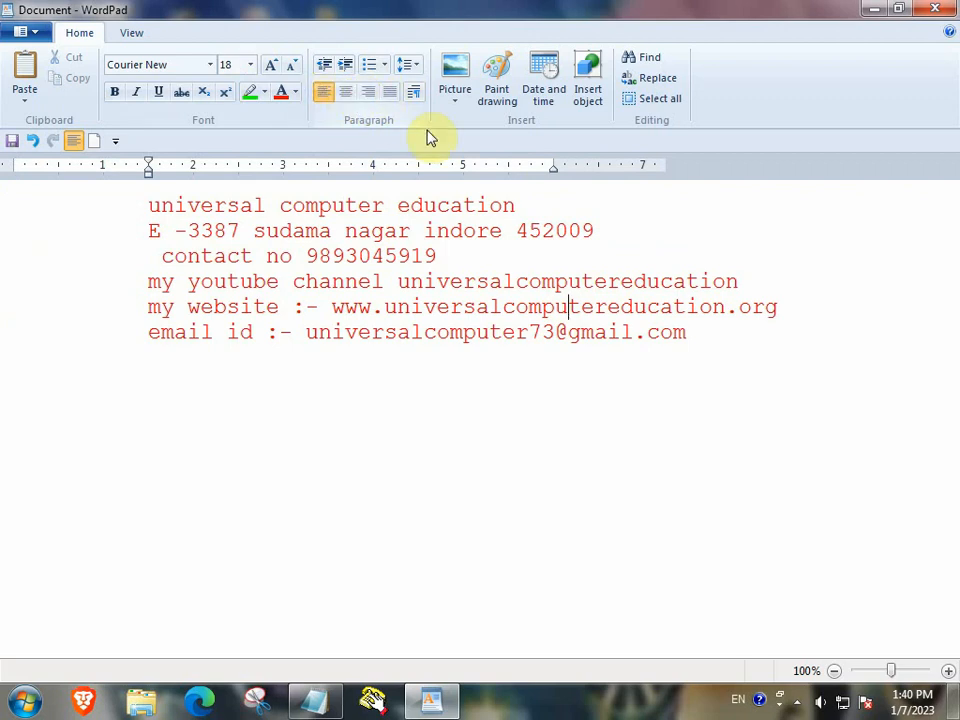
Step: Try to right-align the contact number line
double_click(420, 256)
click(365, 98)
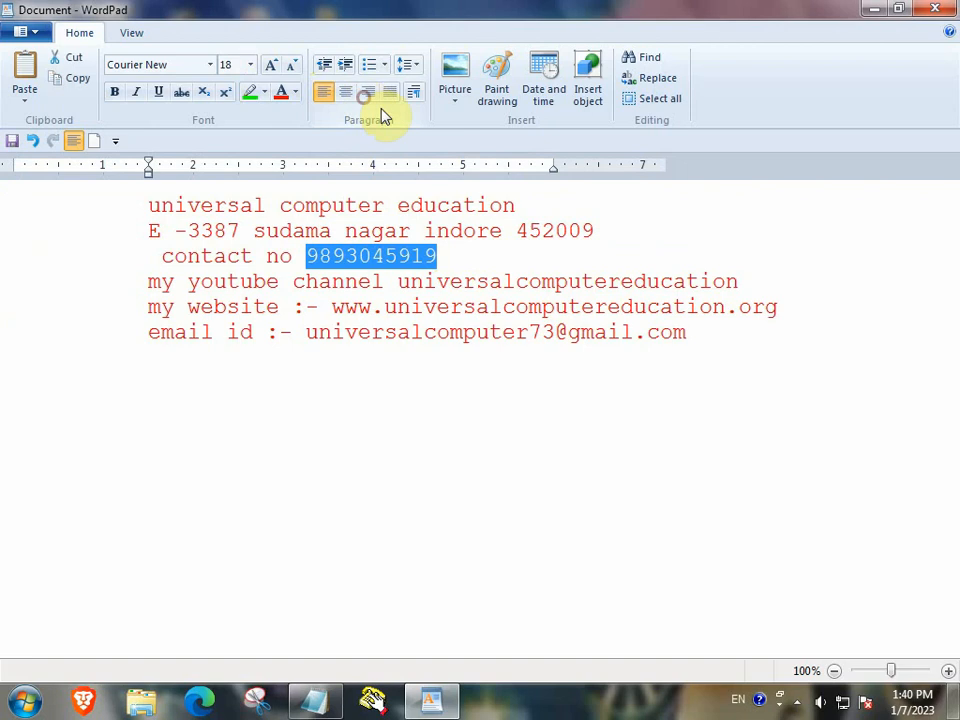
drag(413, 343, 381, 343)
Step: Insert two blank lines after the first line "universal computer education"
click(478, 246)
click(528, 206)
double_click(526, 205)
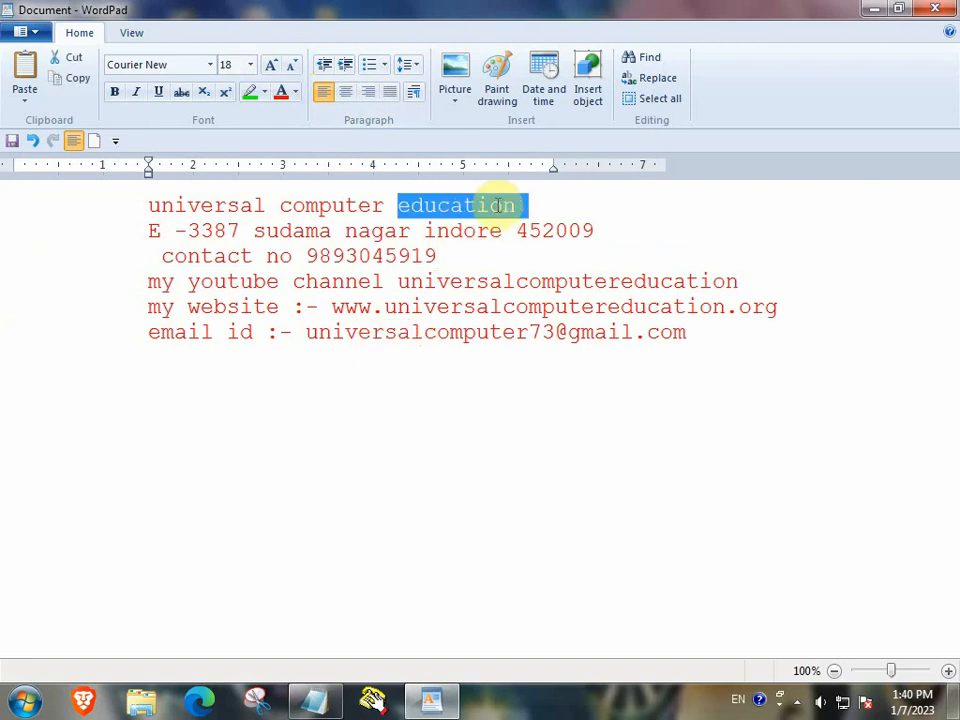
click(530, 205)
key(Return)
key(Return)
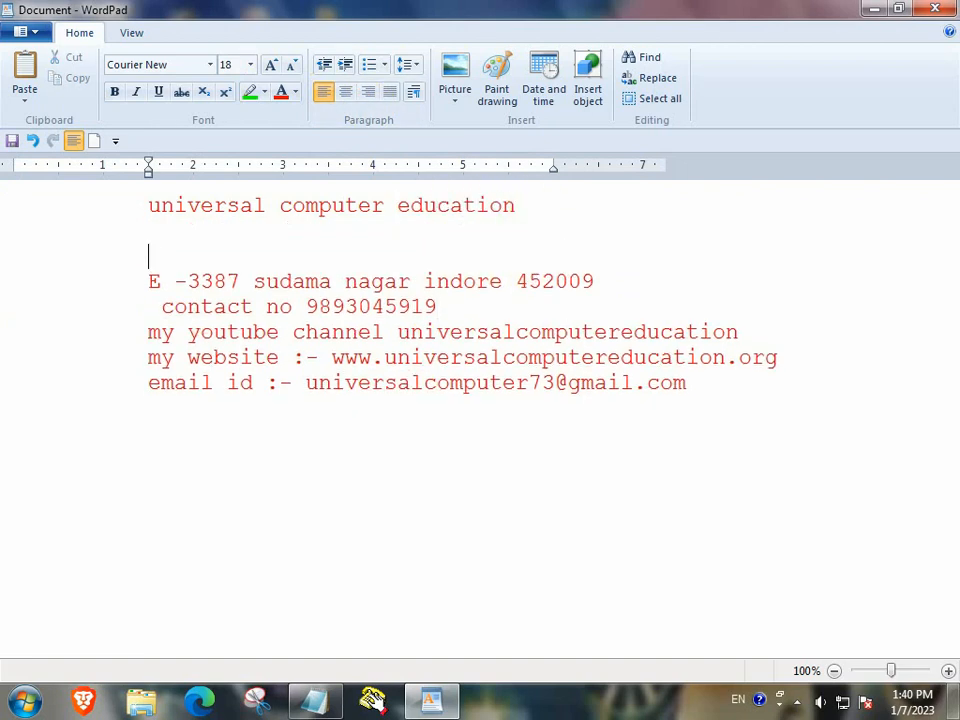
drag(528, 205, 240, 189)
click(253, 212)
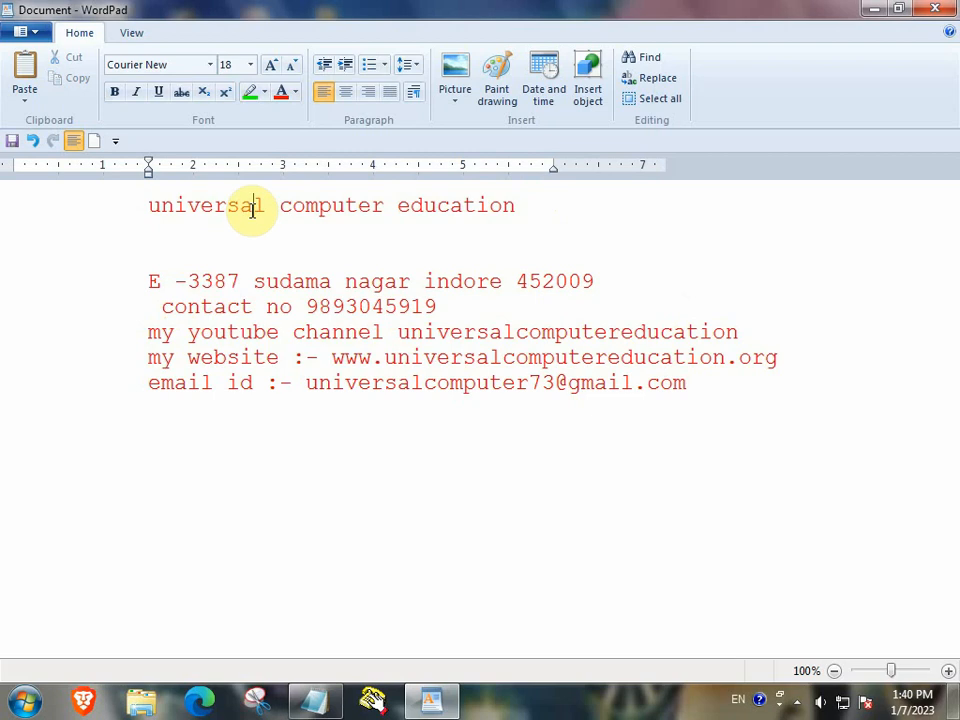
click(116, 141)
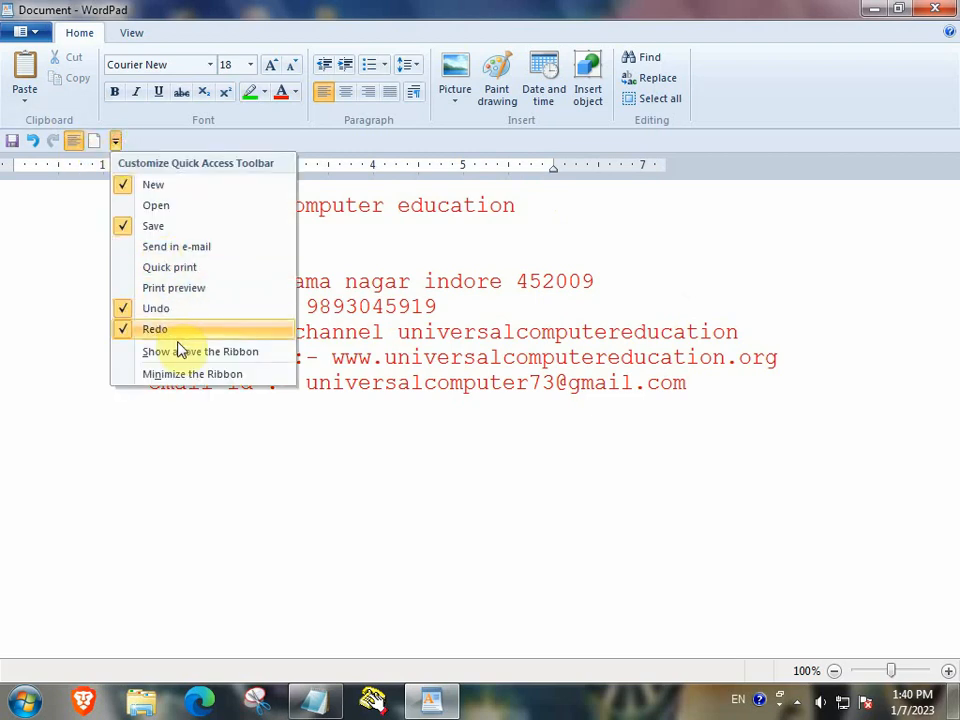
click(358, 110)
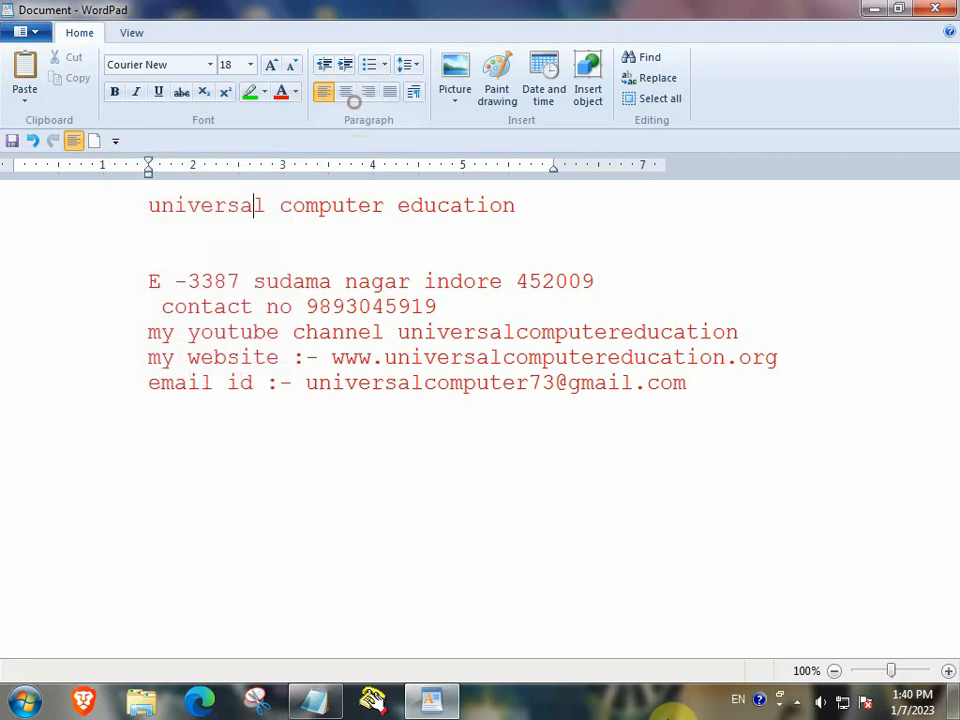
click(798, 706)
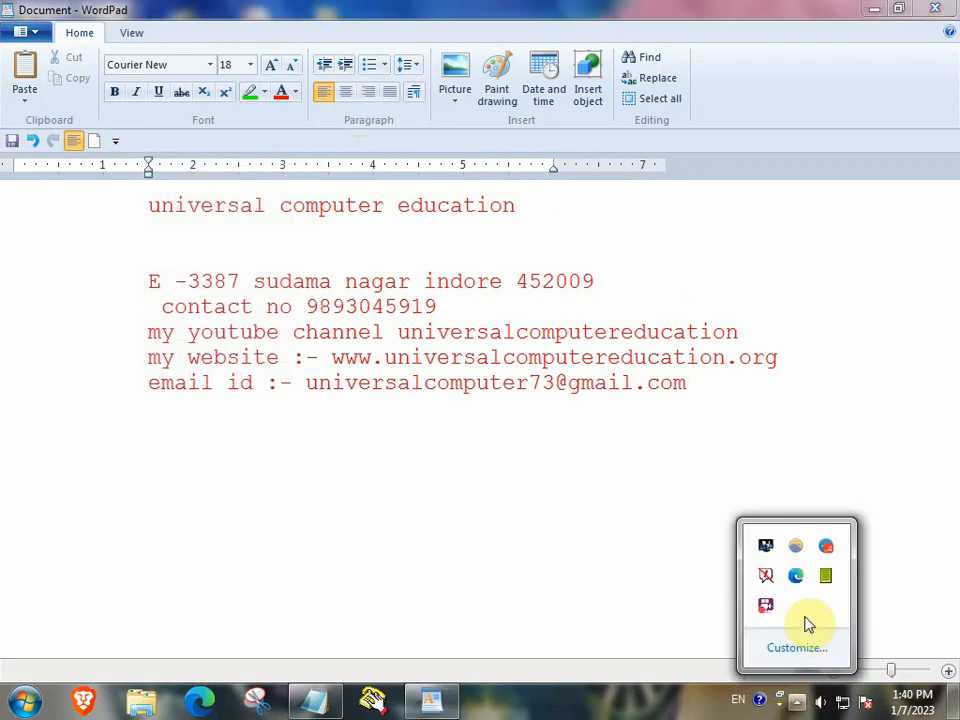
right_click(765, 605)
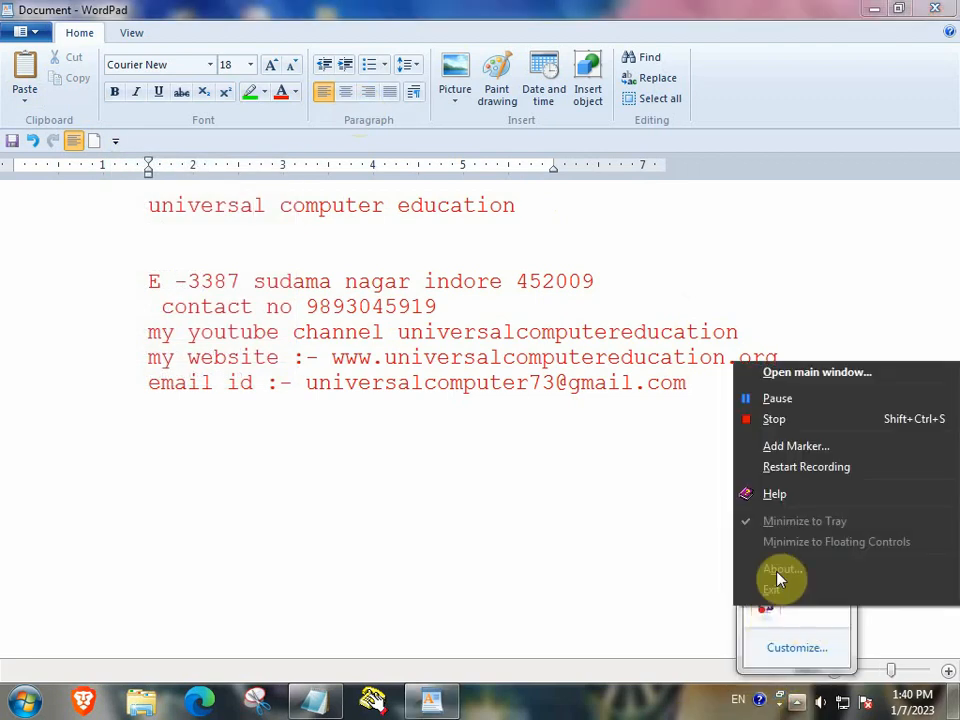
click(826, 404)
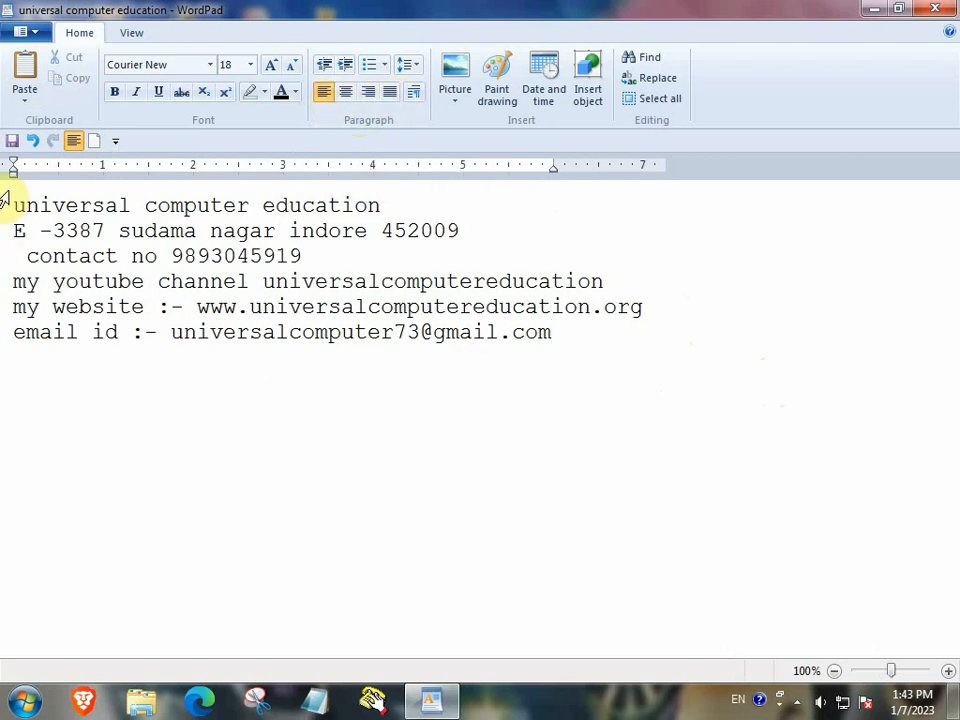
Step: Centre all six lines and shift their indent in by three levels and back out by one
drag(3, 200, 140, 347)
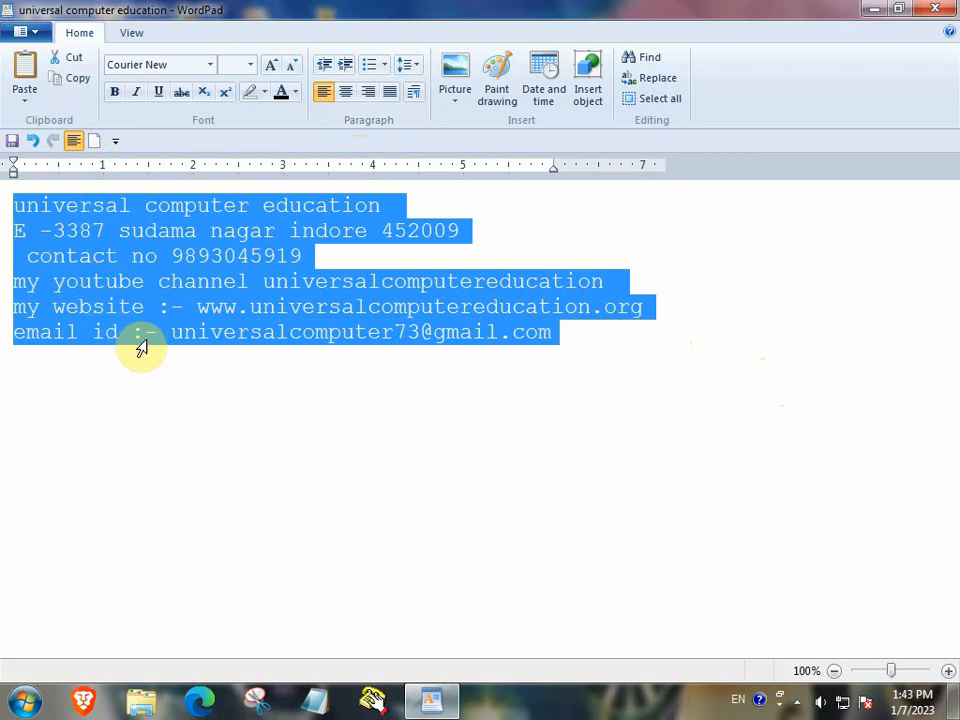
click(347, 94)
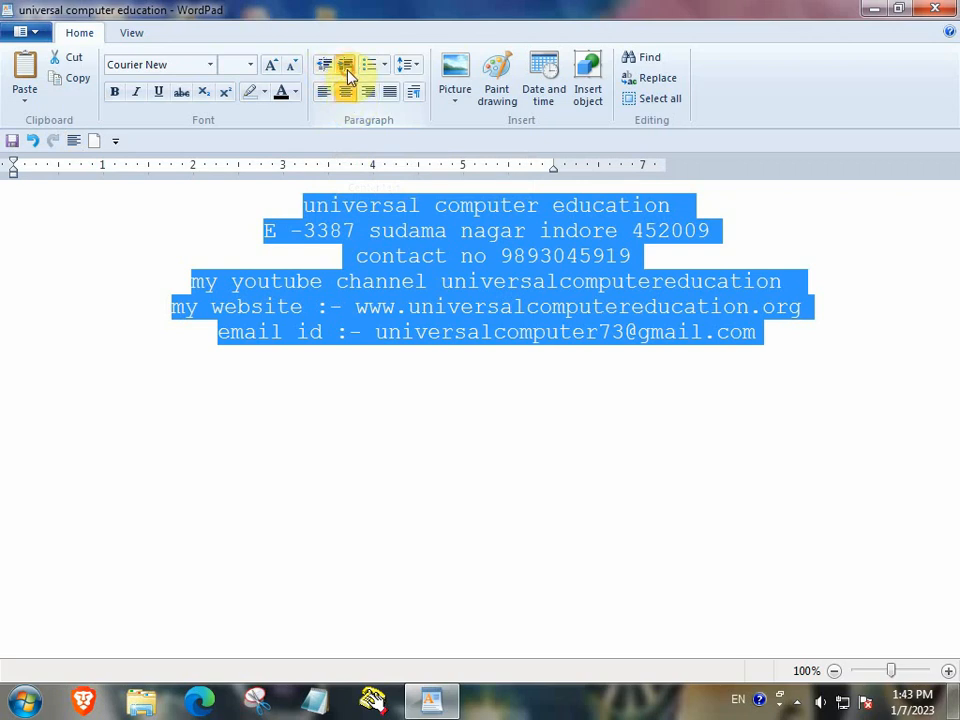
click(349, 76)
click(349, 76)
click(349, 76)
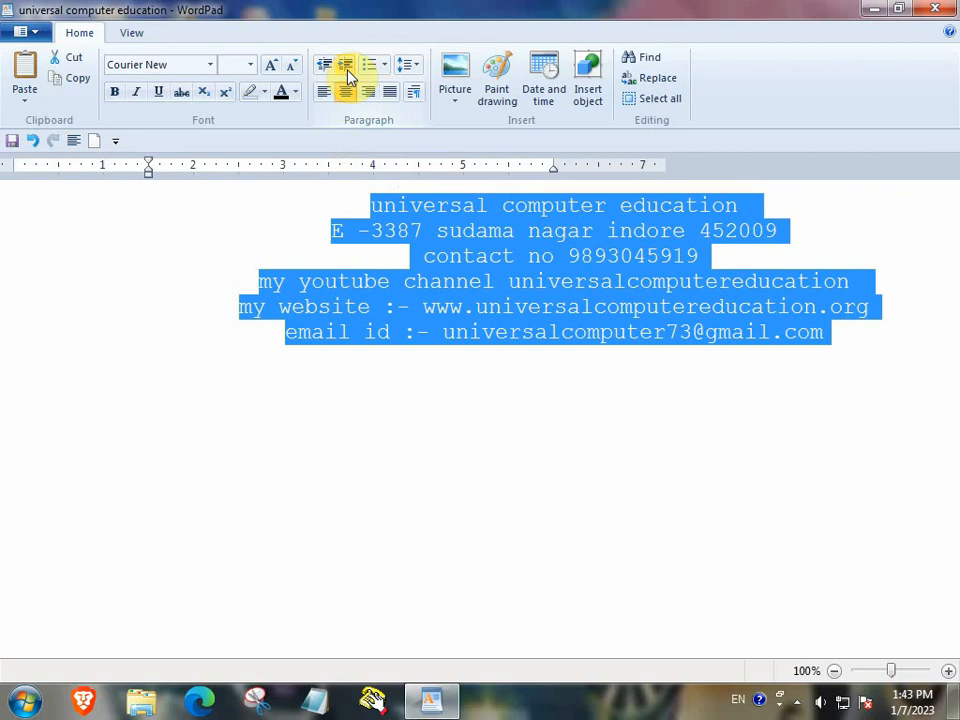
click(330, 66)
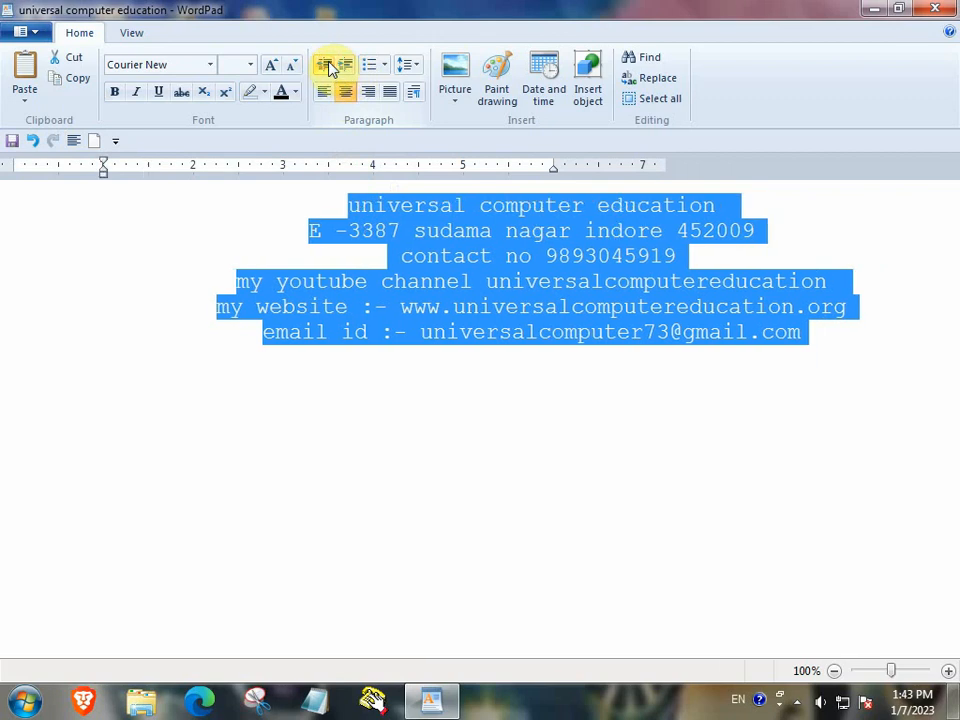
click(437, 498)
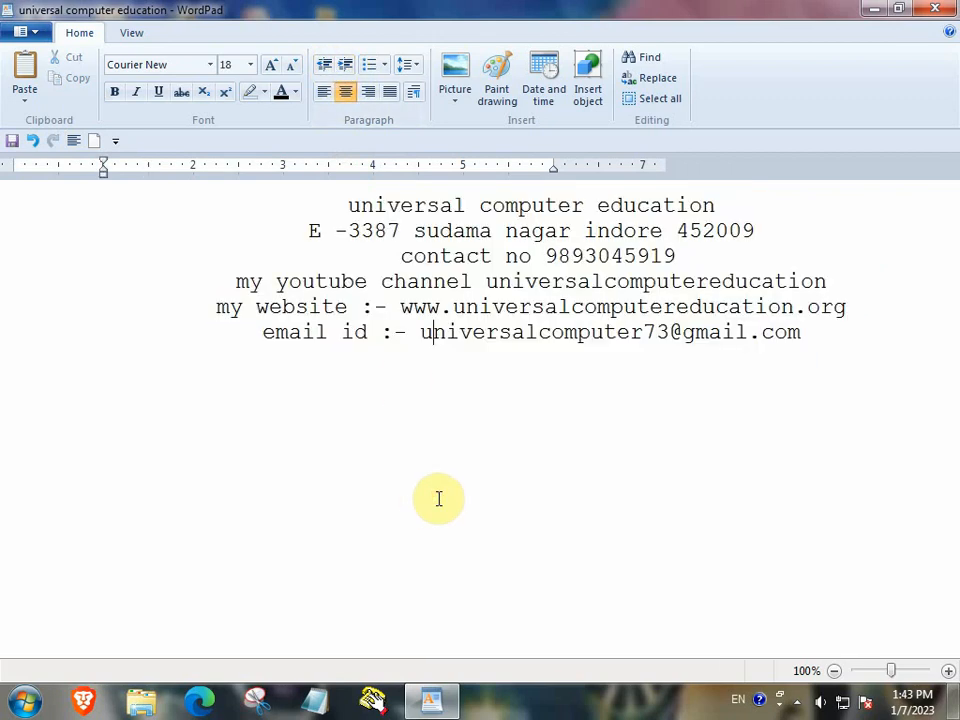
Step: Undo the alignment, indent and font size changes on the six lines, then deselect them
key(ctrl+z)
key(ctrl+z)
key(ctrl+z)
key(ctrl+z)
key(ctrl+z)
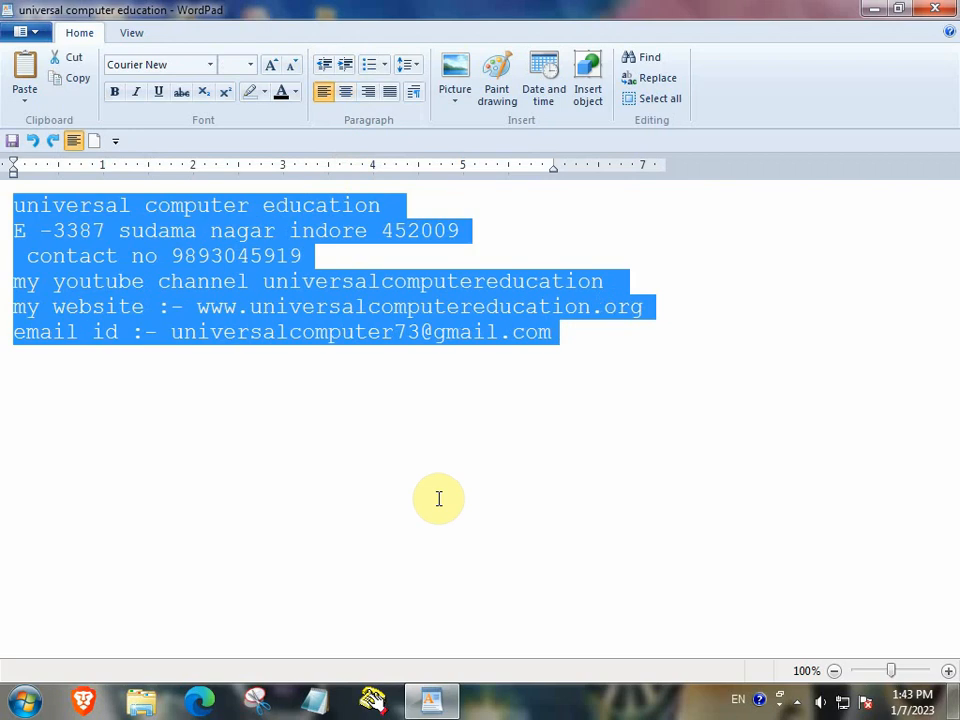
key(ctrl+z)
click(438, 498)
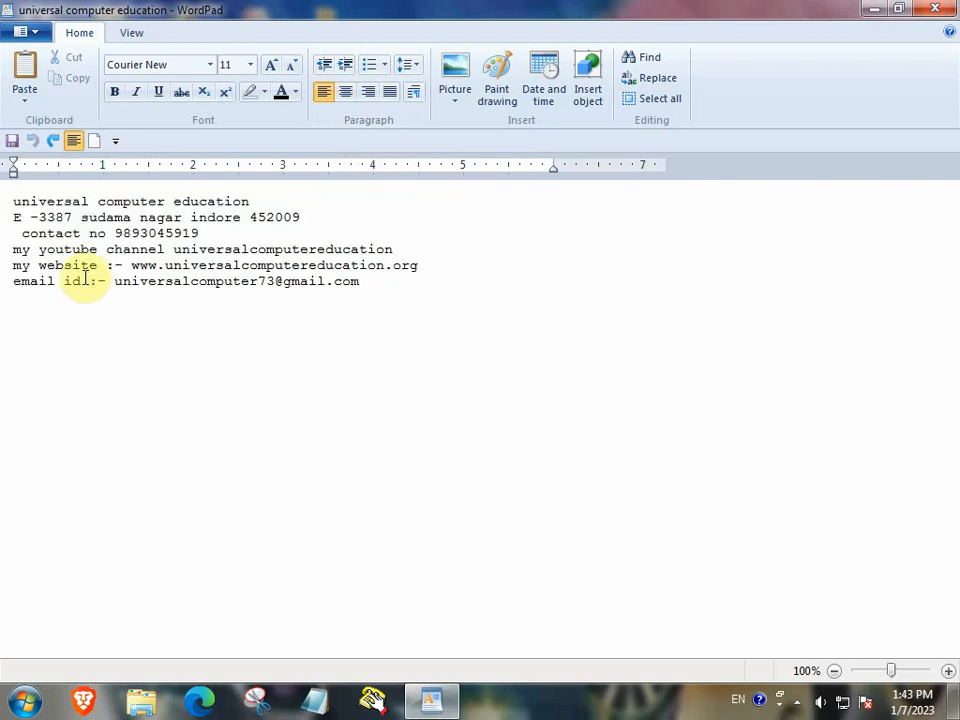
Step: Select all six lines and increase their indent by five levels
click(11, 200)
drag(12, 210, 171, 311)
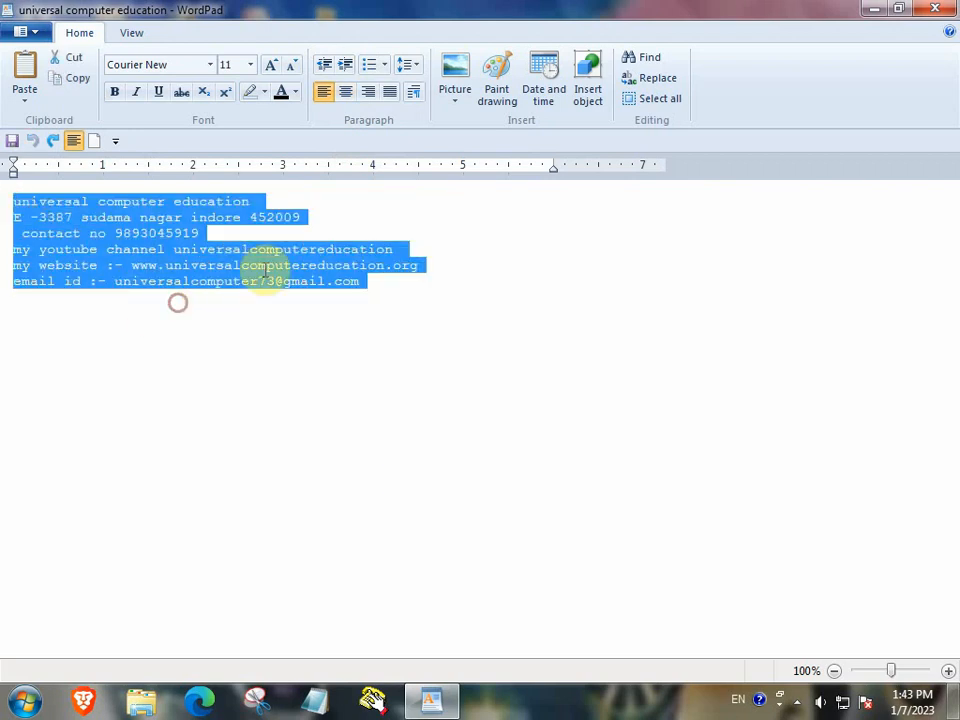
click(348, 66)
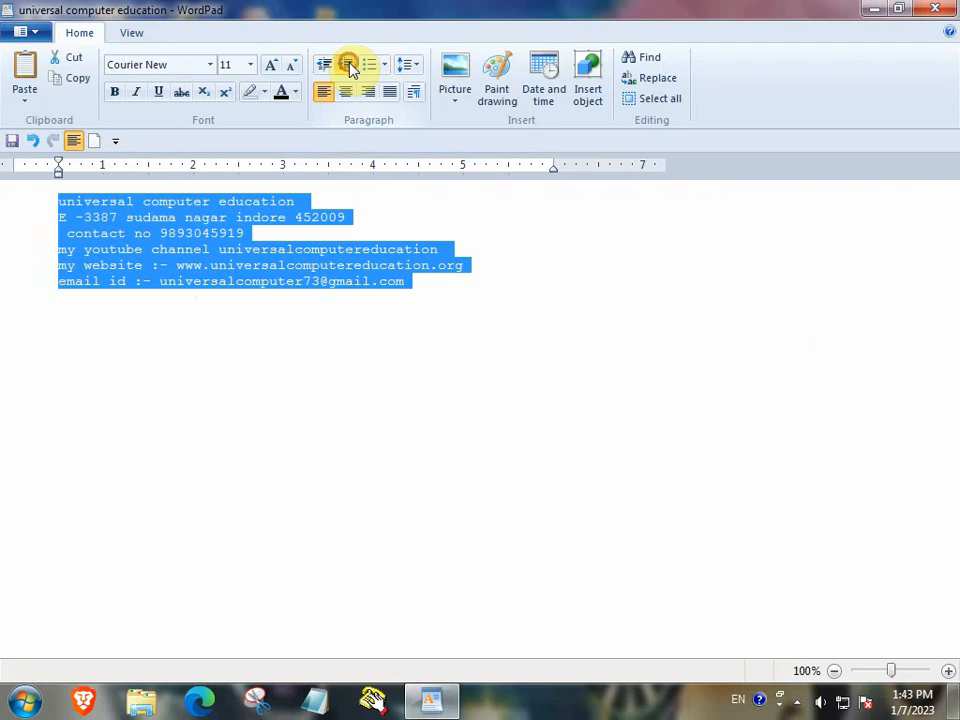
click(348, 66)
click(348, 66)
click(348, 66)
click(348, 66)
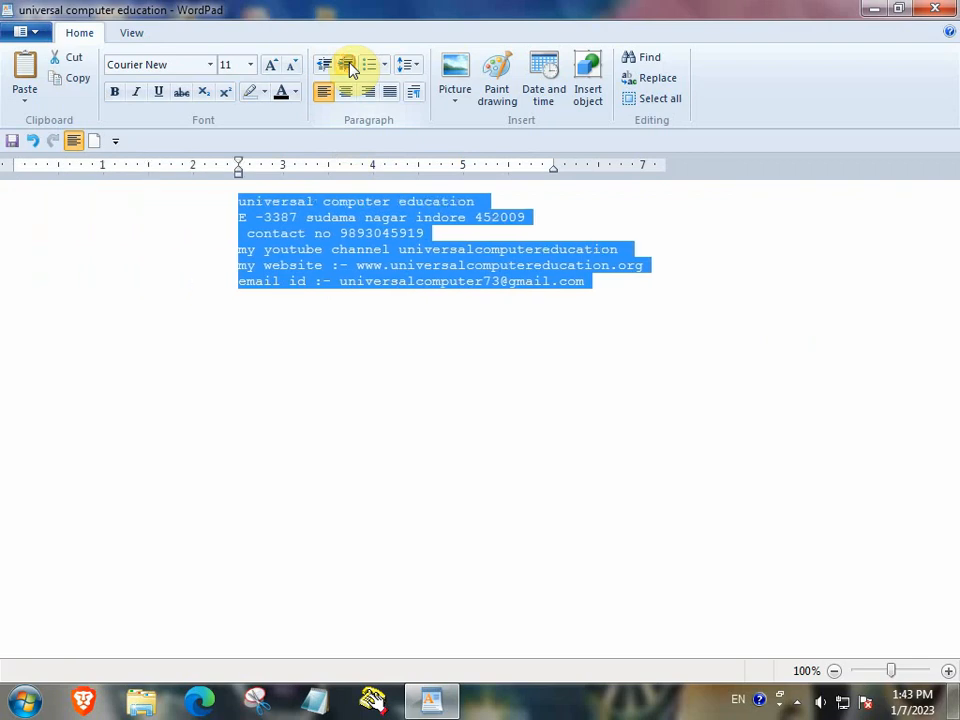
Step: Decrease the indent of the selected lines by four levels
click(326, 66)
click(326, 66)
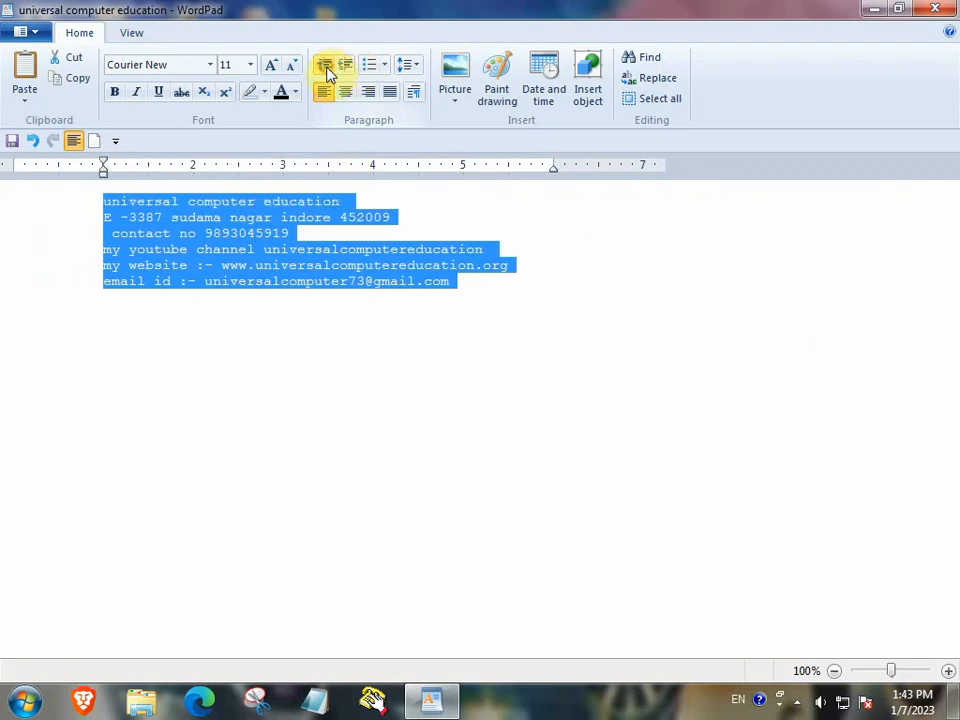
click(326, 66)
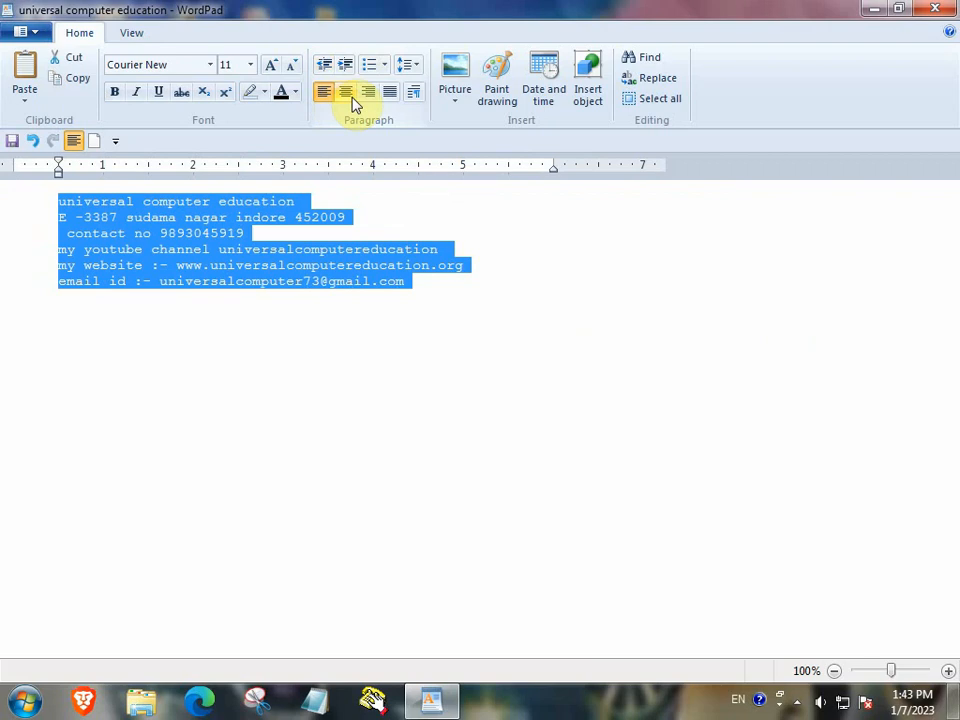
Step: Demonstrate centre and right alignment on the six lines and return them to left alignment
click(350, 97)
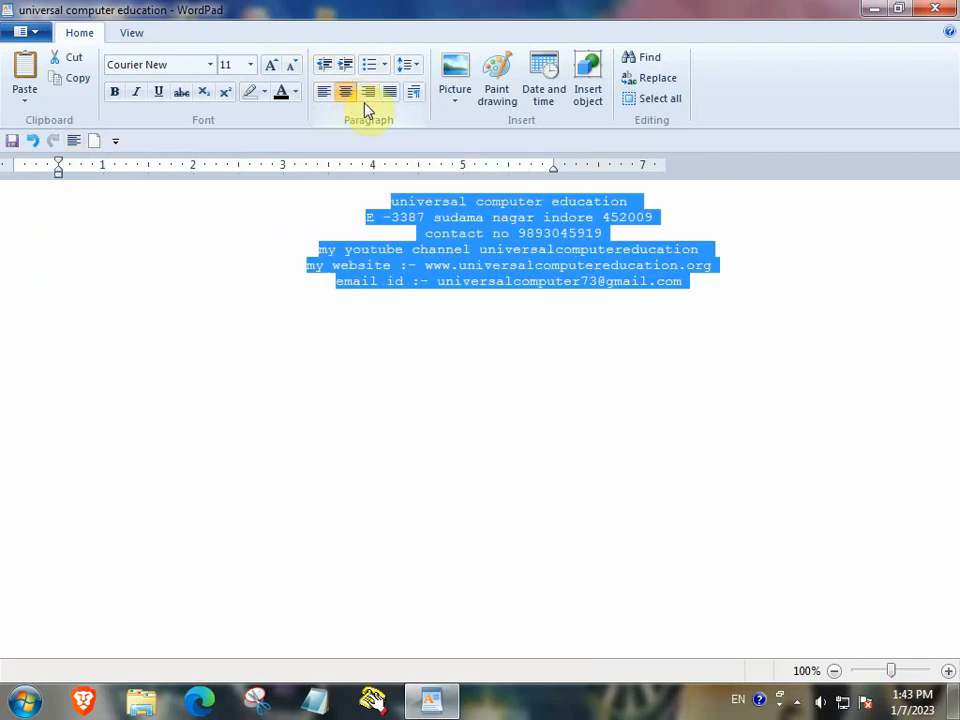
click(367, 95)
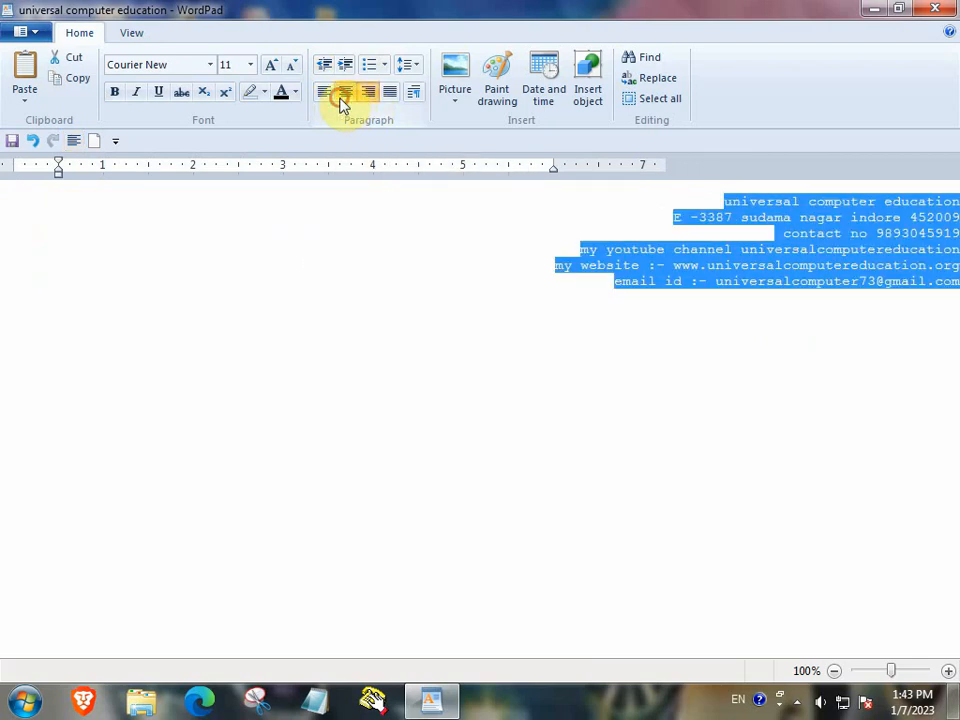
click(344, 95)
click(320, 97)
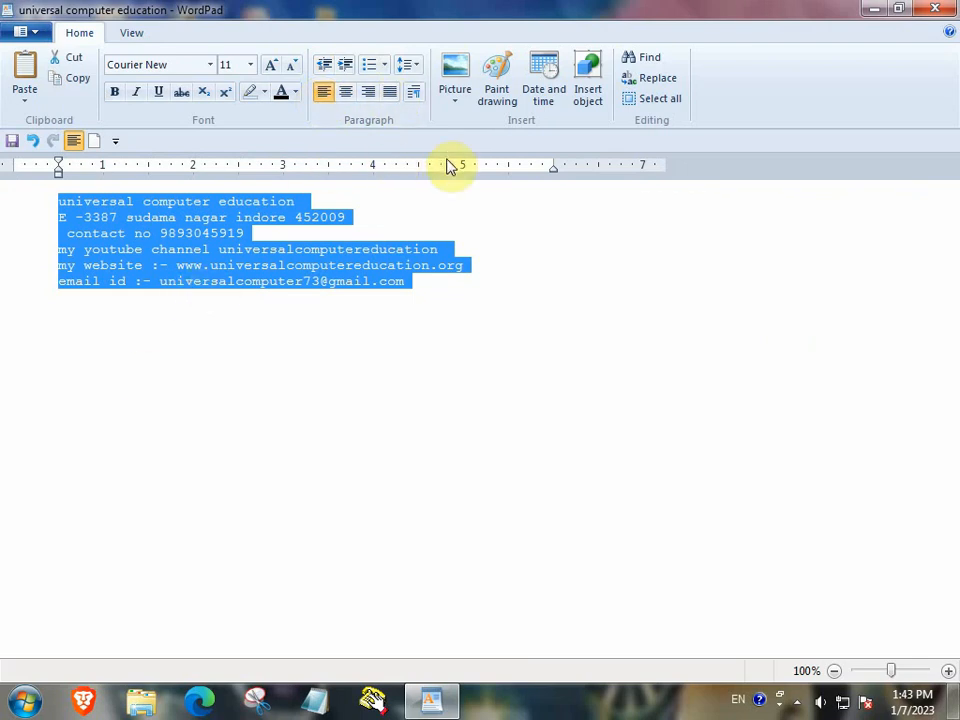
Step: Apply justified alignment to the six lines, comparing it with right alignment
click(389, 93)
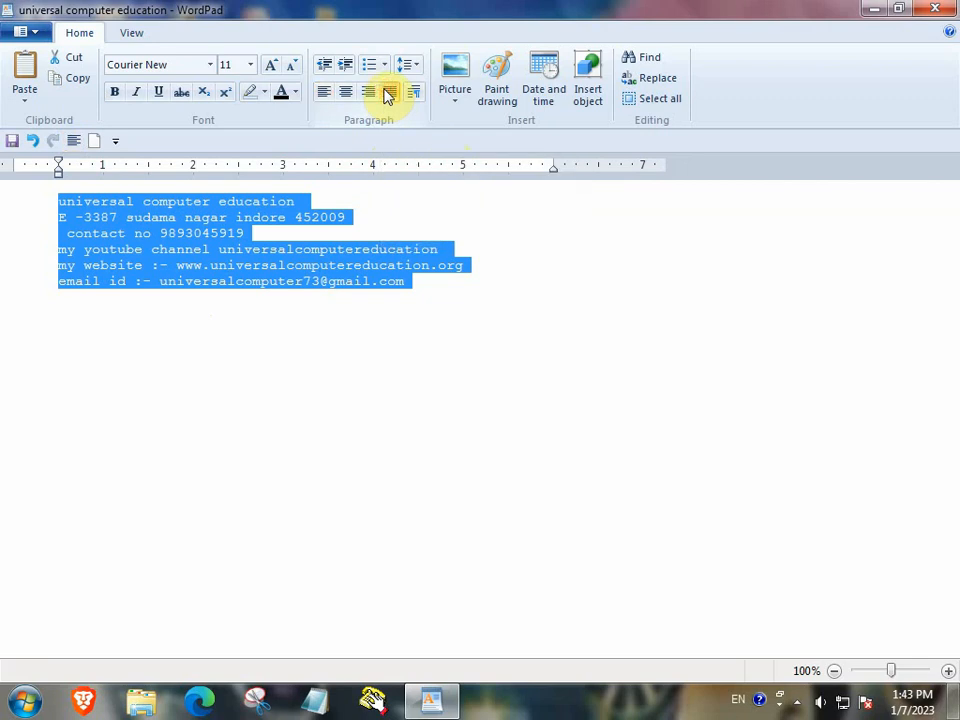
click(367, 93)
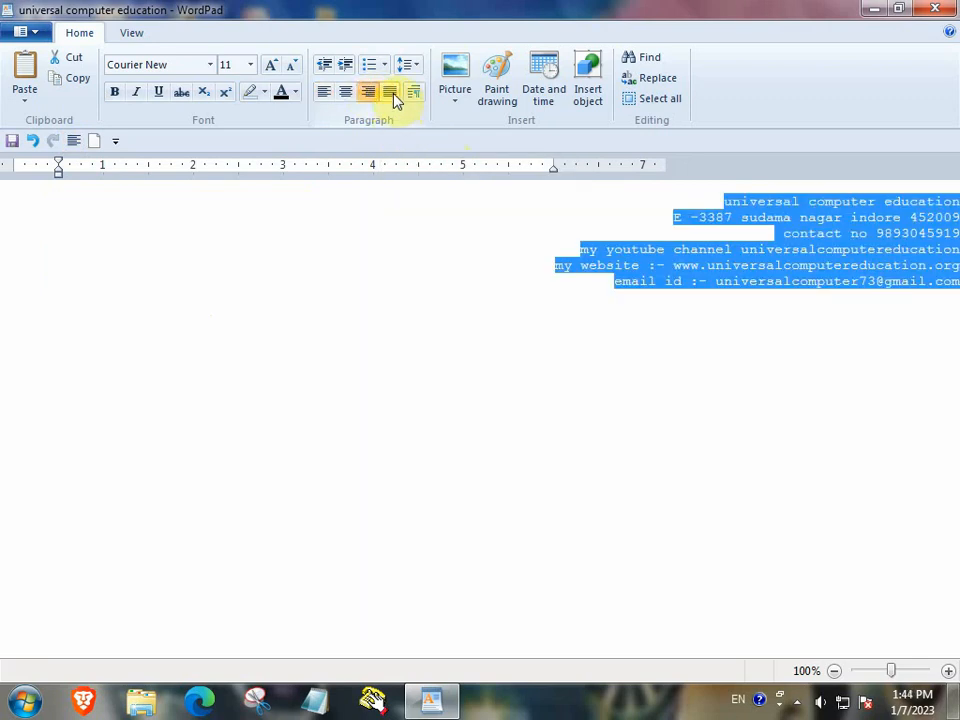
click(392, 94)
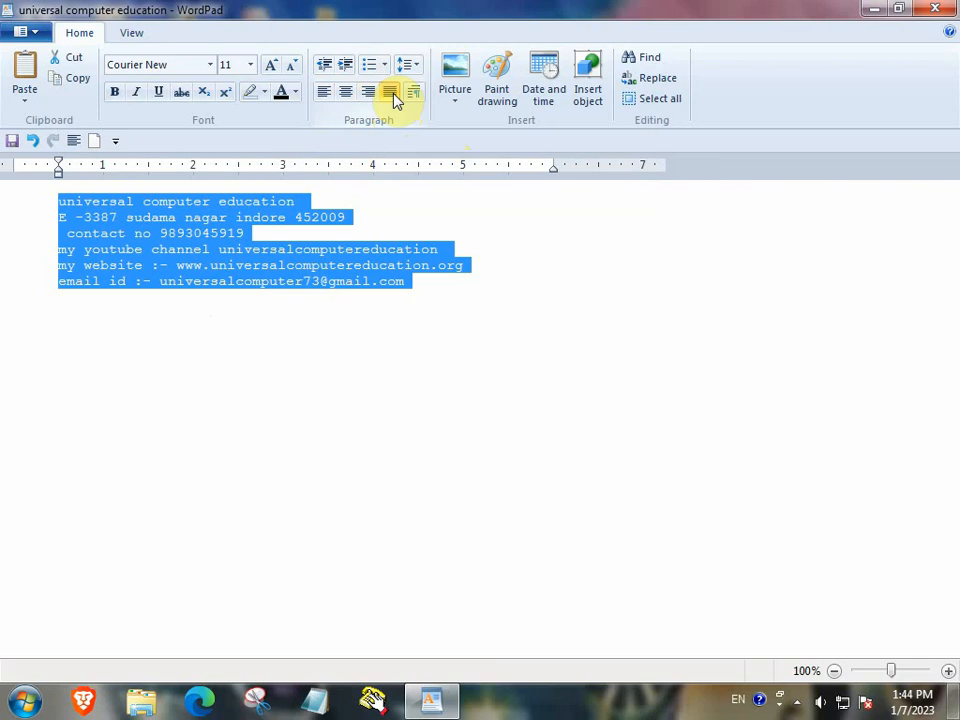
Step: Increase the indent of the six justified lines by two levels and deselect them
click(342, 68)
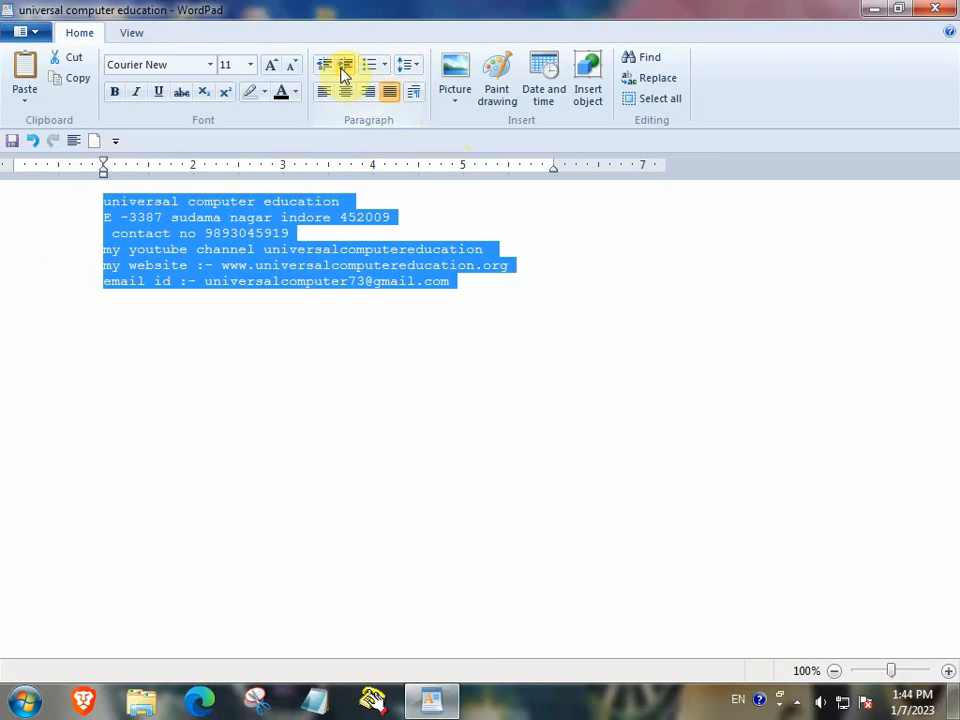
click(342, 68)
click(382, 360)
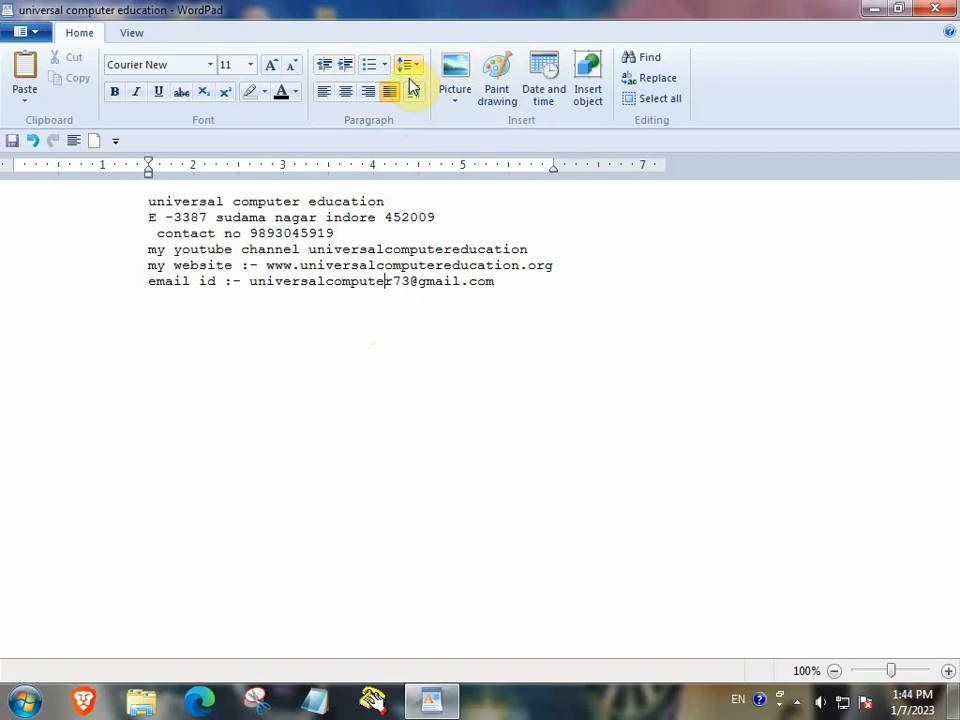
Step: Select the first line and number it with the upper-case Roman numeral list style
click(137, 206)
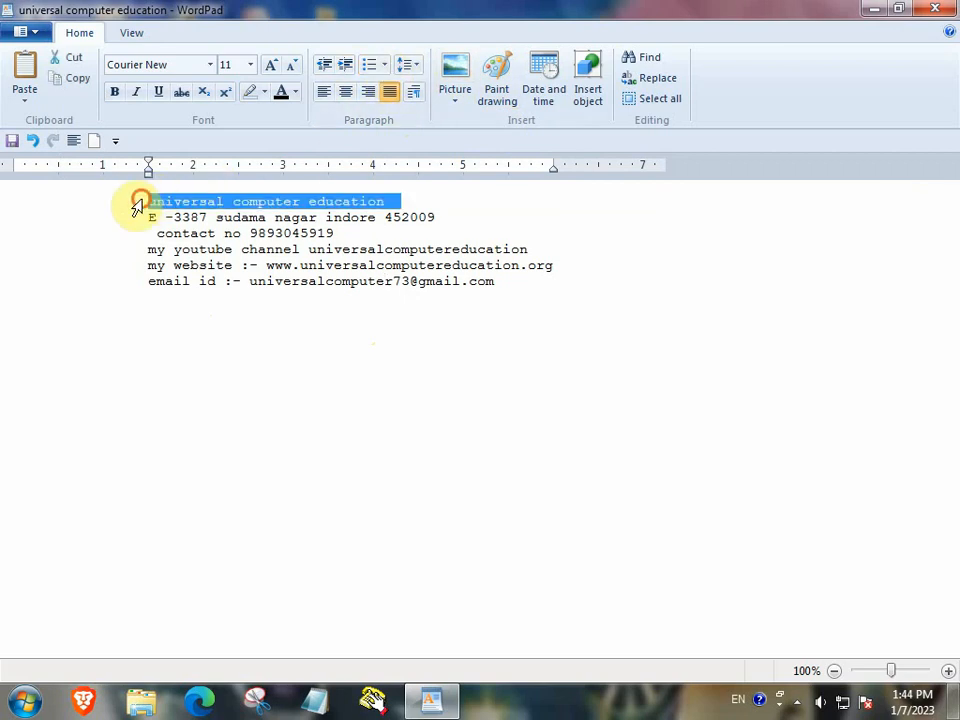
click(385, 66)
click(395, 120)
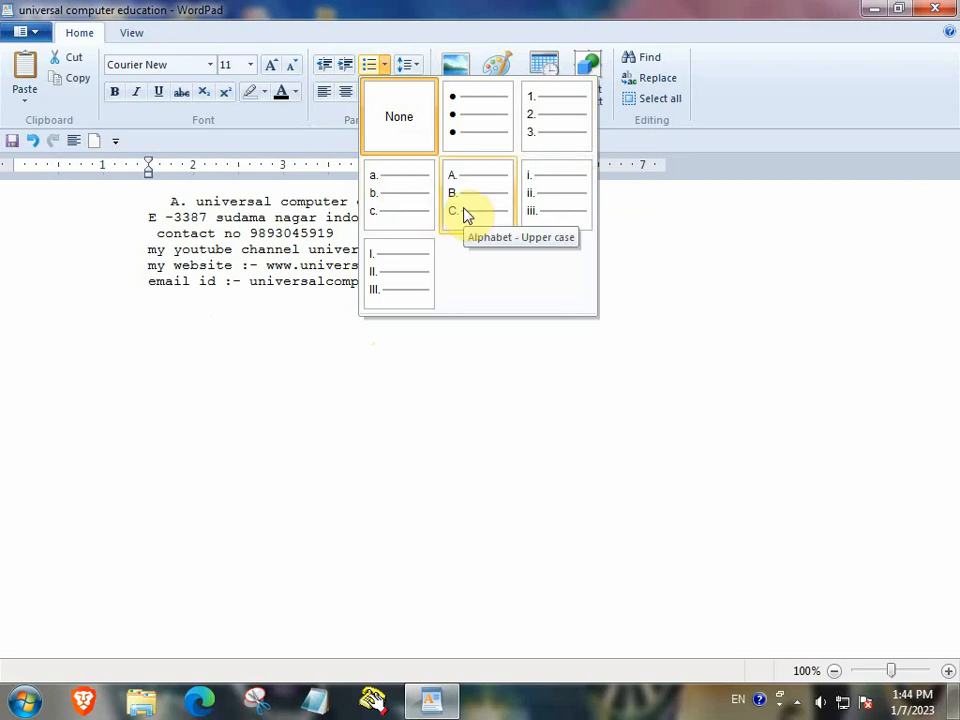
click(389, 286)
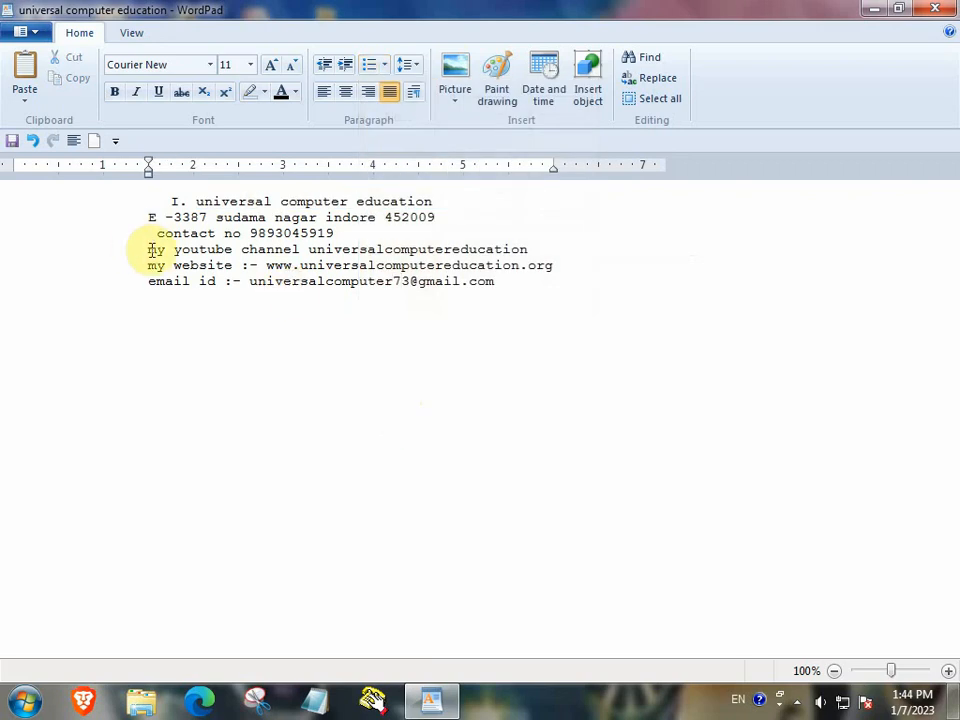
Step: Insert a blank line between the contact number line and the YouTube channel line
drag(149, 250, 282, 265)
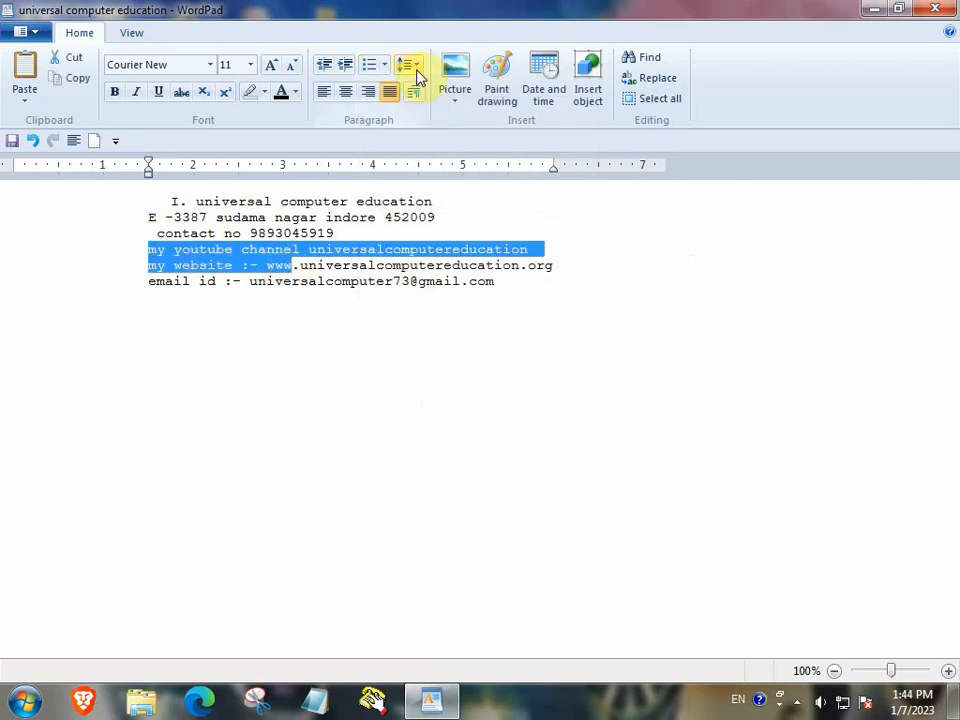
click(394, 358)
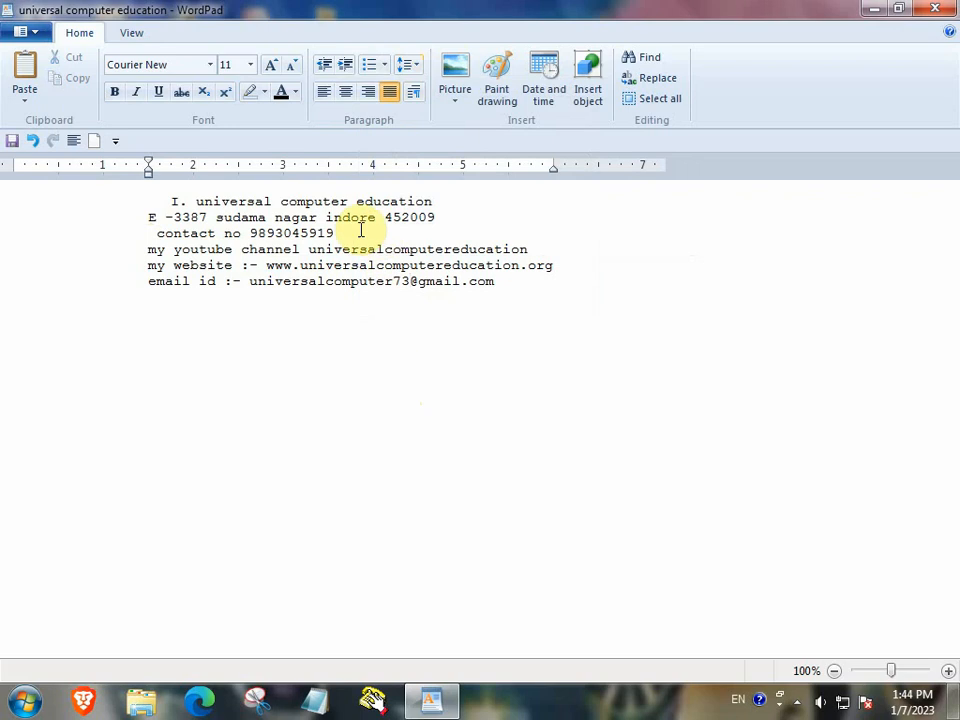
key(Return)
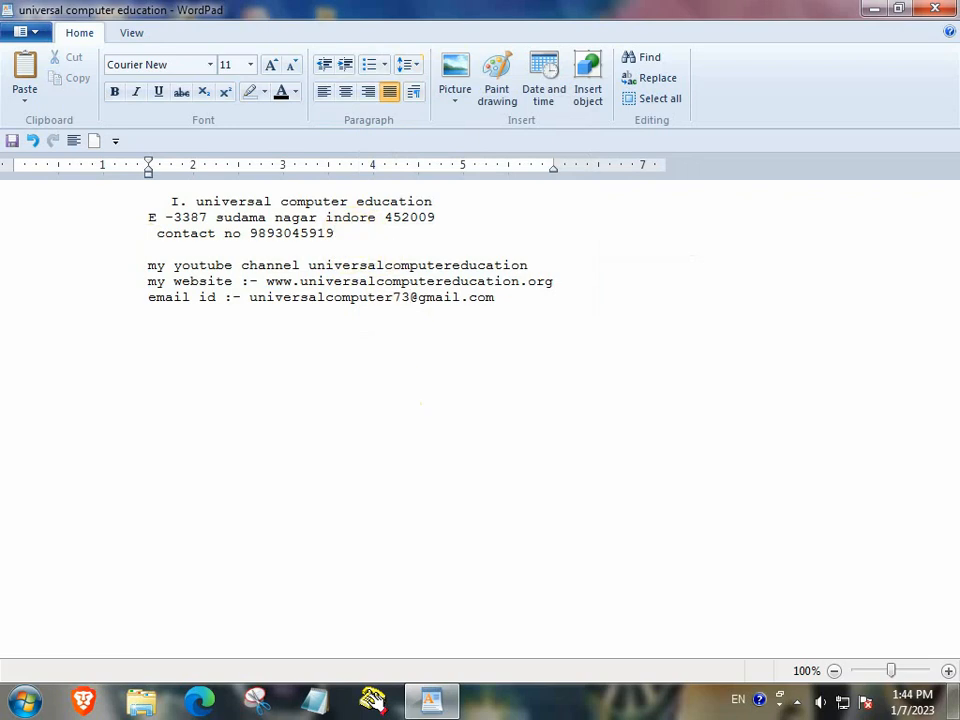
Step: Select the first three lines with the blank line below and apply line spacing of 1.15, 1.5 and finally 2
drag(152, 199, 193, 251)
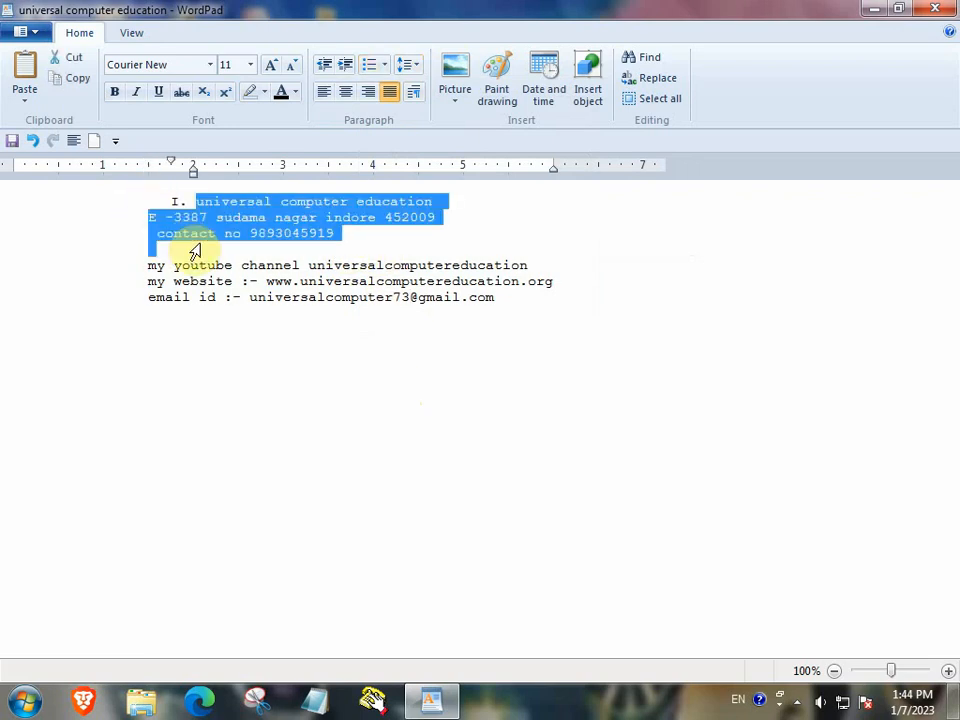
click(416, 72)
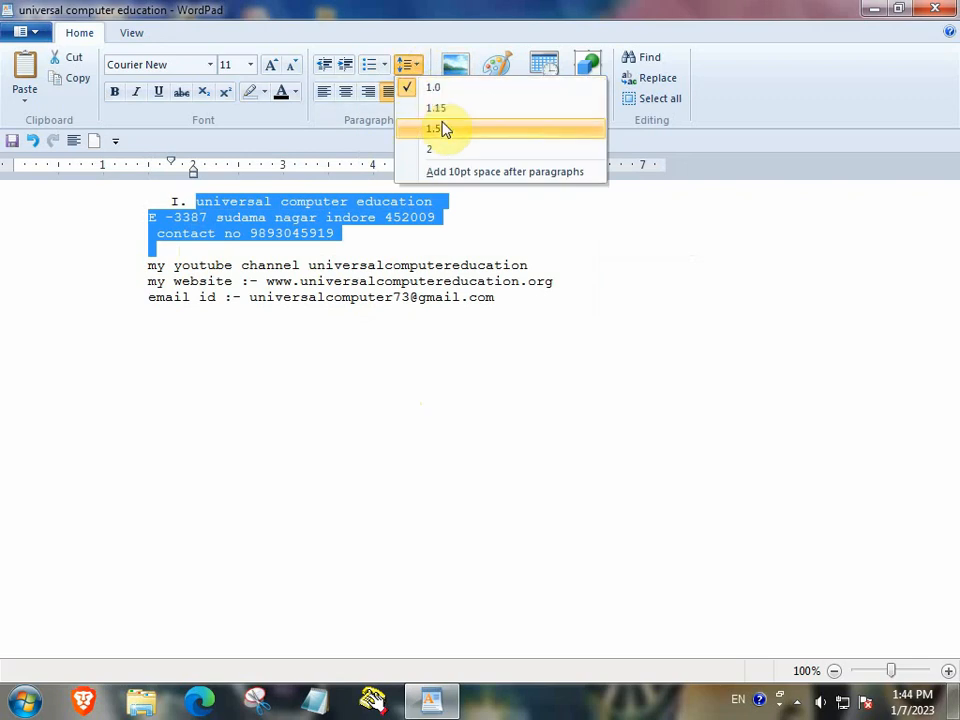
click(440, 108)
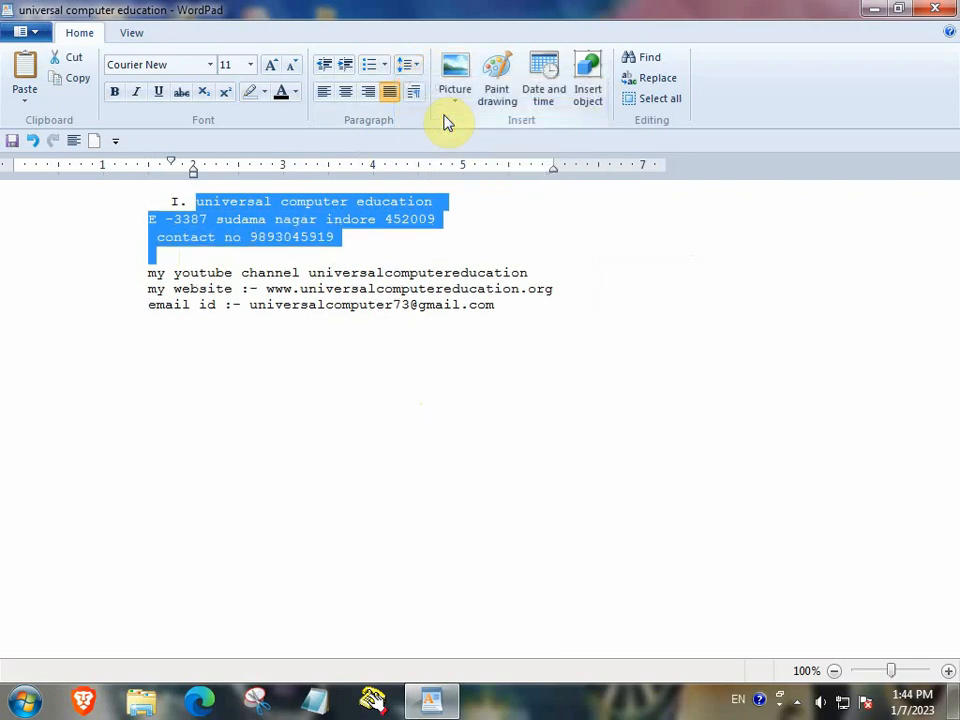
click(413, 70)
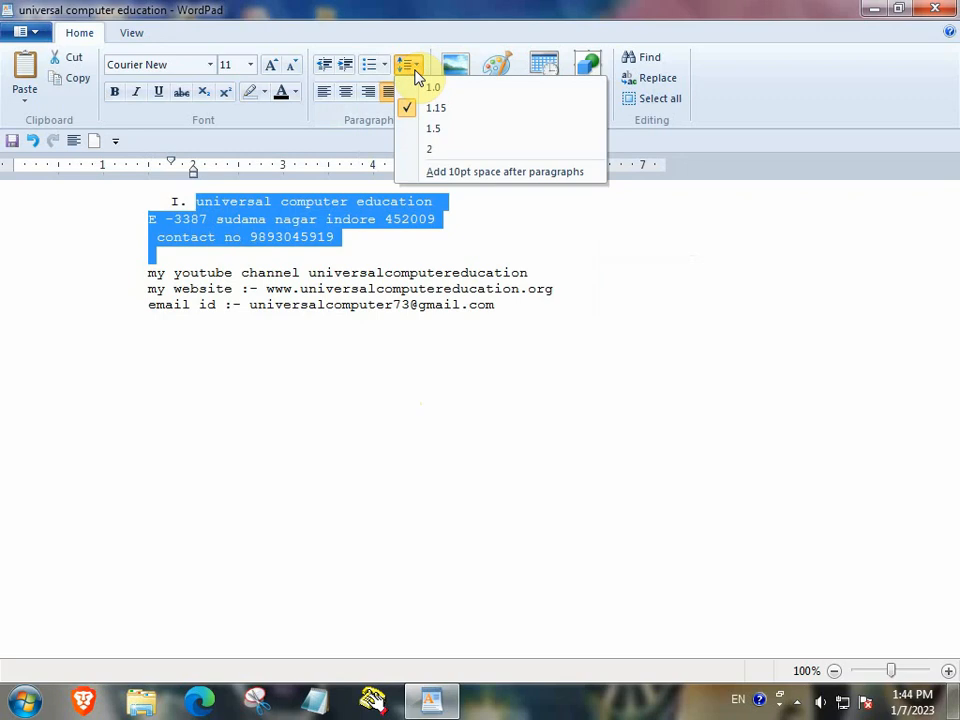
click(437, 130)
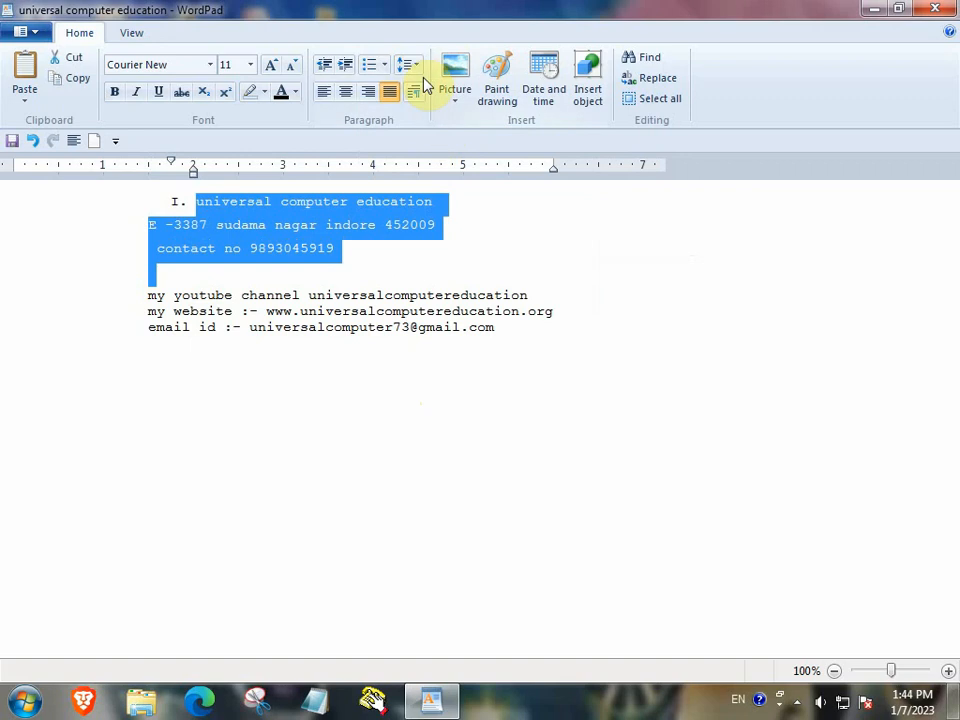
click(422, 66)
click(428, 171)
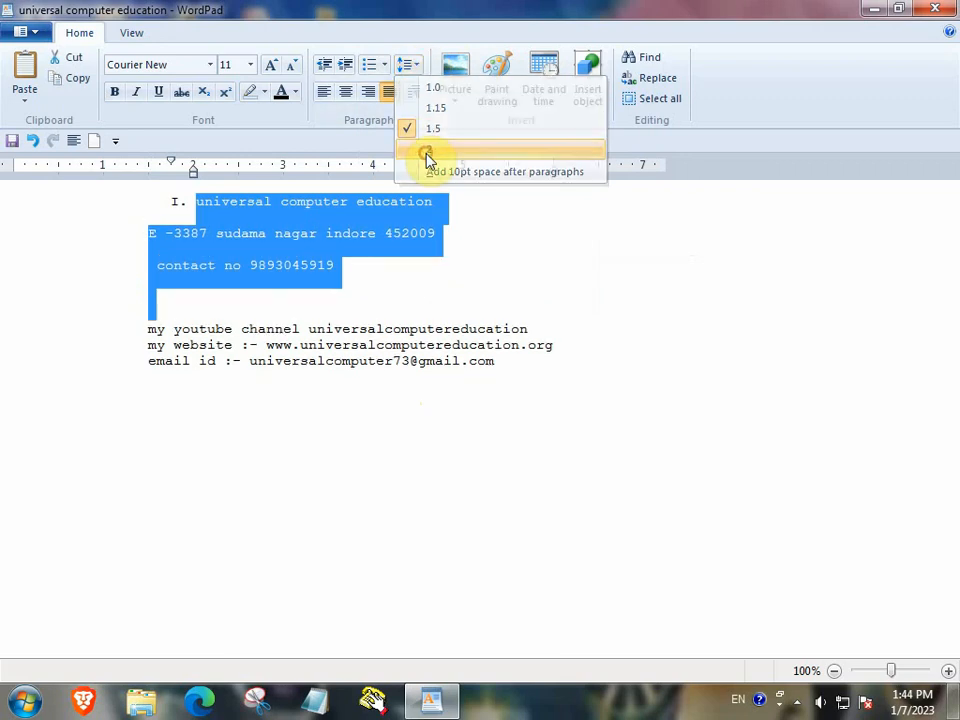
click(491, 510)
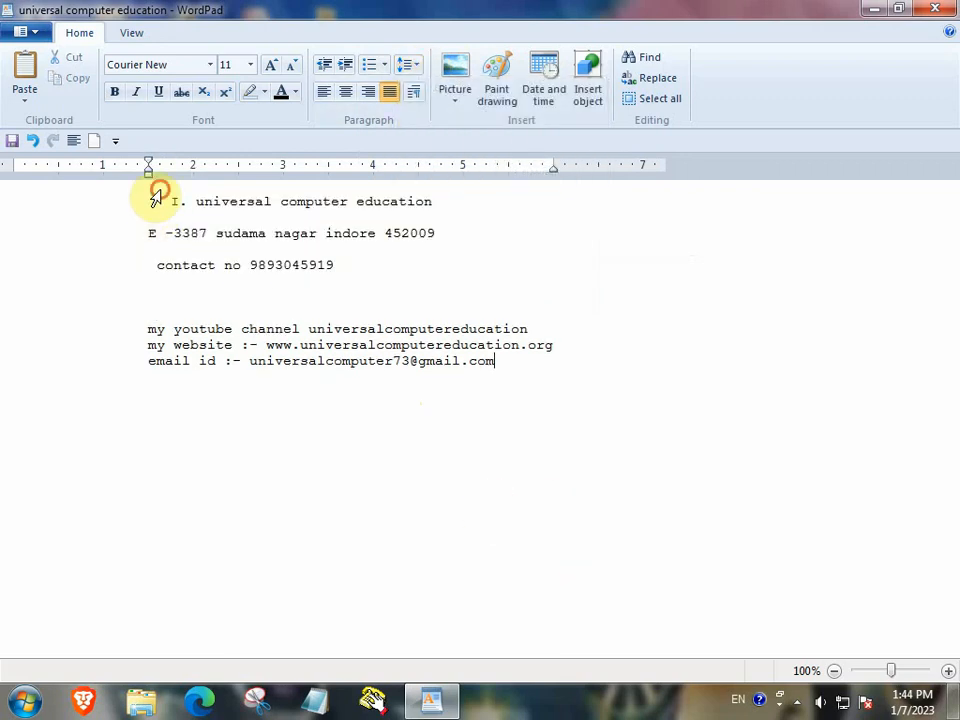
Step: Select the three double-spaced lines again and reset their line spacing to 1.0
drag(158, 196, 199, 290)
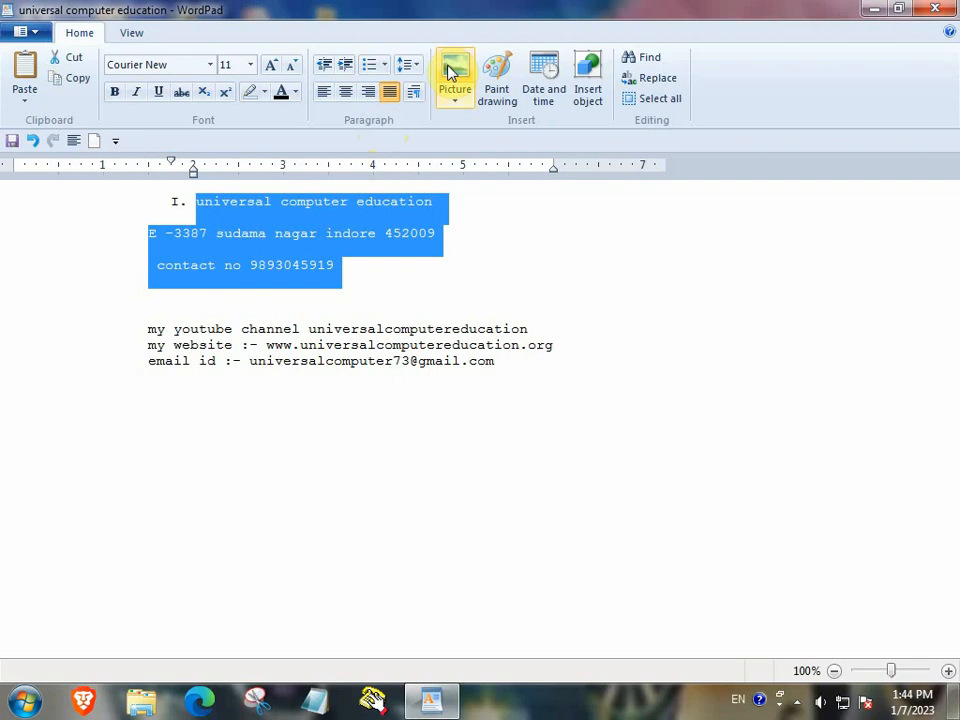
click(416, 64)
click(420, 86)
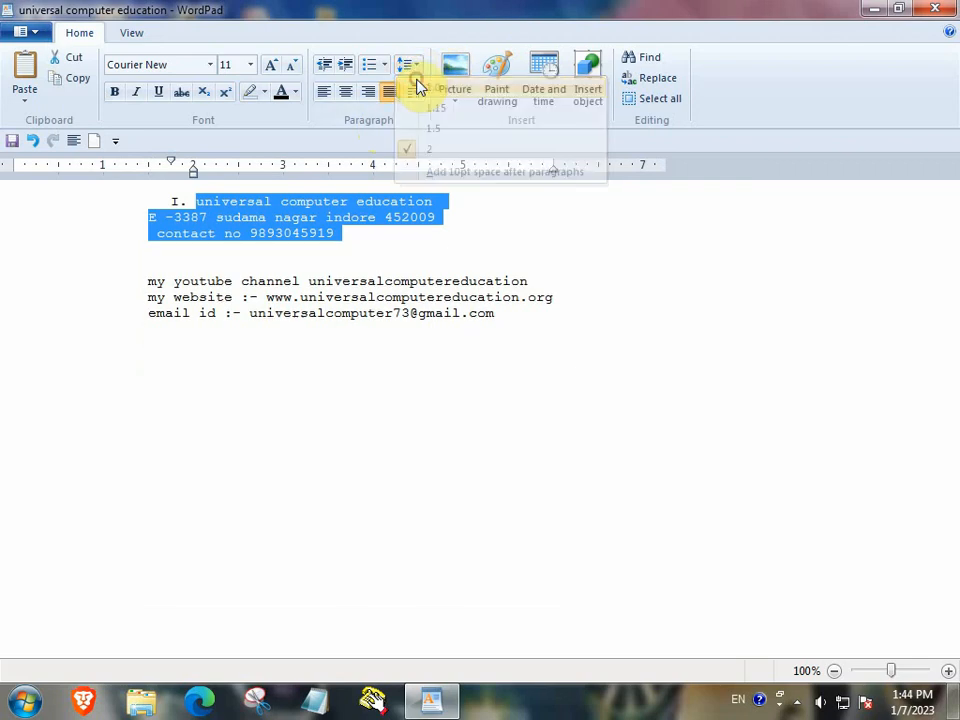
click(437, 219)
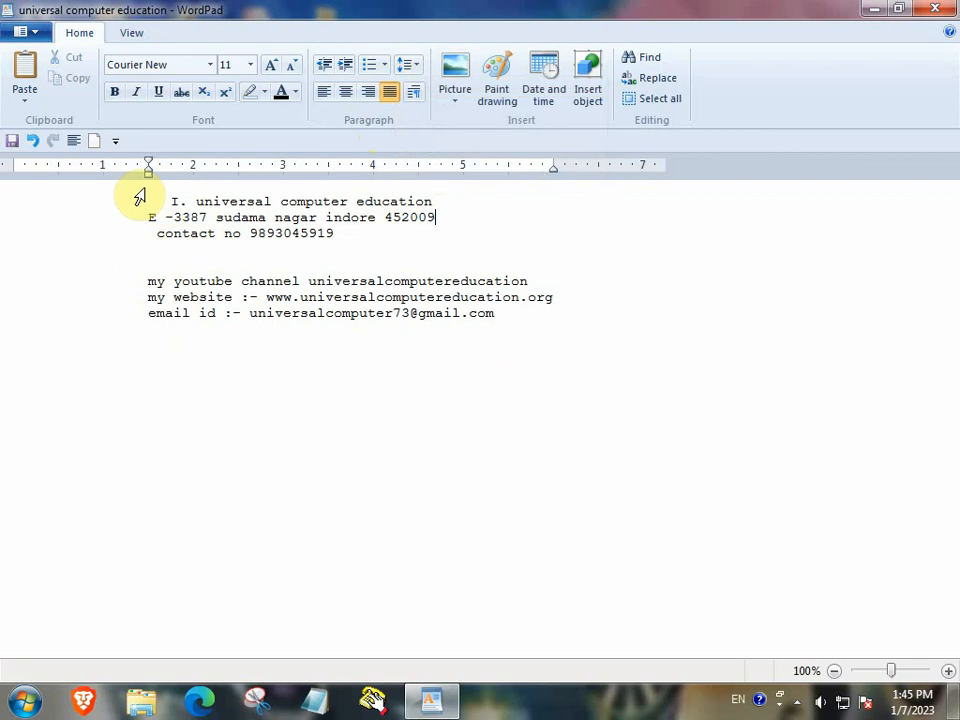
Step: Add 10pt space after paragraphs across all the text lines, remove it again and deselect the text
drag(139, 197, 154, 321)
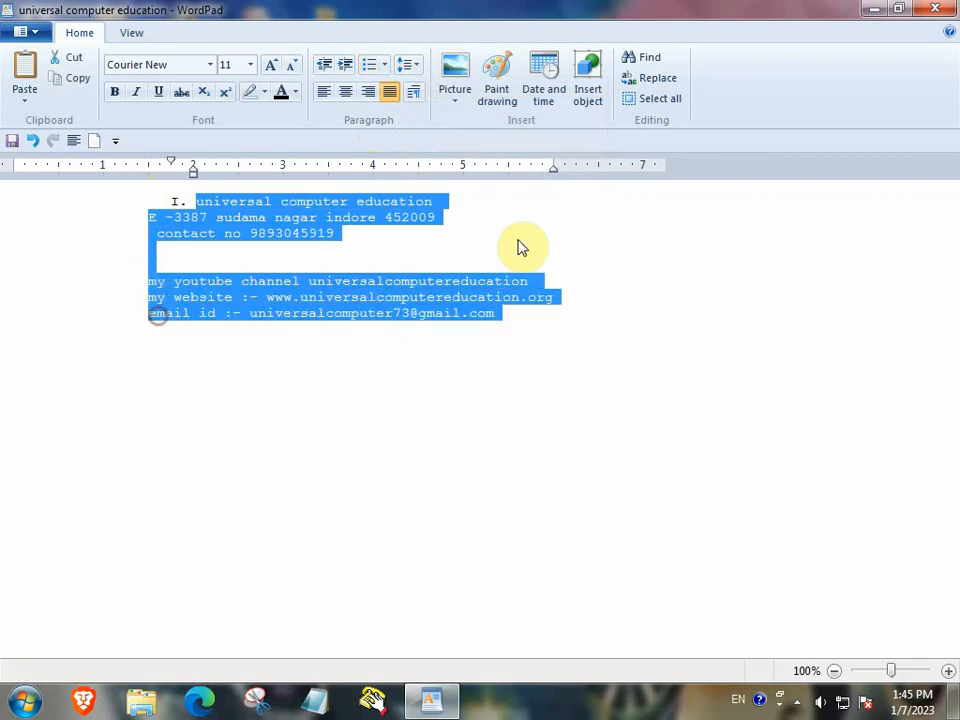
click(417, 64)
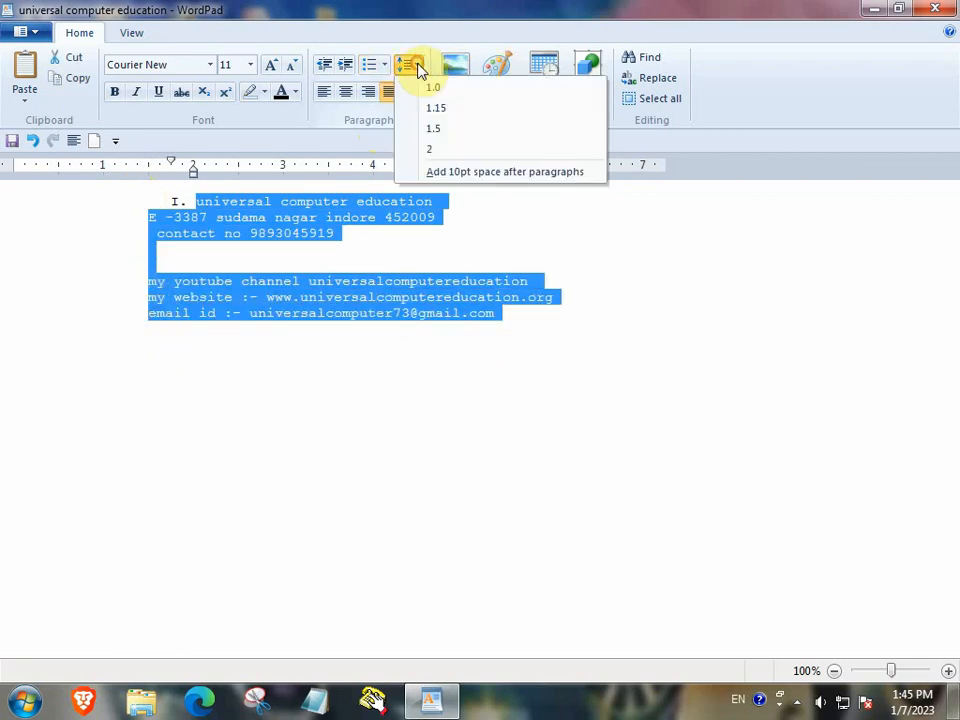
click(441, 184)
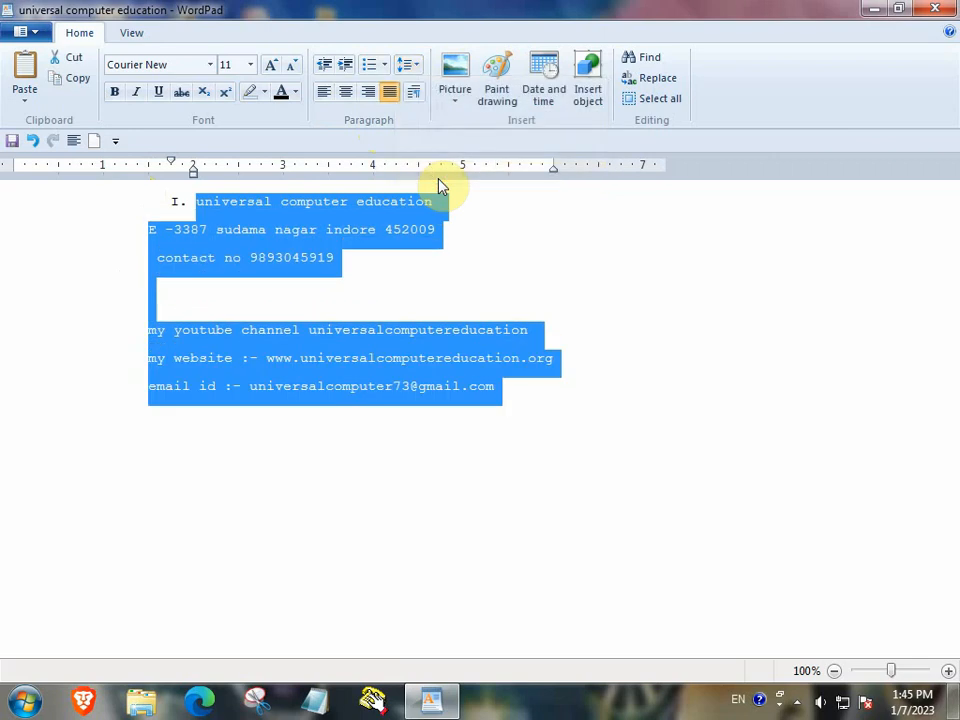
click(417, 64)
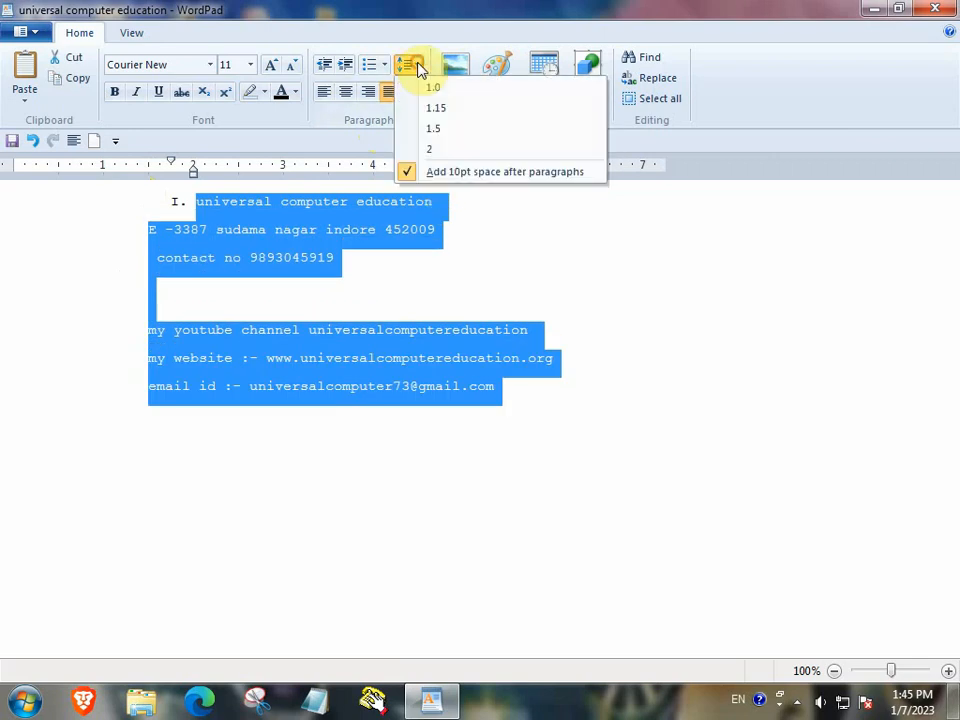
click(435, 171)
click(475, 399)
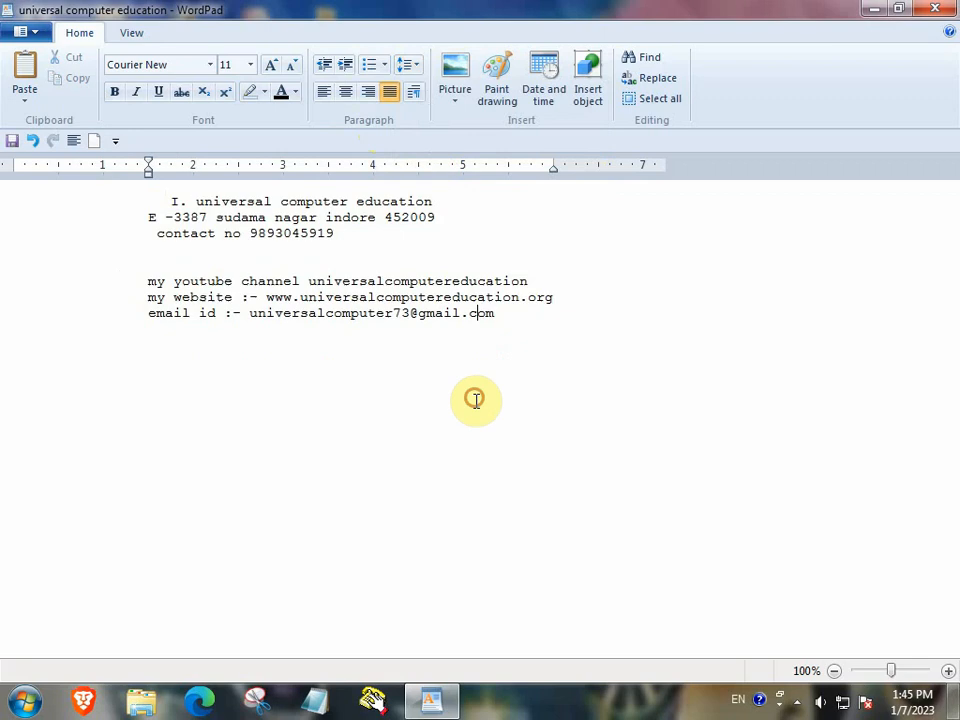
Step: Delete the blank lines between the contact number line and the YouTube channel line
click(350, 255)
key(BackSpace)
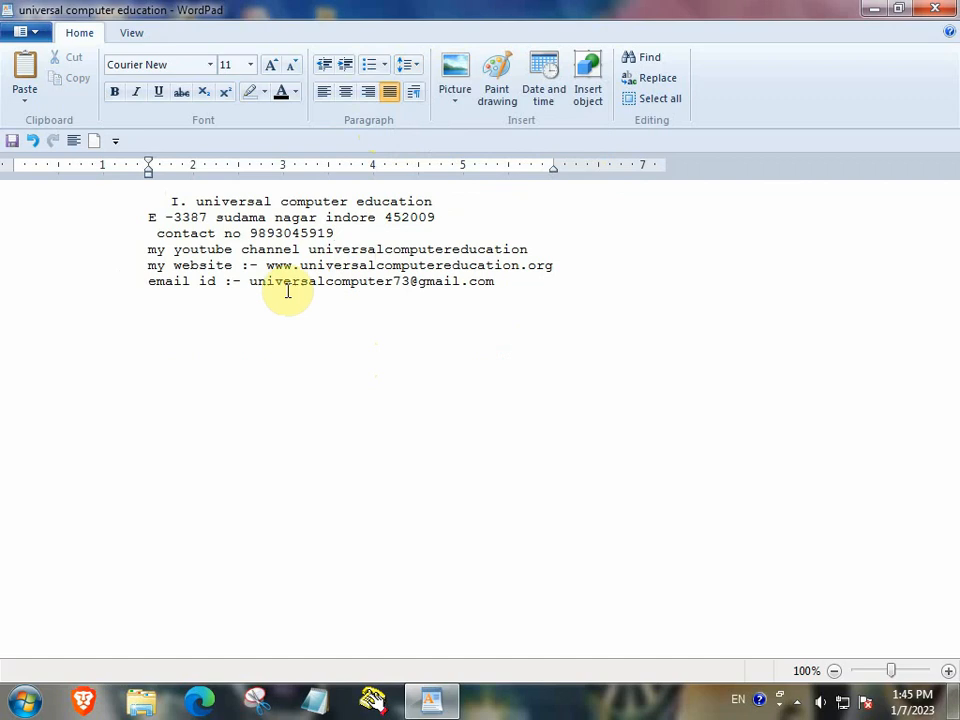
Step: Add 10pt space after the contact number paragraph and switch it off again
click(416, 66)
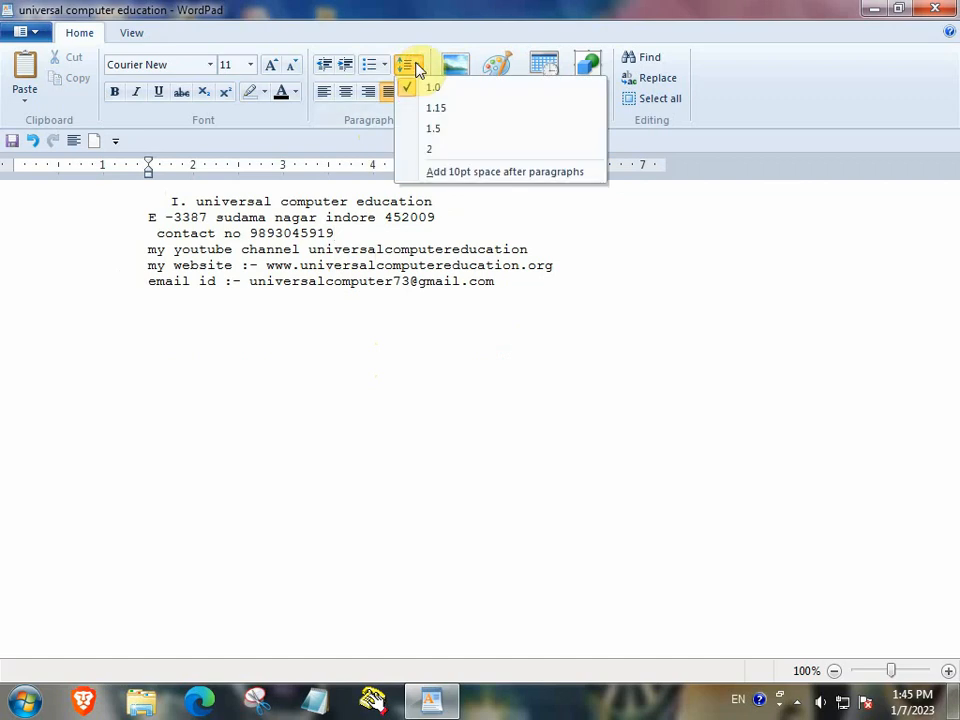
click(422, 176)
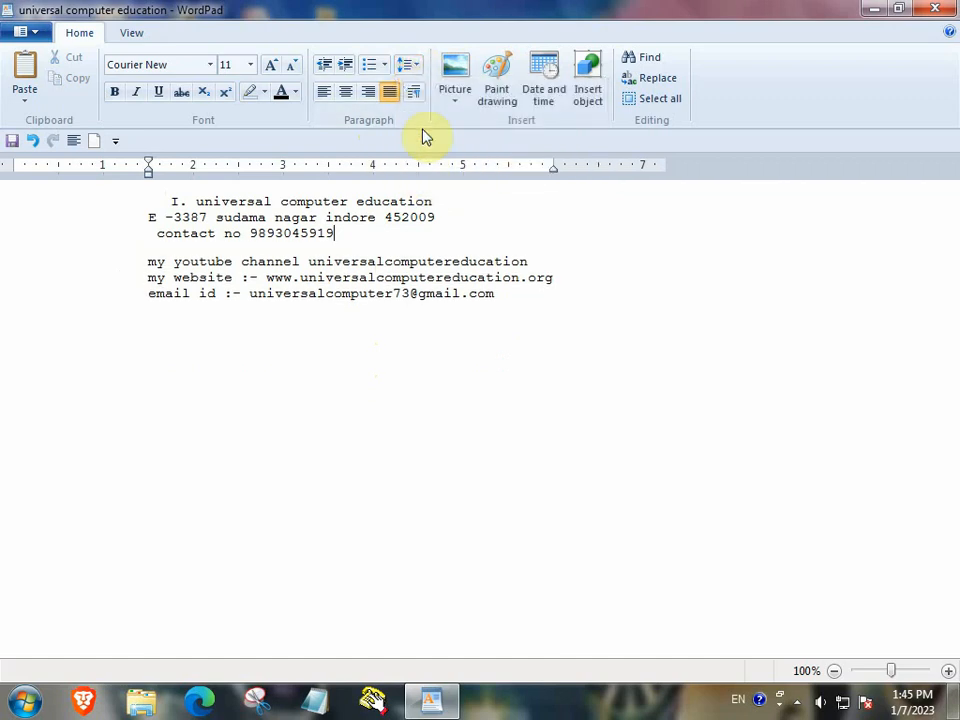
click(414, 68)
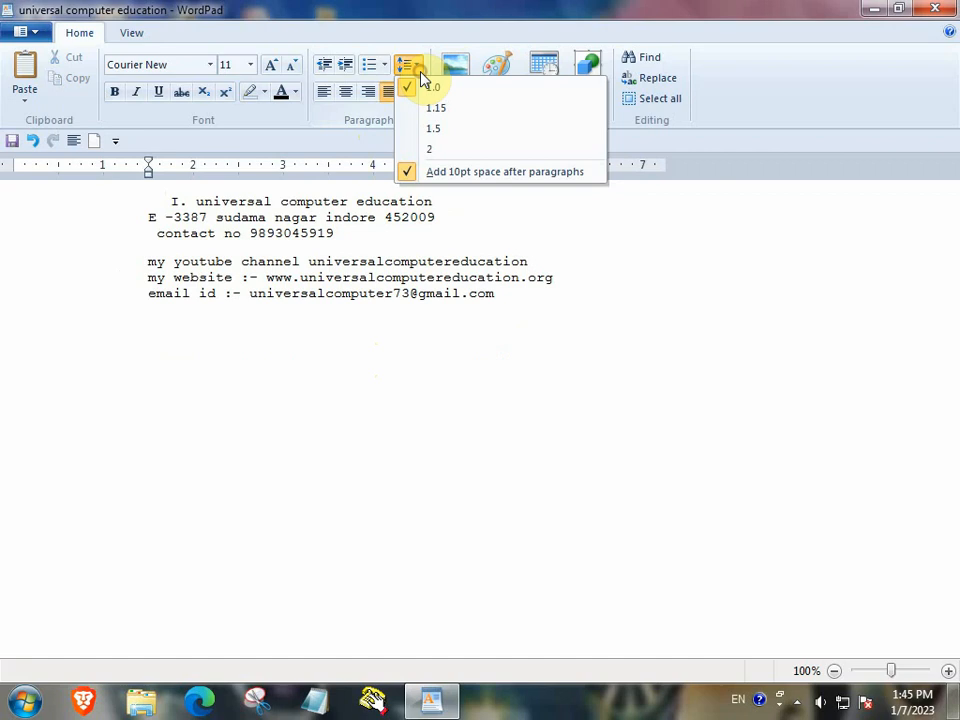
click(428, 178)
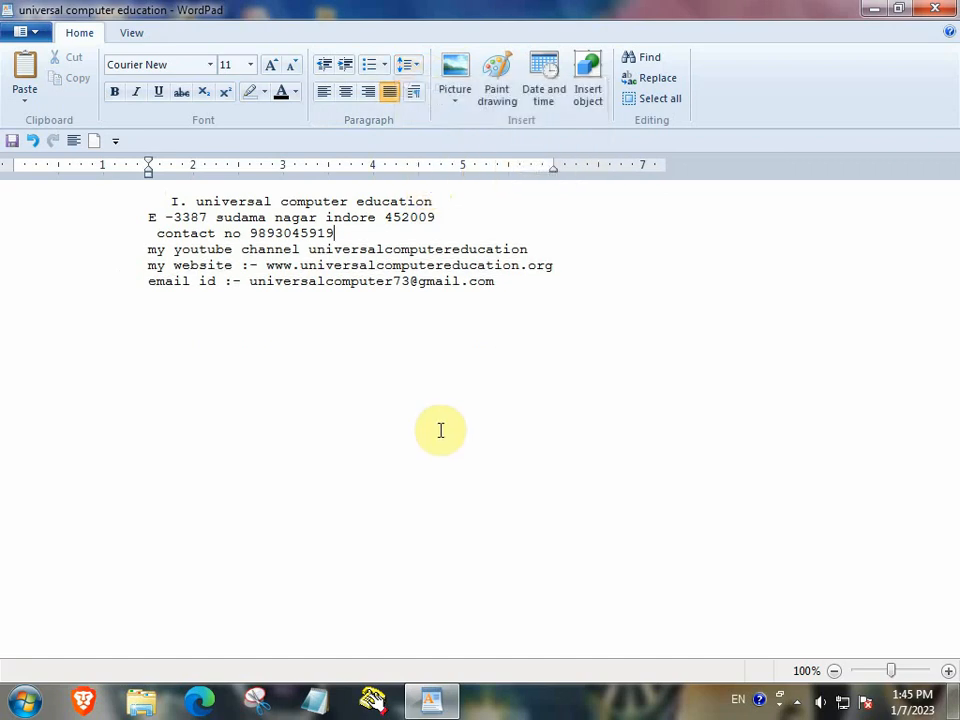
Step: Review the email line's indentation, line spacing and alignment in the Paragraph settings and close them without changes
click(433, 281)
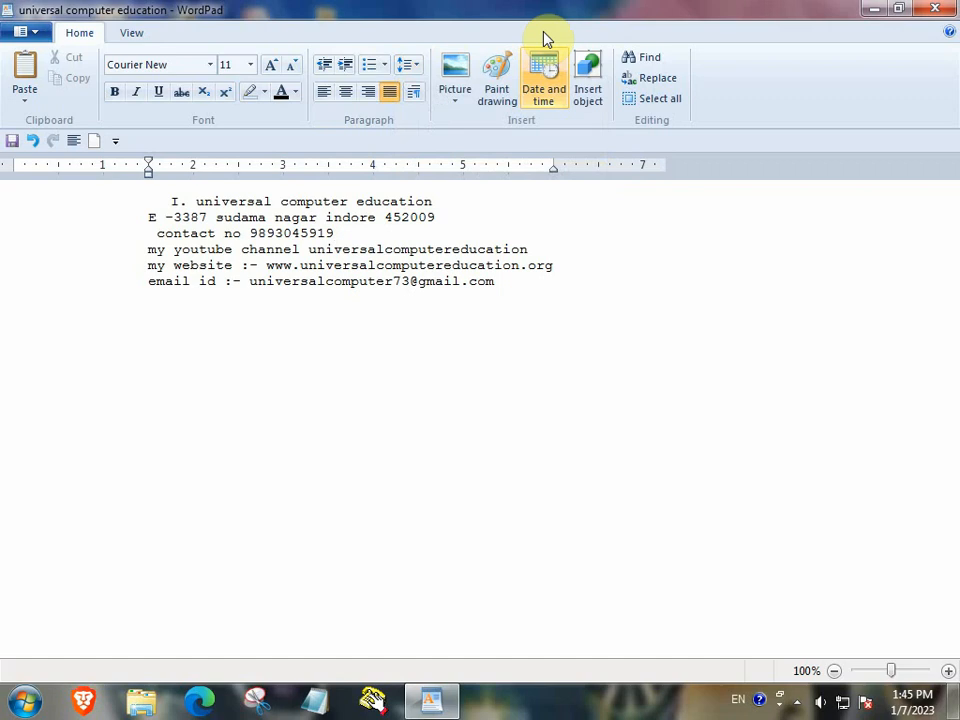
click(423, 92)
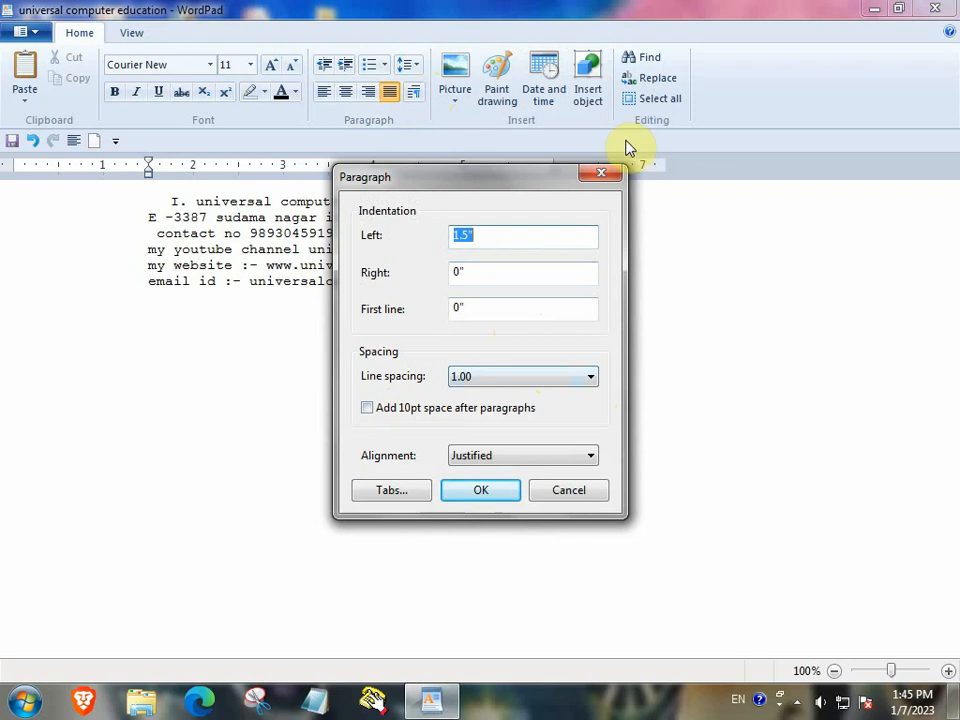
click(589, 493)
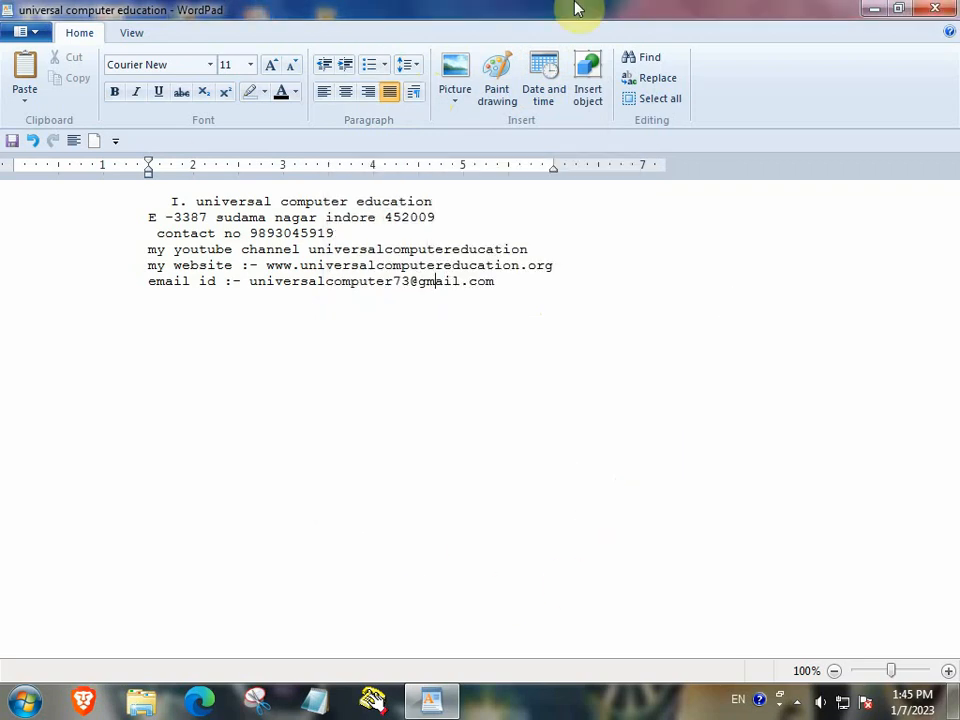
Step: Start a new line below the email line and insert picture d from the Pictures library there
click(530, 288)
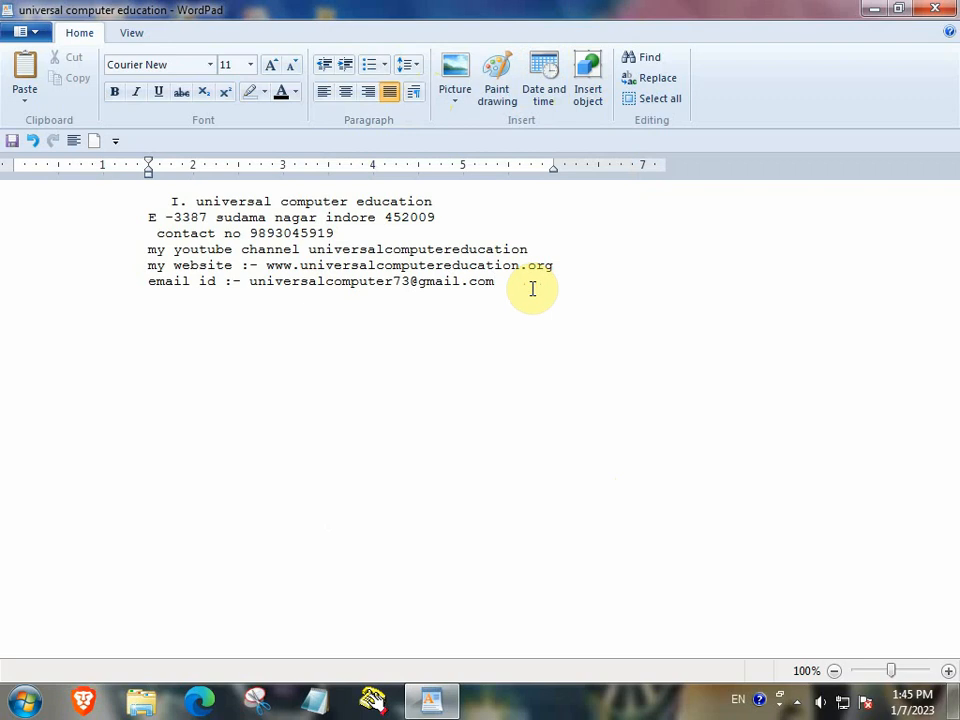
key(Return)
click(466, 100)
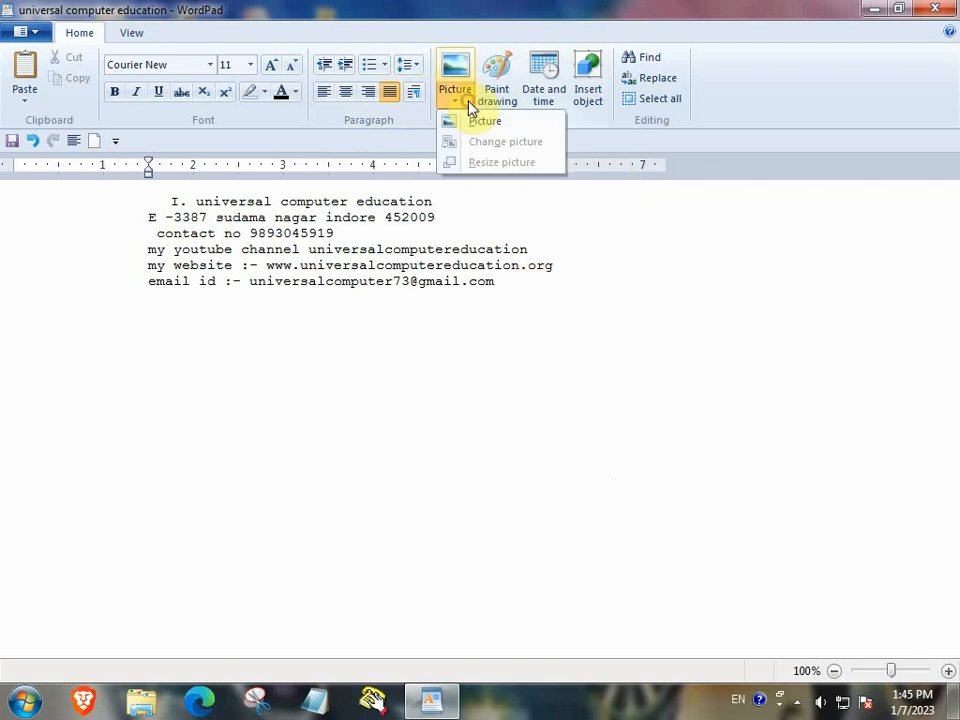
click(482, 125)
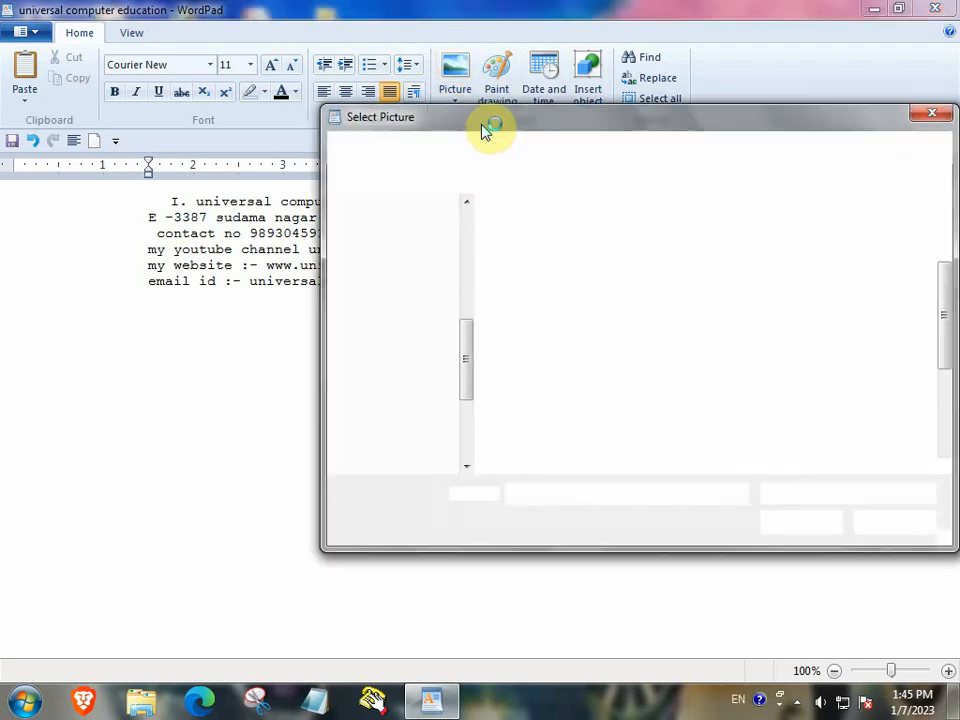
click(618, 402)
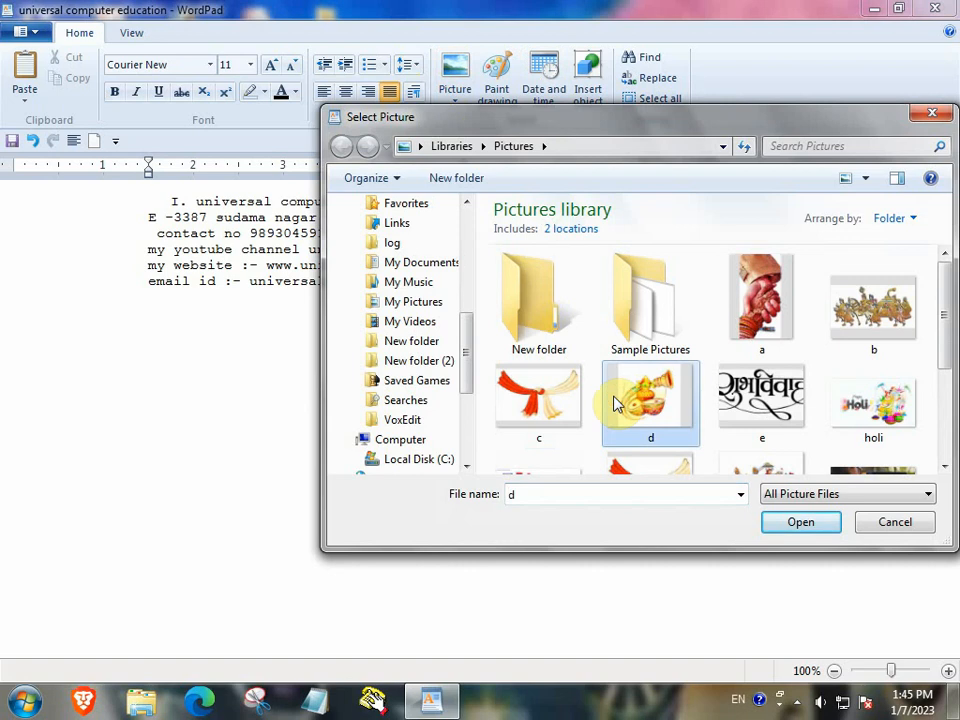
click(795, 522)
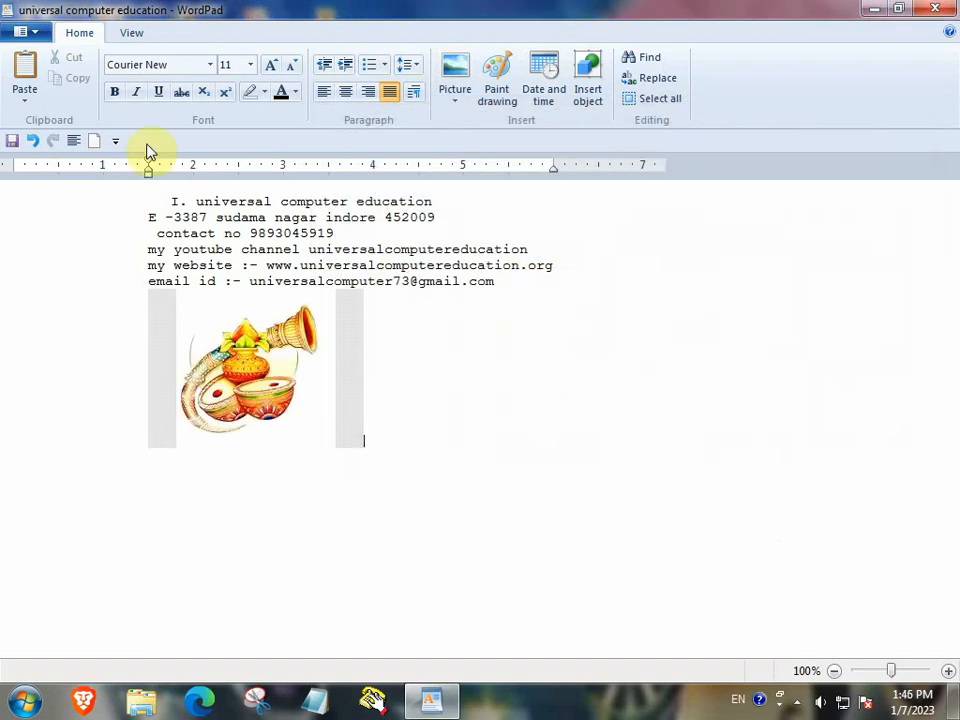
Step: Select the inserted picture and change it to picture e from the Pictures library
click(454, 98)
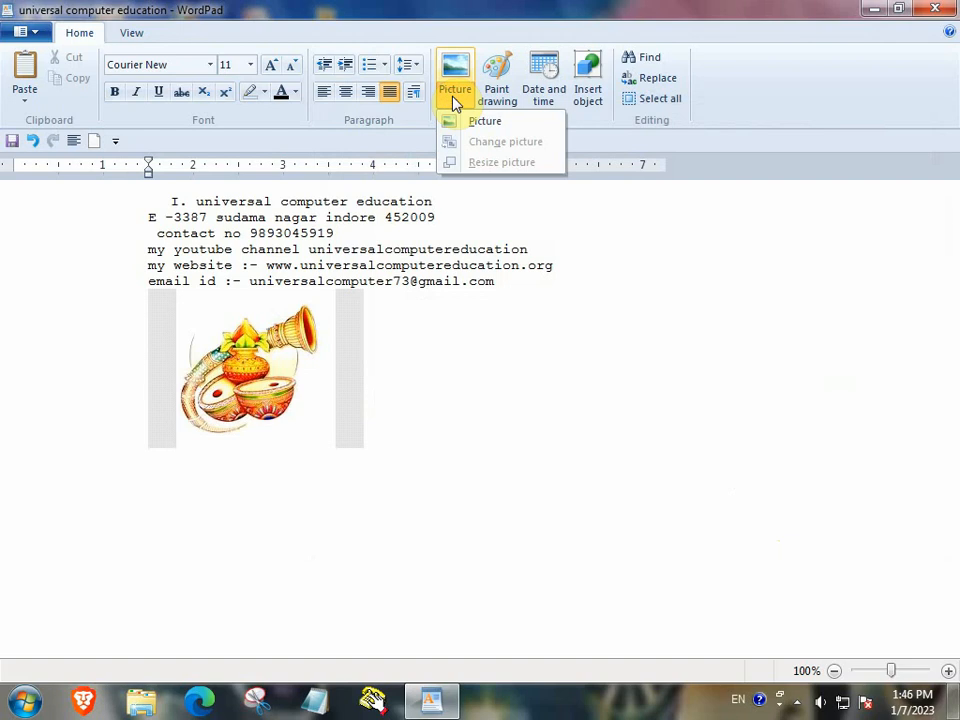
click(233, 330)
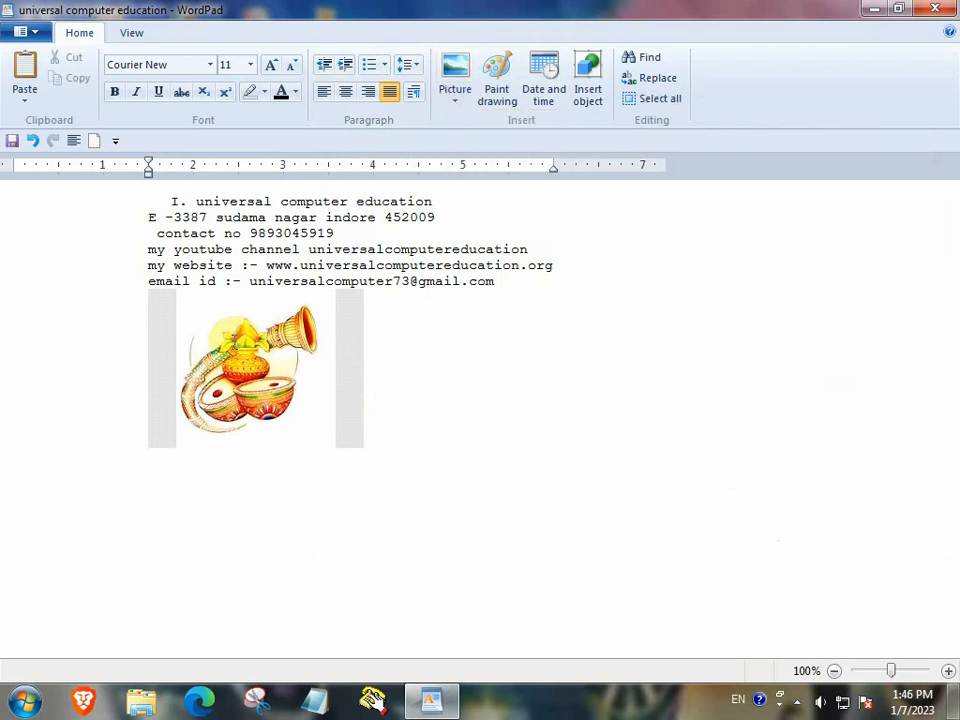
click(161, 296)
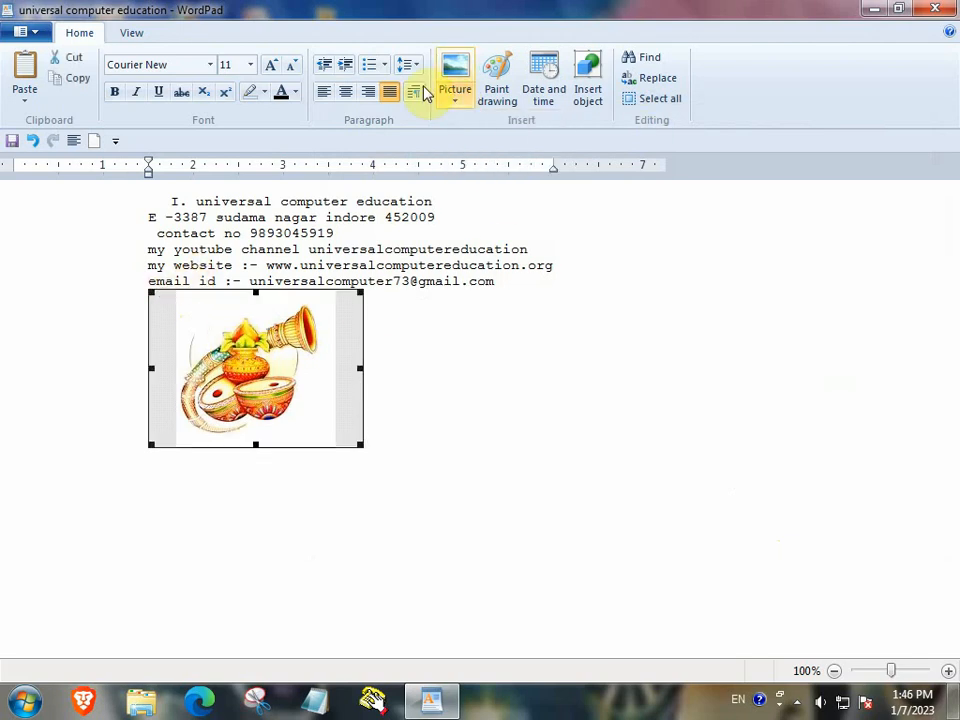
click(450, 105)
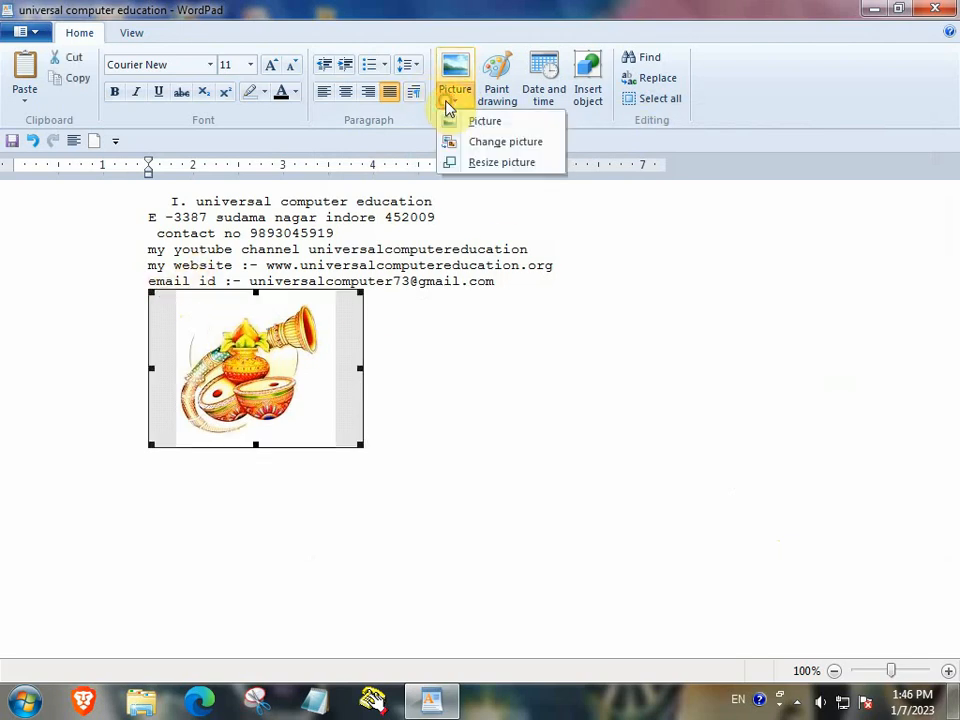
click(513, 143)
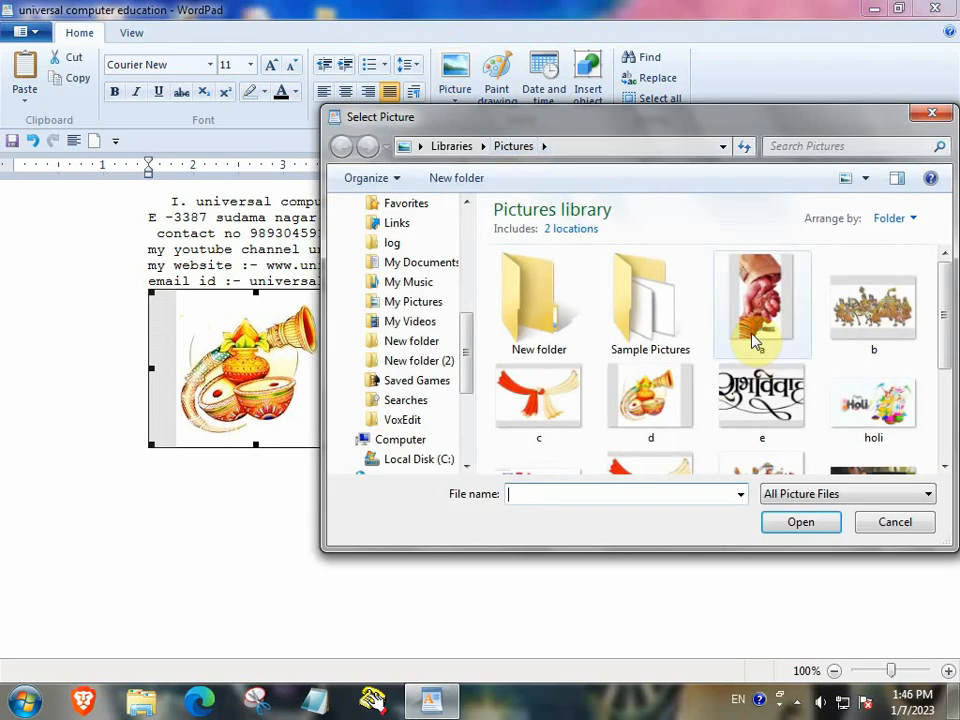
click(762, 398)
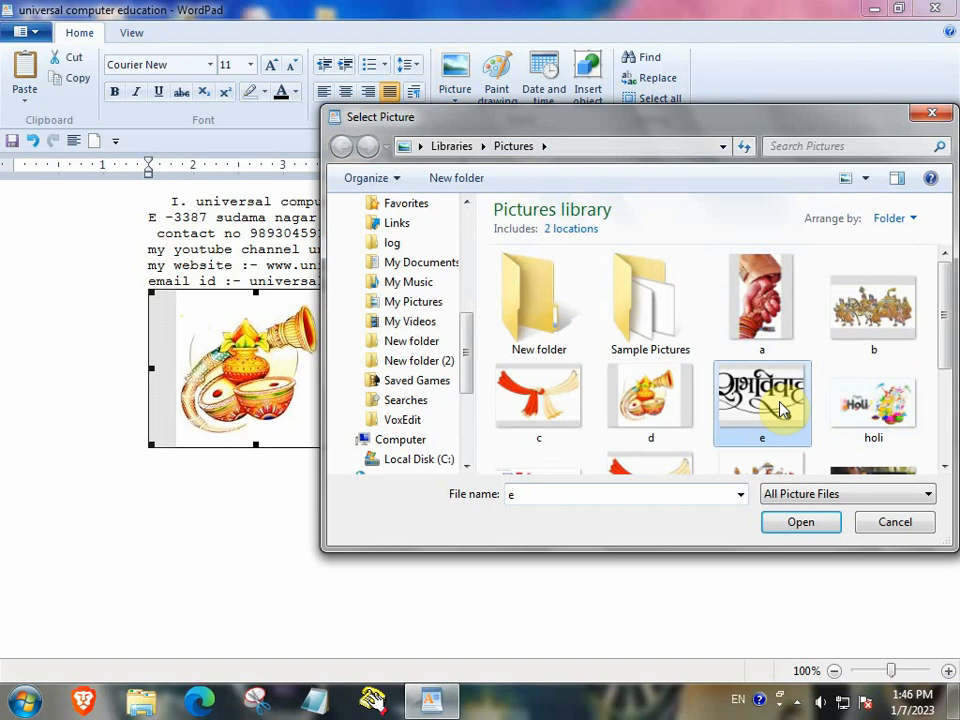
click(792, 524)
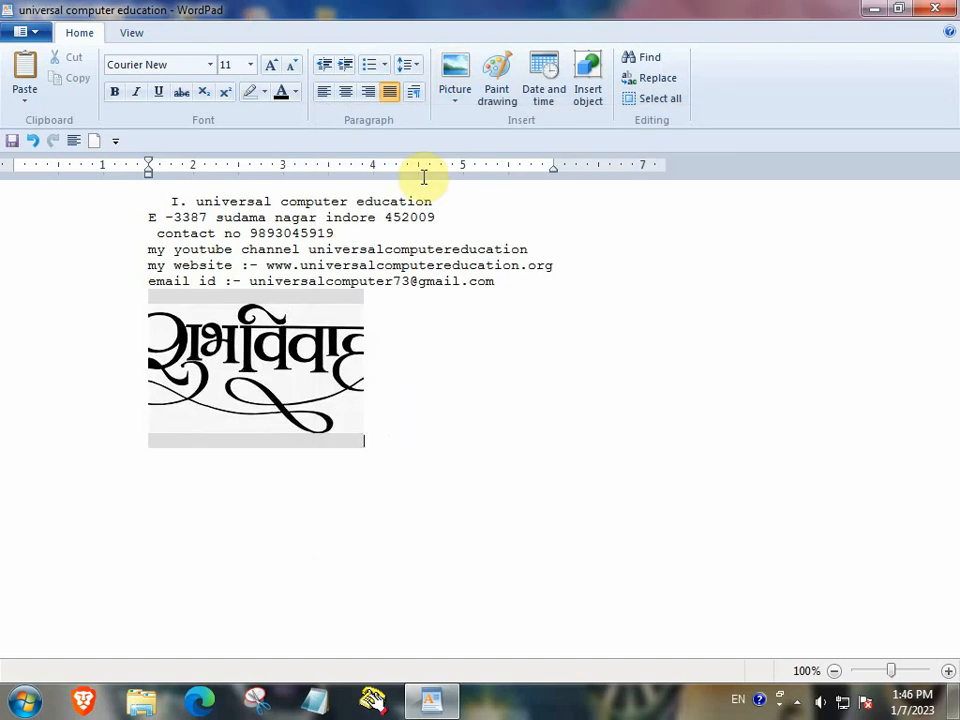
Step: Resize the inserted picture to 84% horizontally and vertically with the aspect ratio locked
click(204, 375)
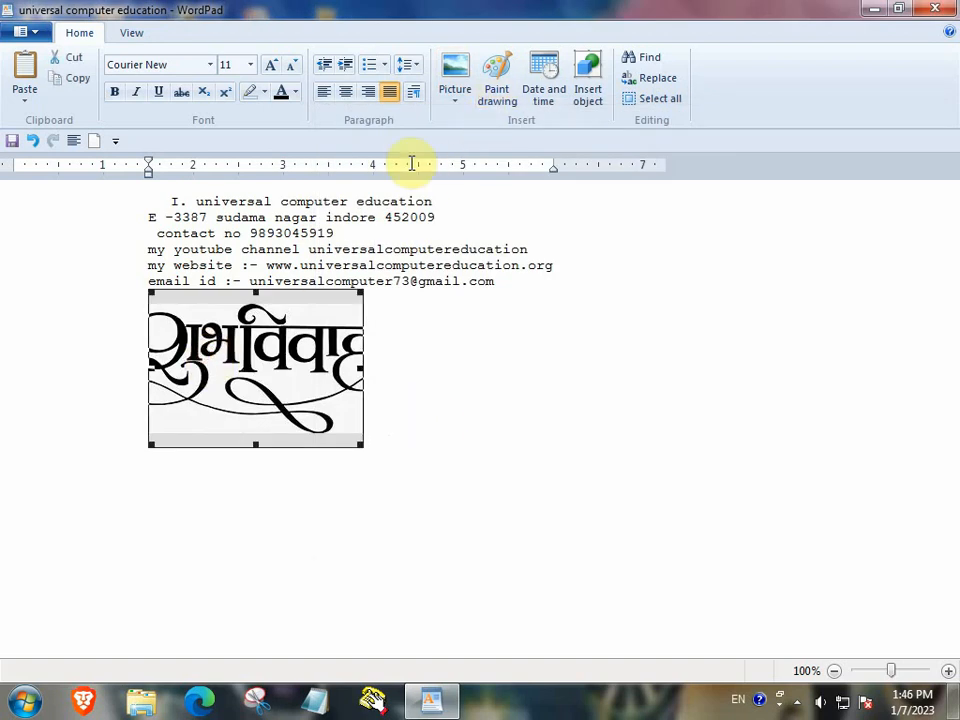
click(447, 108)
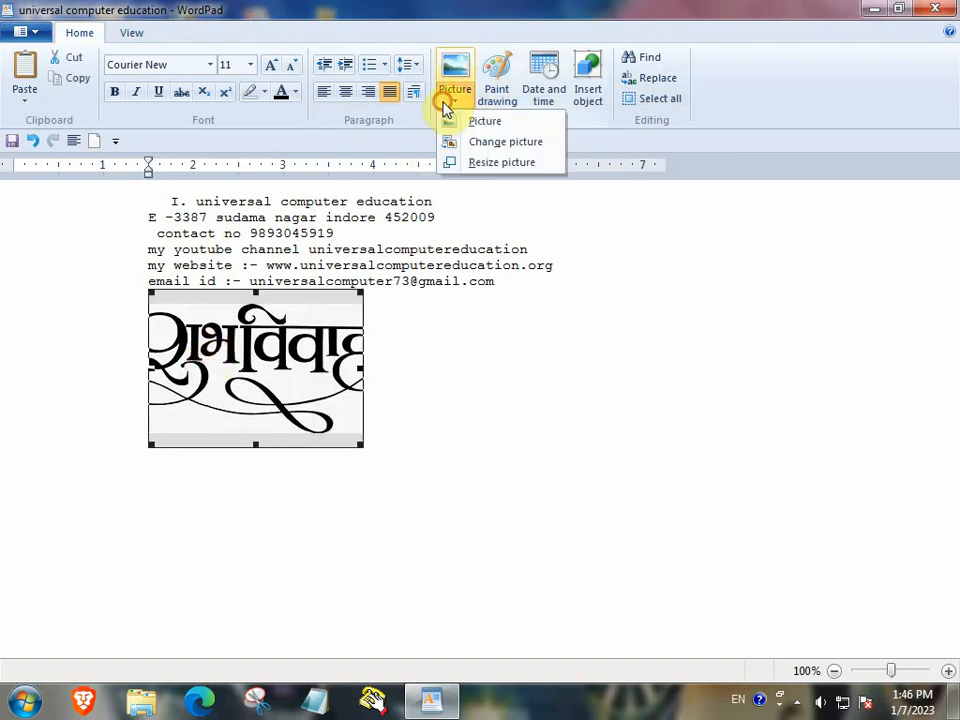
click(503, 164)
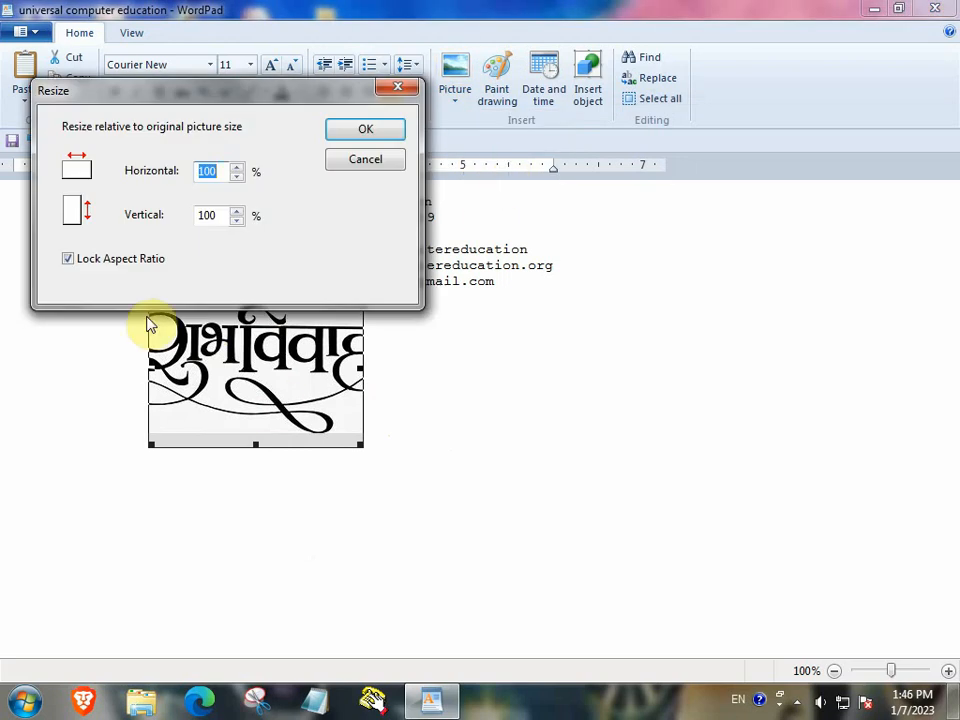
drag(193, 96, 638, 177)
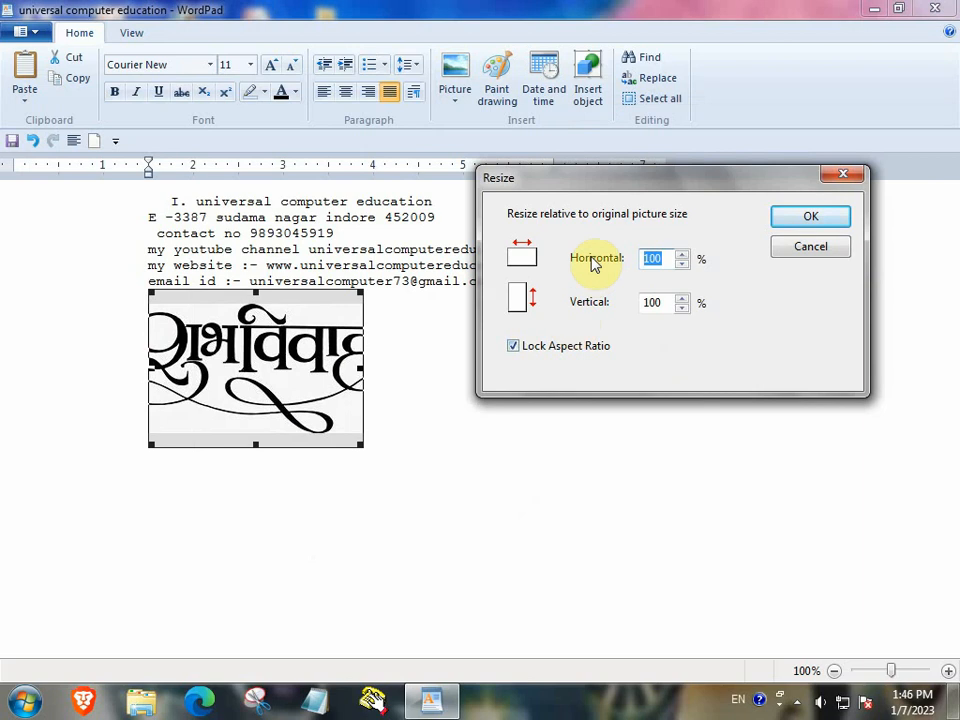
click(681, 264)
click(681, 264)
click(681, 264)
click(681, 264)
click(681, 264)
click(681, 264)
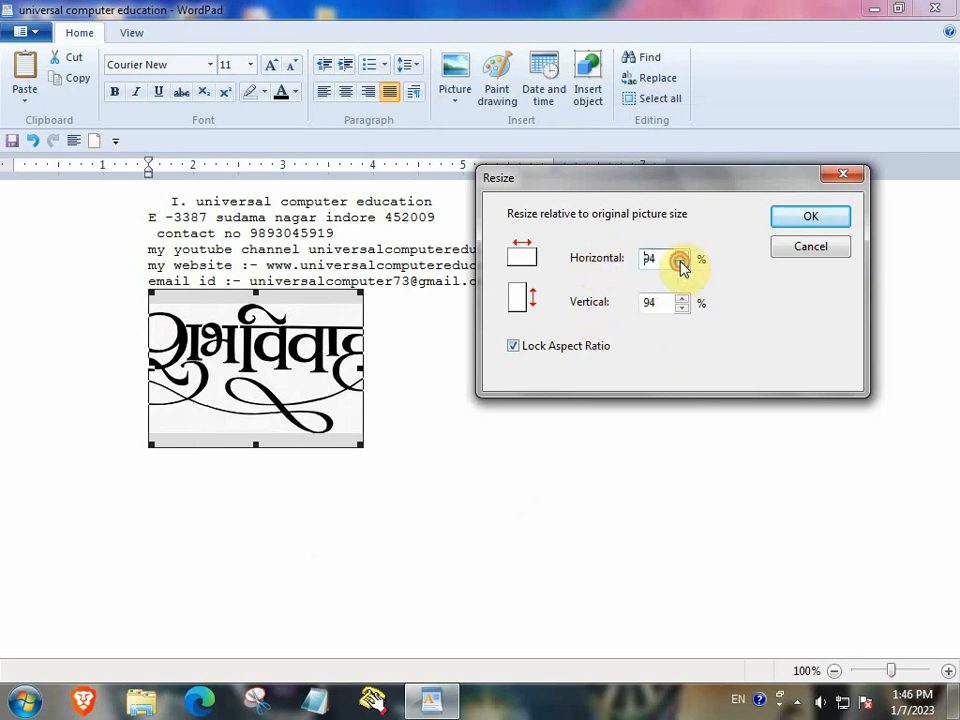
click(681, 264)
click(681, 264)
click(681, 264)
click(681, 264)
click(681, 264)
click(681, 264)
click(681, 264)
click(681, 264)
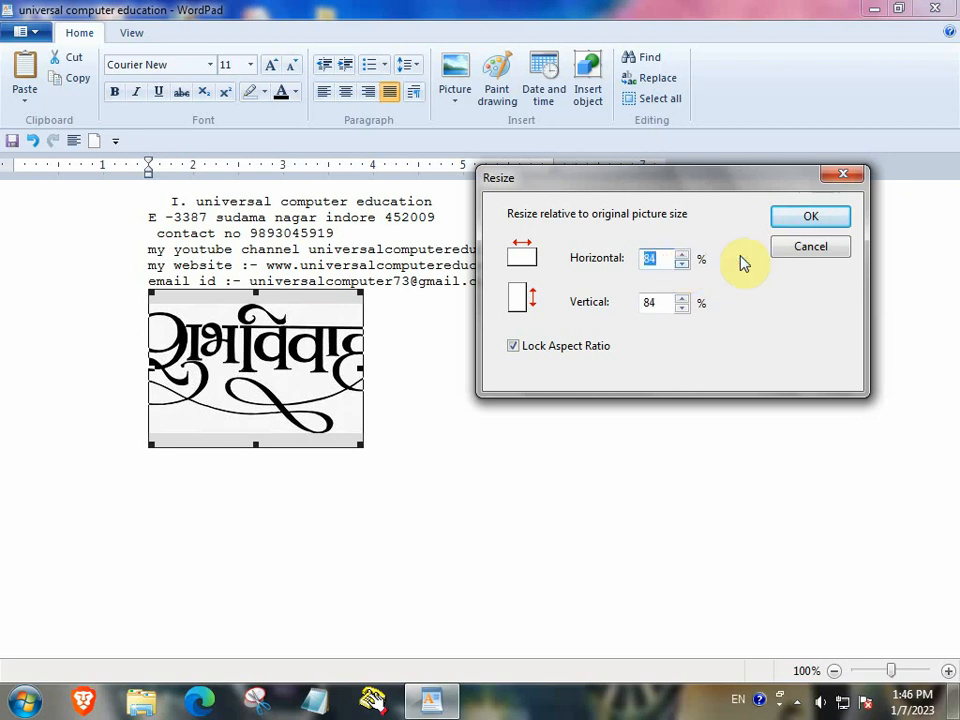
click(785, 220)
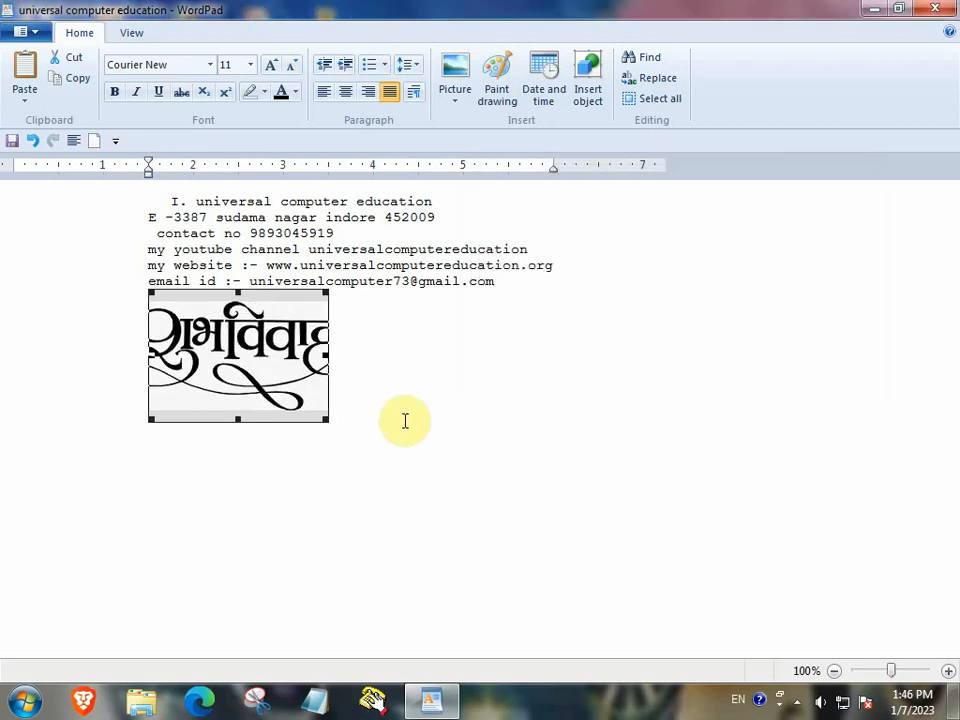
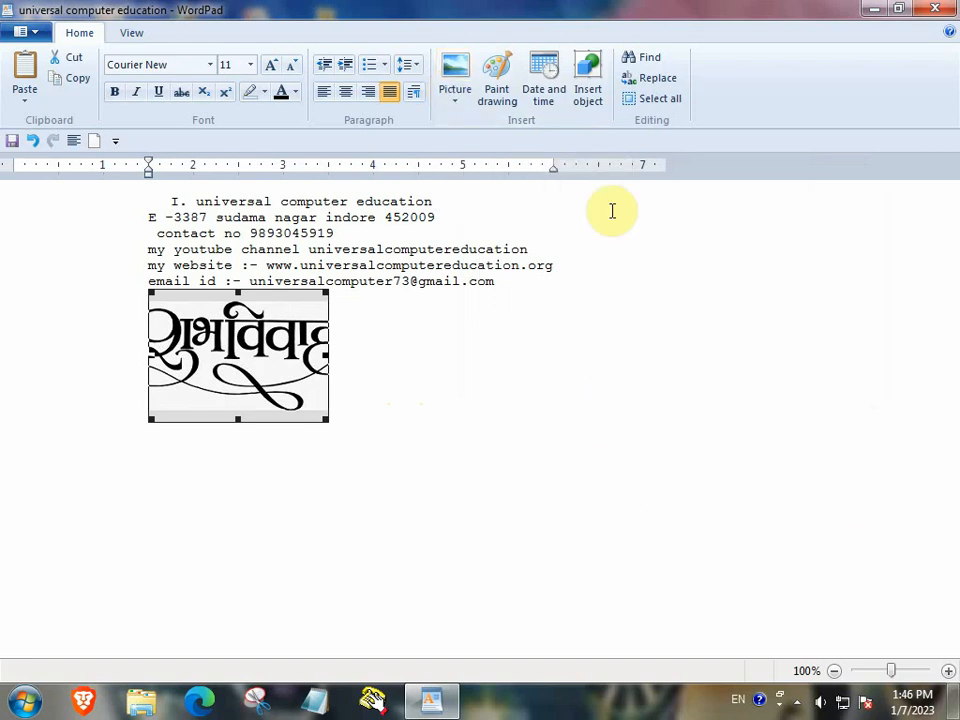
Step: Replace the selected picture with a Paint drawing of a six-point star and return to WordPad
click(507, 100)
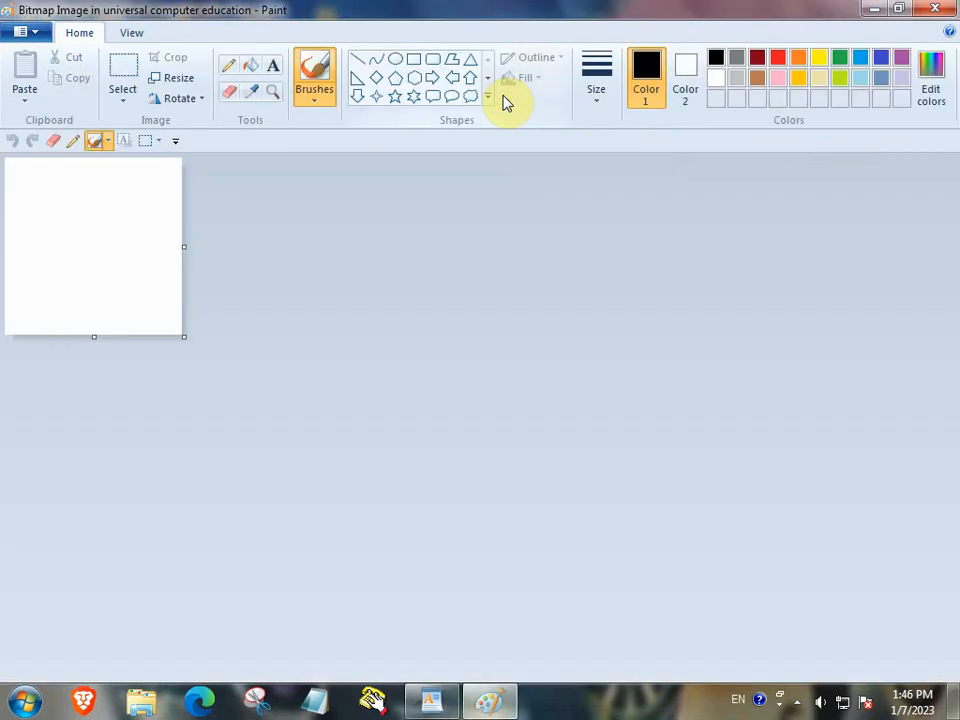
click(411, 96)
drag(56, 195, 140, 279)
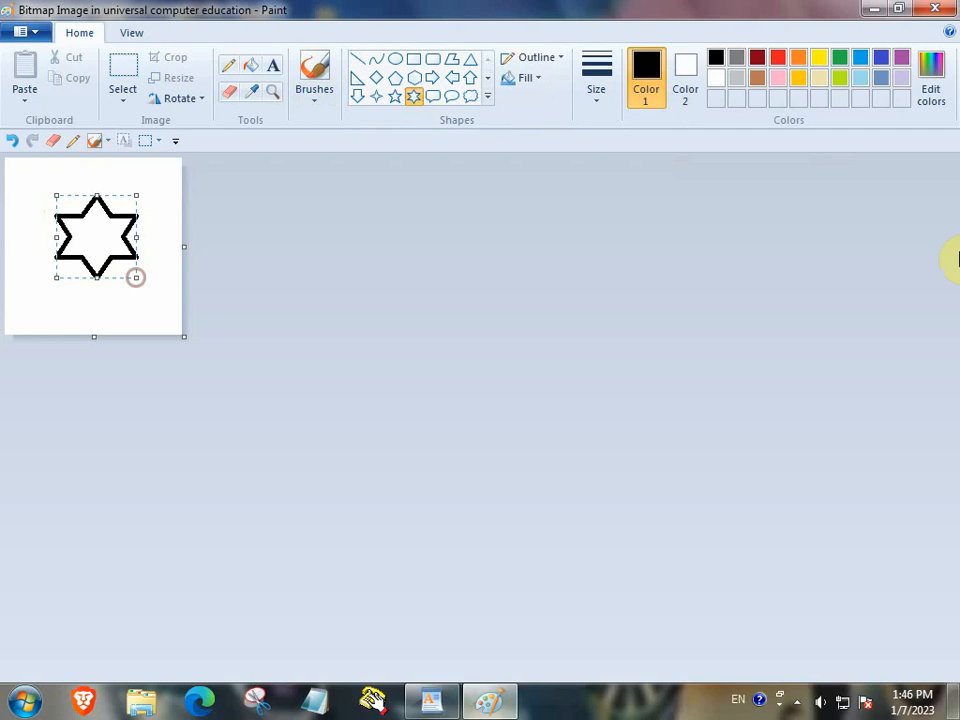
click(935, 8)
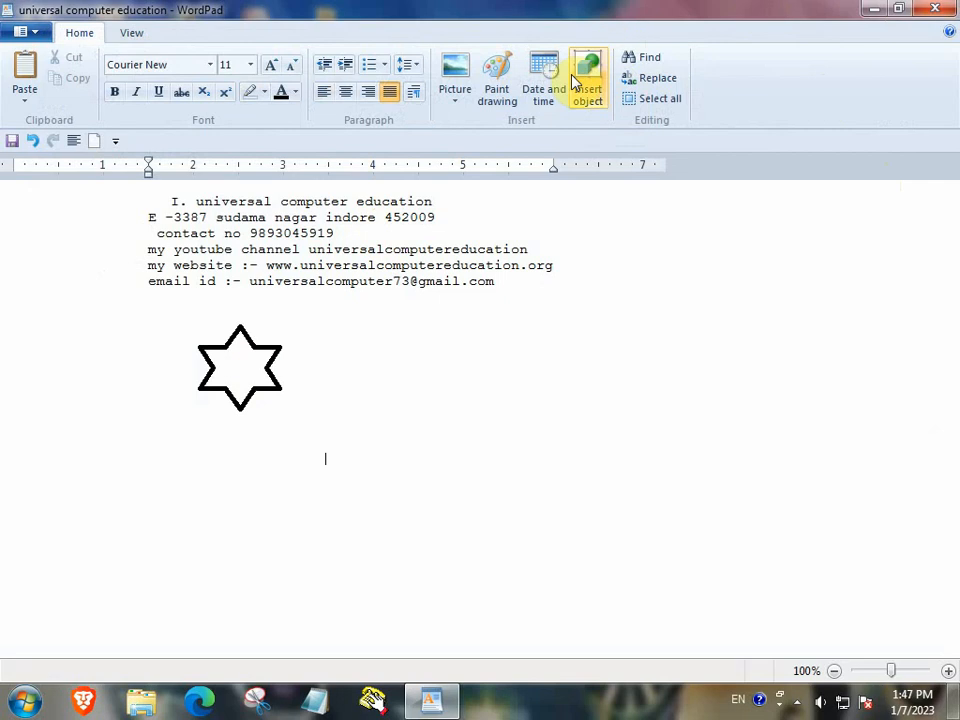
Step: Insert the date after the star drawing in the format "Saturday, January 07, 2023" and start a new line
click(545, 84)
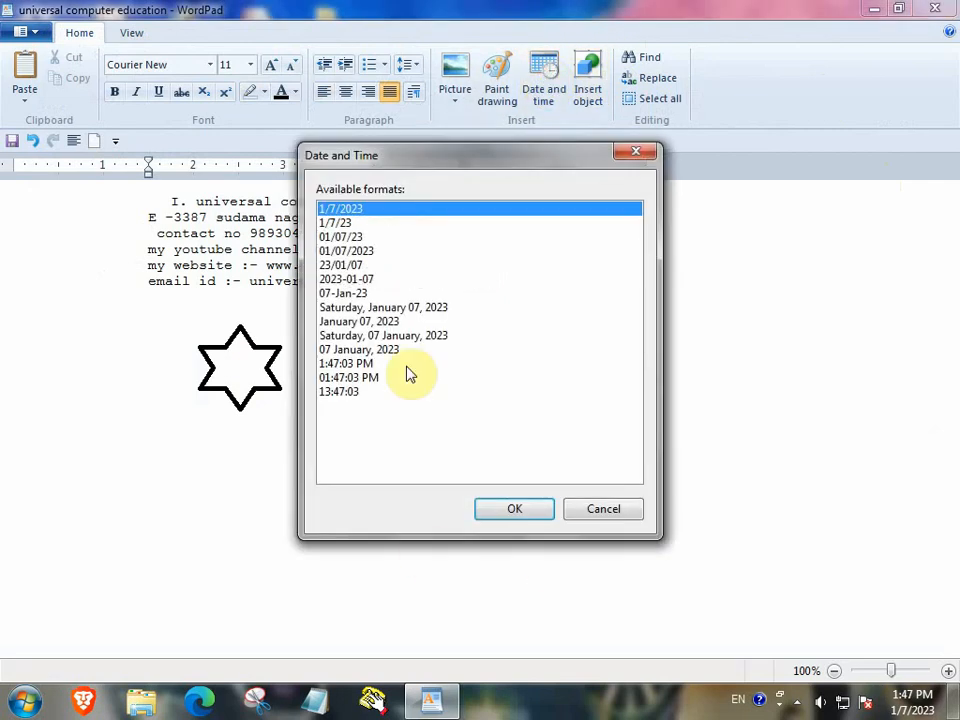
click(398, 308)
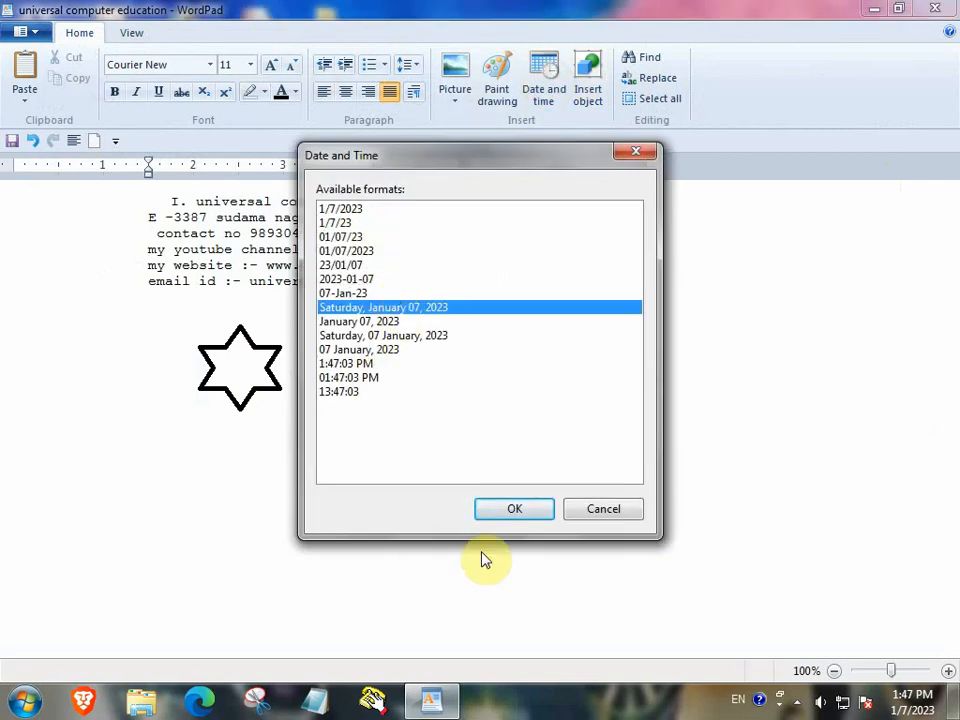
click(514, 506)
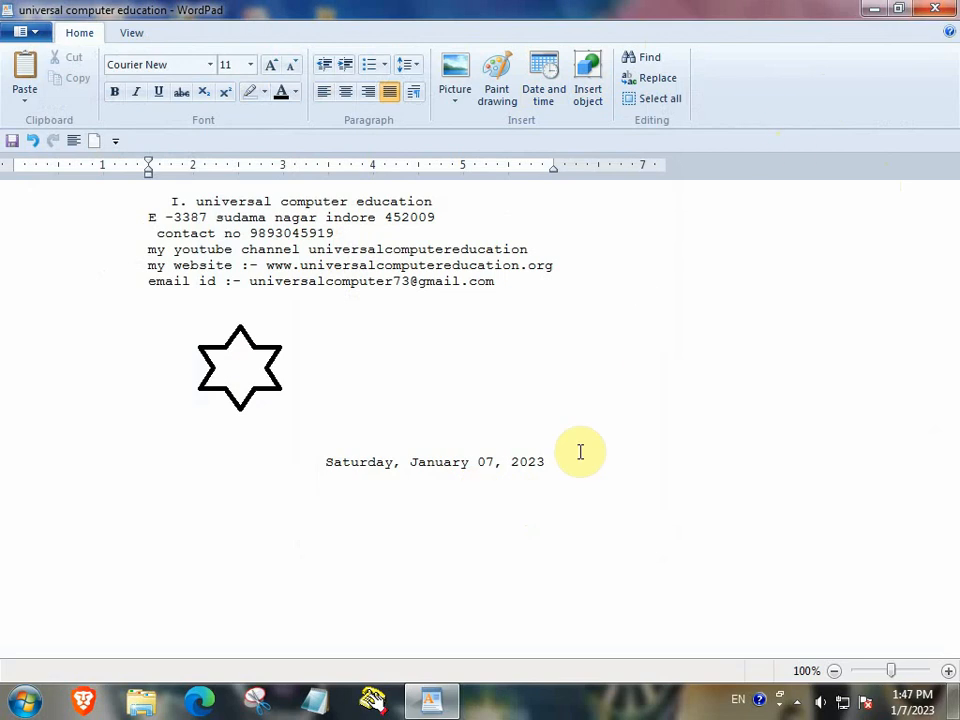
key(Return)
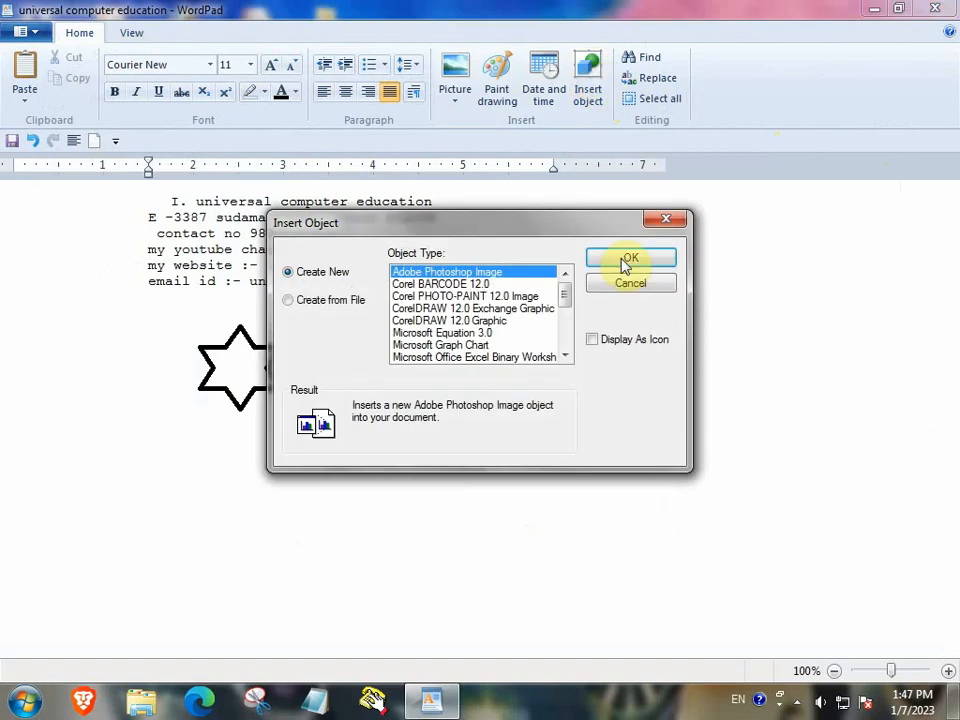
Step: Insert a new Microsoft Office Word Document object below the date with the text "Vxcxvxvxxvxcvrrerytryry tyttytyutyututyutyu rtyrtrtyrt" and deselect it
drag(566, 300, 566, 343)
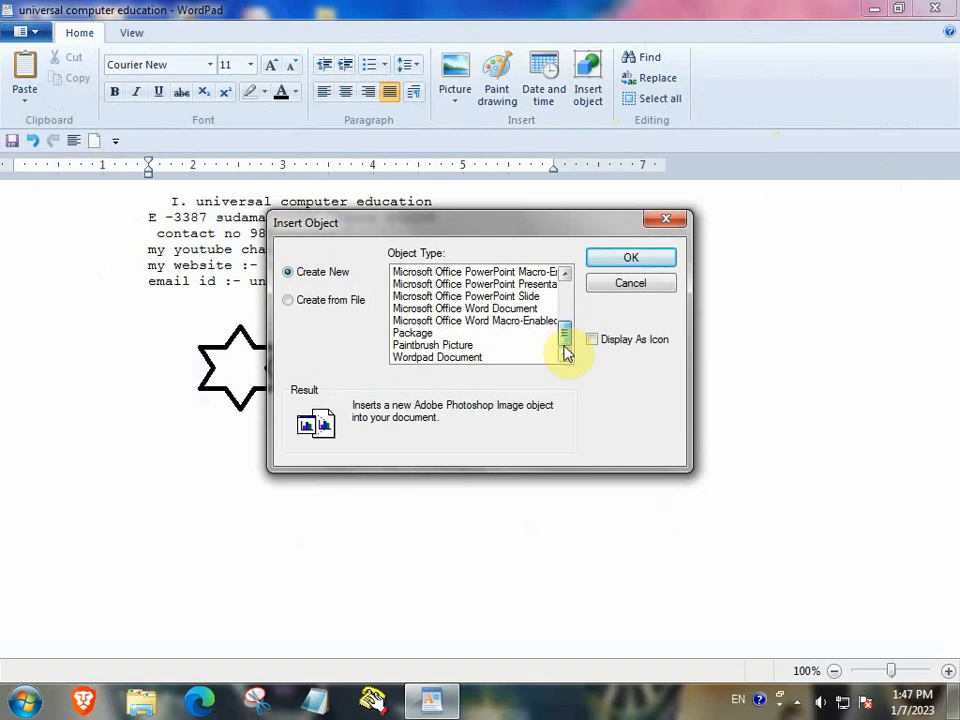
click(435, 313)
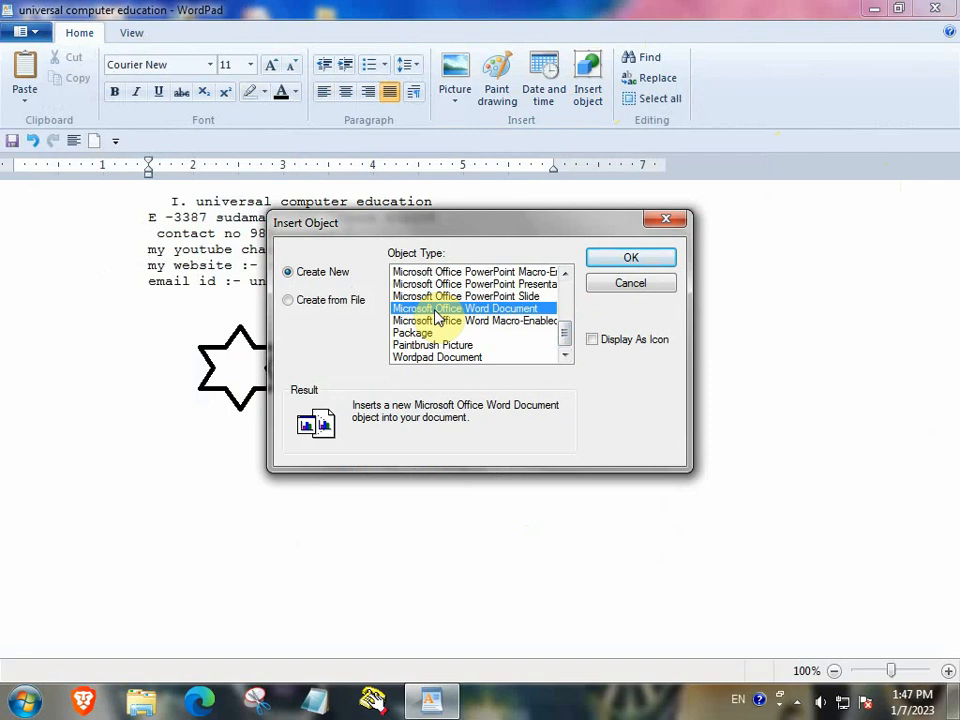
click(652, 258)
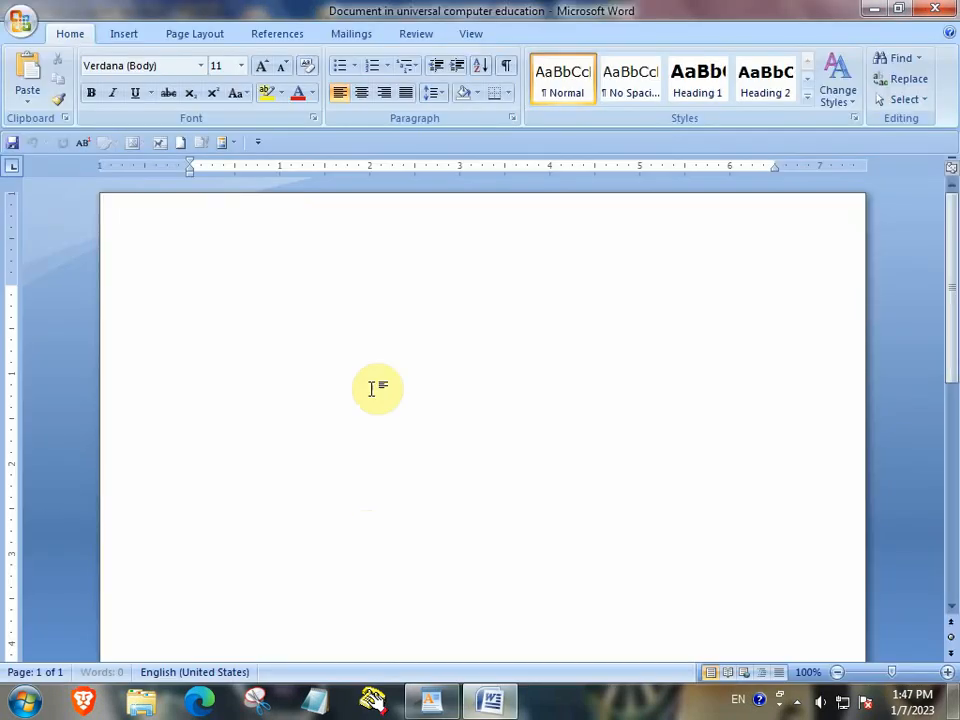
text(vxcxvxv)
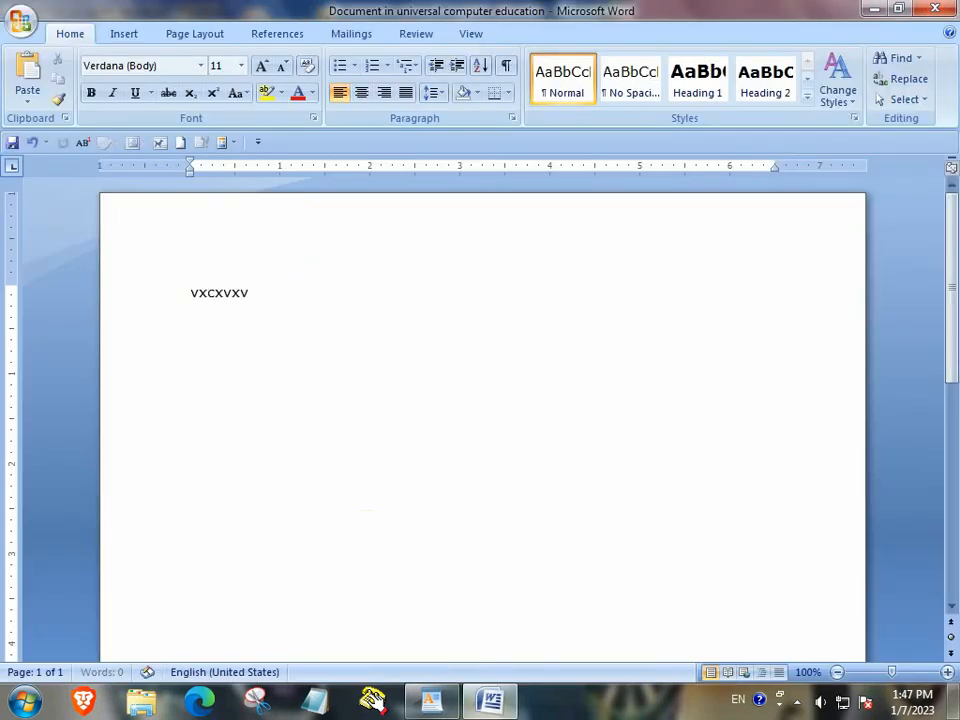
text(xxvxcvrrerytryry tyttytyu)
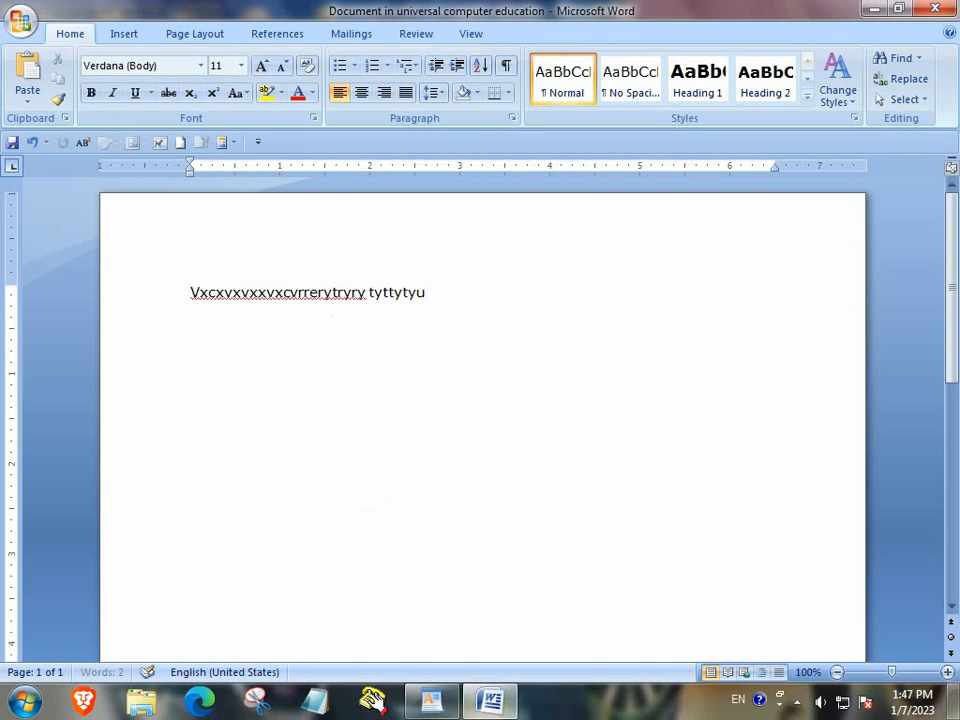
text(tyututyutyu rtyrtrty)
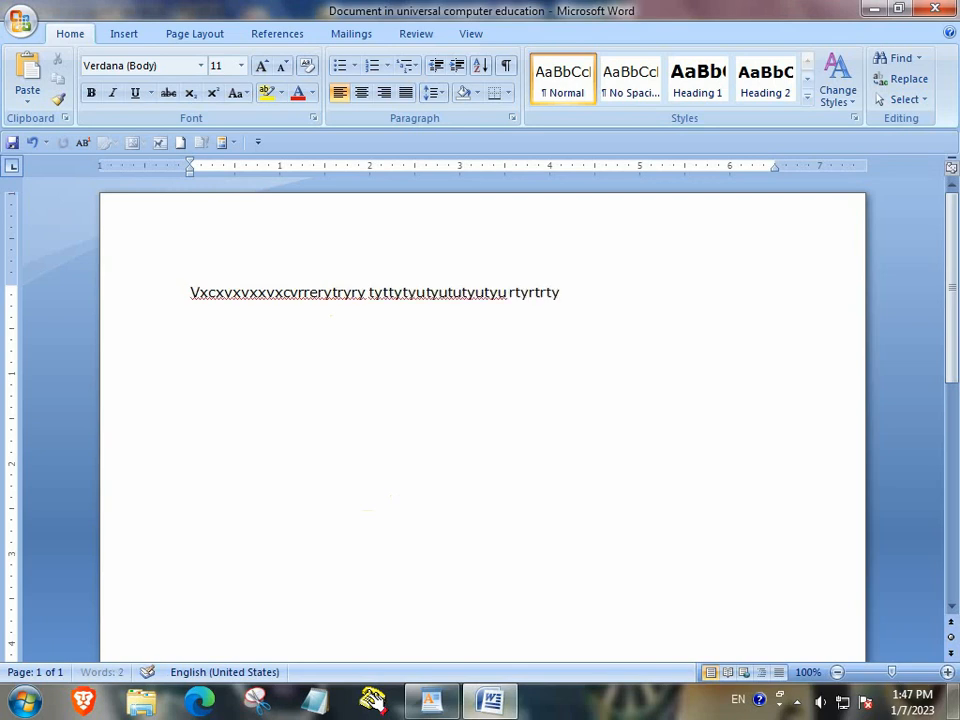
text(rt)
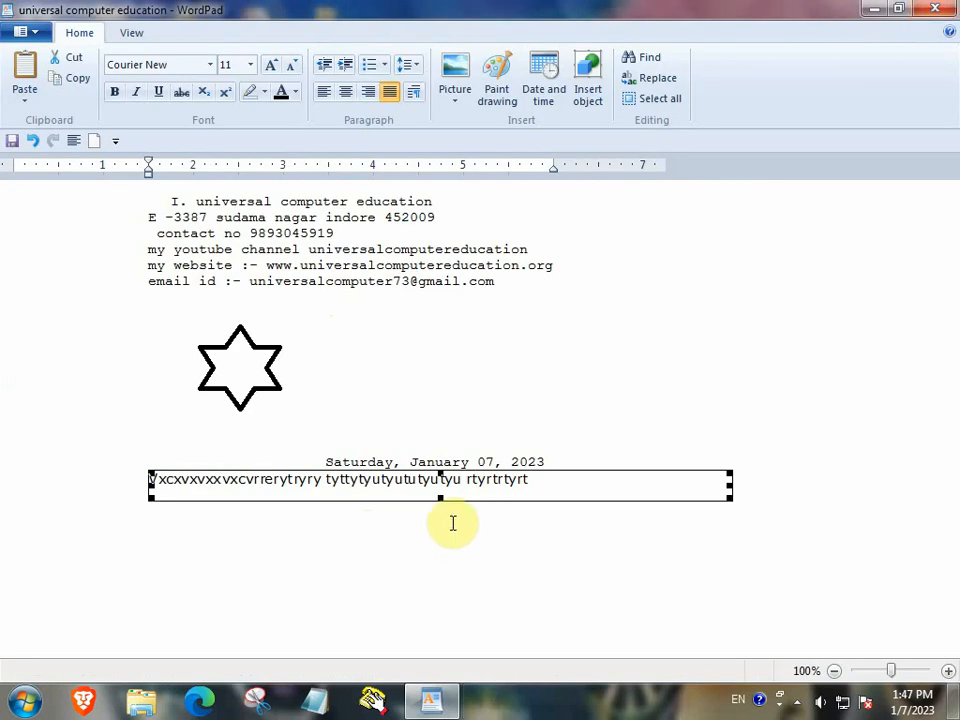
click(455, 547)
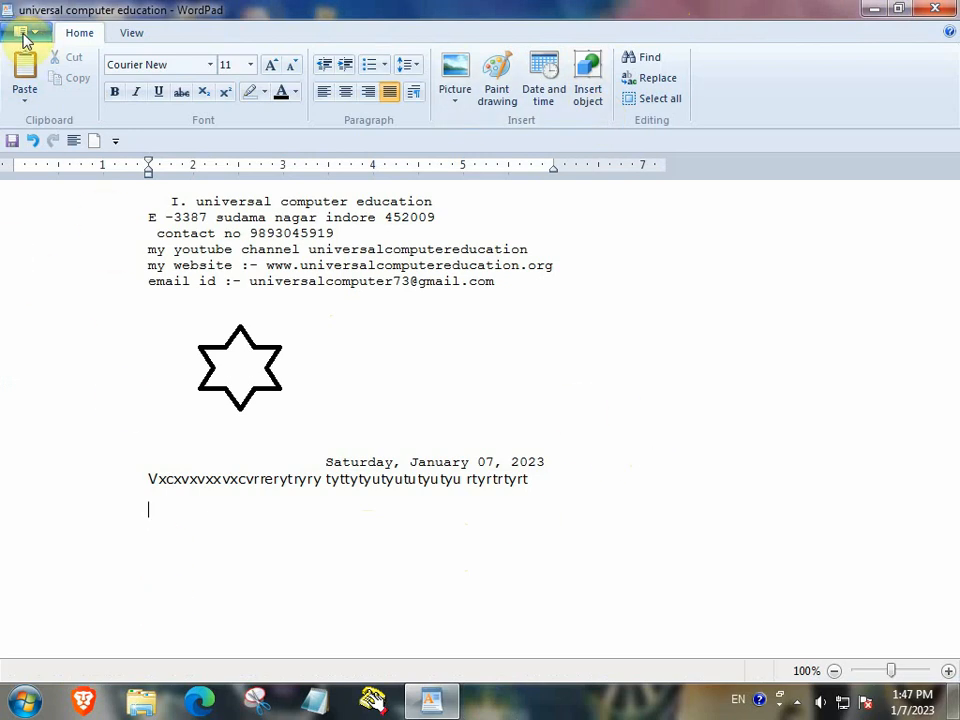
Step: Create a new document without saving the current one and paste the copied institute contact details into it
click(24, 36)
click(56, 68)
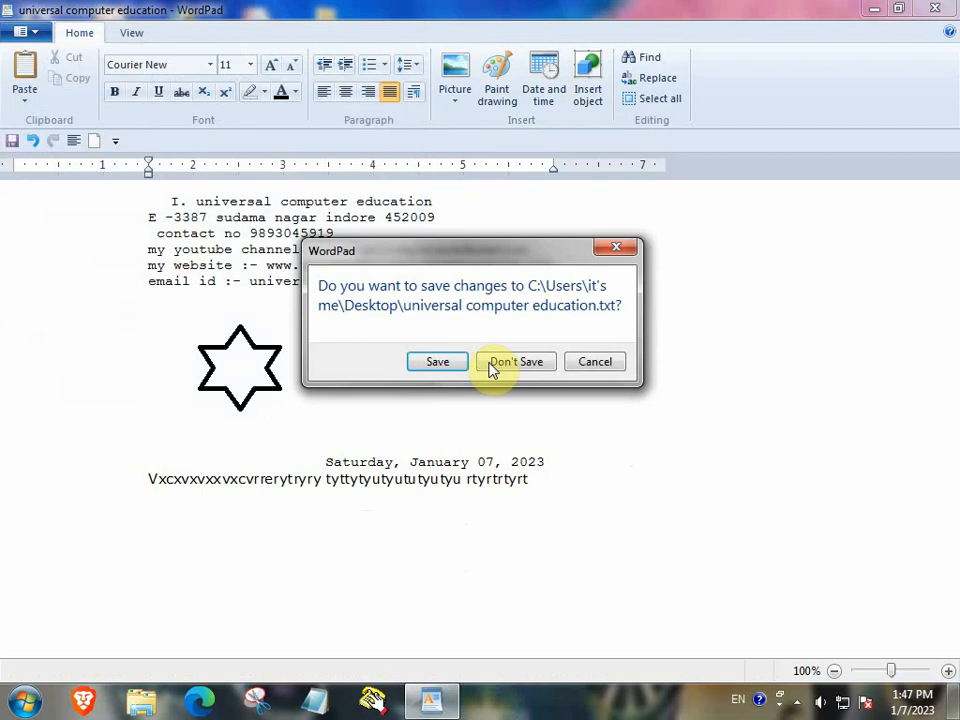
click(516, 362)
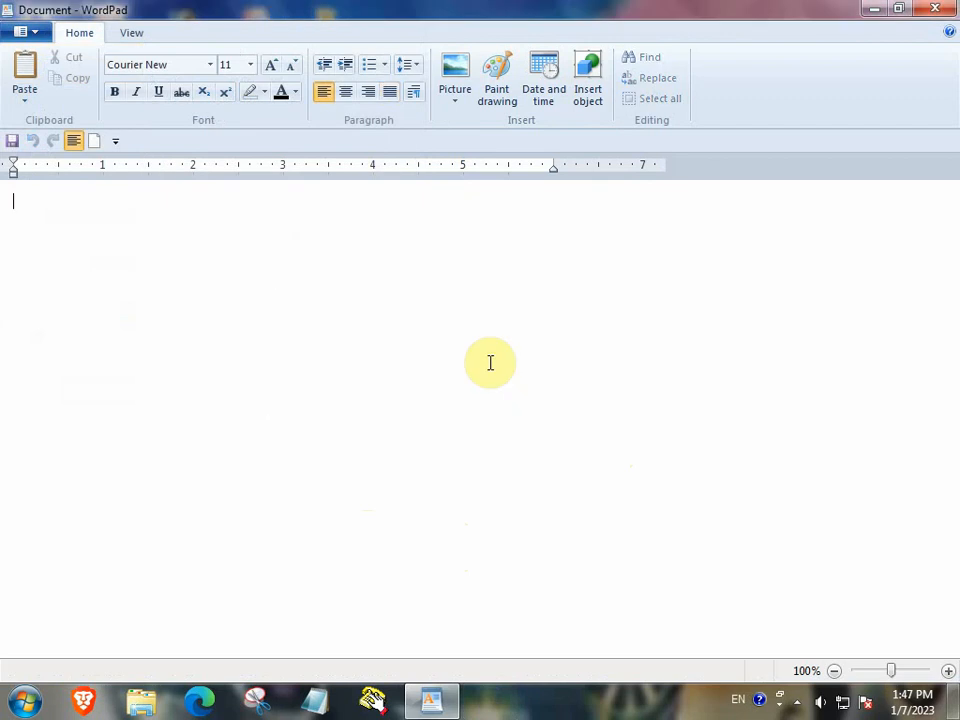
key(ctrl+v)
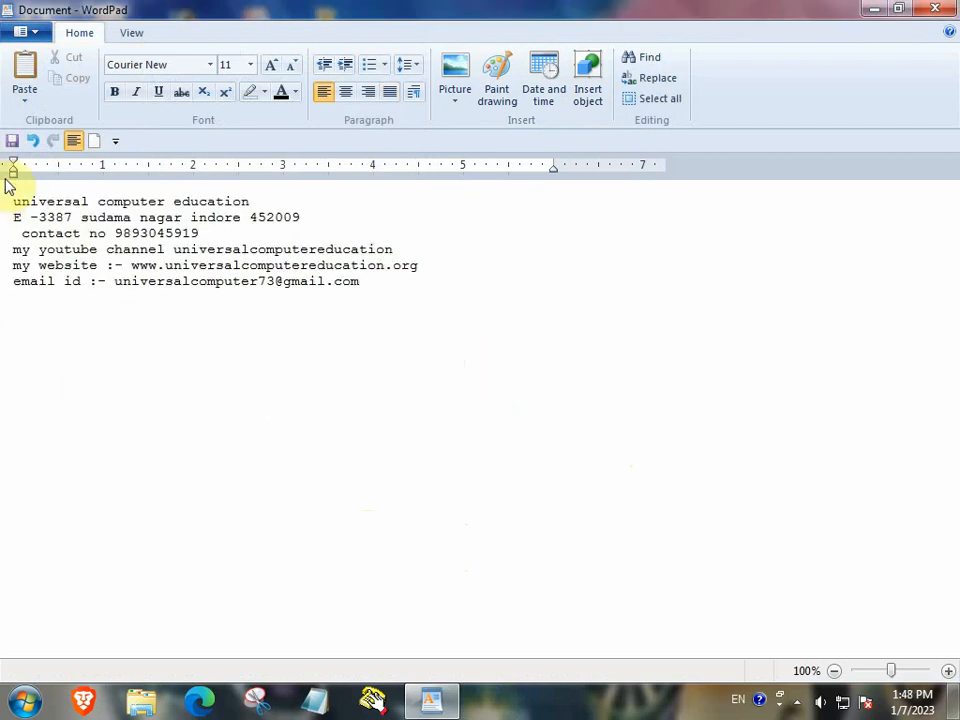
Step: Enlarge all of the pasted text to font size 22 and deselect it
drag(10, 199, 58, 302)
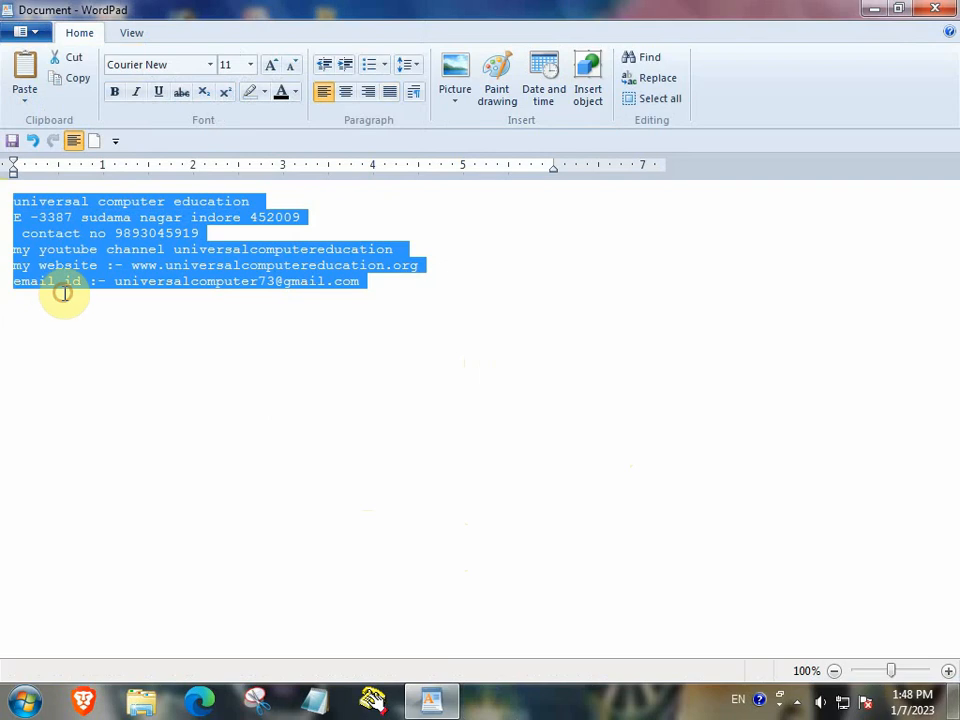
click(270, 66)
click(270, 66)
click(270, 66)
click(270, 66)
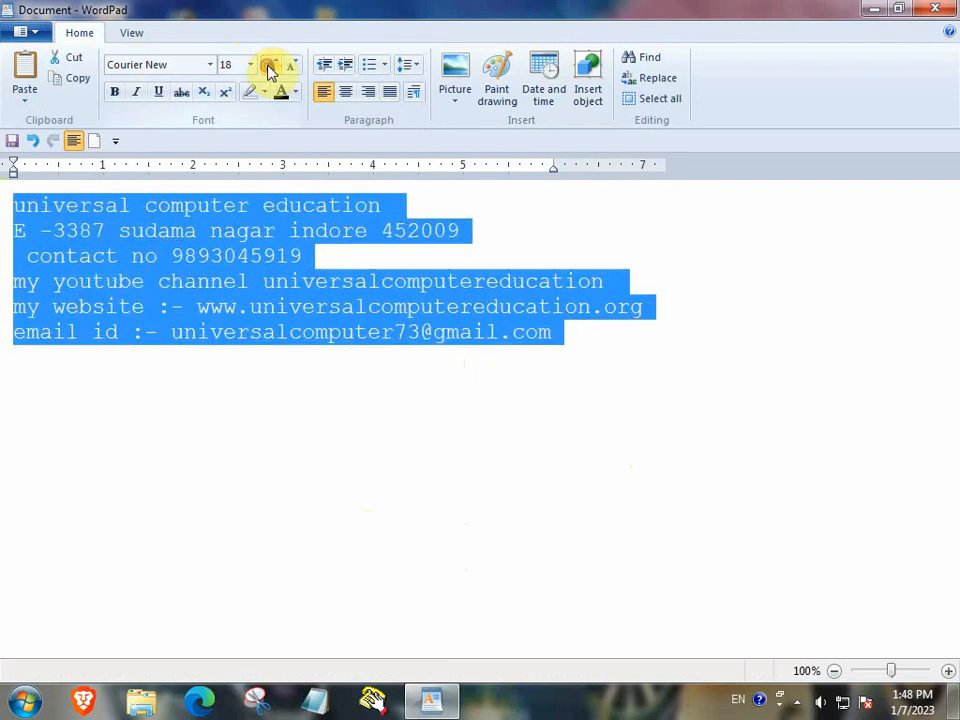
click(270, 66)
click(270, 66)
click(306, 491)
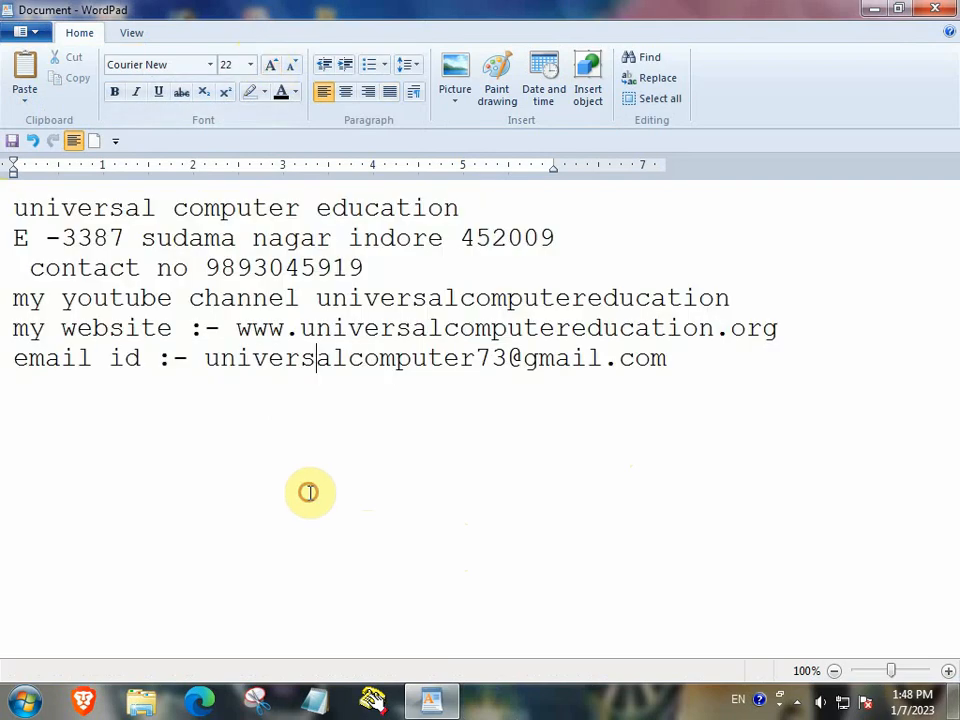
Step: Search the document from the start of the first line for the letter "c"
click(9, 204)
click(165, 484)
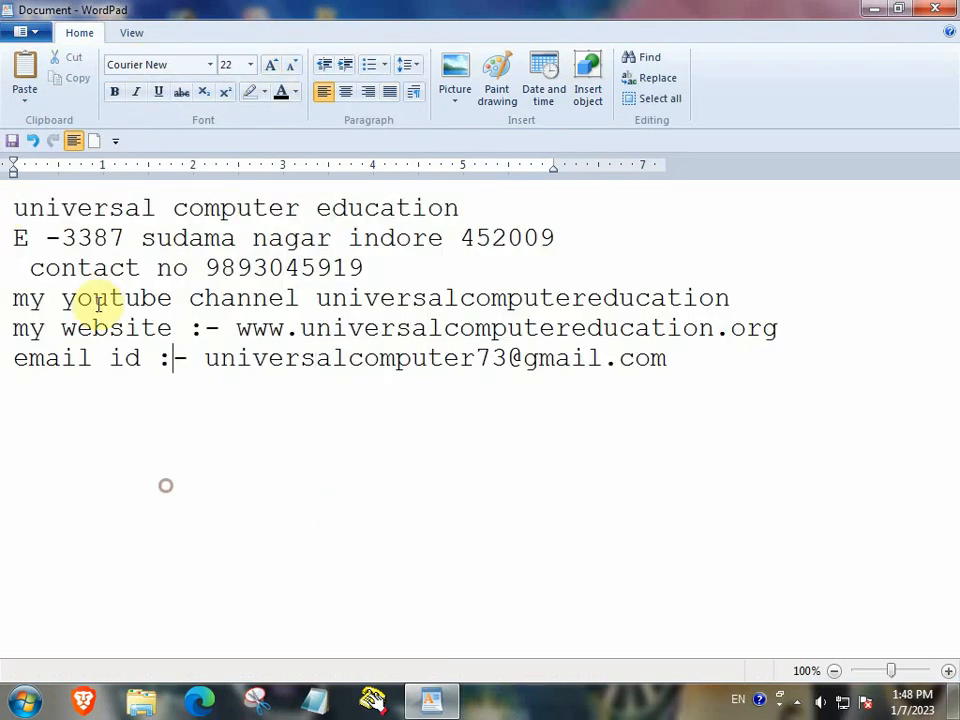
click(170, 208)
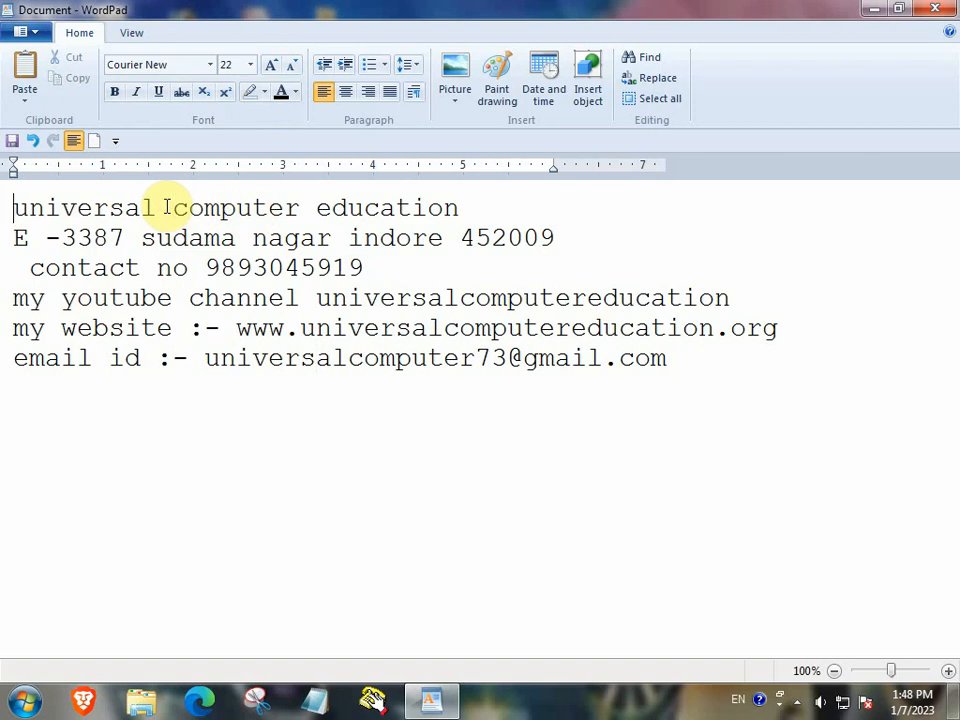
click(658, 63)
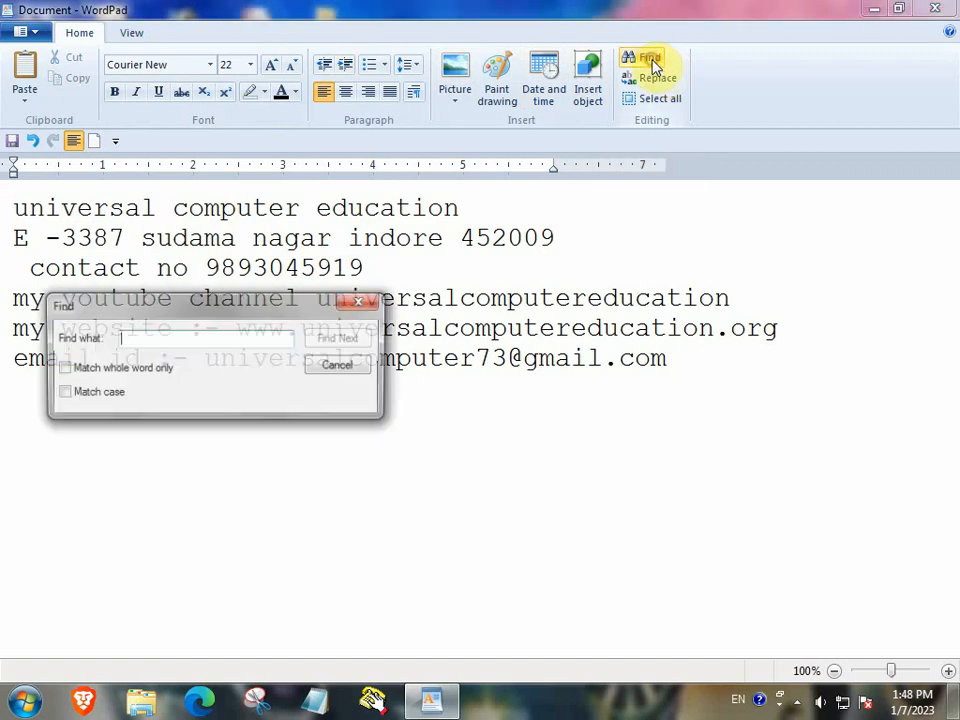
click(139, 345)
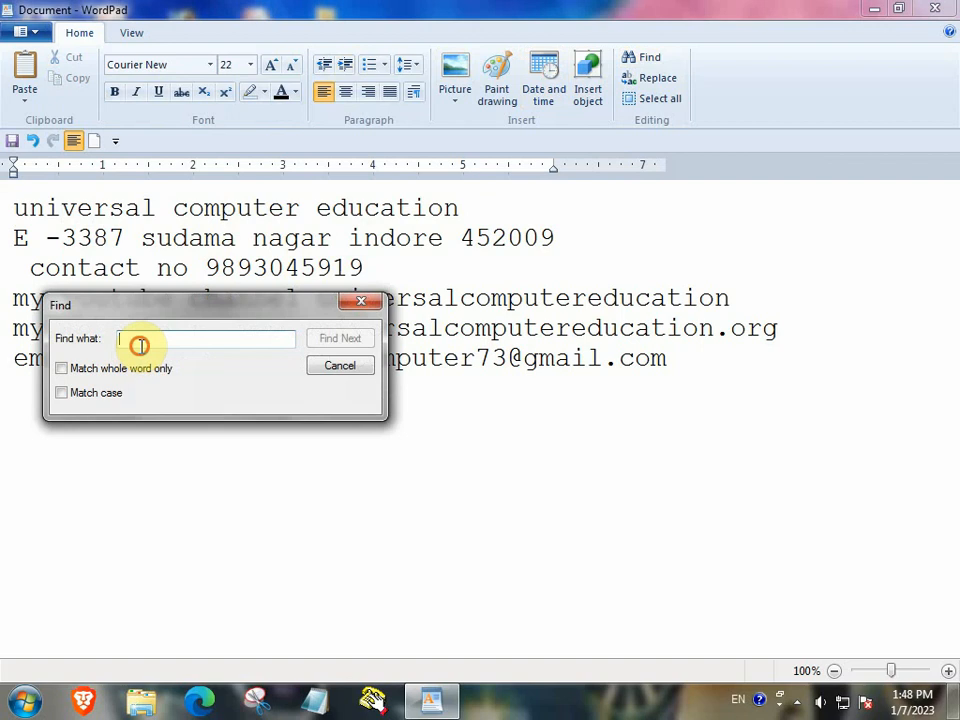
text(c)
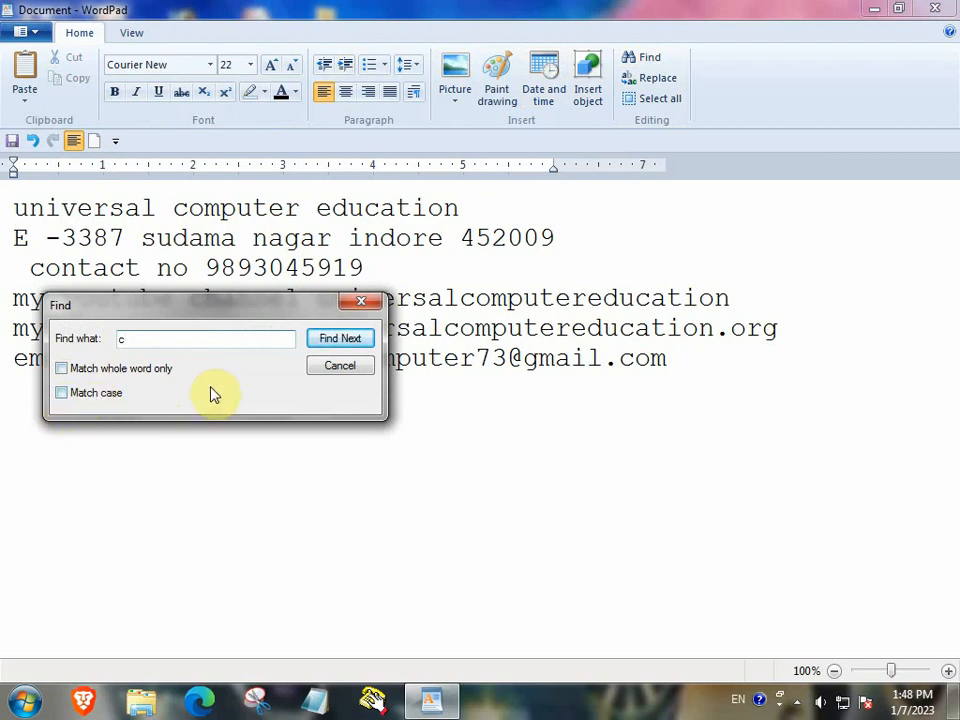
click(331, 346)
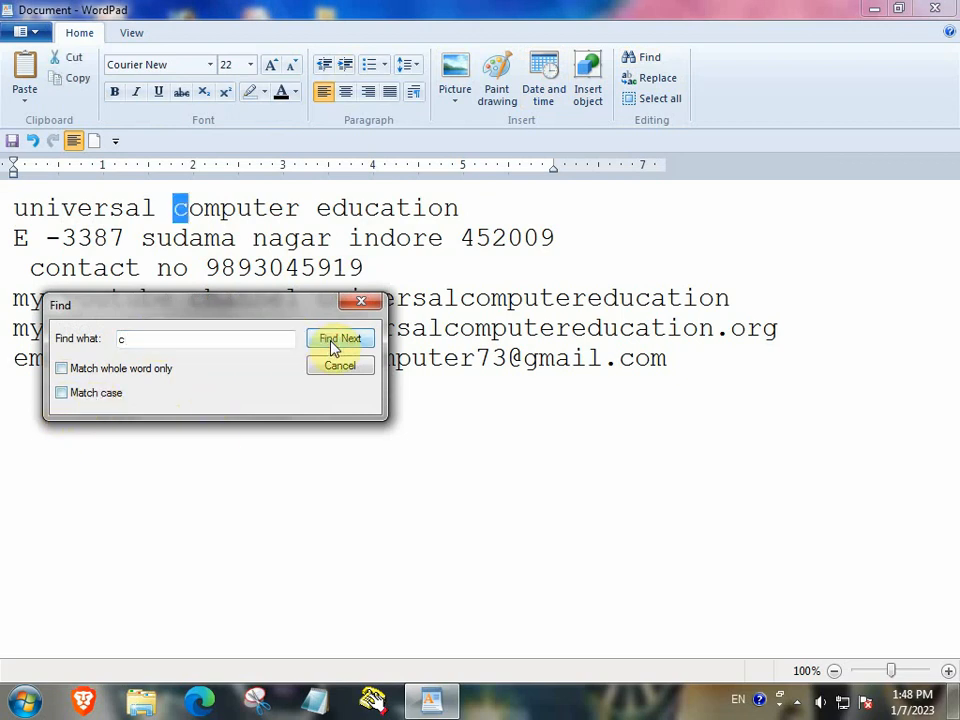
Step: Go through the further matches of the letter "c" and close the search
click(332, 346)
click(332, 346)
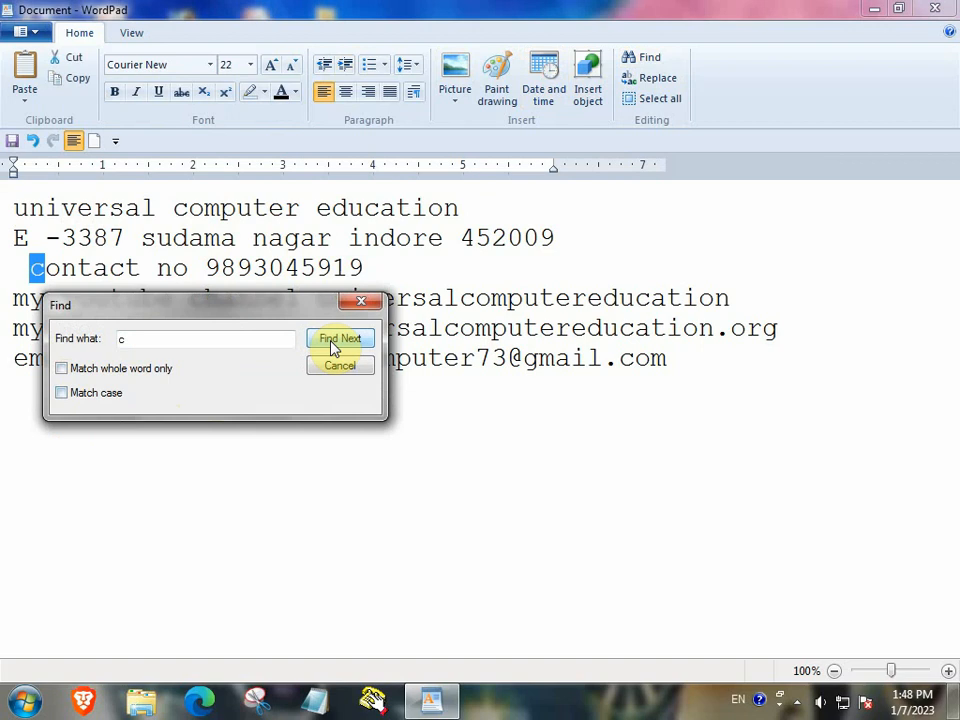
click(337, 366)
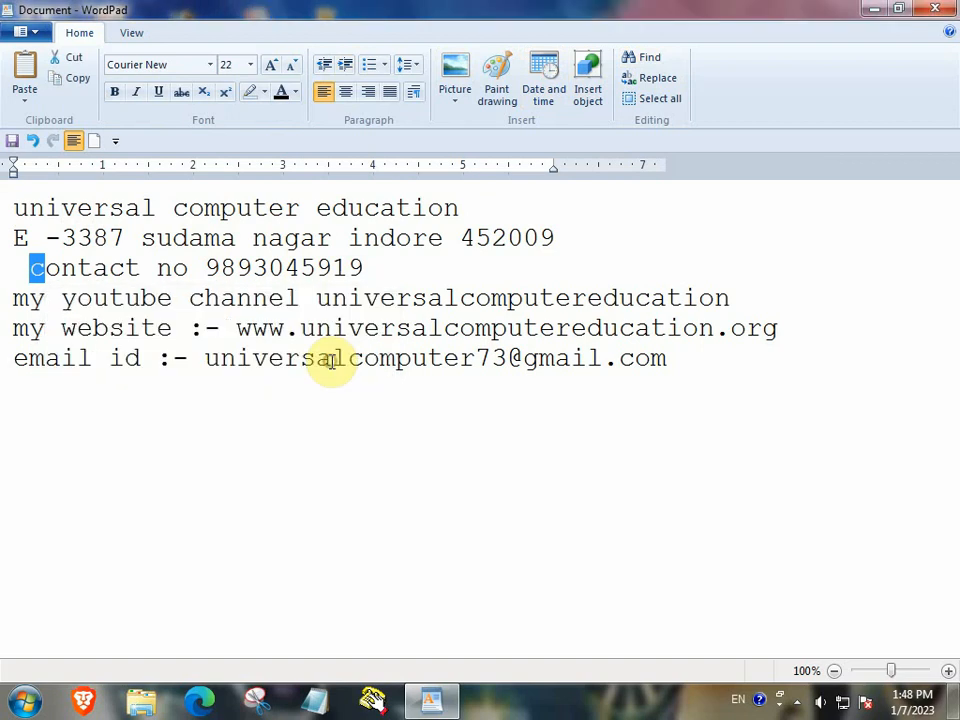
Step: Search from the start of the first line for "computer" as a whole word only, continue to the document's end and close the search
click(8, 208)
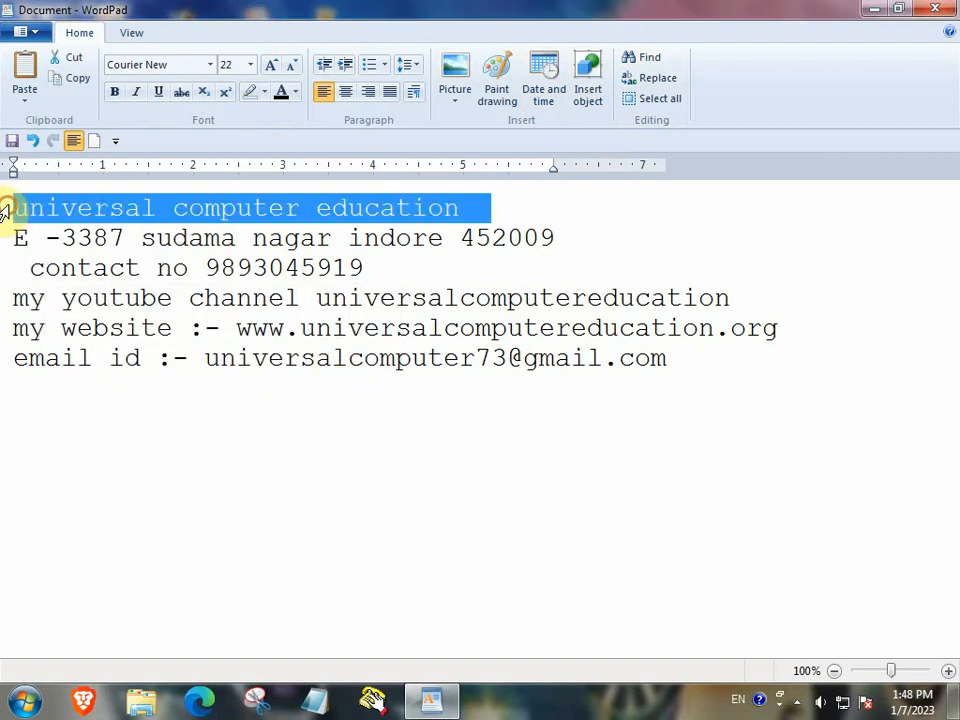
click(242, 536)
click(170, 208)
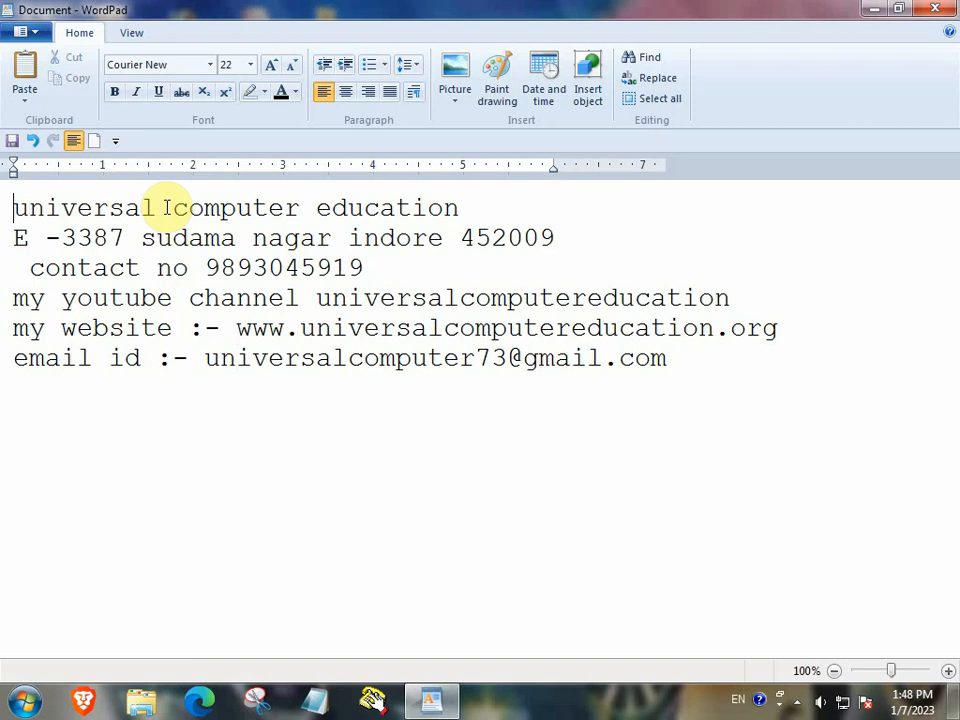
click(650, 62)
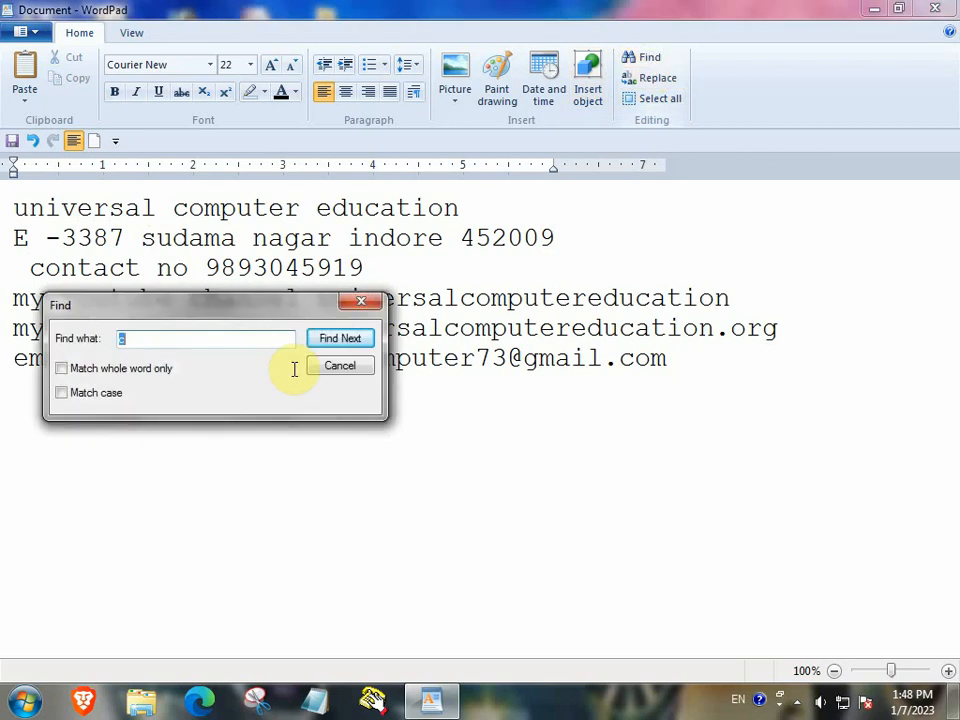
click(64, 372)
click(137, 338)
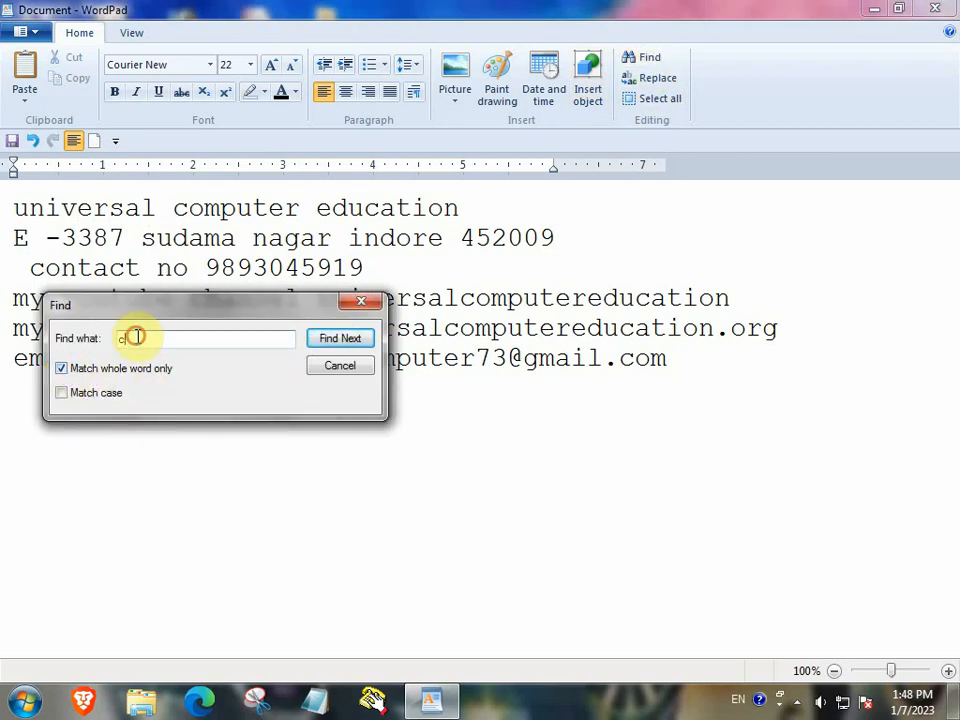
text(omputer)
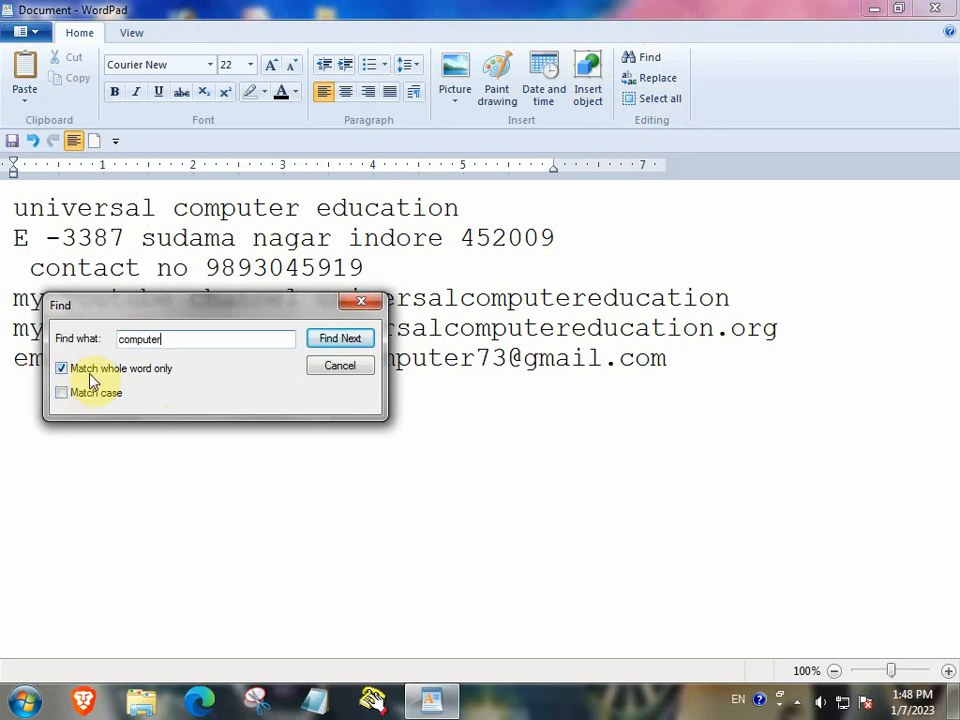
click(337, 342)
drag(268, 300, 300, 424)
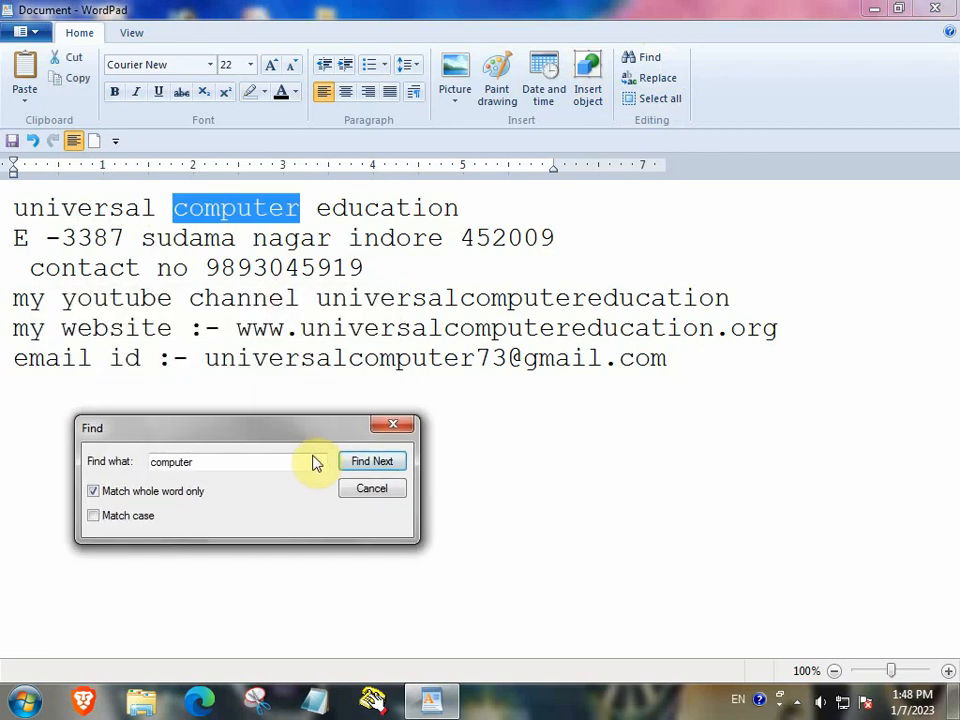
click(358, 462)
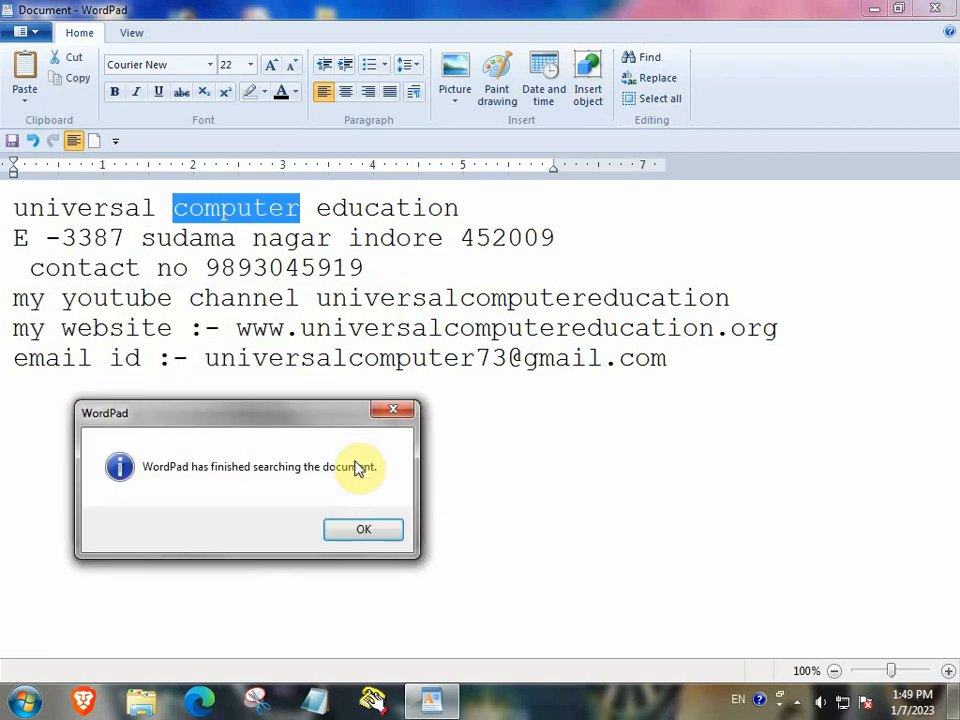
click(377, 537)
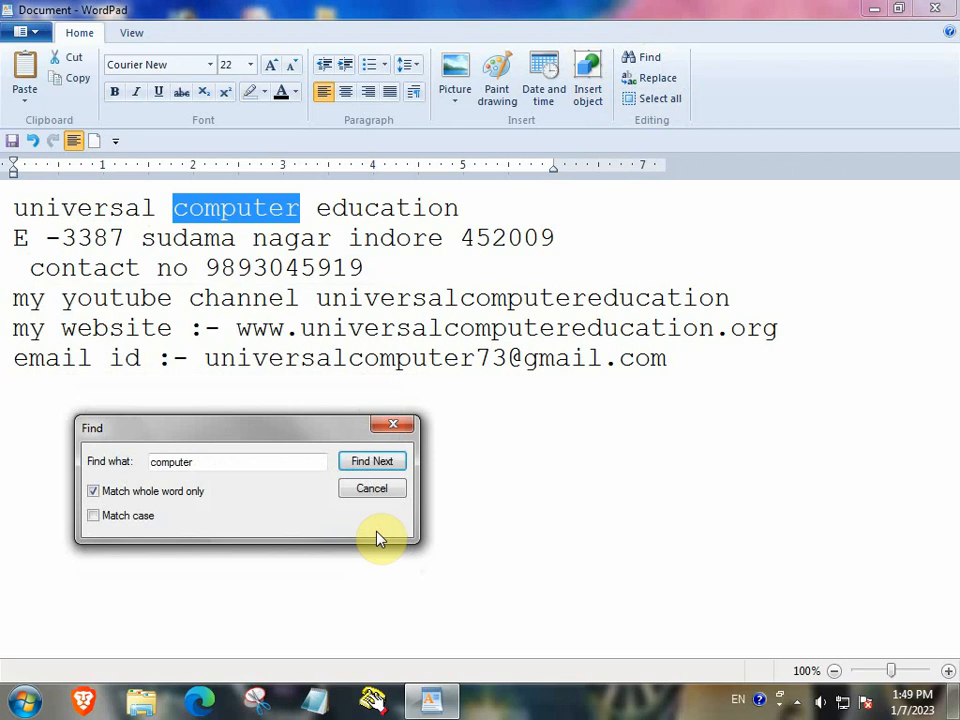
click(379, 490)
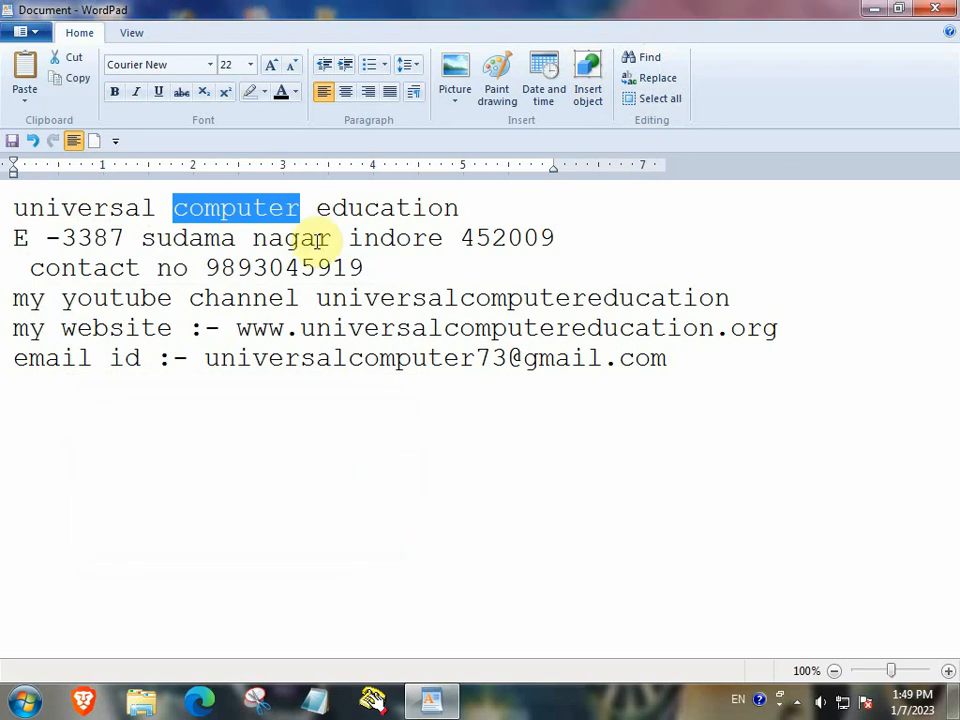
click(431, 540)
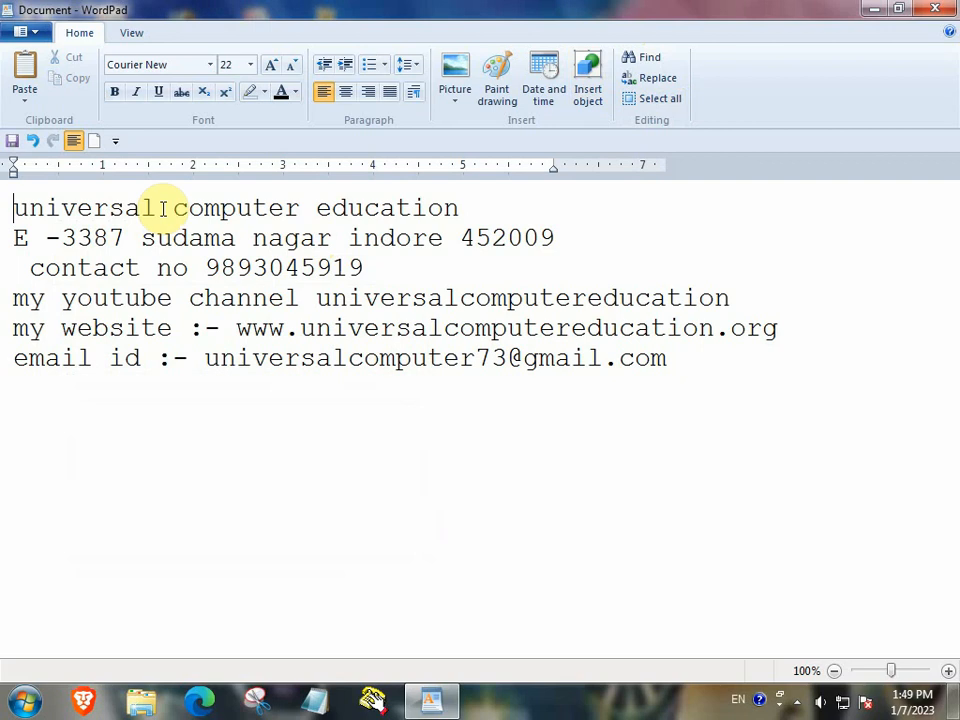
click(648, 59)
click(61, 368)
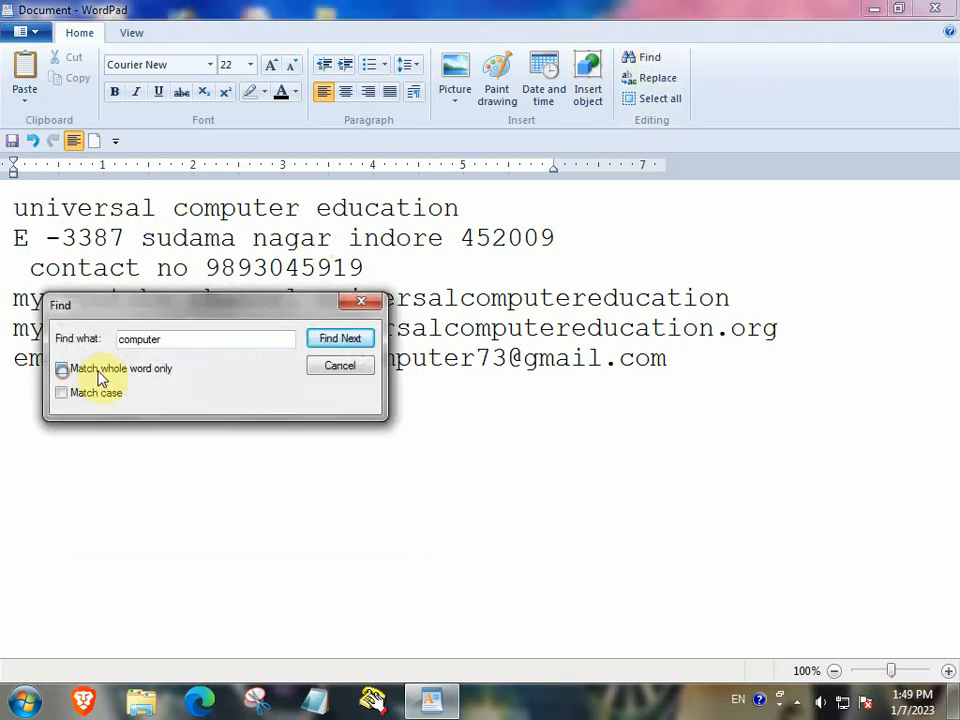
click(196, 338)
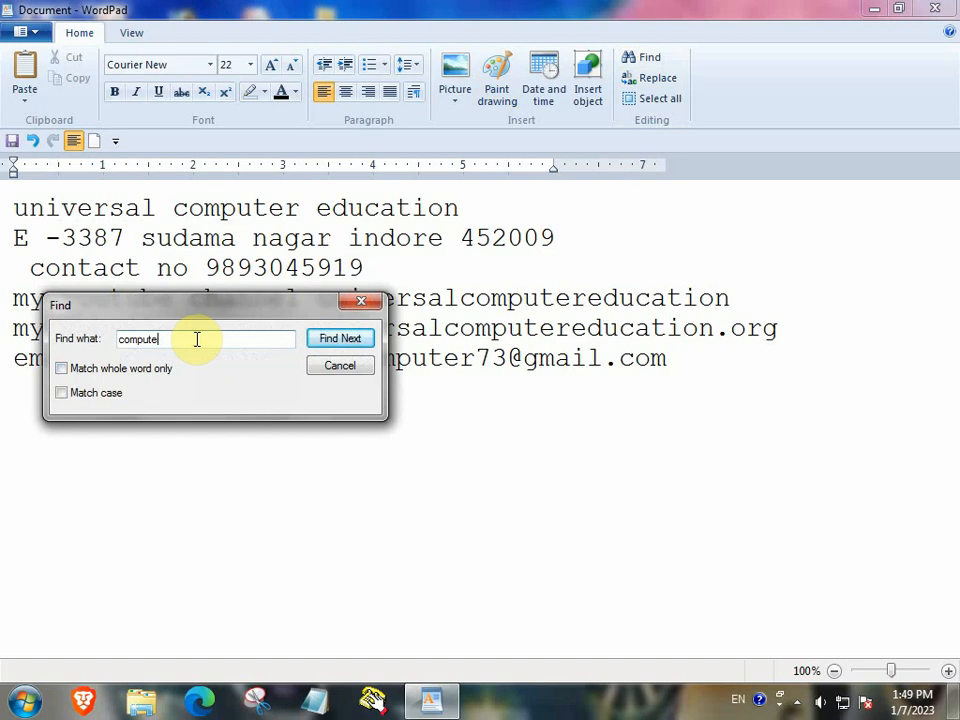
key(BackSpace)
key(BackSpace)
key(BackSpace)
key(BackSpace)
key(BackSpace)
key(BackSpace)
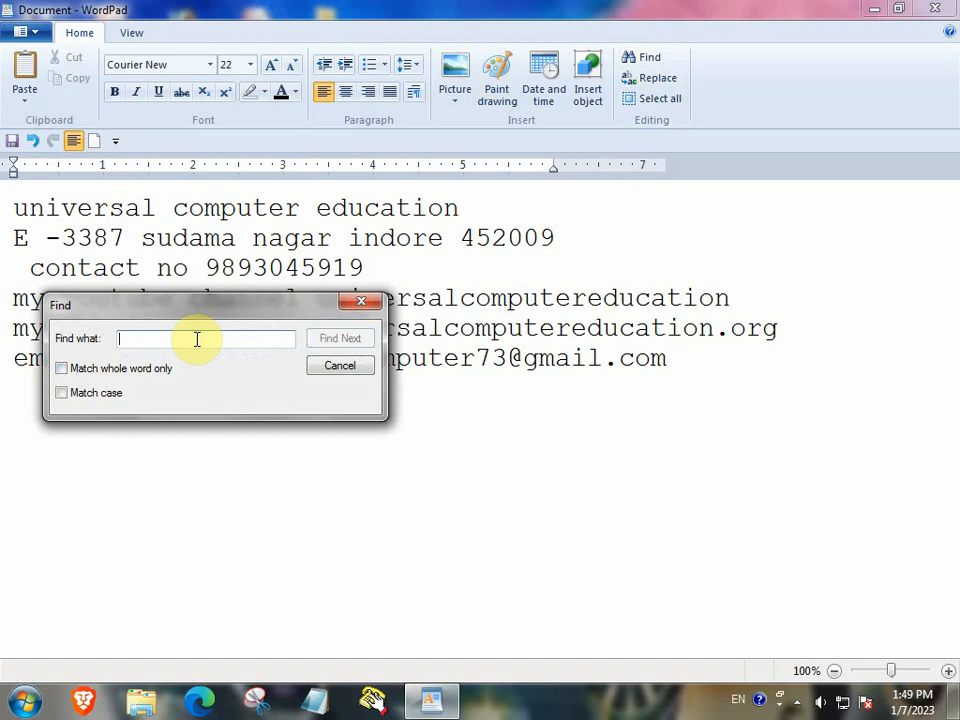
click(364, 302)
Step: Change the first letter of "education" in the first line to a capital "E"
click(348, 431)
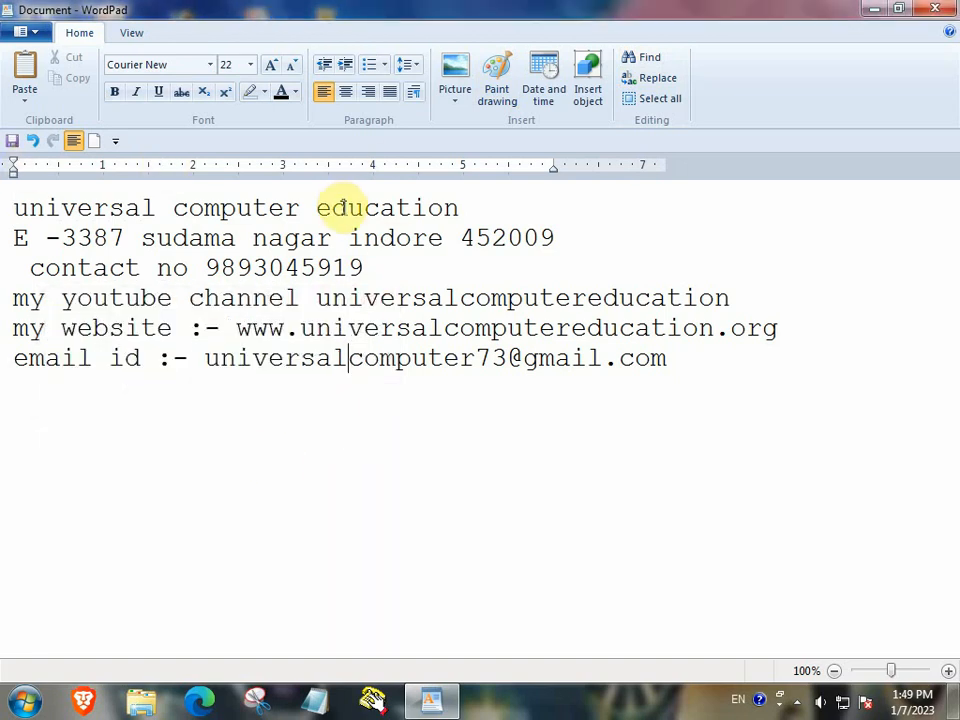
click(333, 207)
key(BackSpace)
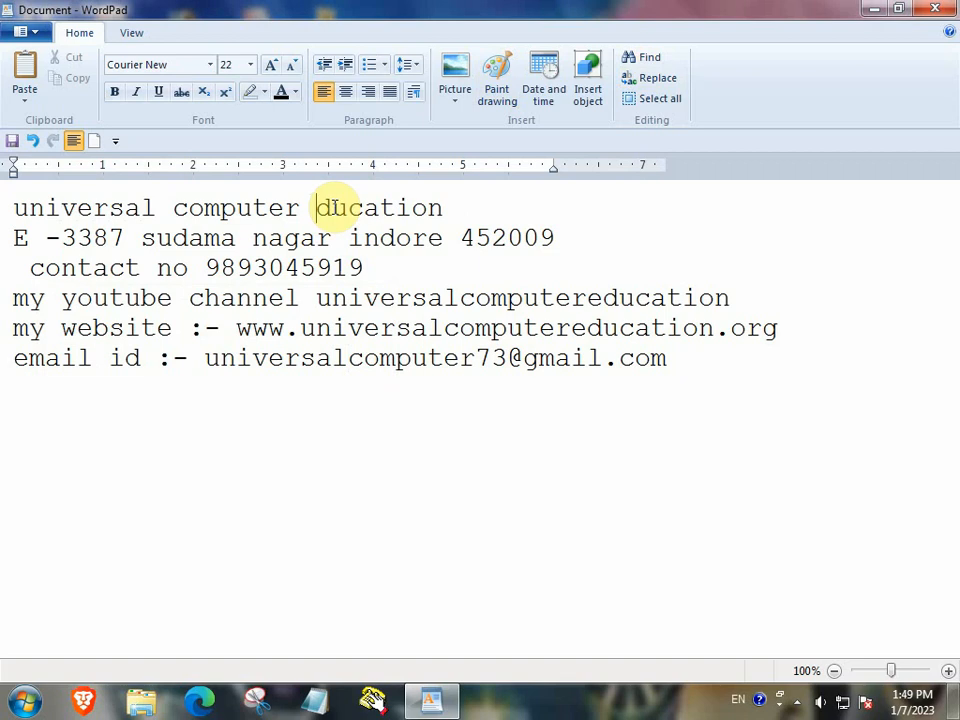
text(e)
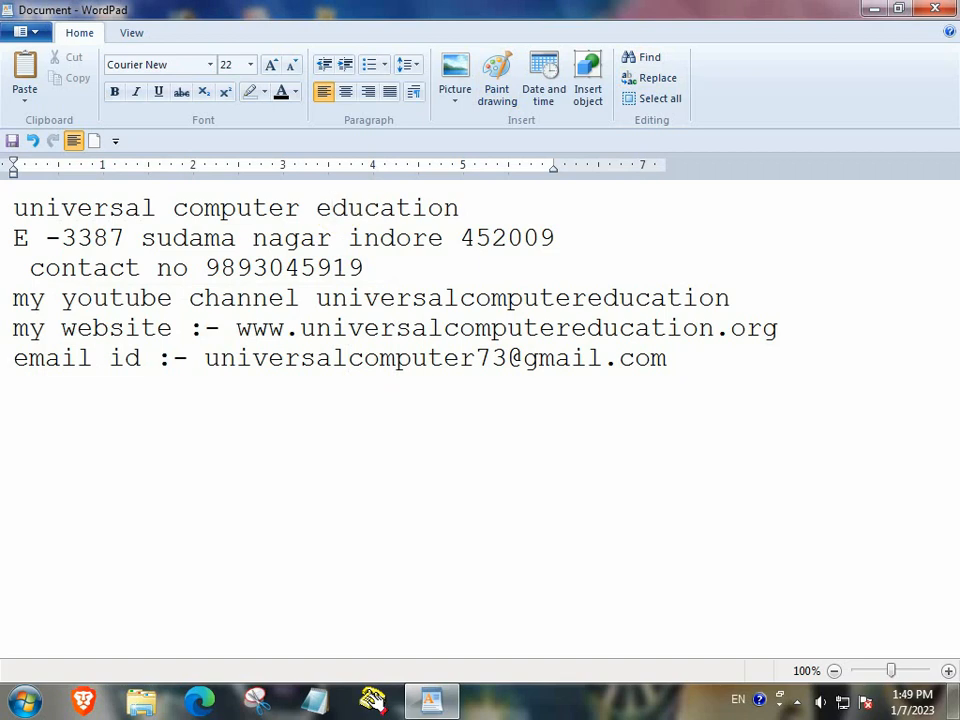
key(BackSpace)
text(E)
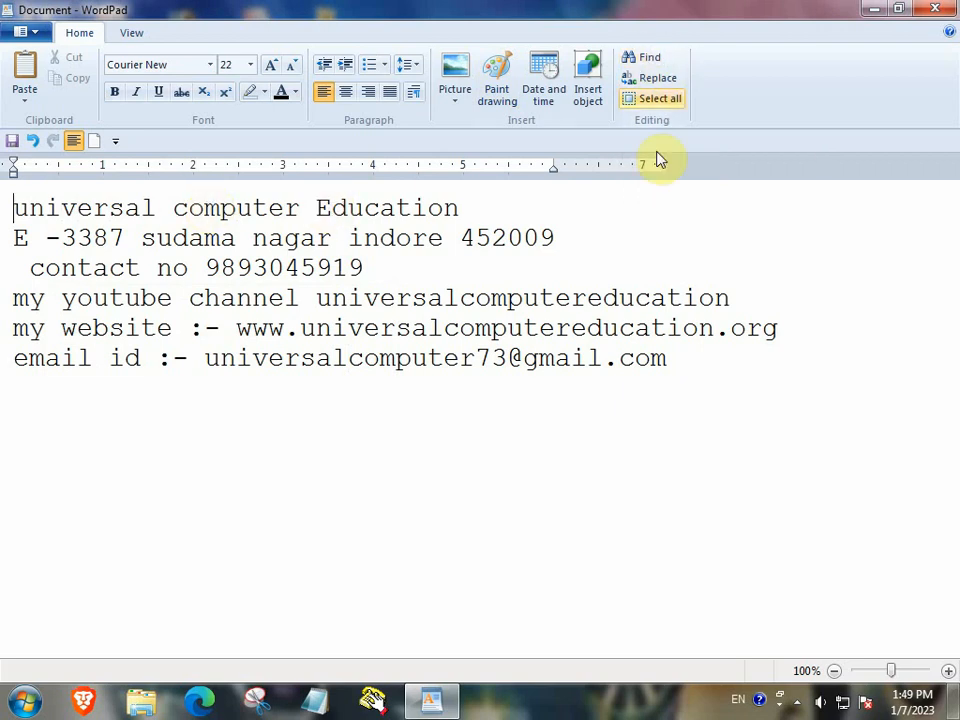
Step: Set up a search for a lowercase "e" with case matching on and whole-word matching off
click(647, 59)
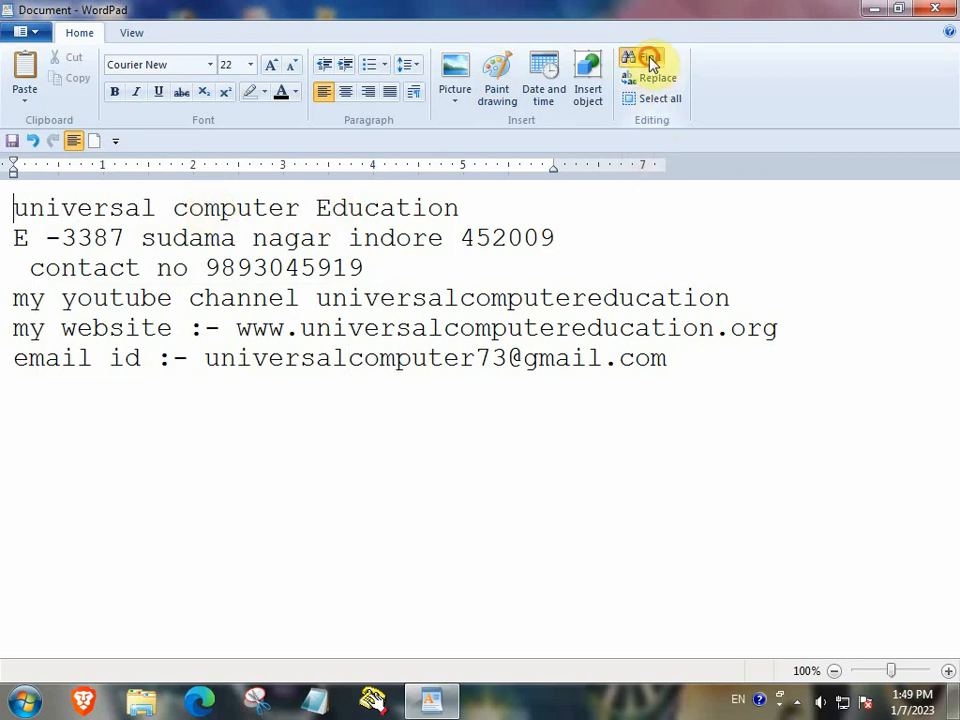
click(163, 338)
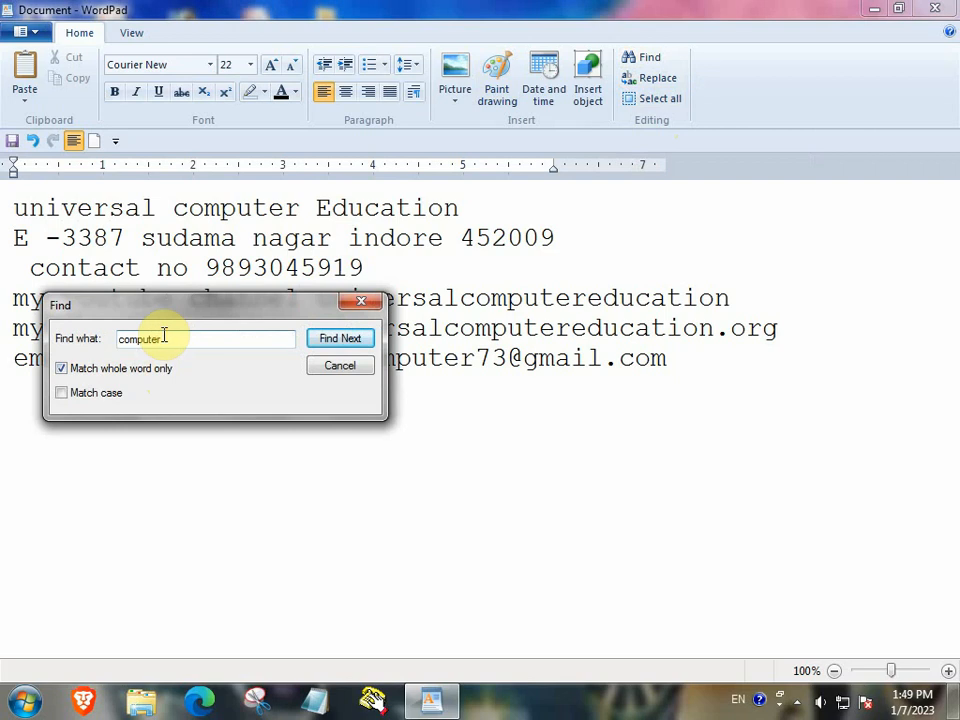
key(BackSpace)
key(BackSpace)
key(BackSpace)
key(BackSpace)
key(BackSpace)
key(BackSpace)
key(BackSpace)
key(BackSpace)
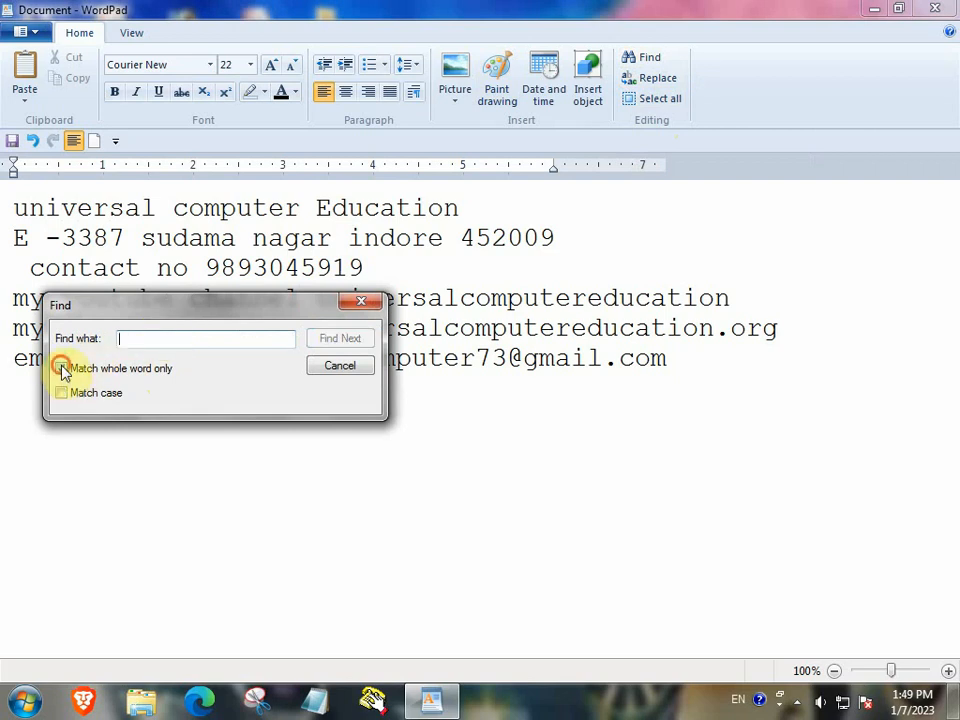
click(62, 368)
click(62, 396)
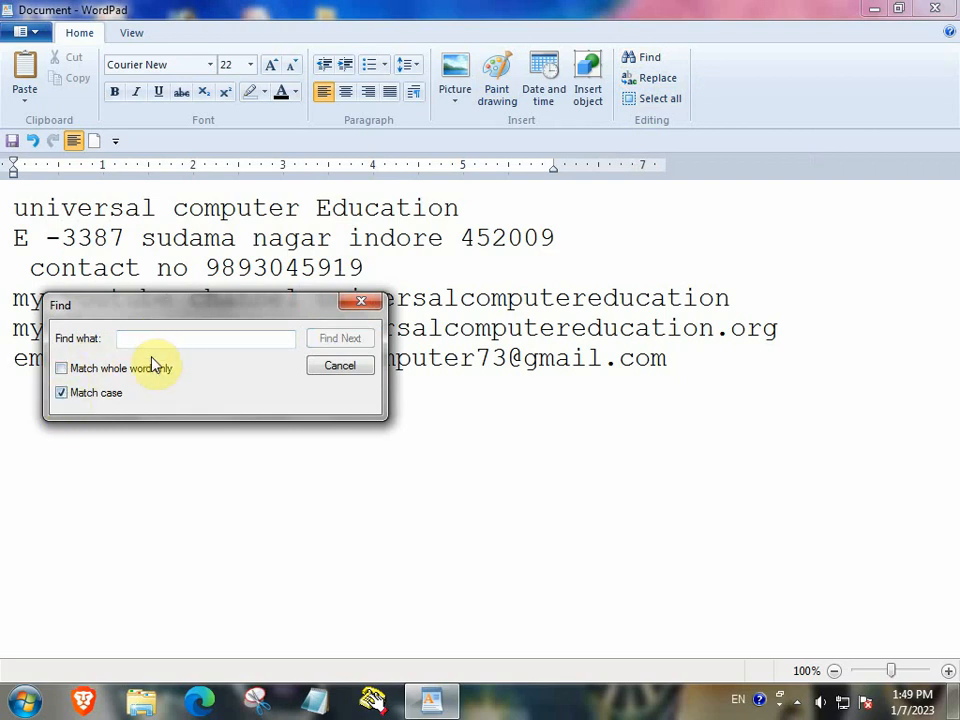
click(155, 338)
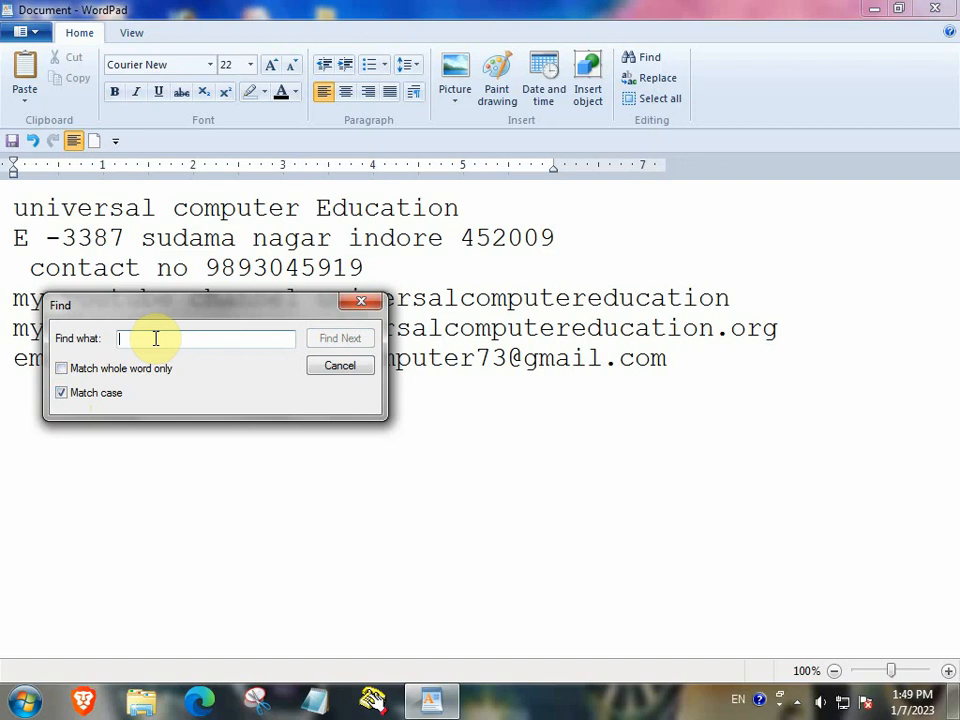
text(e)
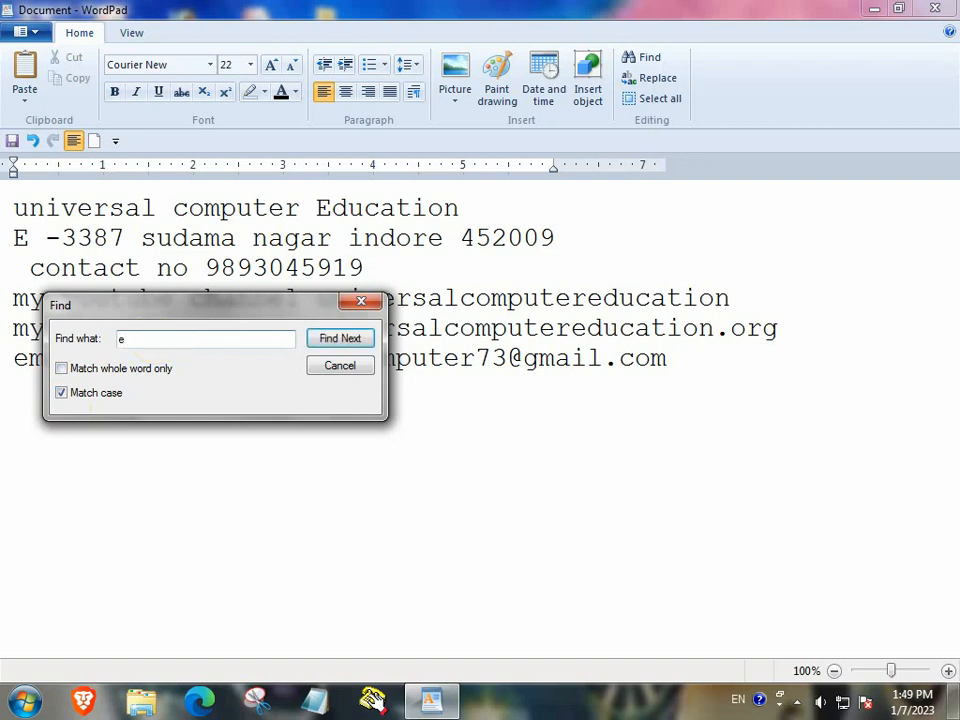
Step: Go through the case-sensitive matches of "e" as far as the website line and close the search
click(320, 341)
click(322, 341)
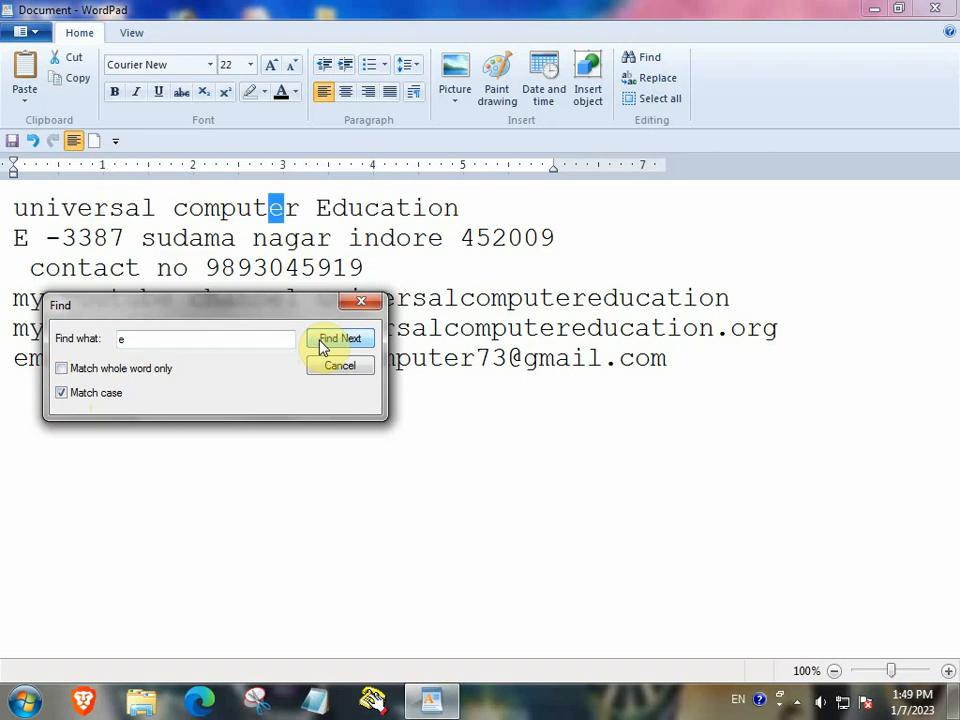
click(322, 341)
click(322, 341)
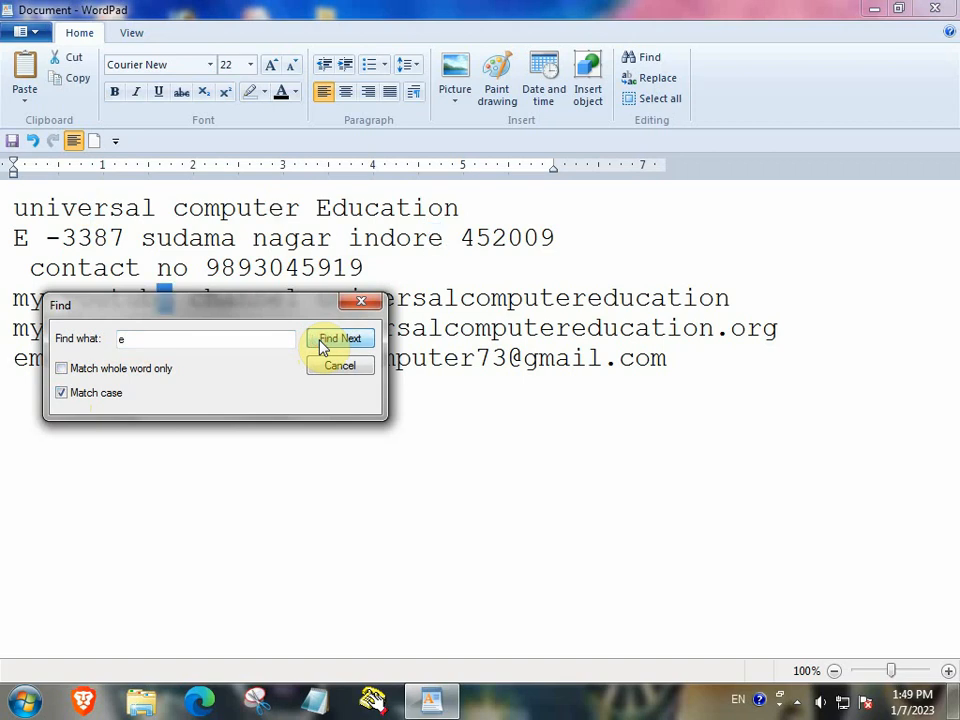
click(322, 341)
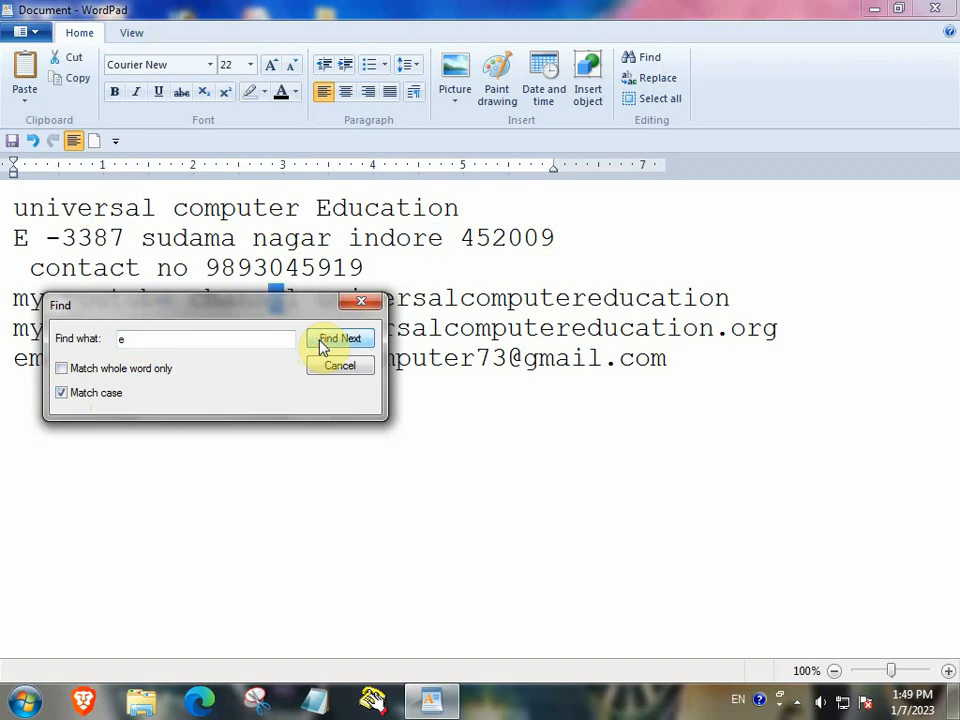
click(320, 341)
click(320, 341)
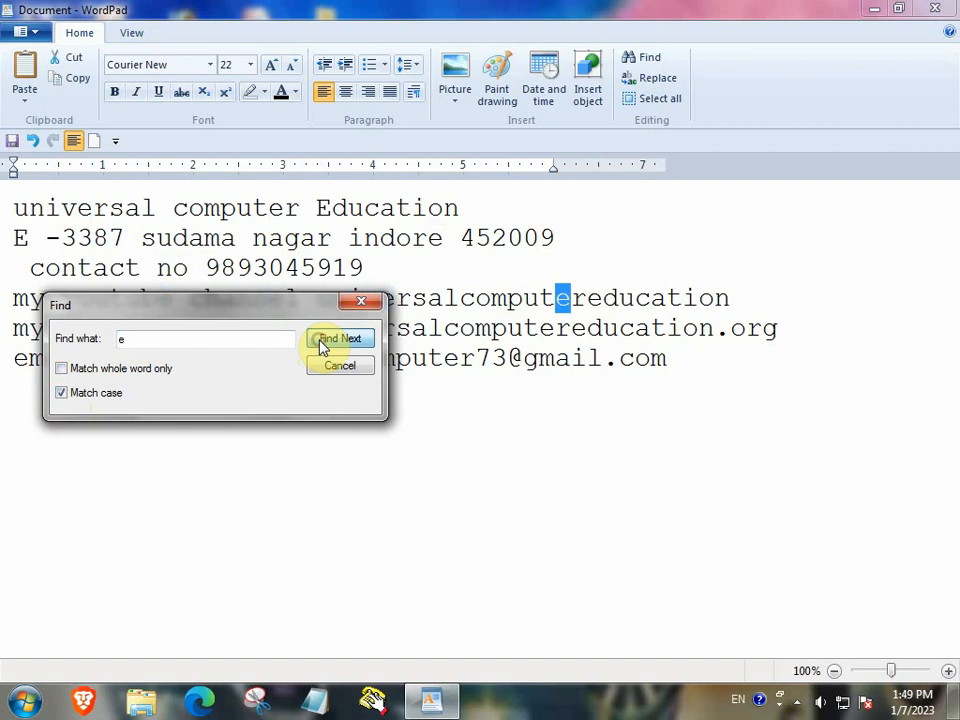
click(320, 341)
click(320, 341)
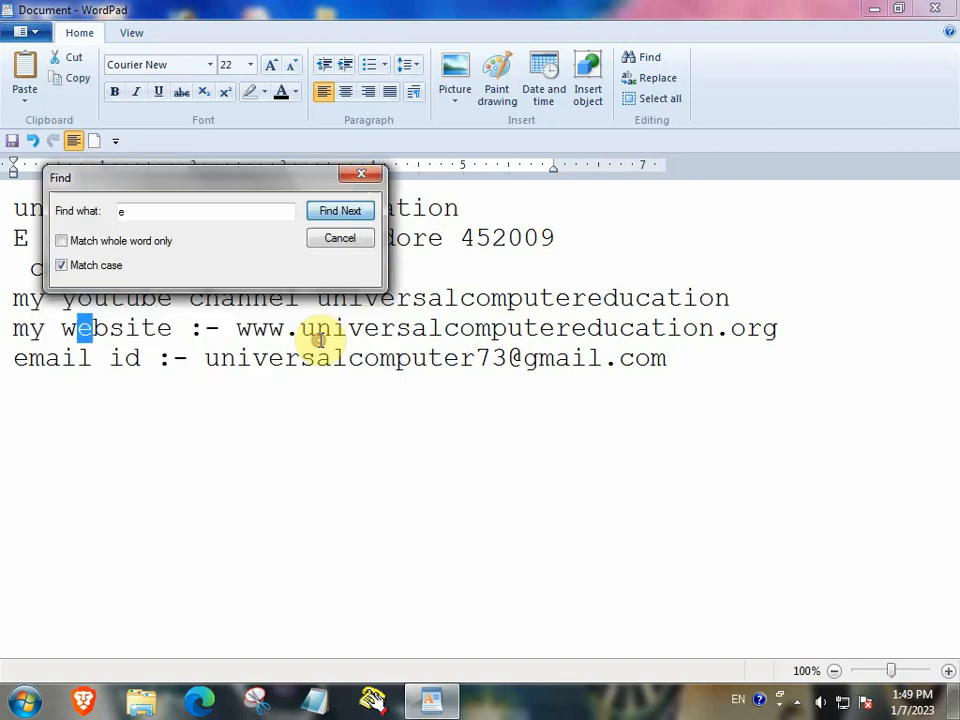
click(341, 238)
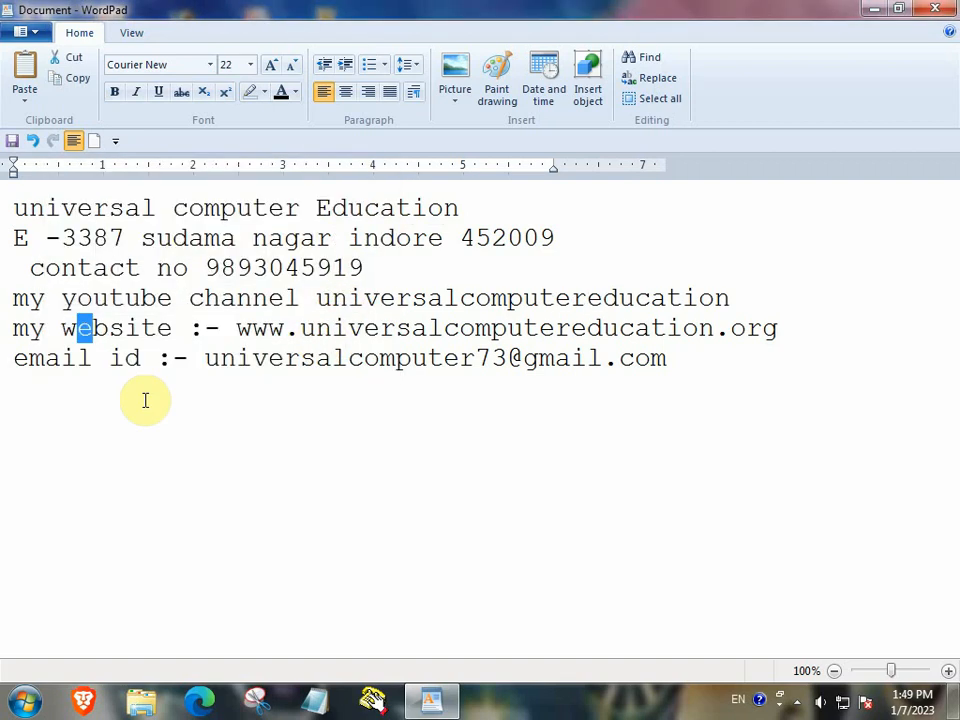
Step: Search from the first line for a capital "E" with case matching on, continue to the document's end and close the search
click(163, 207)
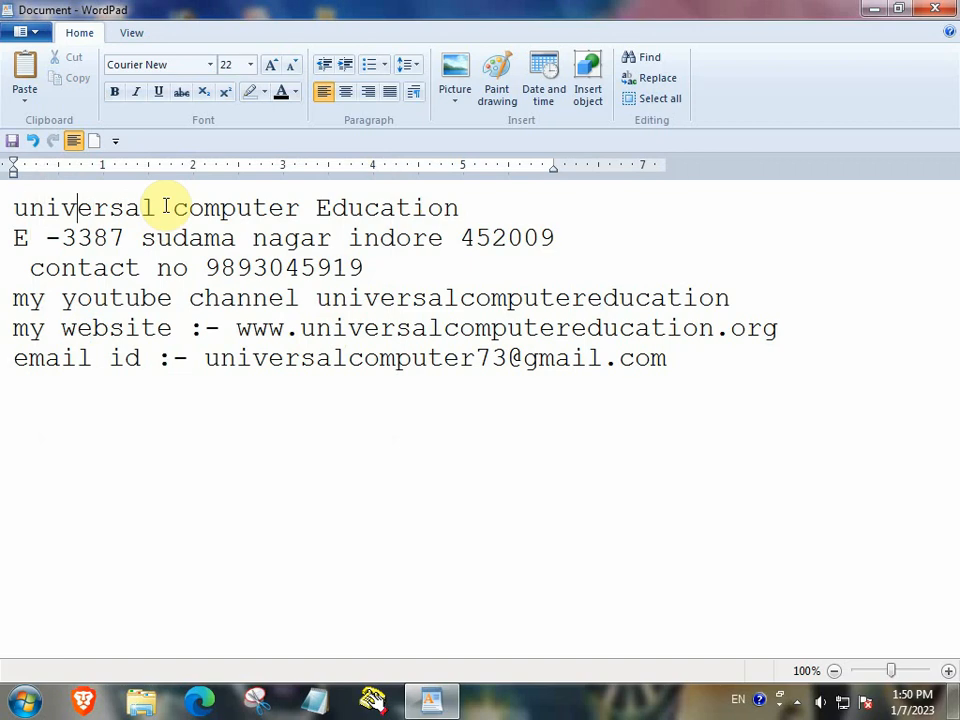
click(645, 58)
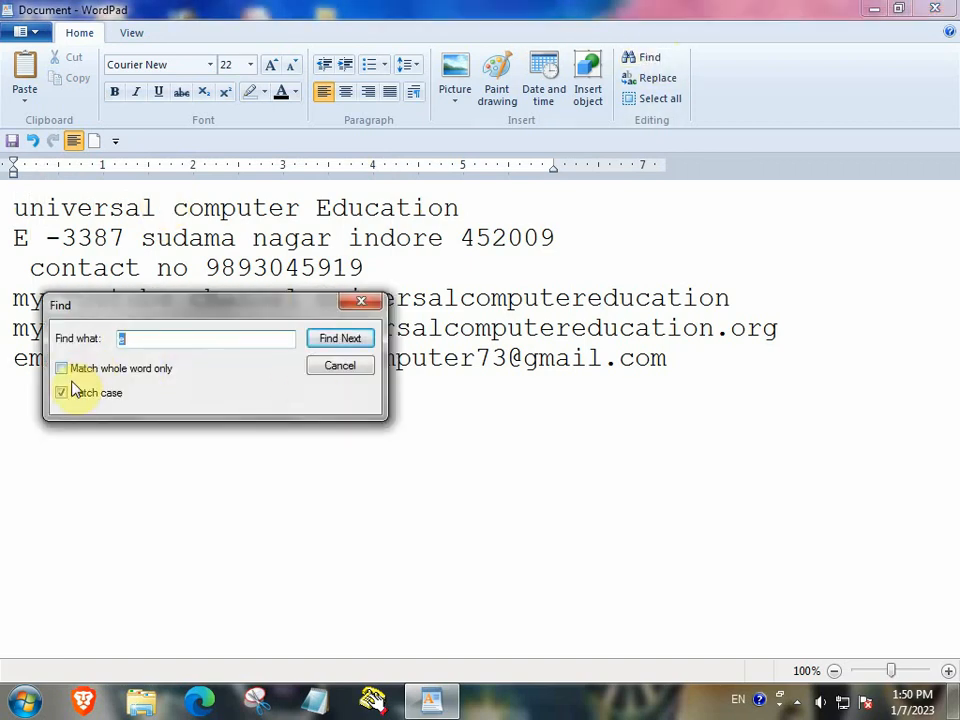
click(133, 337)
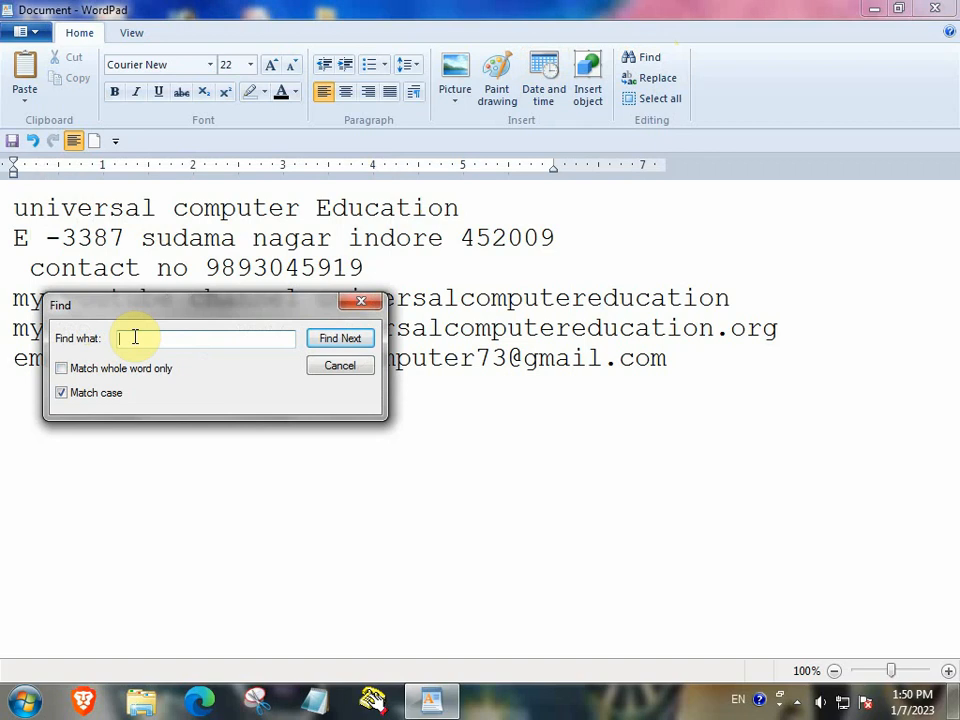
key(BackSpace)
text(E)
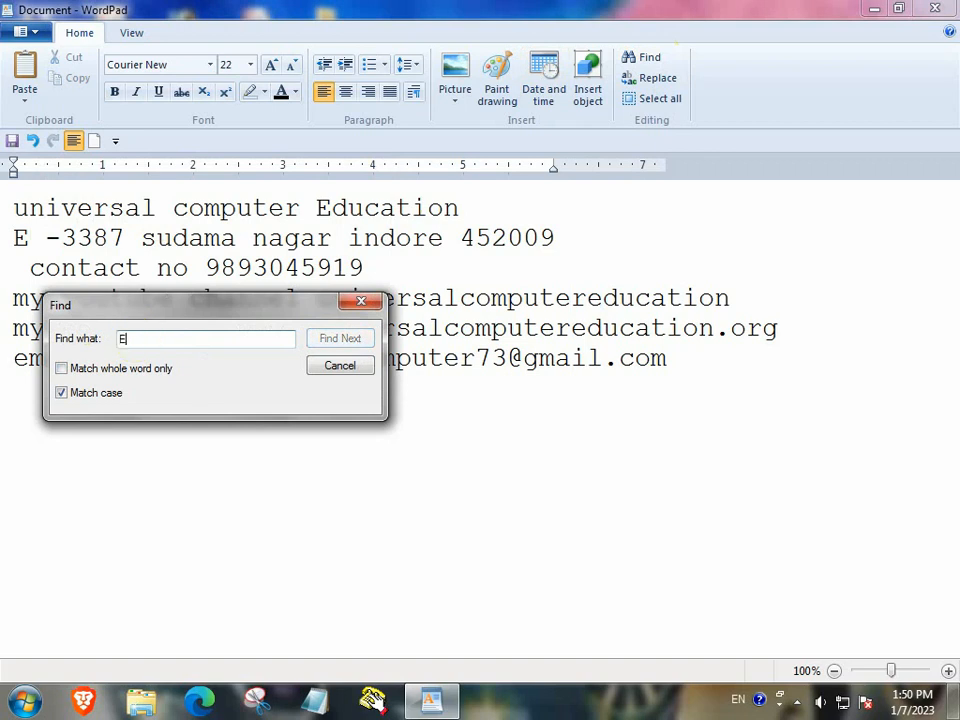
click(341, 339)
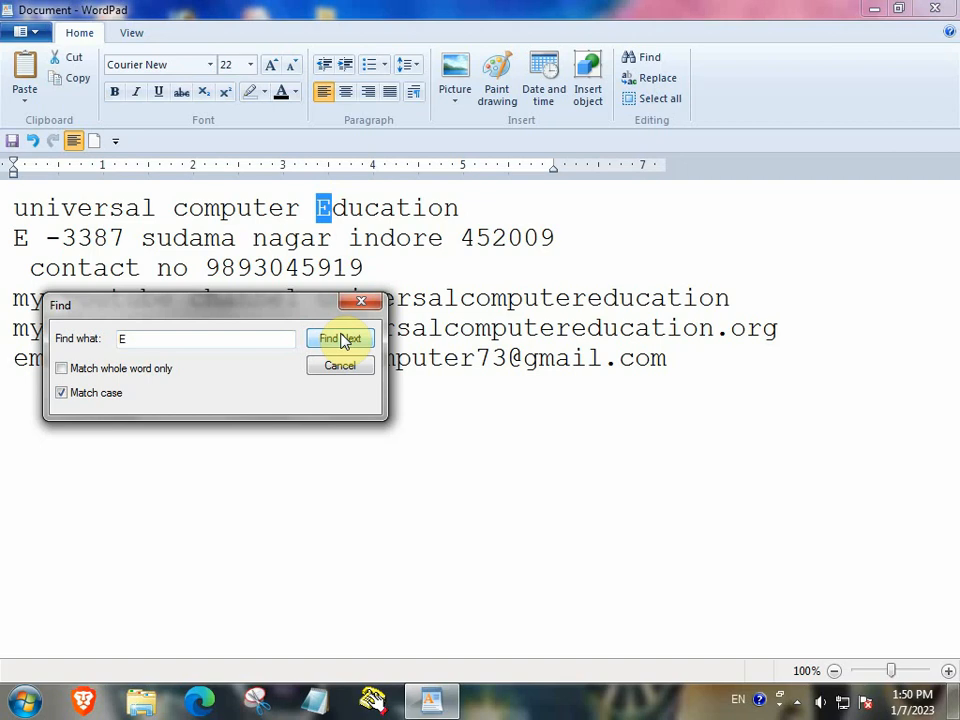
click(341, 339)
click(341, 339)
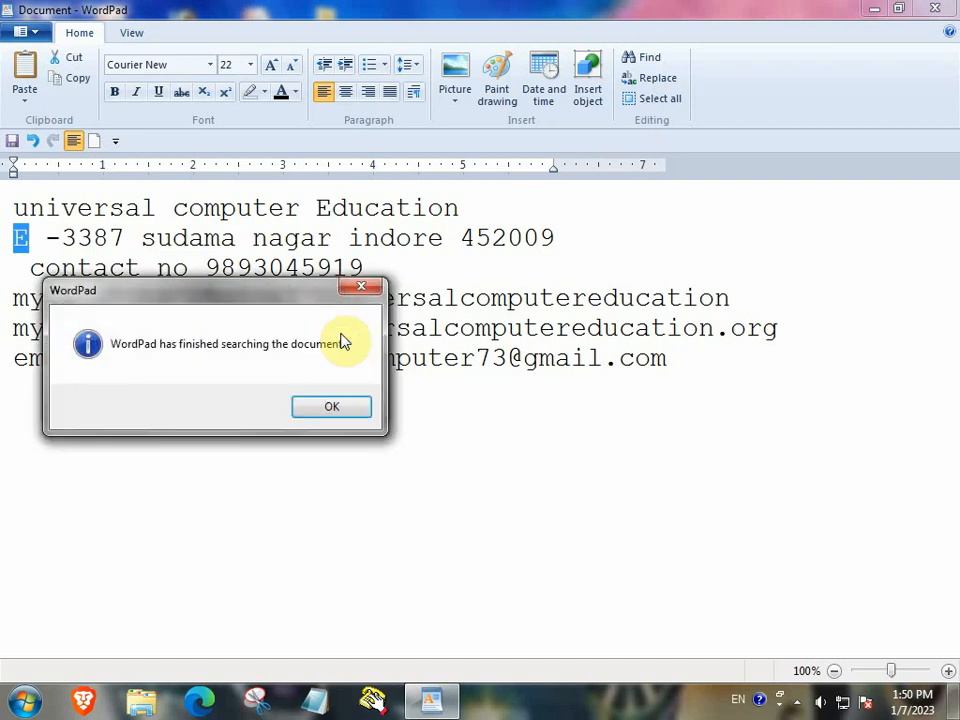
click(369, 296)
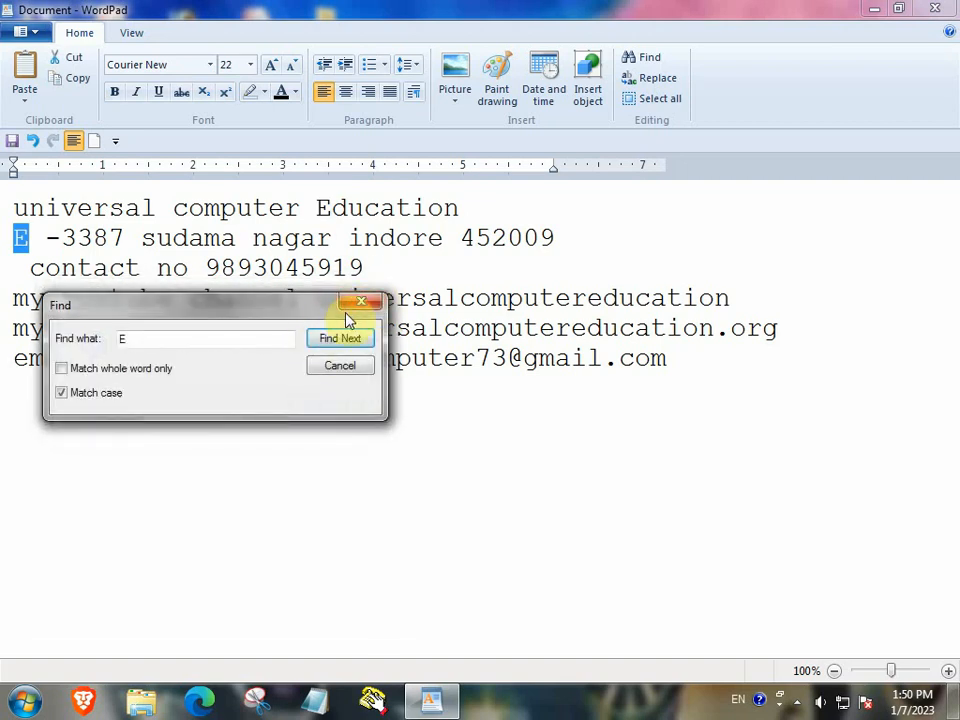
click(363, 302)
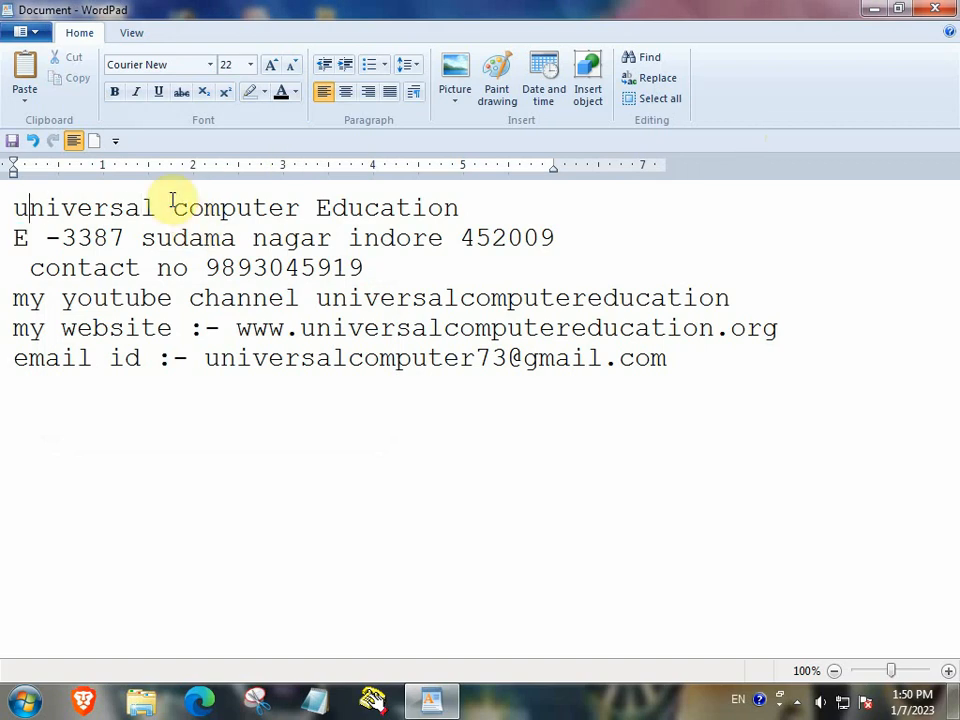
Step: Set up a replacement of "e" with "i" and turn case matching off
click(660, 79)
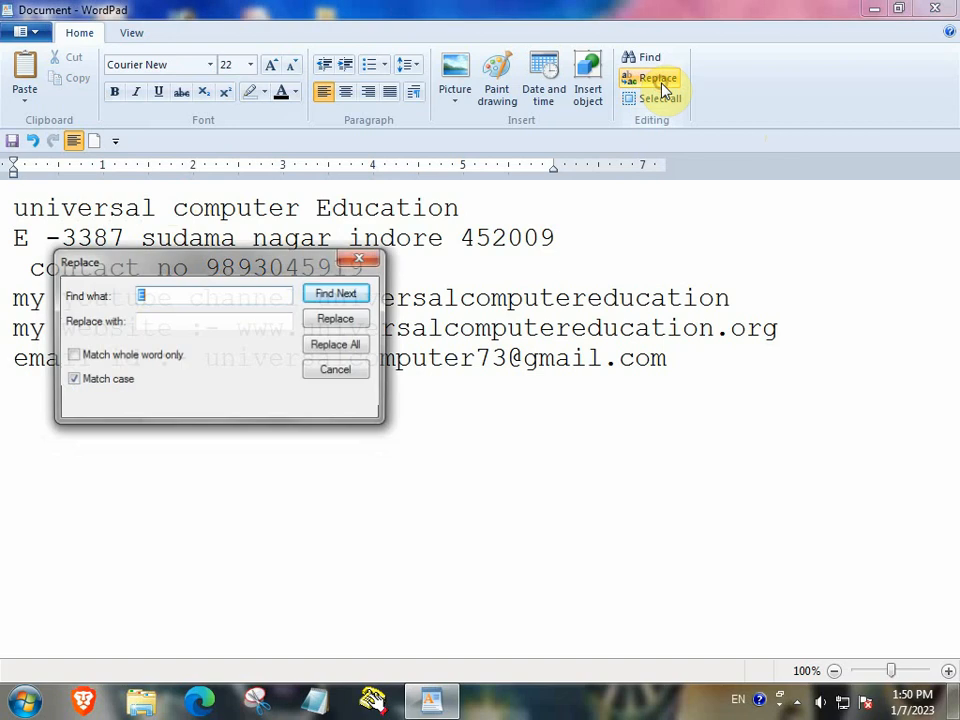
click(173, 297)
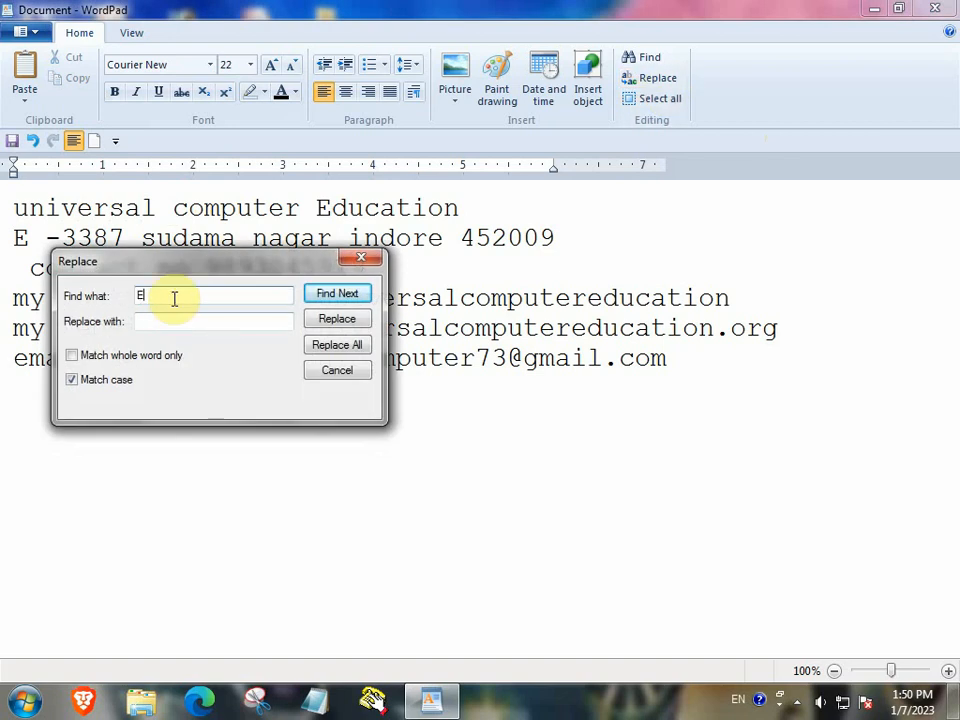
key(BackSpace)
text(e)
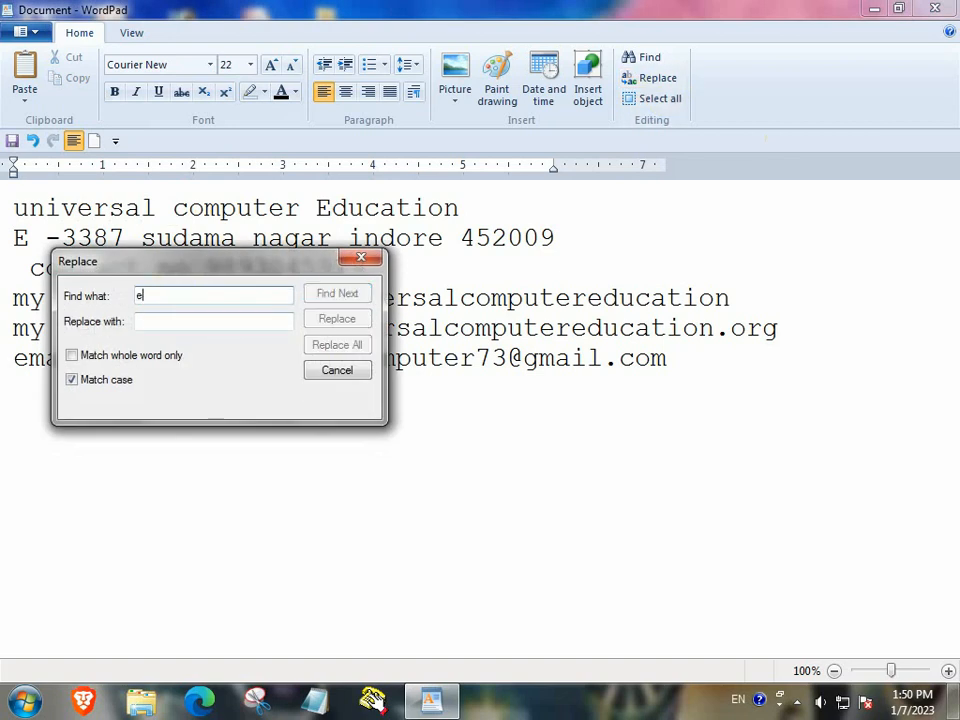
click(169, 322)
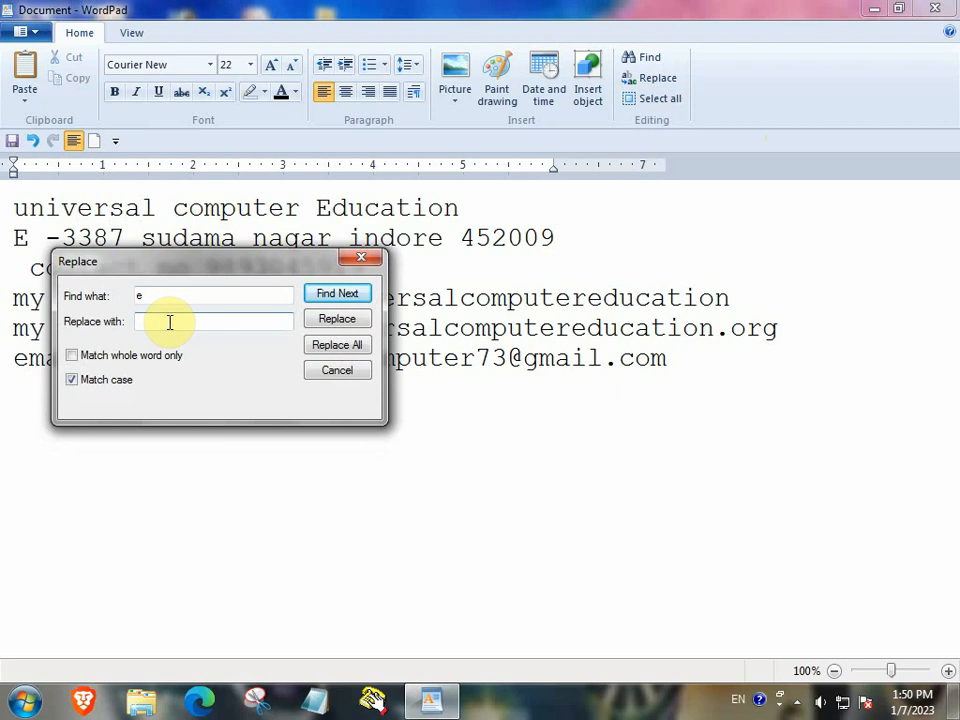
text(i)
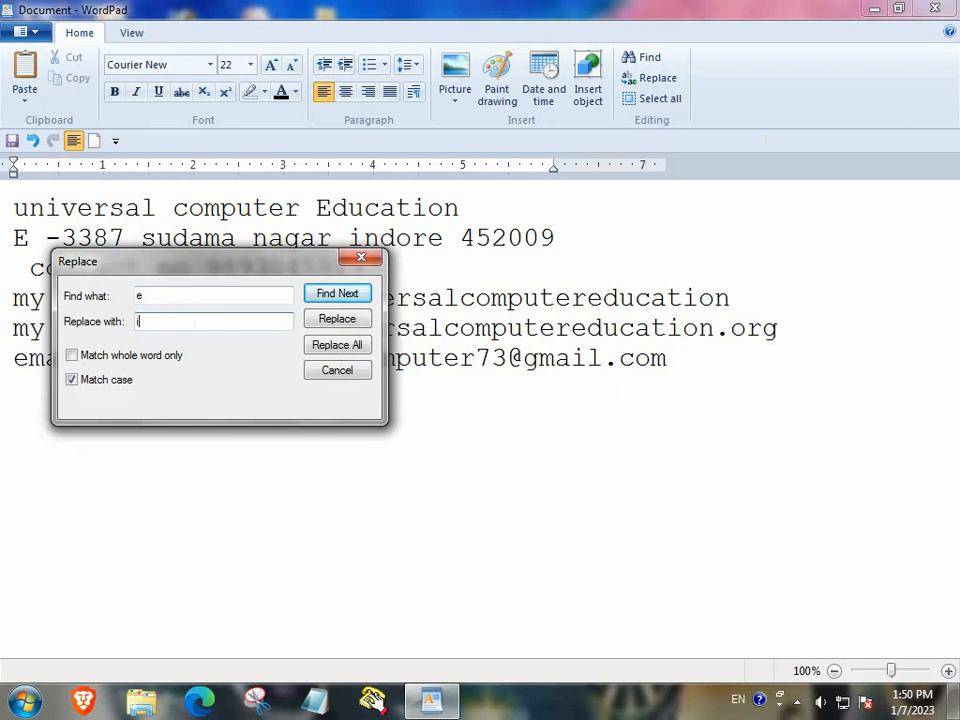
click(72, 381)
Step: Replace every match in the document at once and close the replacement dialog
click(342, 346)
drag(261, 267, 260, 466)
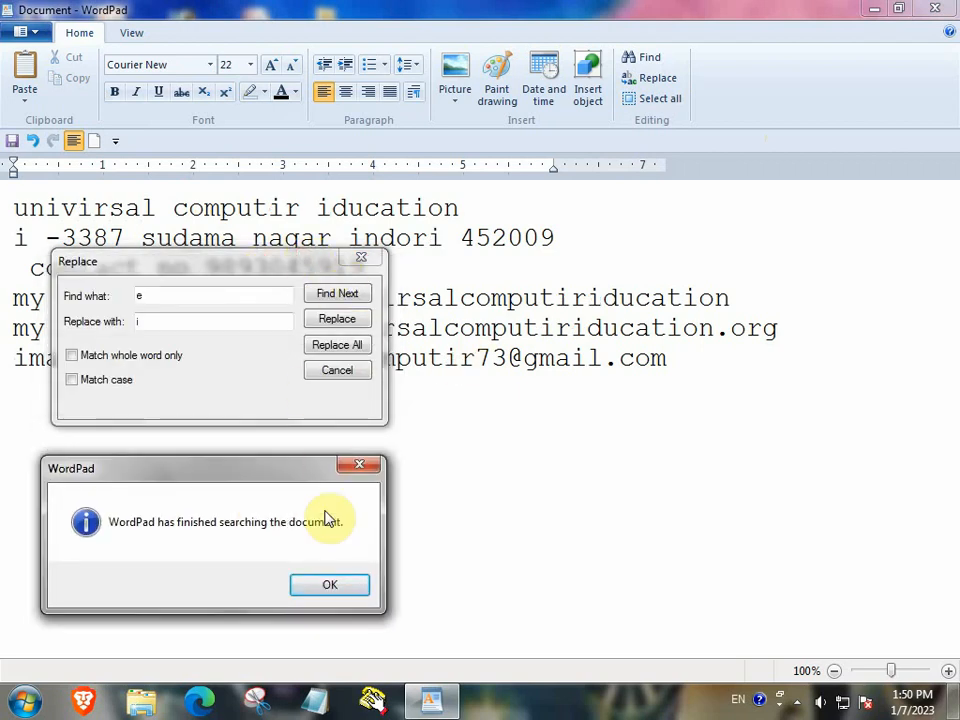
click(335, 586)
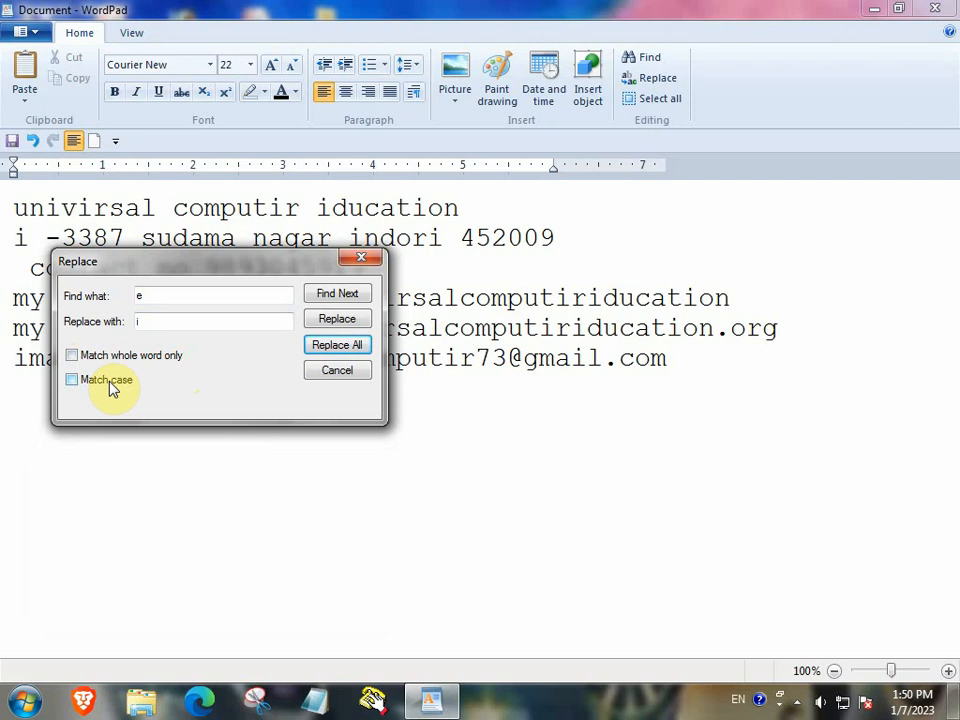
click(336, 375)
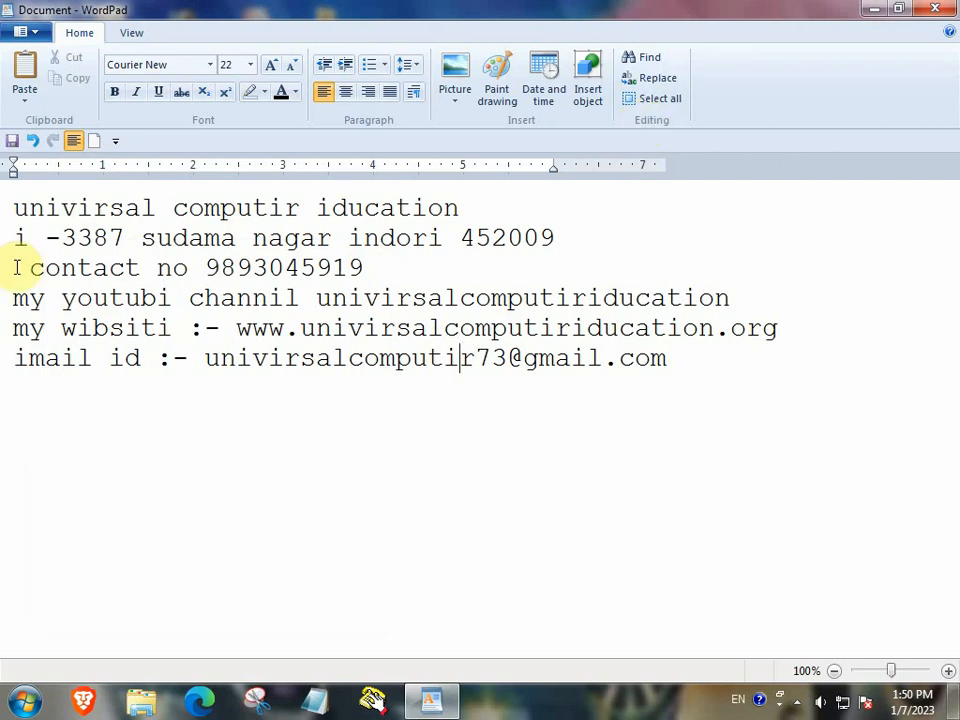
Step: Select all the text in the document and delete it
click(678, 104)
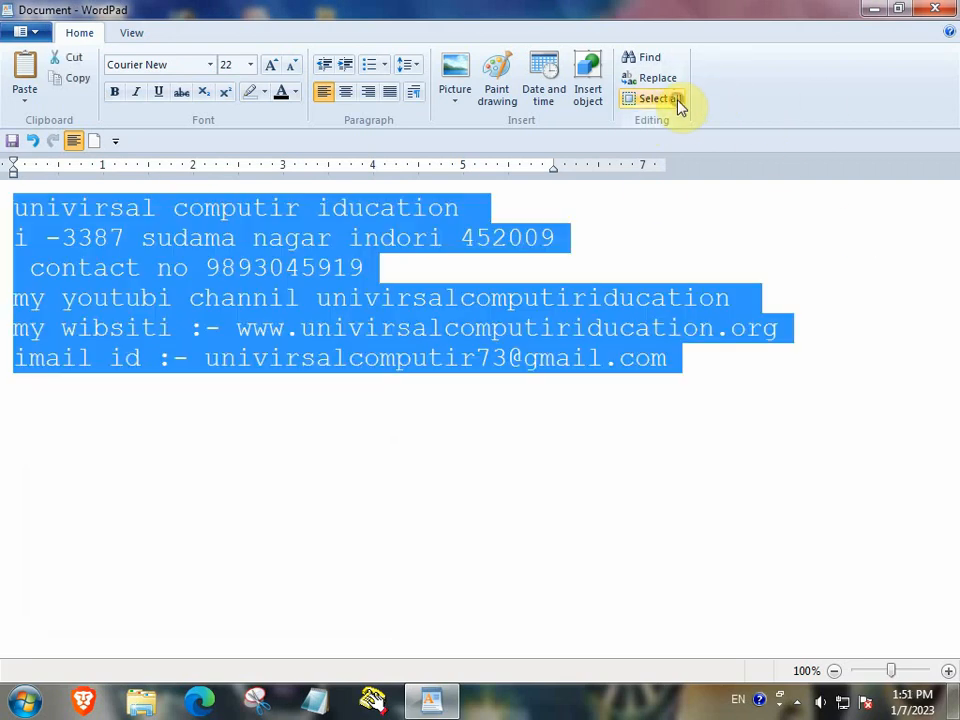
key(Delete)
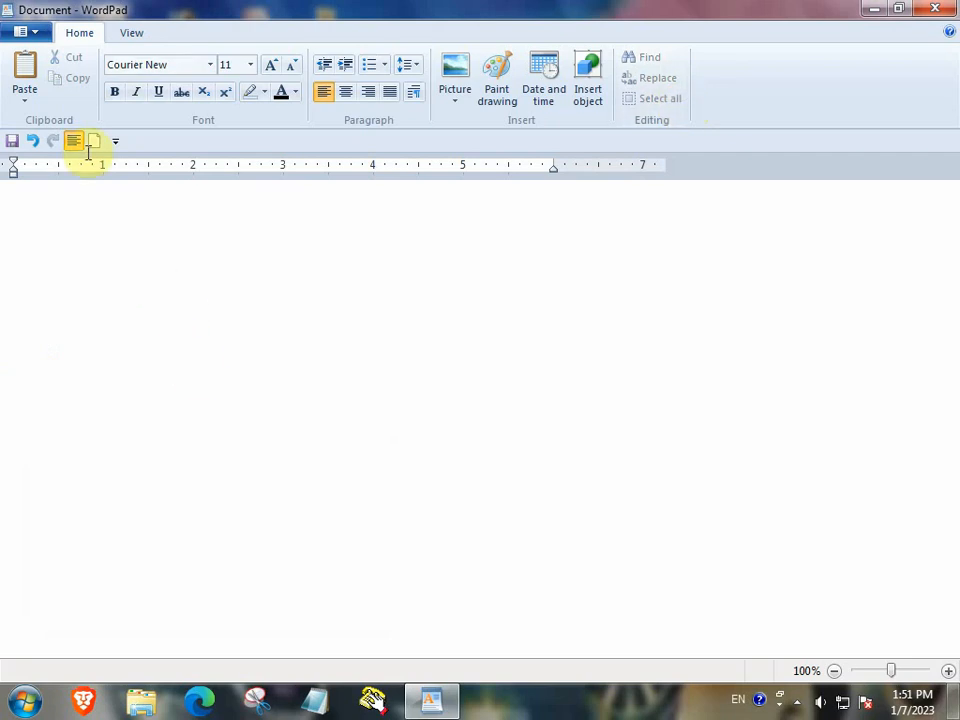
Step: Zoom the document in to 130%, zoom out to 120% and reset the zoom to 100%
click(131, 33)
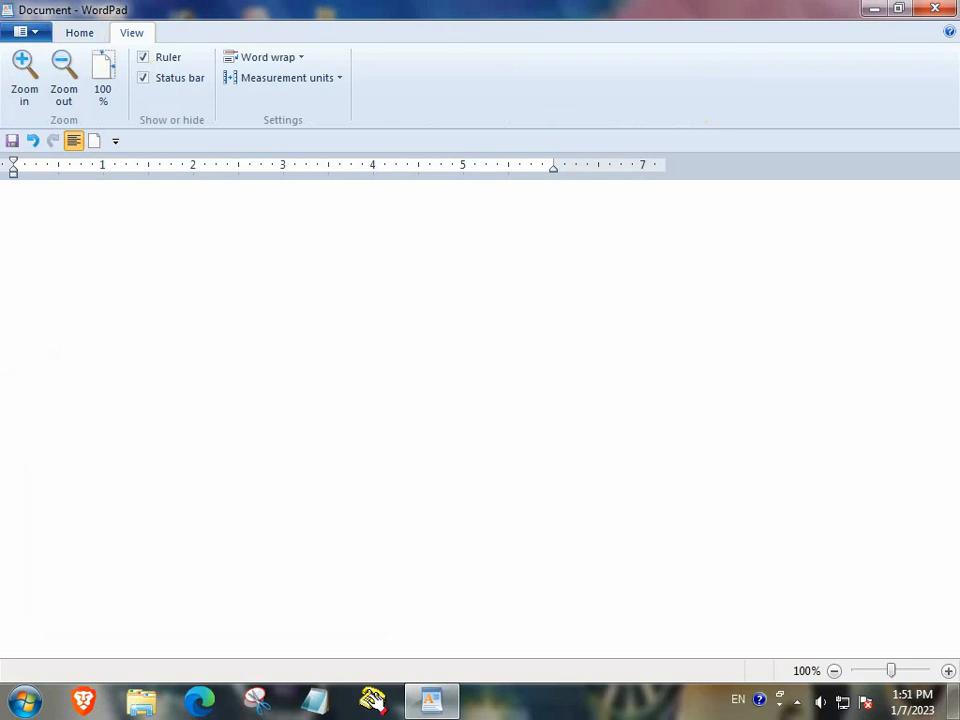
click(15, 84)
click(15, 84)
click(15, 84)
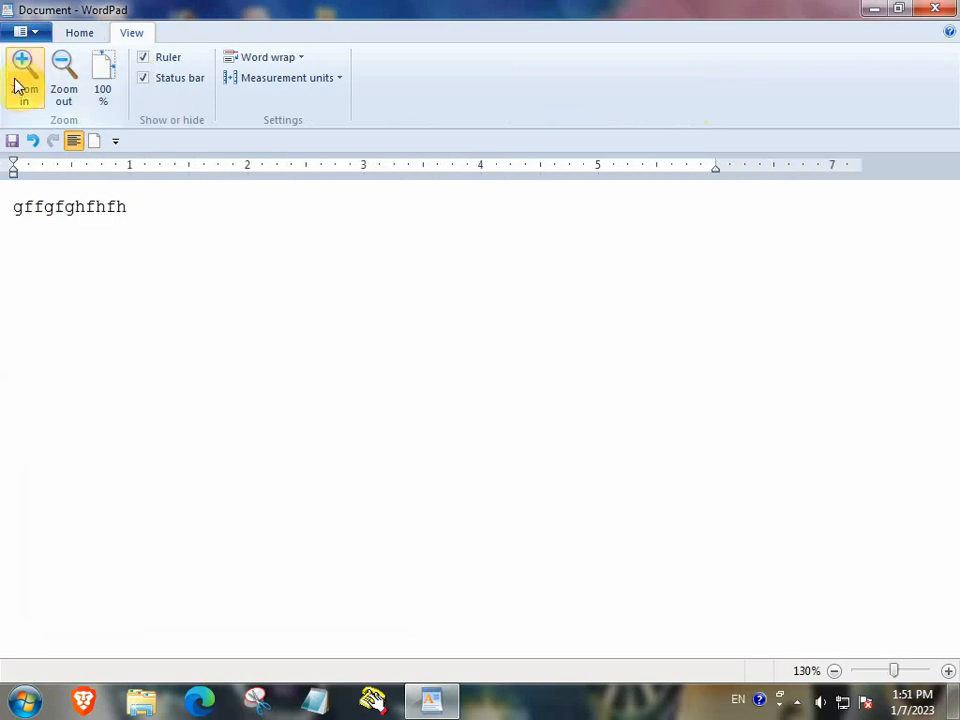
click(66, 100)
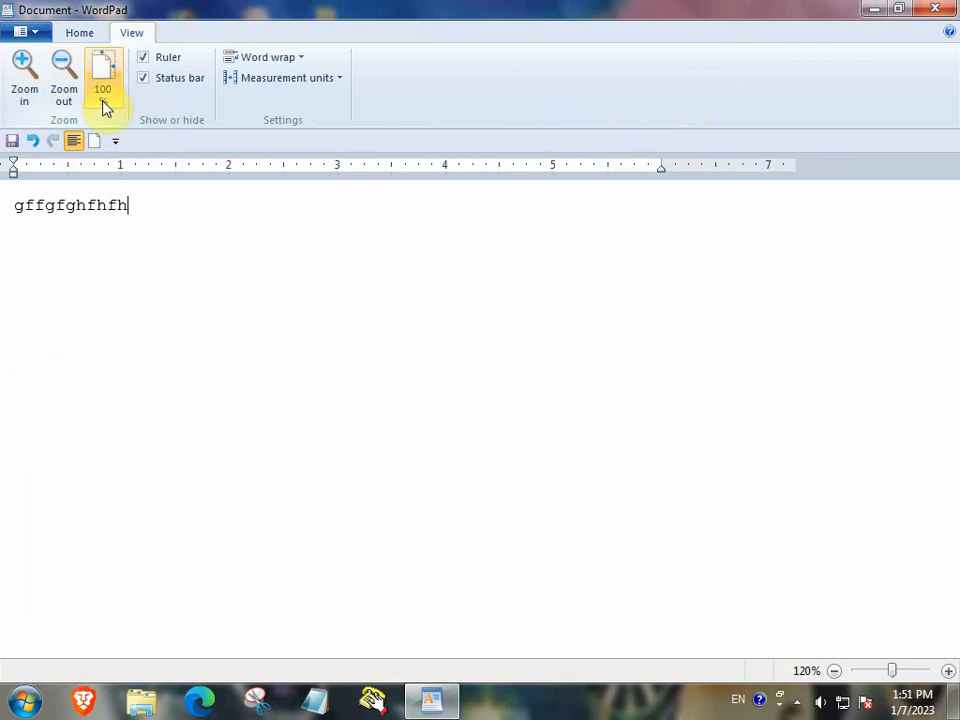
click(112, 100)
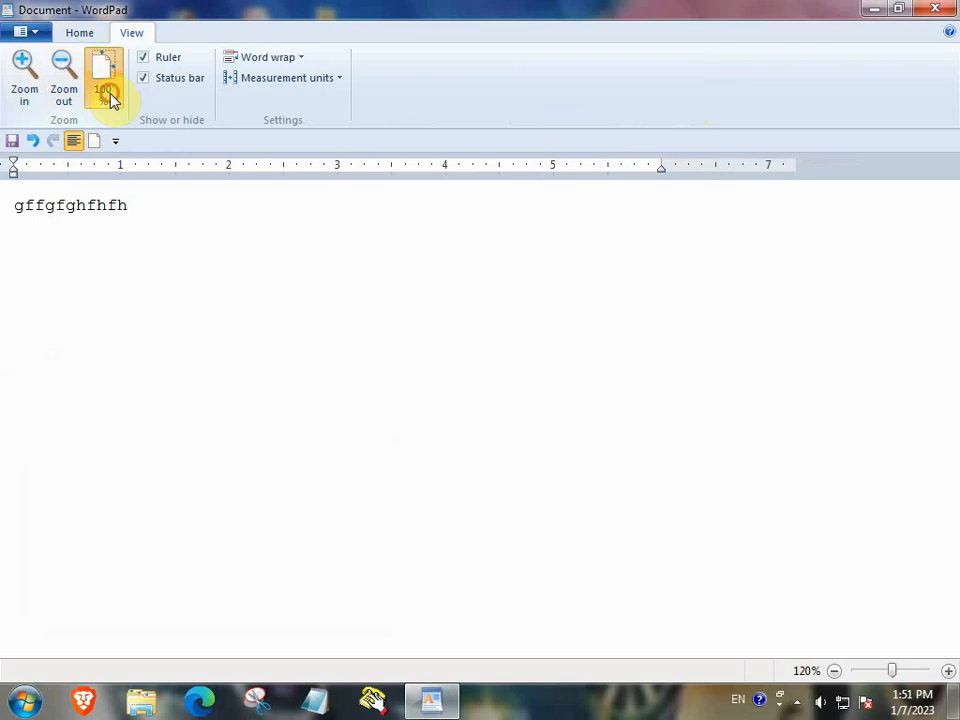
Step: Hide the ruler and the status bar one at a time, showing each again
click(160, 58)
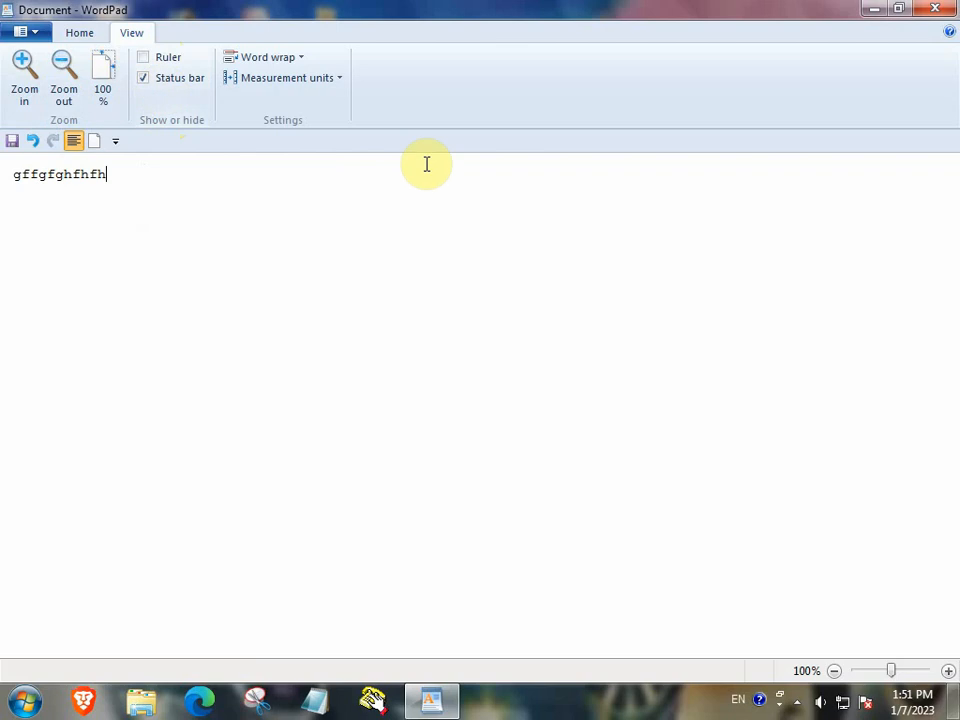
click(144, 60)
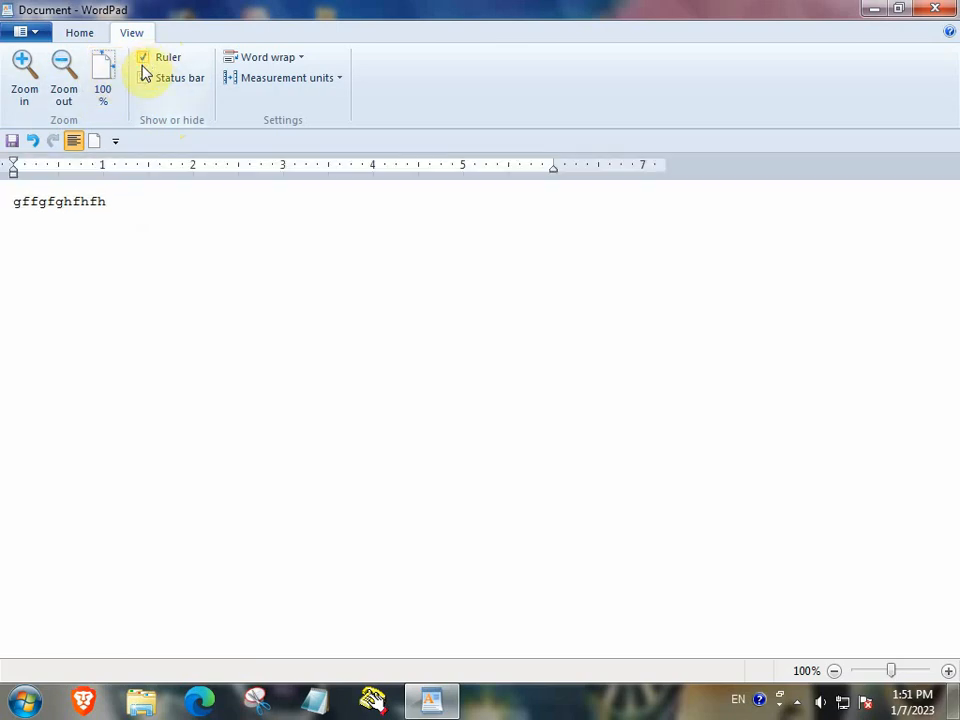
click(143, 79)
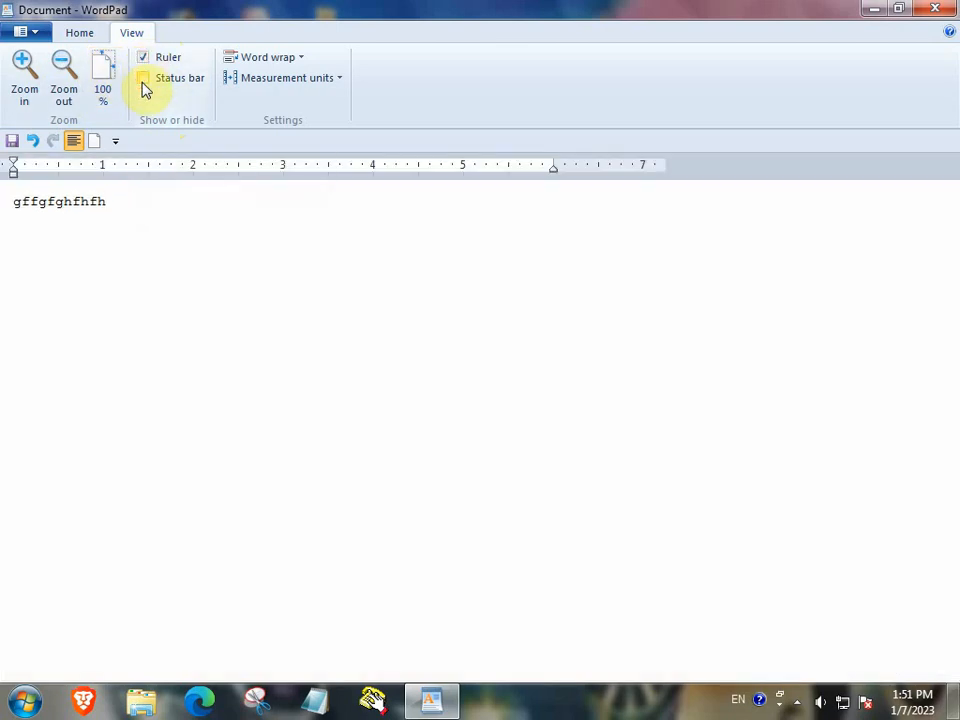
click(143, 79)
click(143, 79)
click(143, 79)
click(144, 58)
click(144, 58)
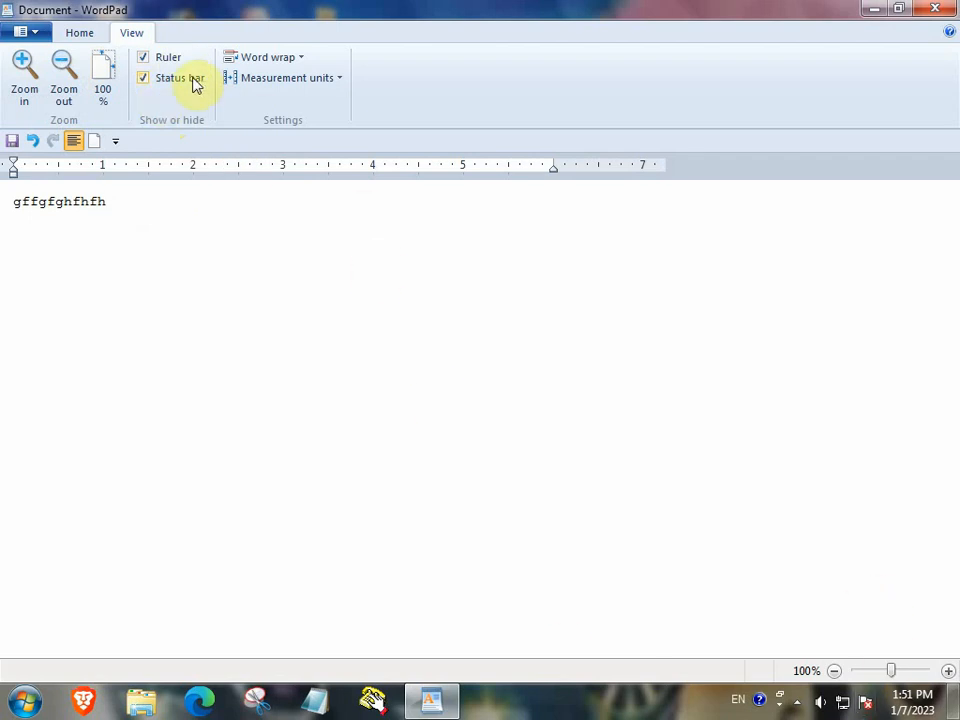
Step: Set the document's word wrap to No wrap
click(301, 58)
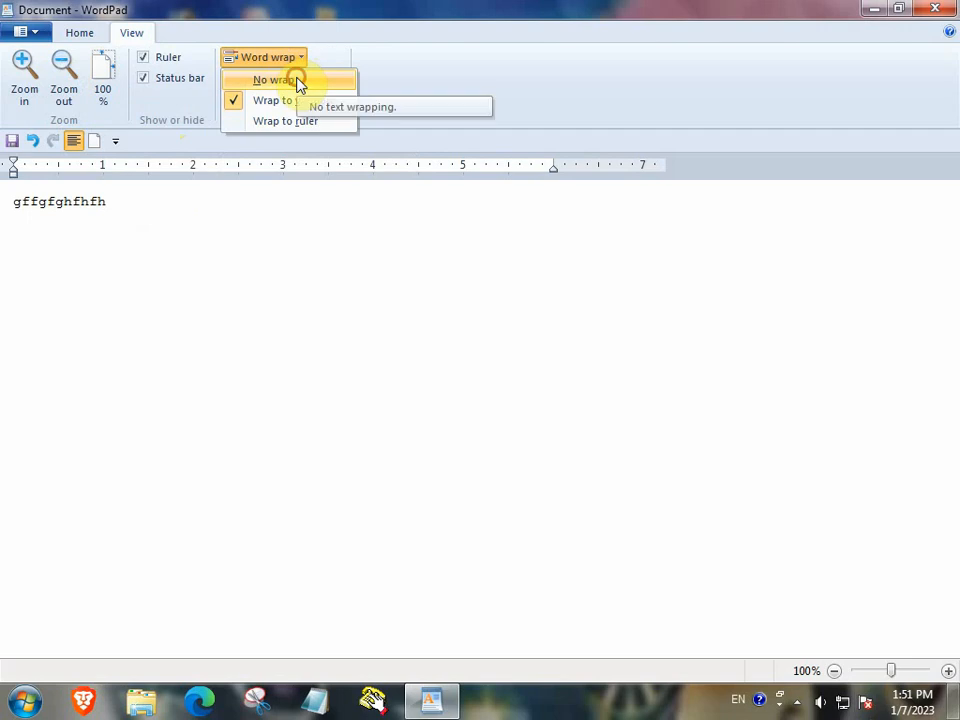
click(299, 81)
click(297, 58)
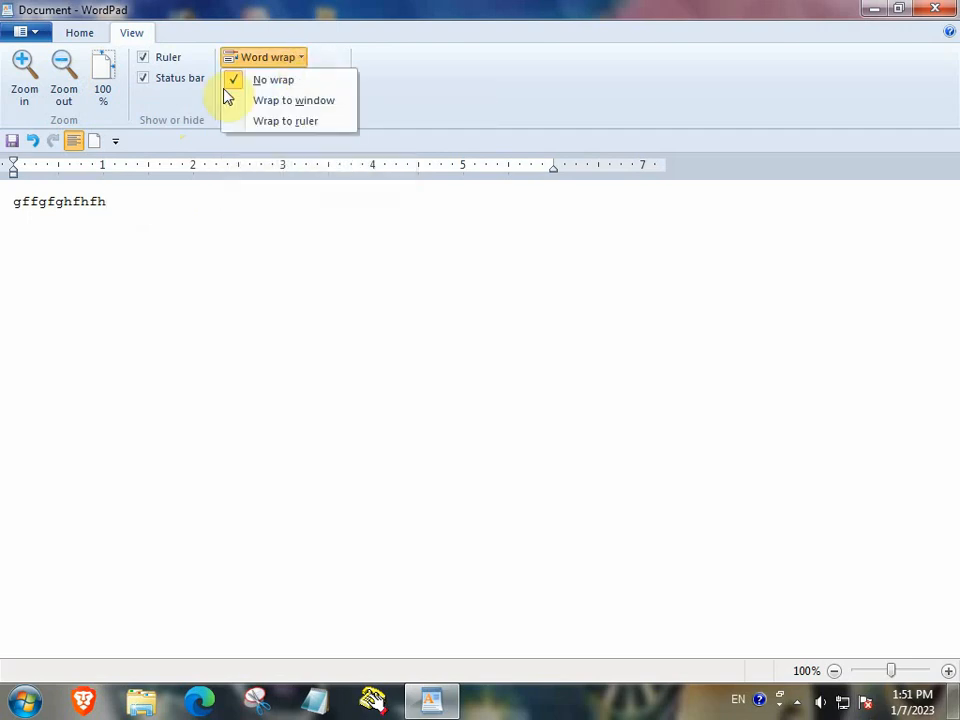
click(79, 36)
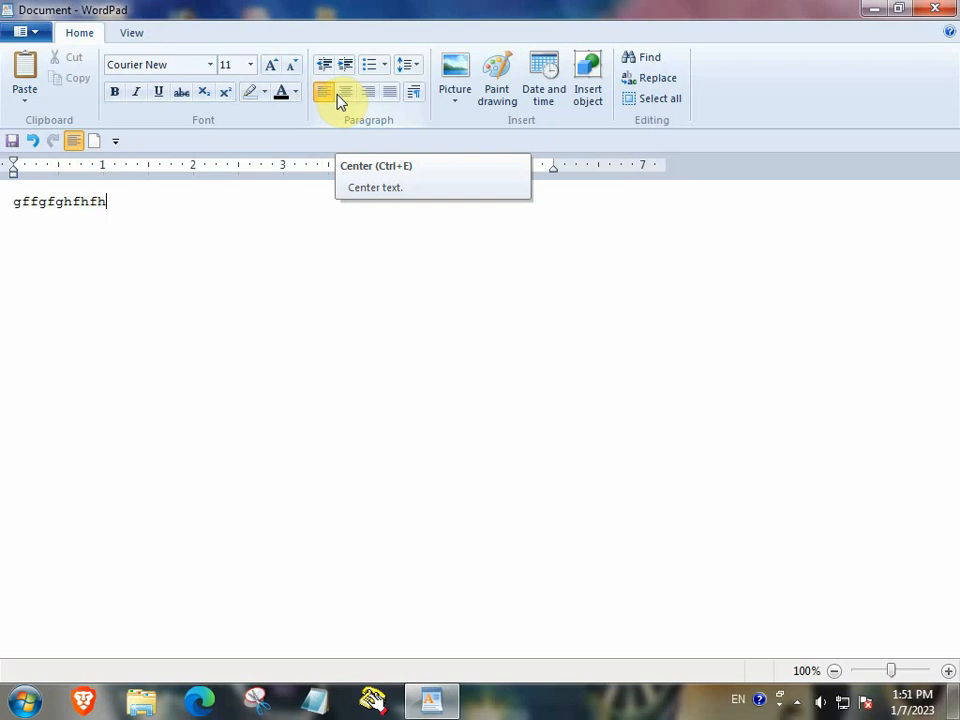
click(131, 31)
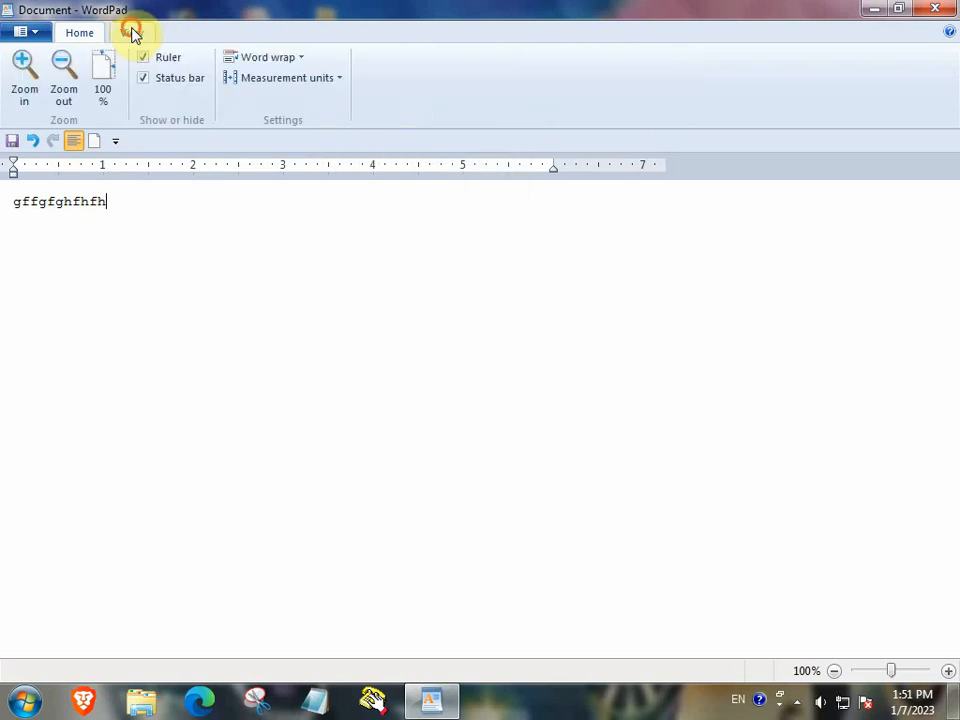
click(299, 62)
click(294, 81)
Step: Set word wrap to Wrap to window and check the chosen wrap option
click(300, 63)
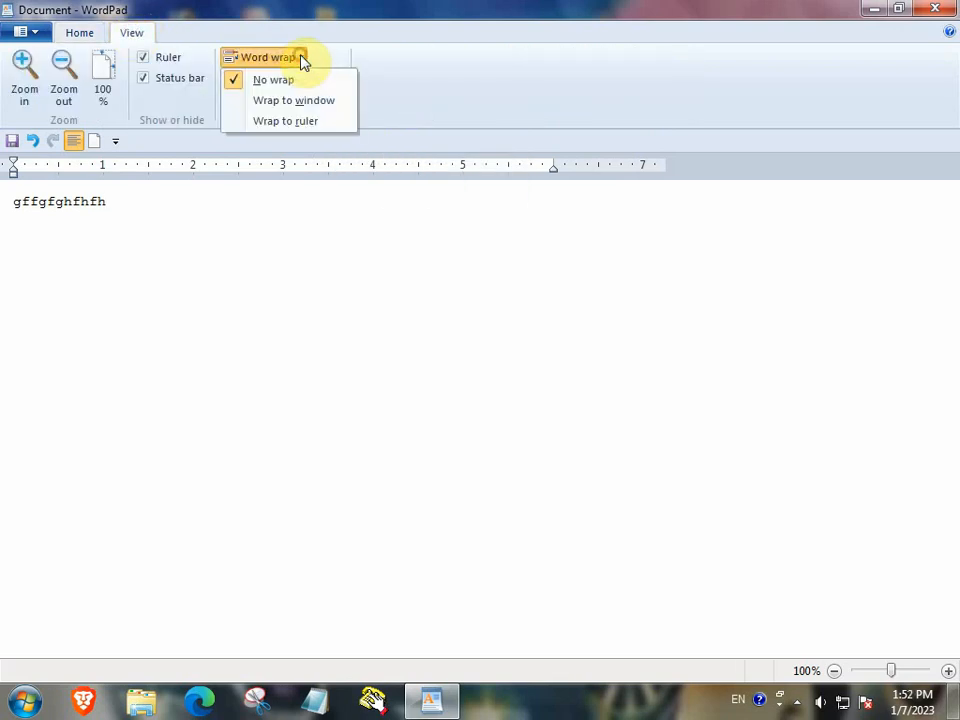
click(297, 102)
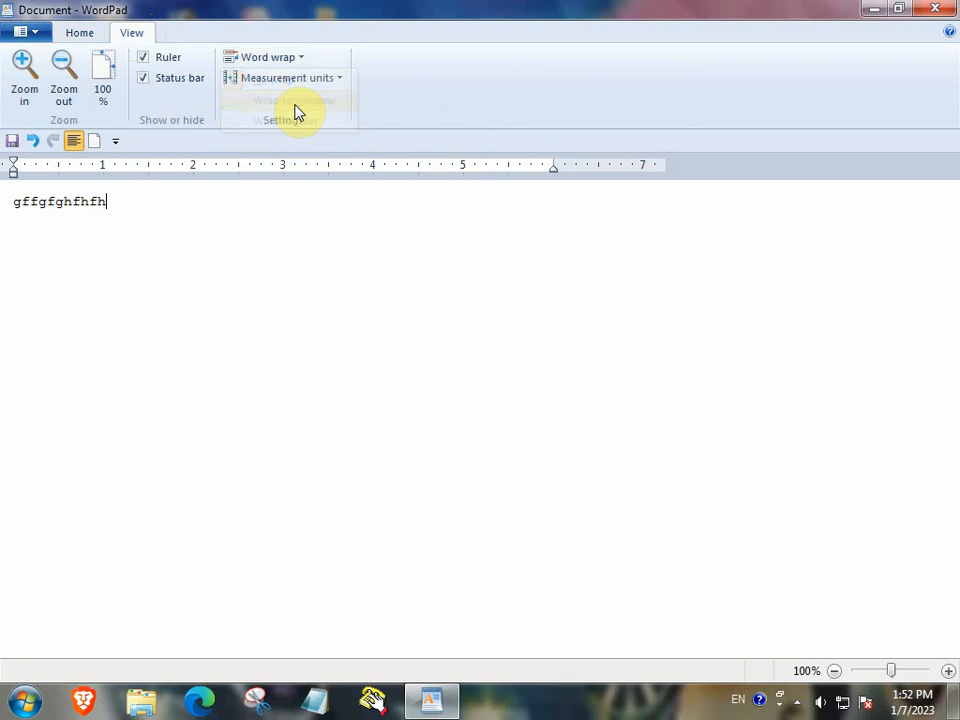
click(296, 64)
click(301, 221)
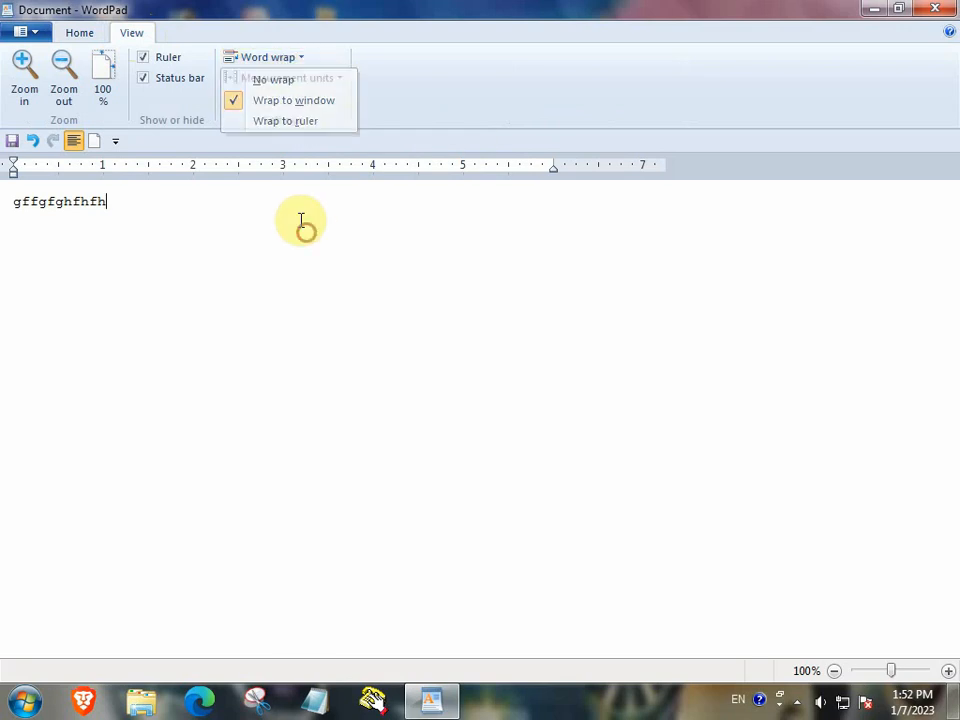
click(100, 44)
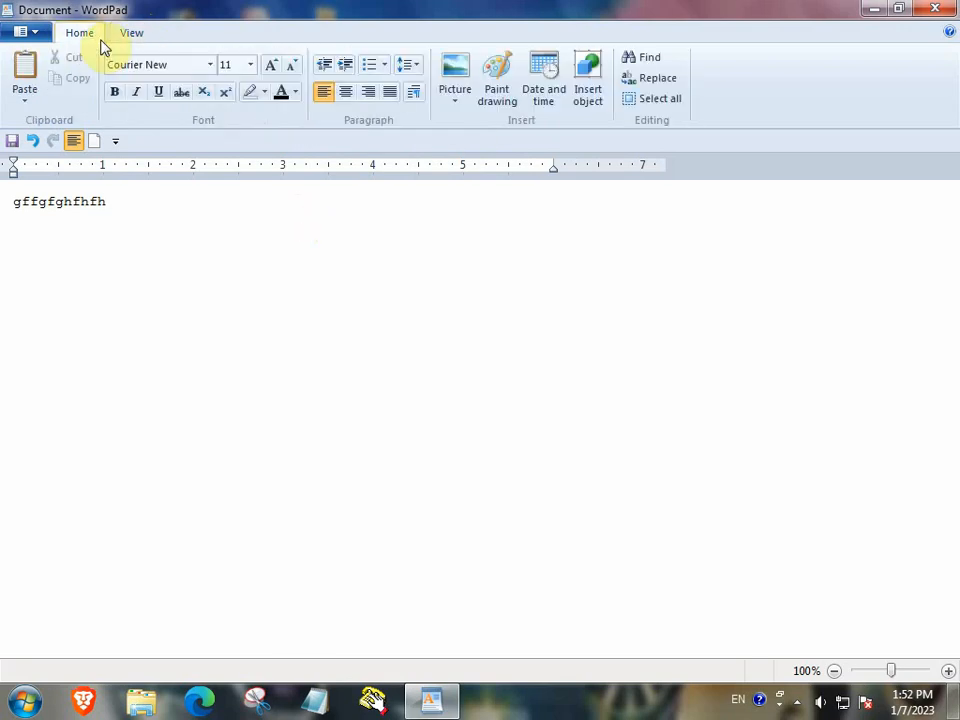
click(132, 33)
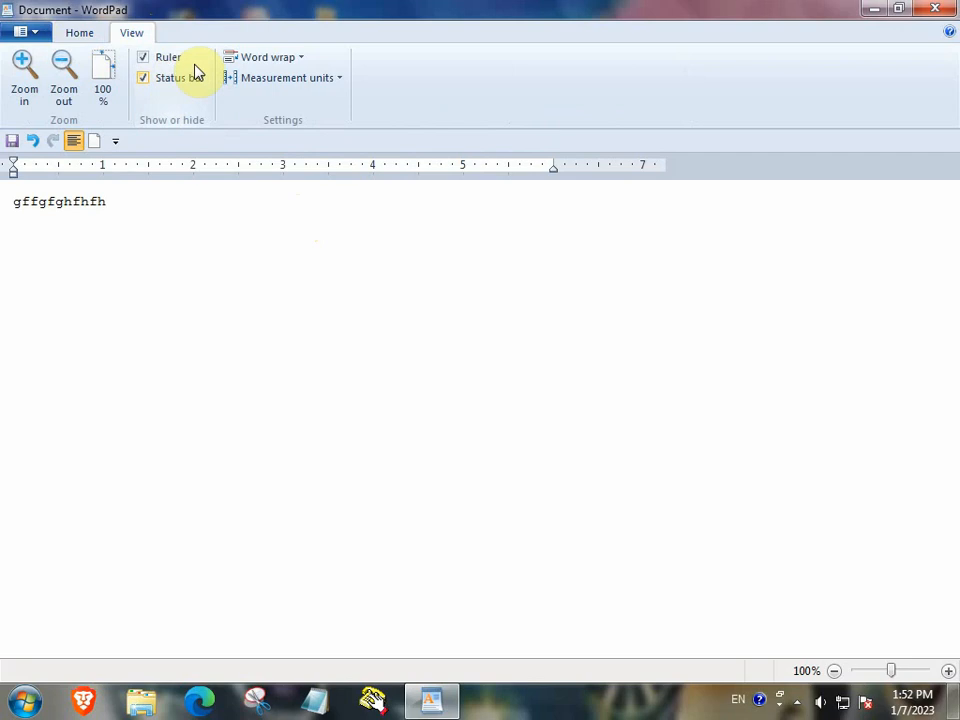
Step: Set the document's word wrap to Wrap to ruler, switch it to Wrap to window, and return it to Wrap to ruler
click(300, 62)
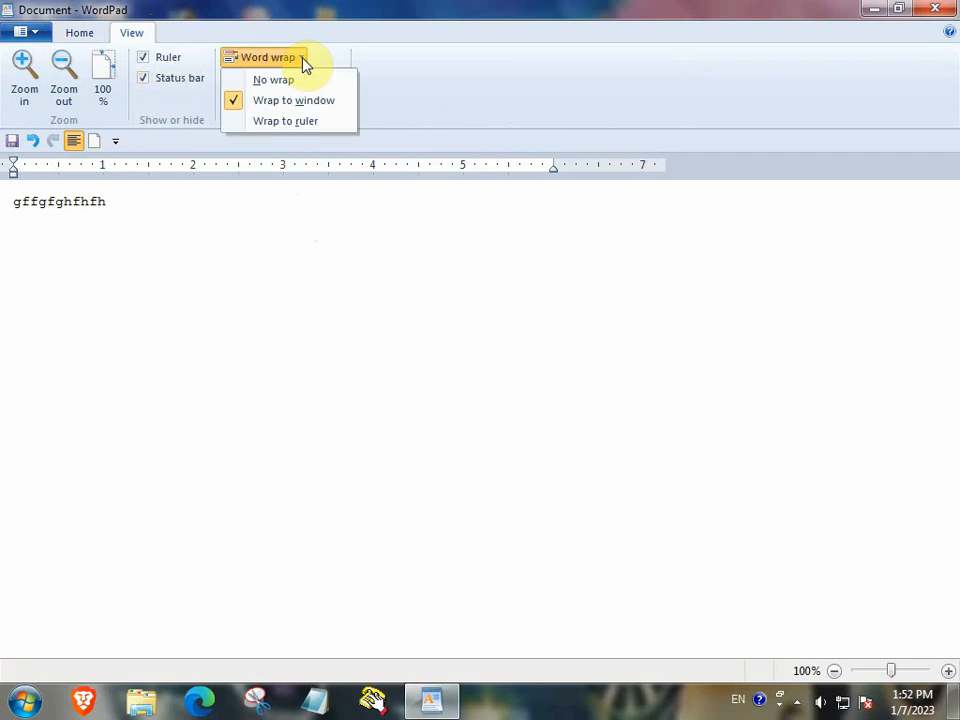
click(293, 121)
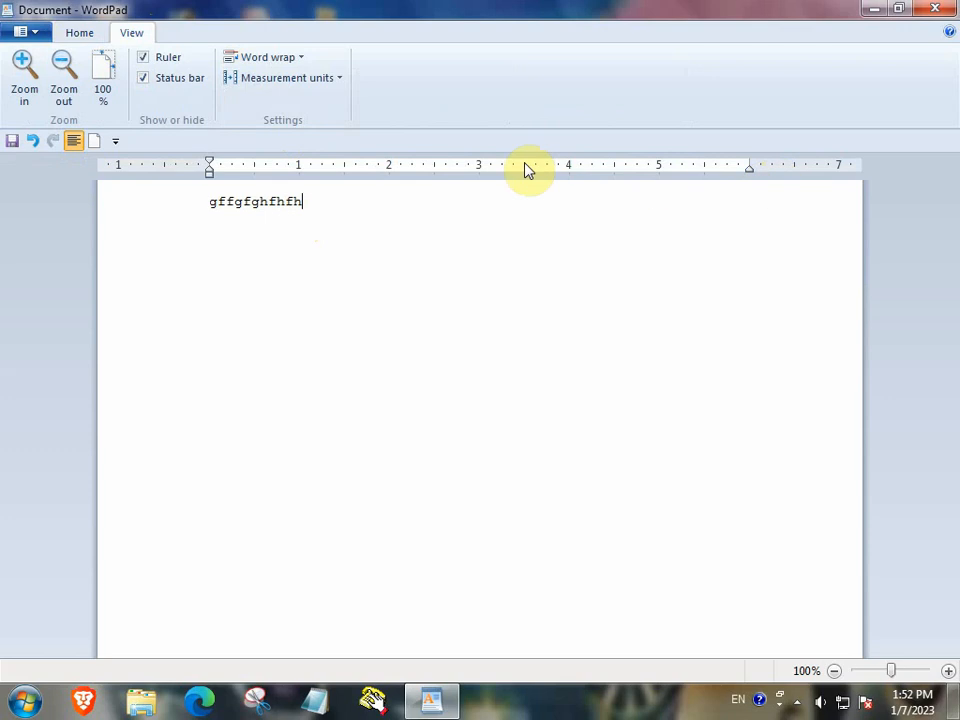
click(302, 64)
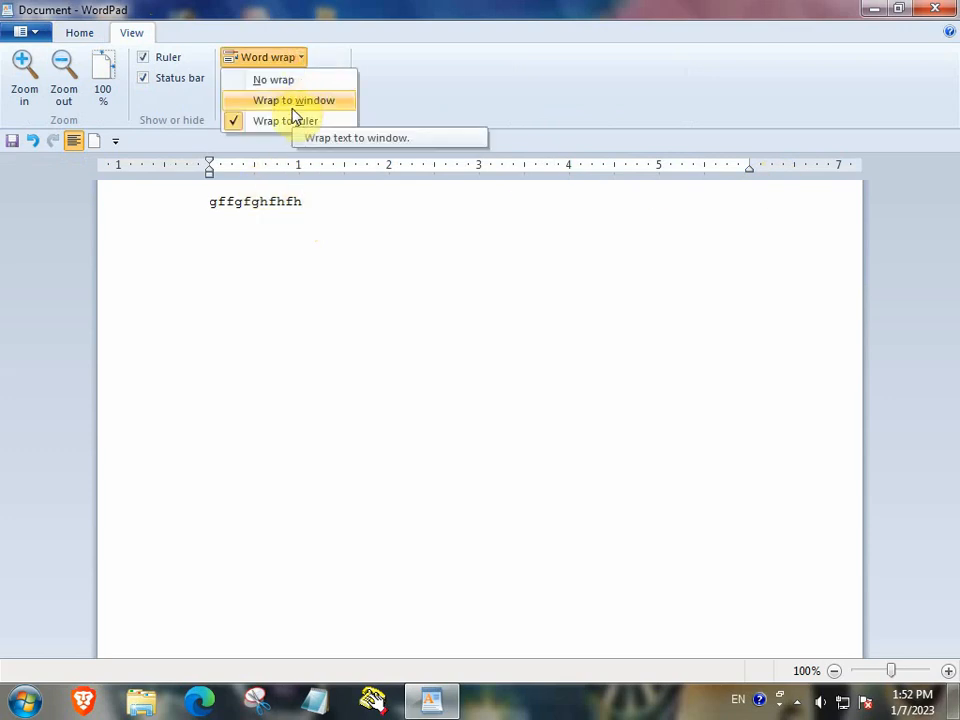
click(294, 101)
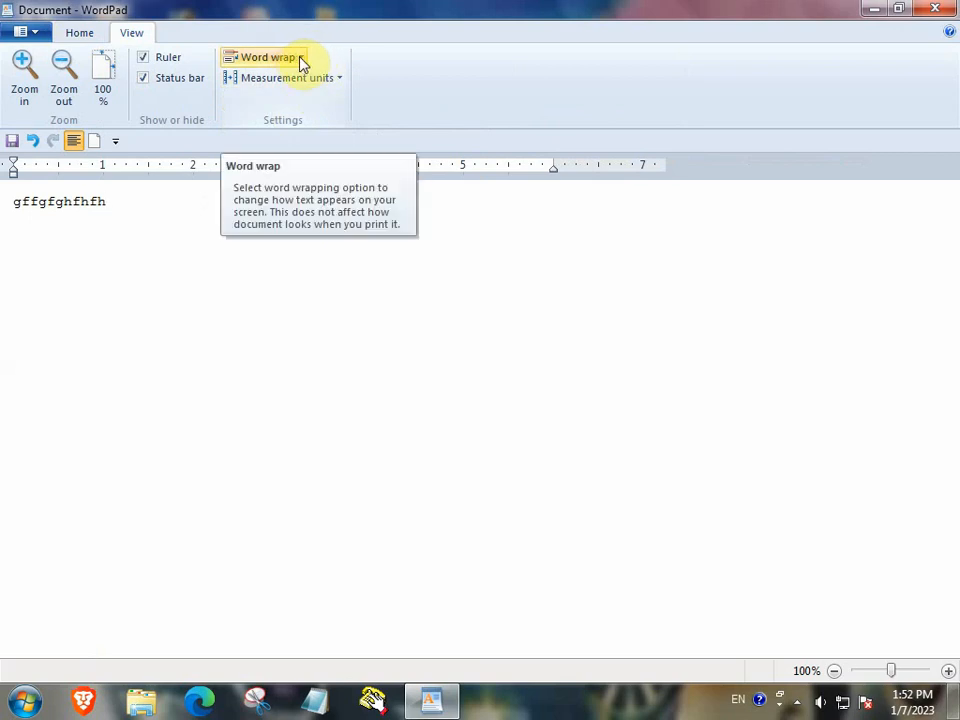
click(298, 62)
click(294, 124)
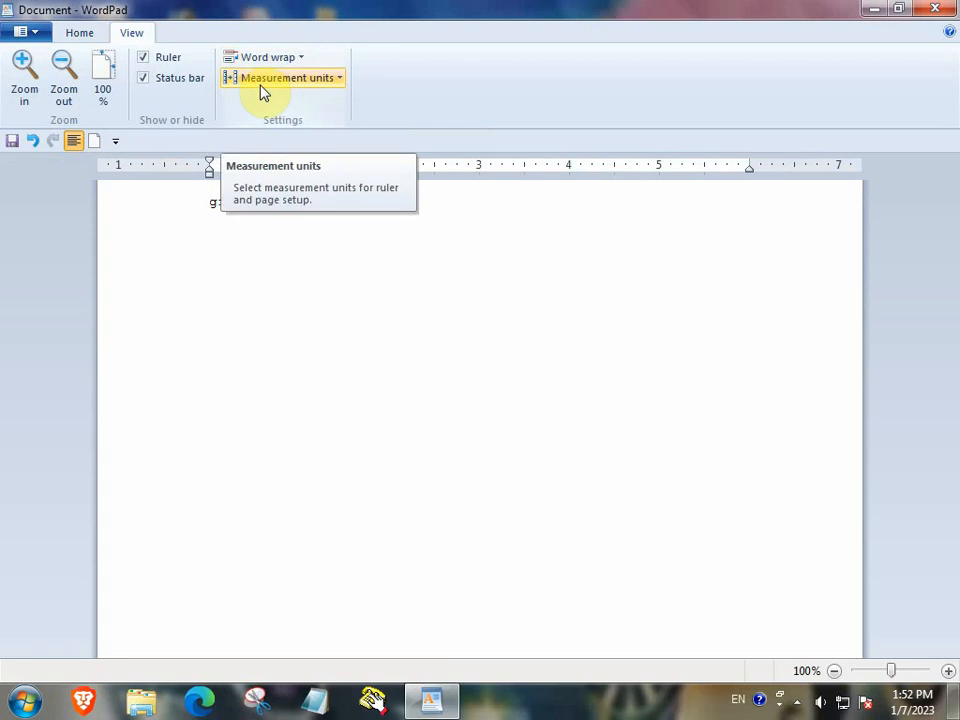
Step: Change the ruler's measurement units to Centimeters and then to Points
click(340, 79)
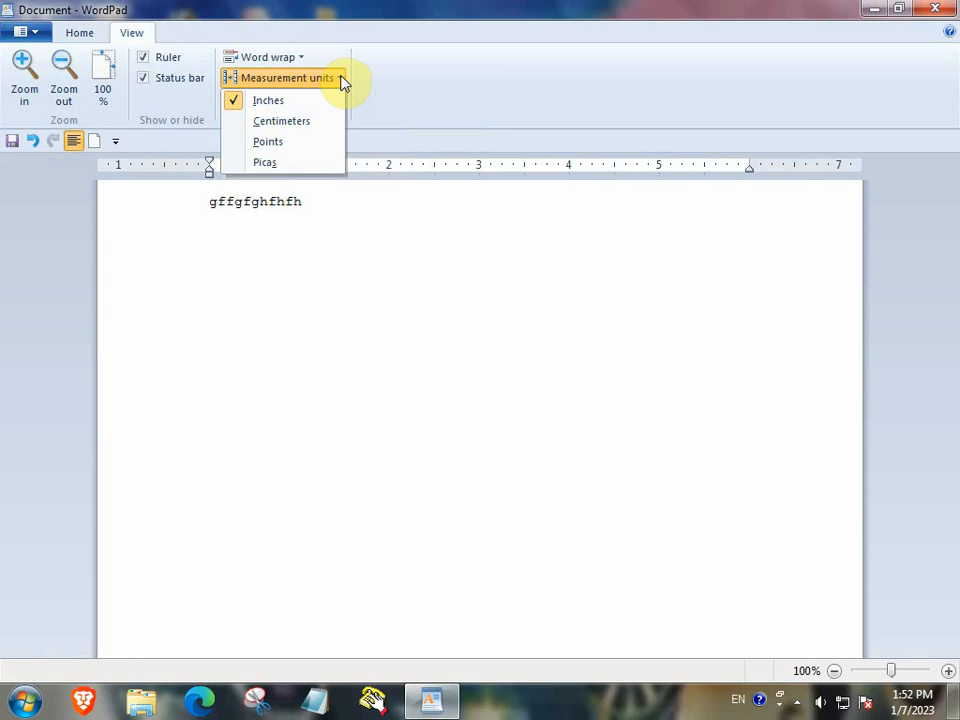
click(313, 122)
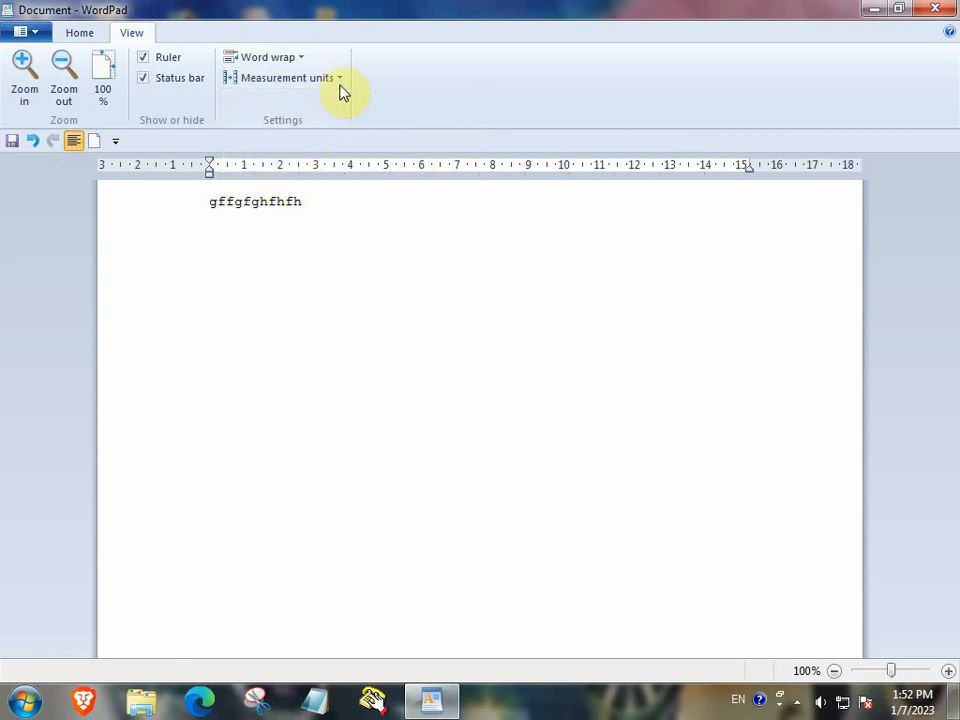
click(342, 78)
click(313, 148)
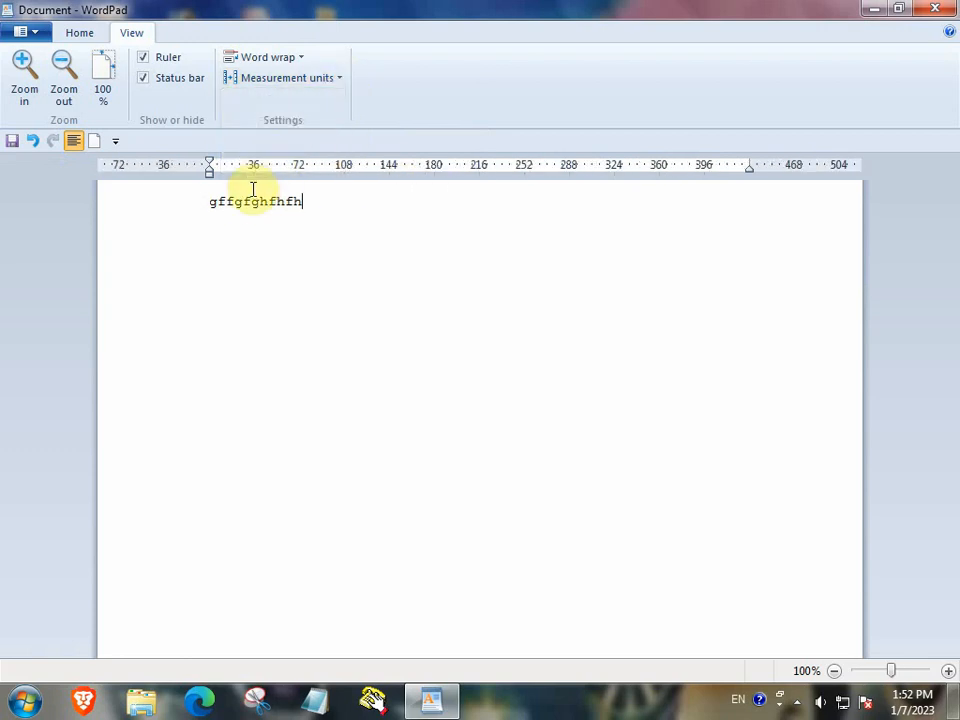
Step: Set the ruler's measurement units to Picas and check the chosen unit option
click(341, 78)
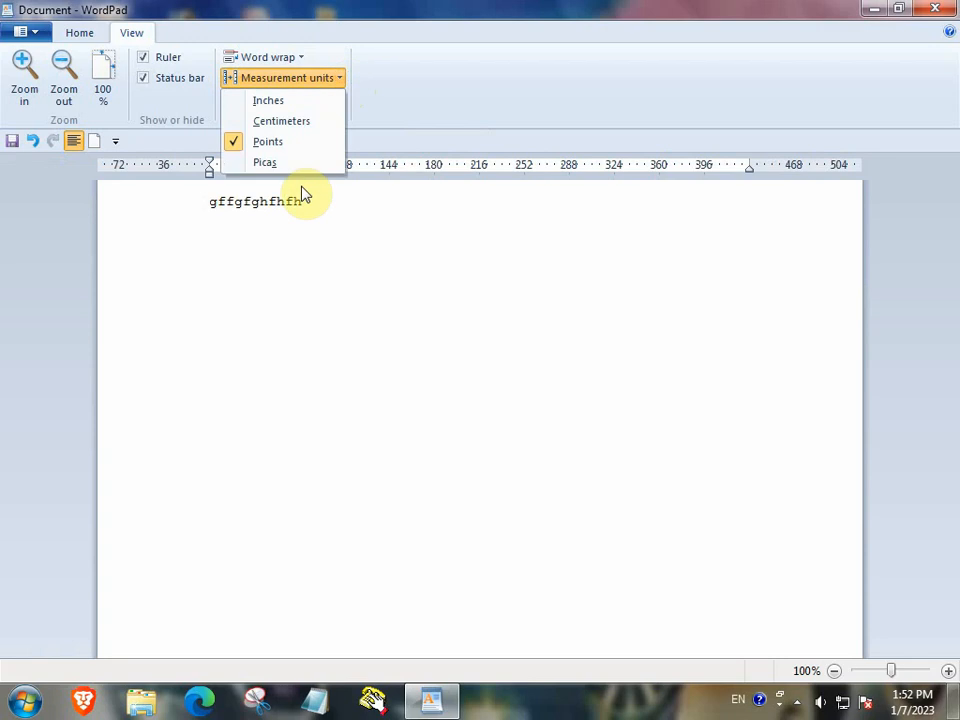
click(301, 164)
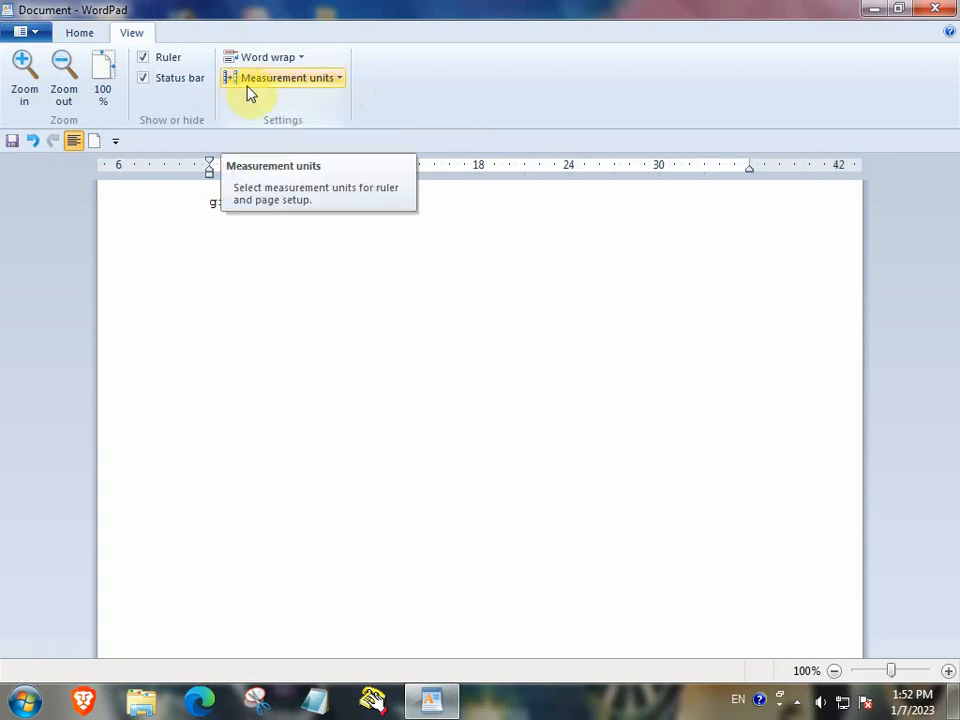
click(342, 79)
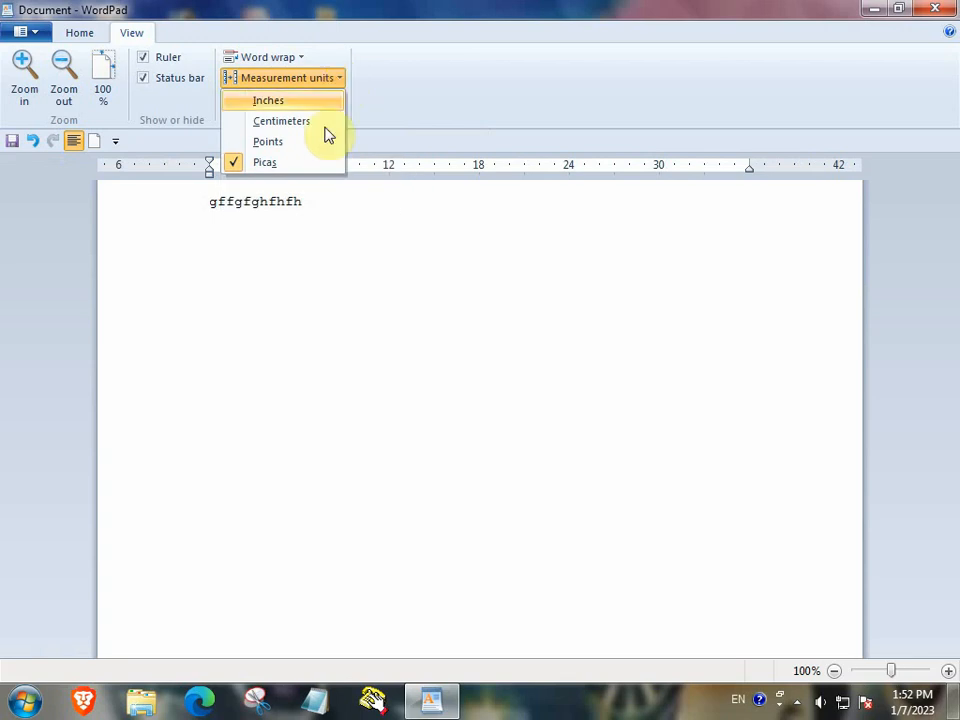
click(283, 328)
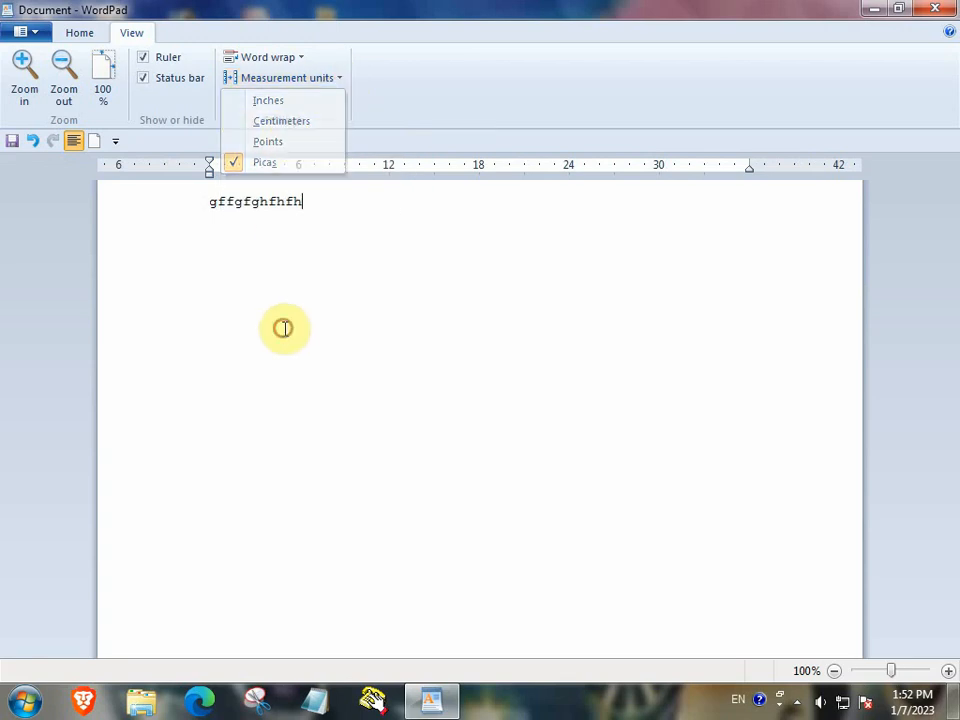